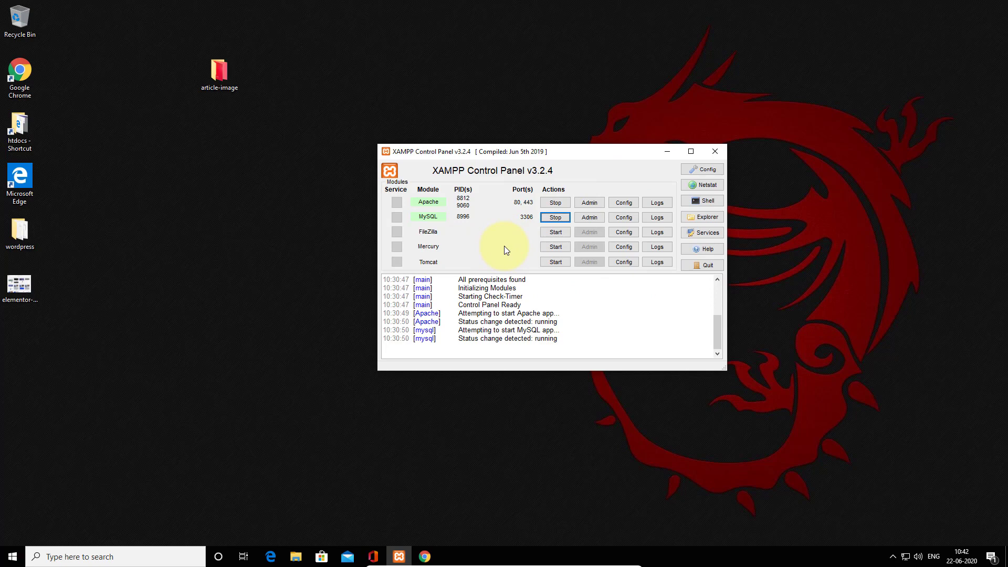
Open the live site's front page in a new browser tab and scroll through its posts.
left_click(424, 557)
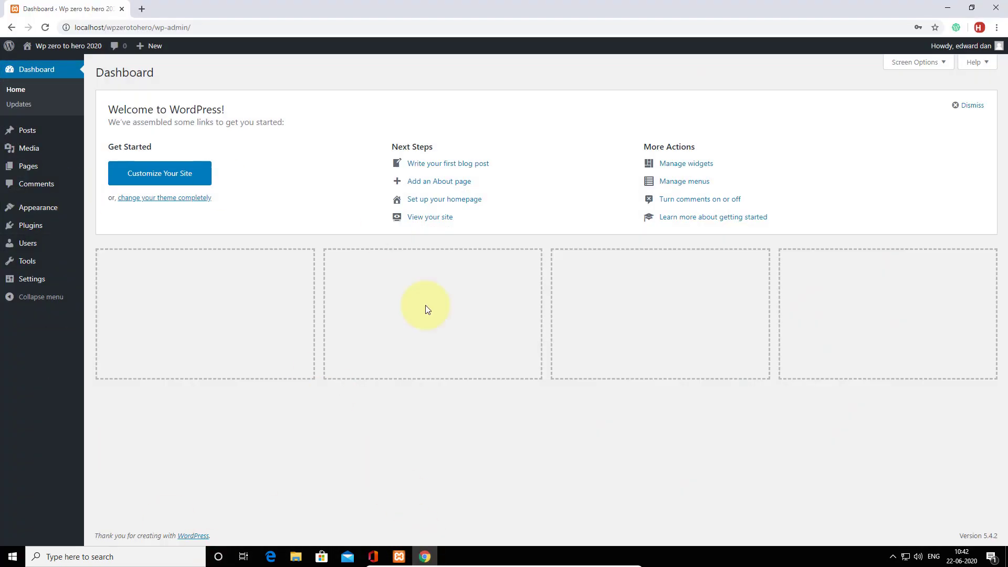
mouse_move(60, 52)
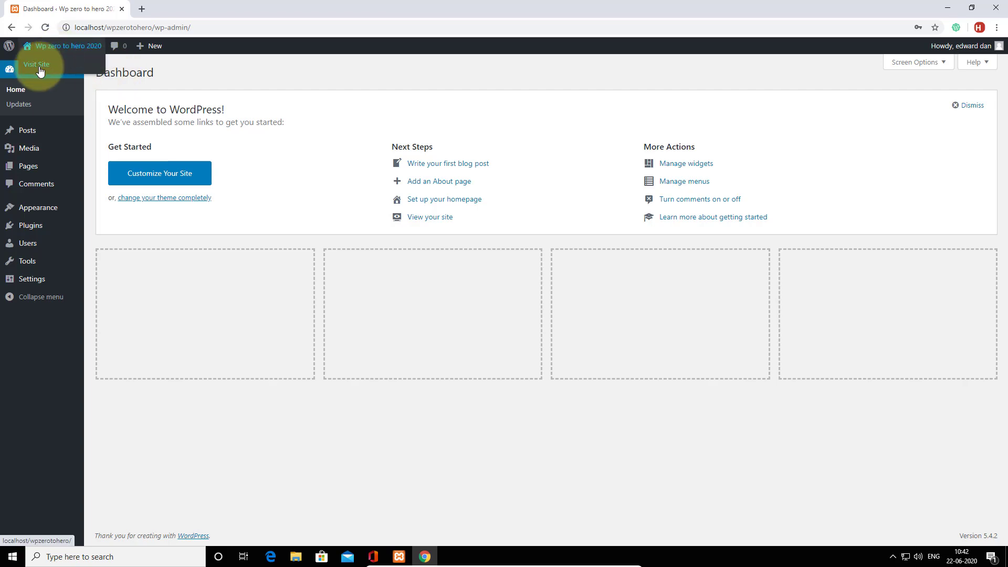
right_click(39, 66)
left_click(59, 75)
left_click(187, 8)
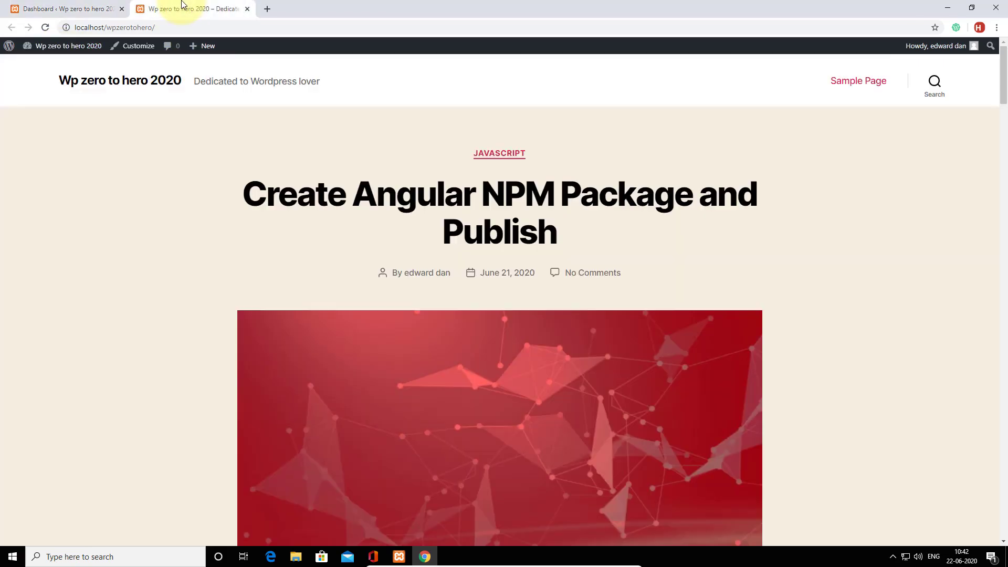
scroll(586, 323, "down", 14)
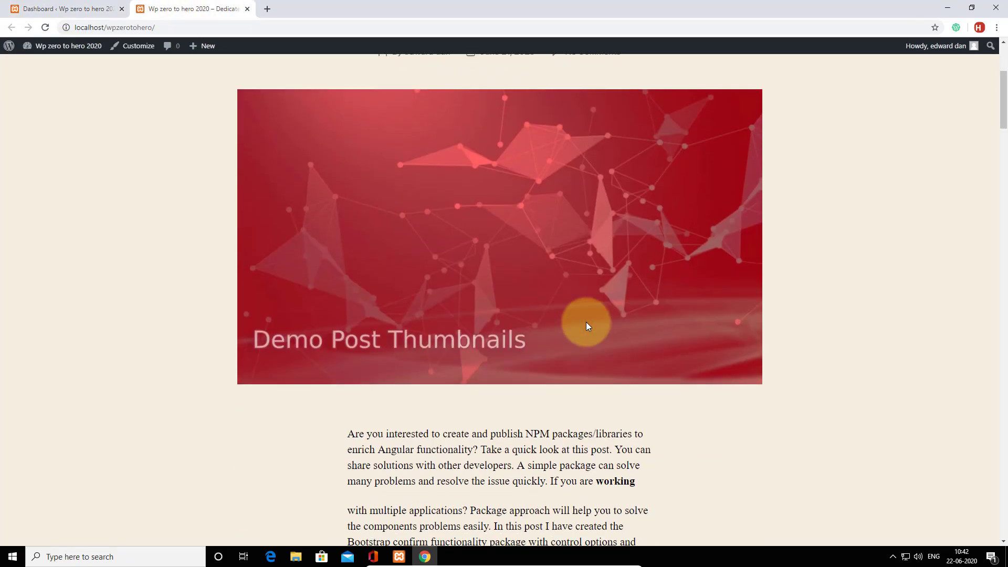
scroll(586, 322, "down", 18)
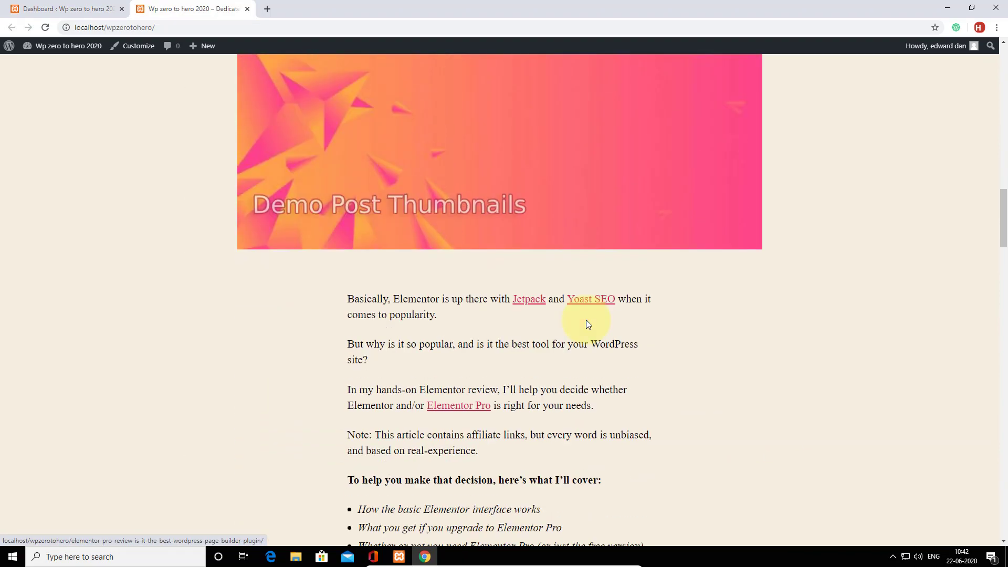
scroll(586, 320, "down", 8)
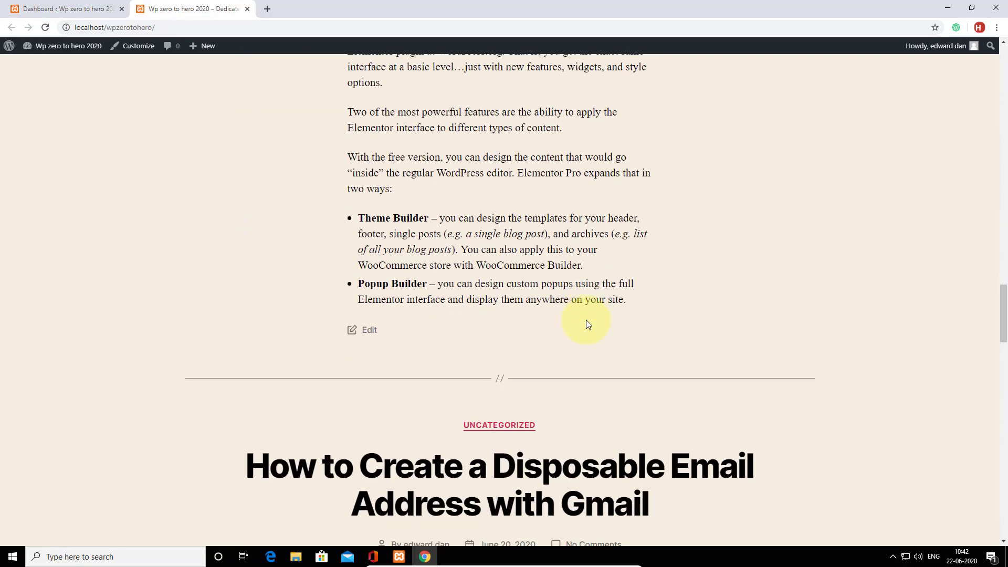
scroll(586, 320, "up", 15)
scroll(586, 319, "up", 20)
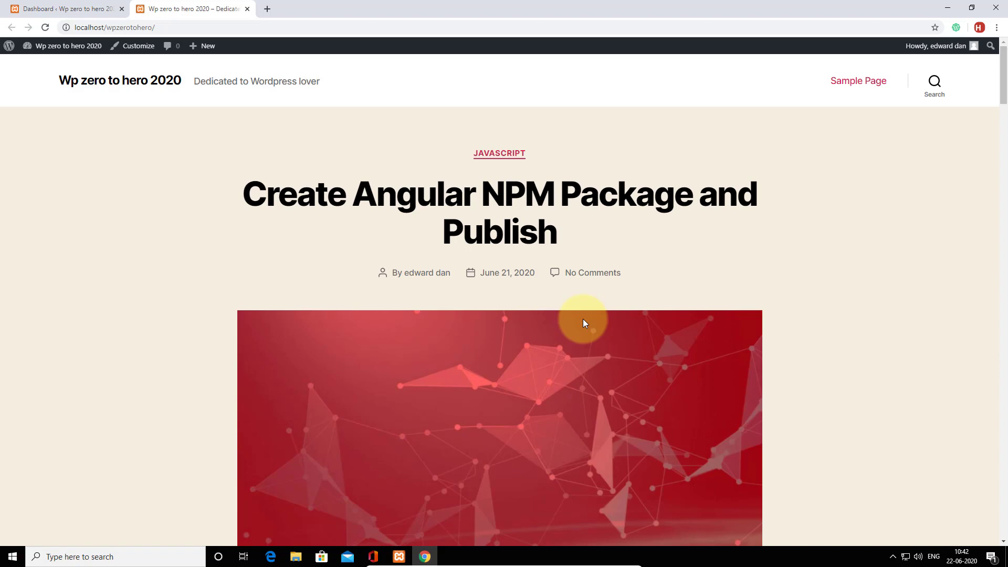
scroll(594, 320, "down", 8)
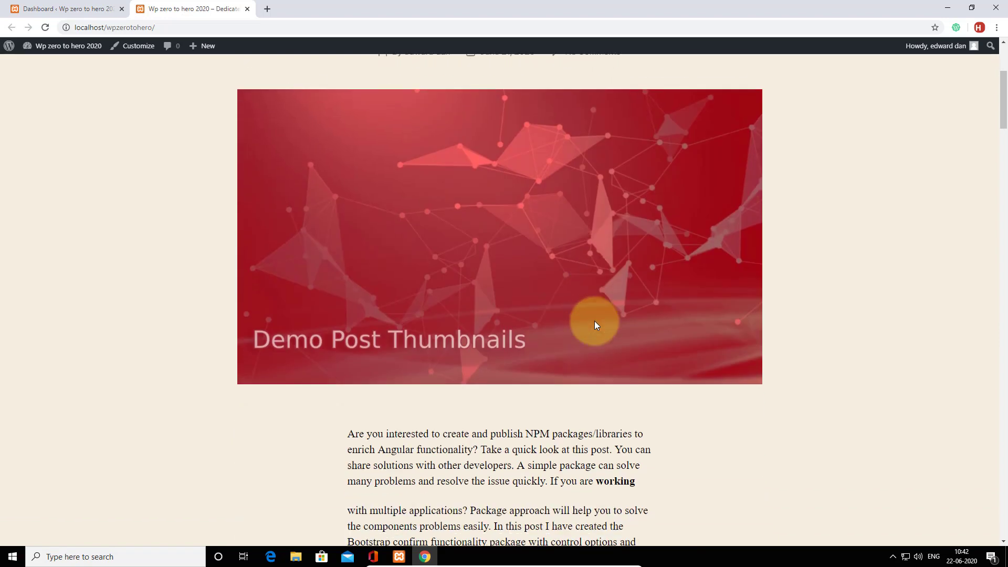
scroll(594, 325, "up", 8)
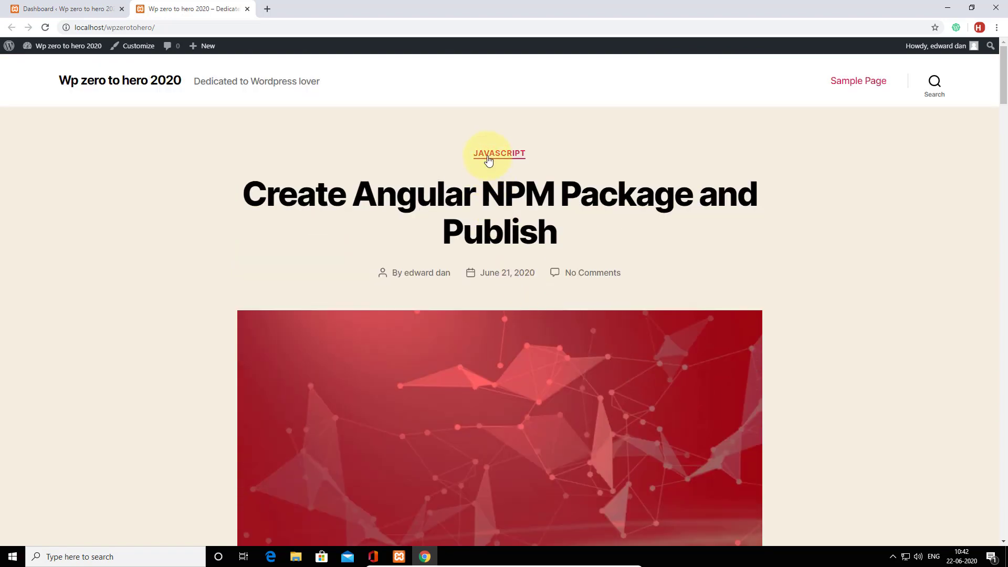
scroll(619, 308, "down", 13)
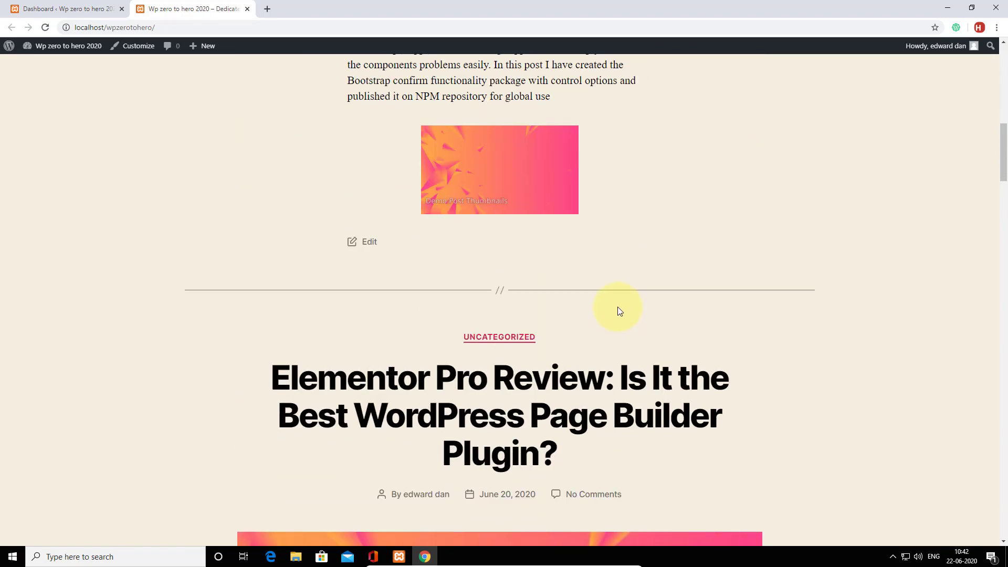
scroll(577, 335, "down", 12)
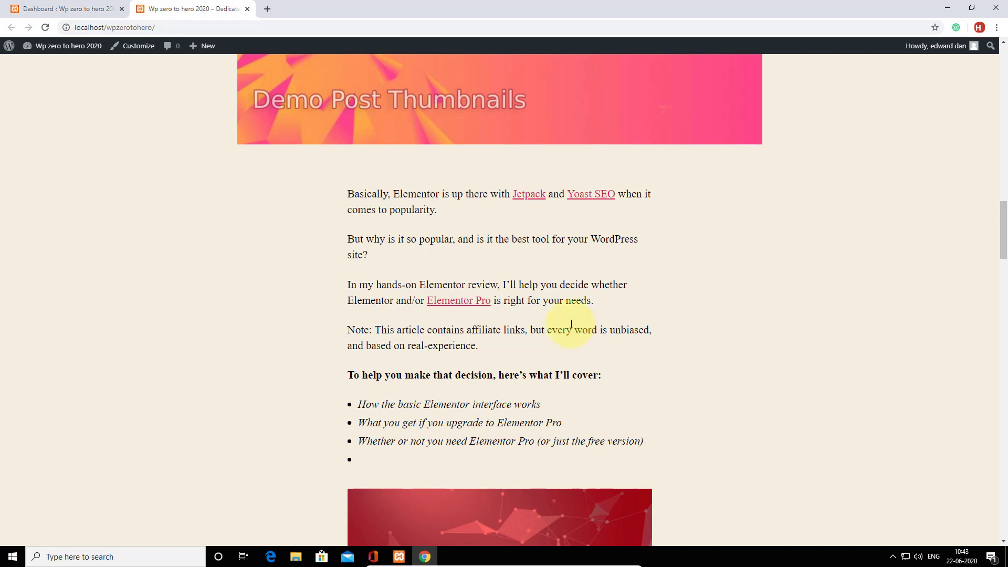
scroll(547, 314, "up", 10)
scroll(547, 312, "up", 15)
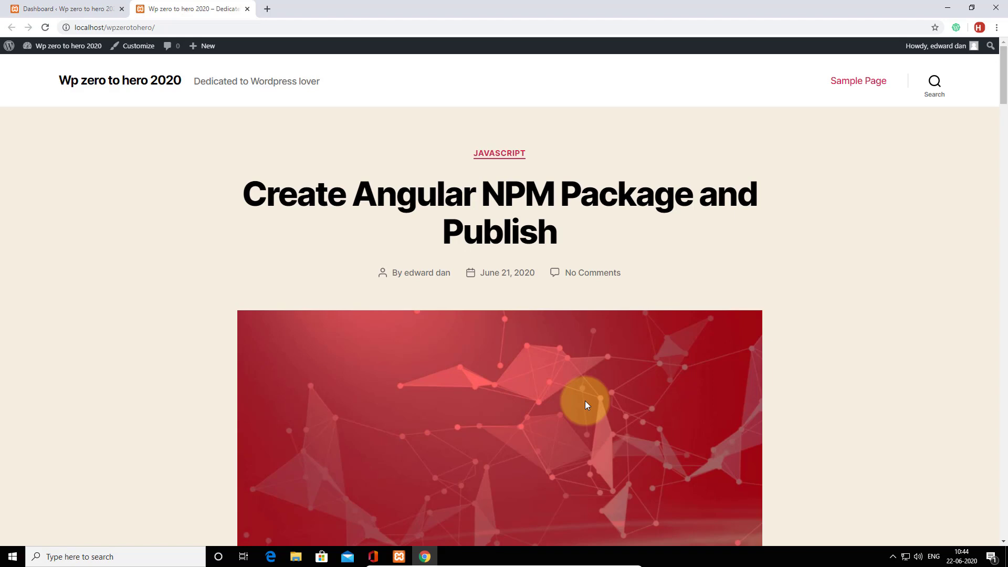
scroll(586, 404, "down", 7)
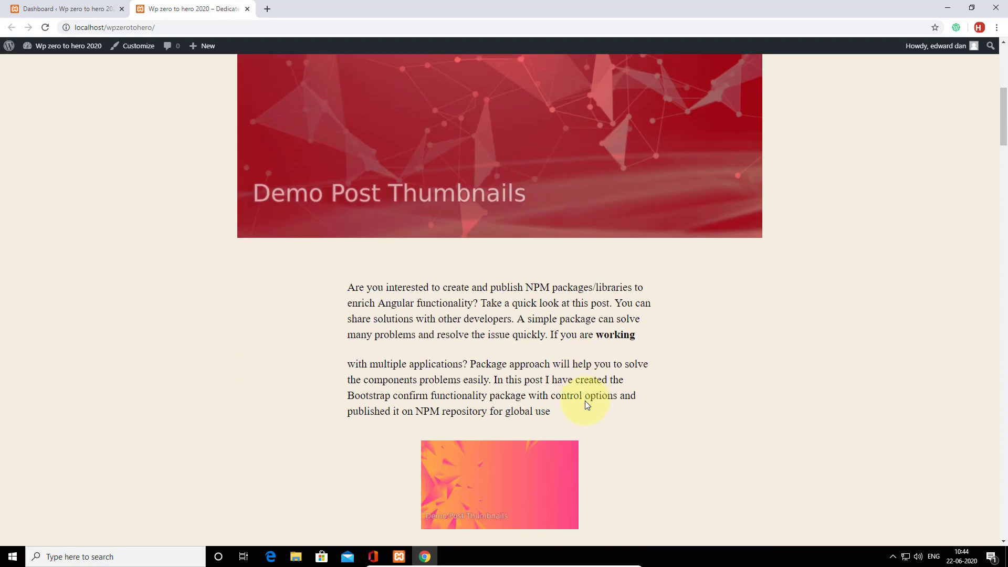
scroll(585, 401, "up", 3)
scroll(585, 401, "up", 4)
scroll(586, 401, "down", 8)
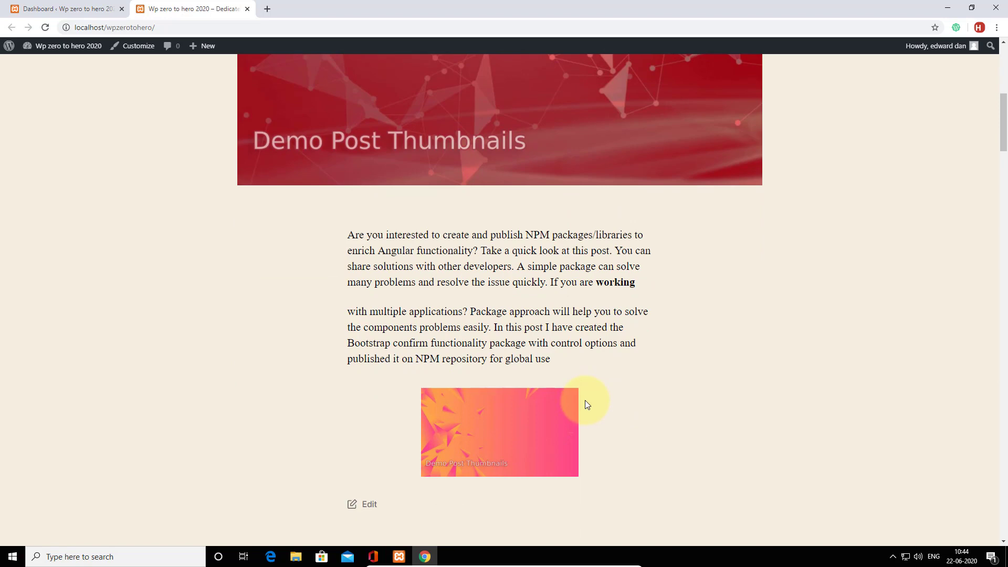
scroll(586, 401, "up", 8)
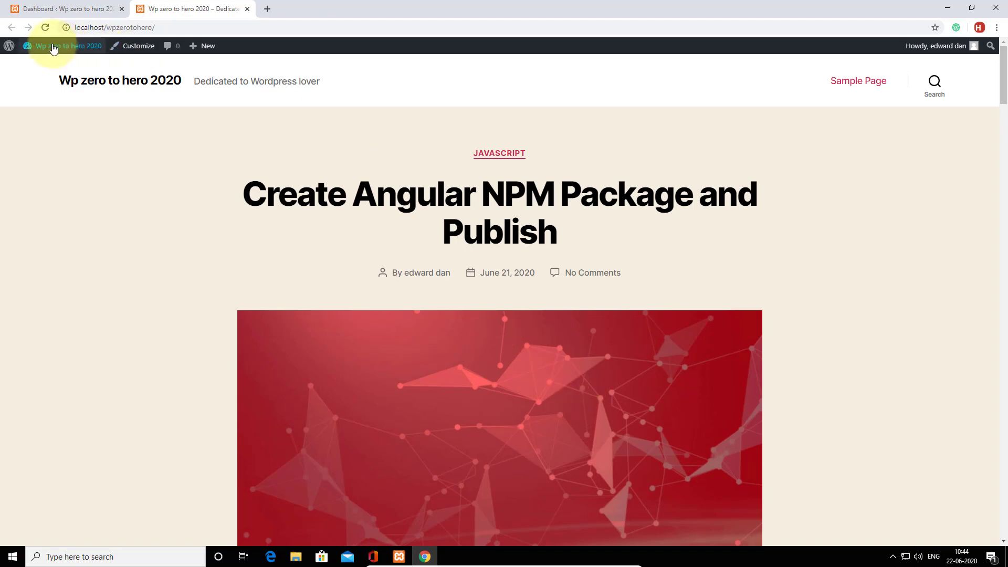
Return to the admin Dashboard and go to the Posts > Categories page.
mouse_move(54, 45)
left_click(55, 68)
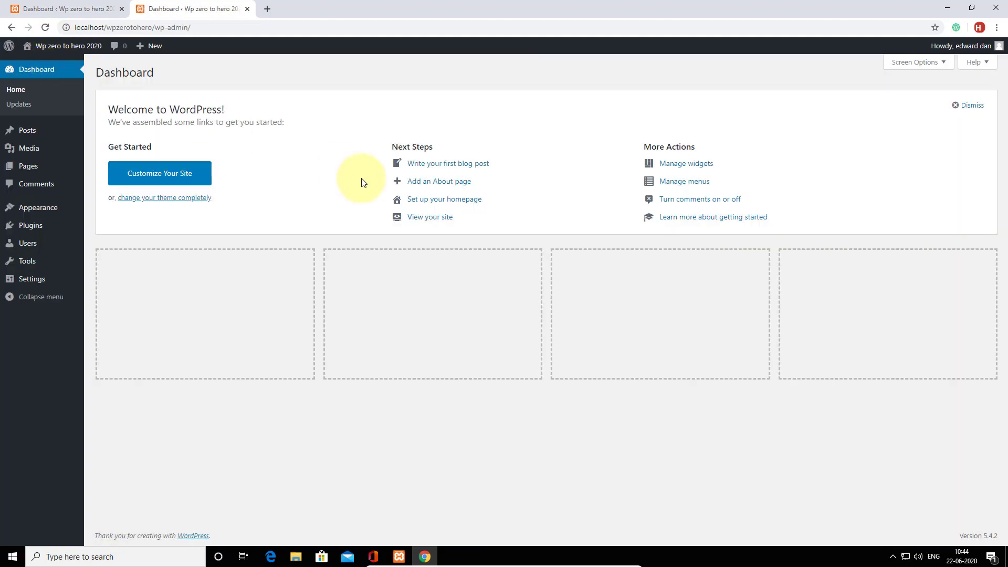
mouse_move(36, 139)
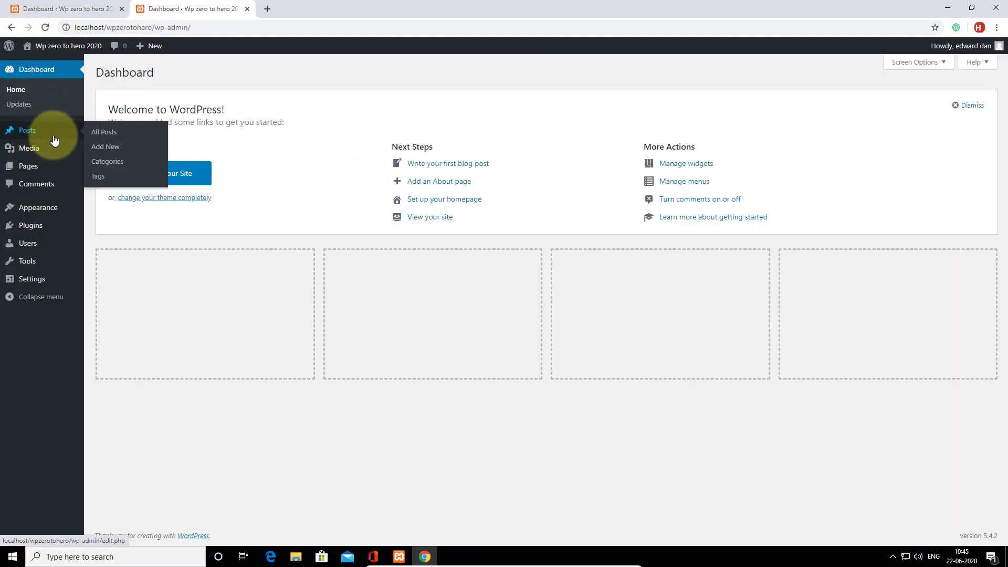
left_click(121, 167)
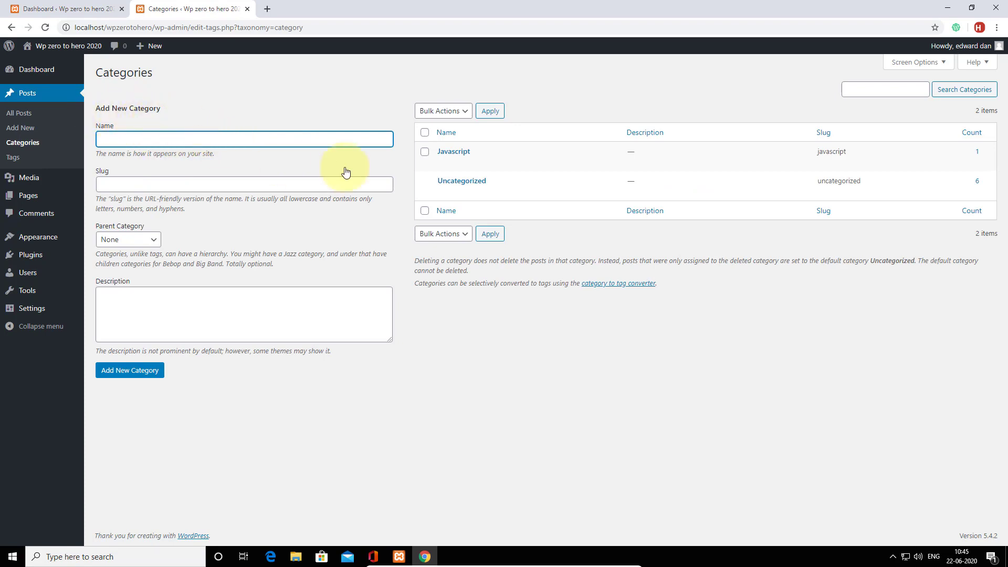
mouse_move(433, 160)
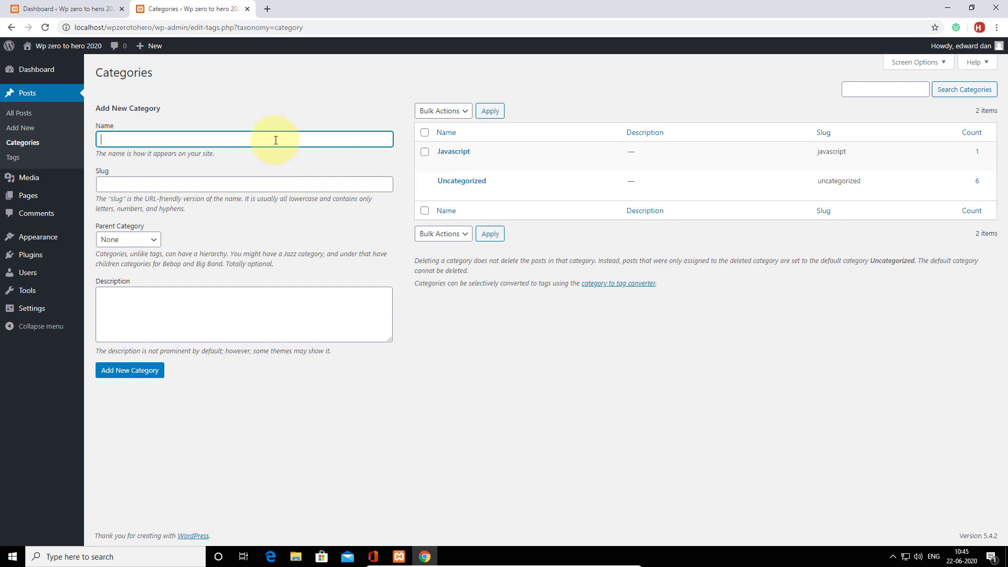
Create a category named HTML with an empty slug and no parent.
type("HTML")
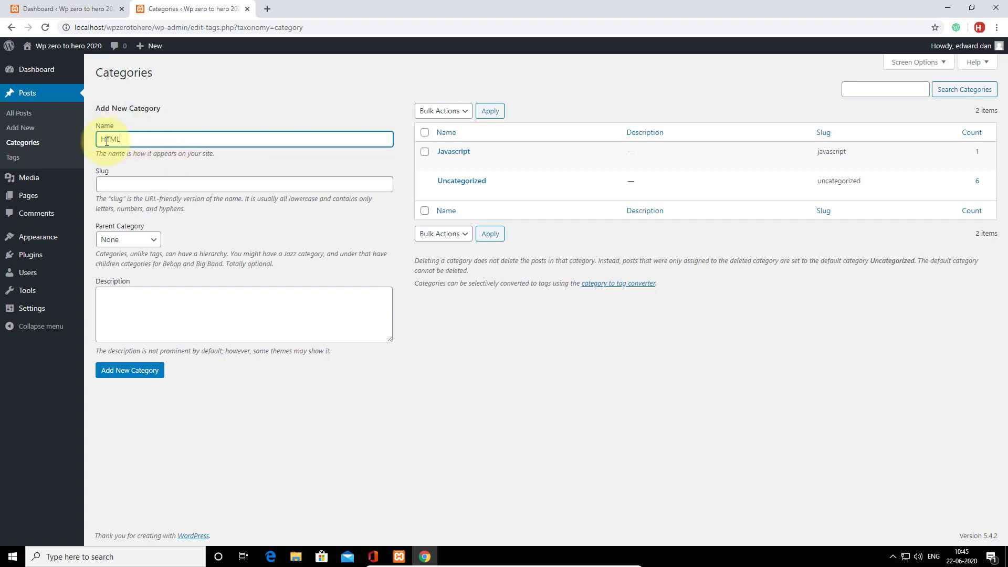
left_click(113, 182)
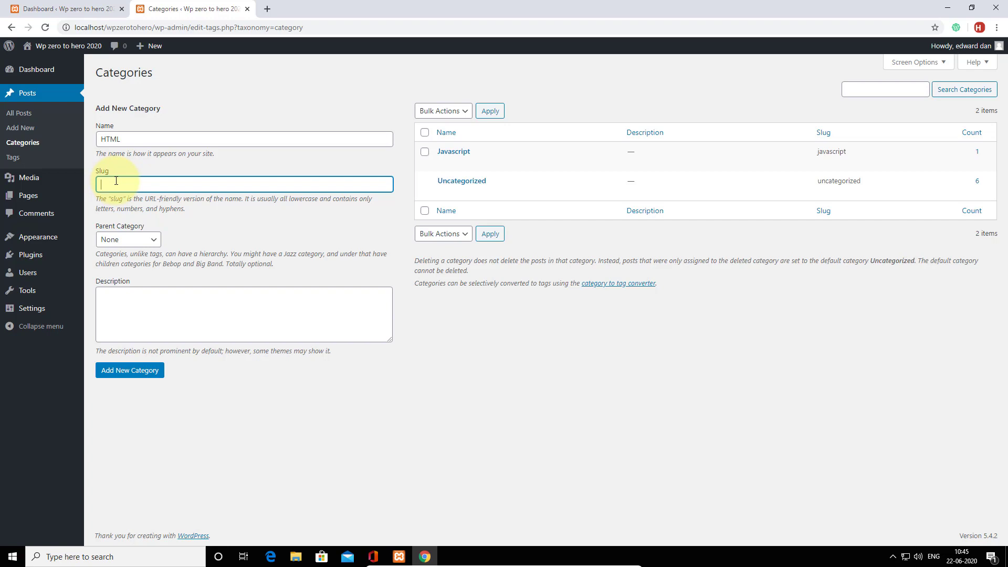
left_click(126, 139)
left_click(122, 188)
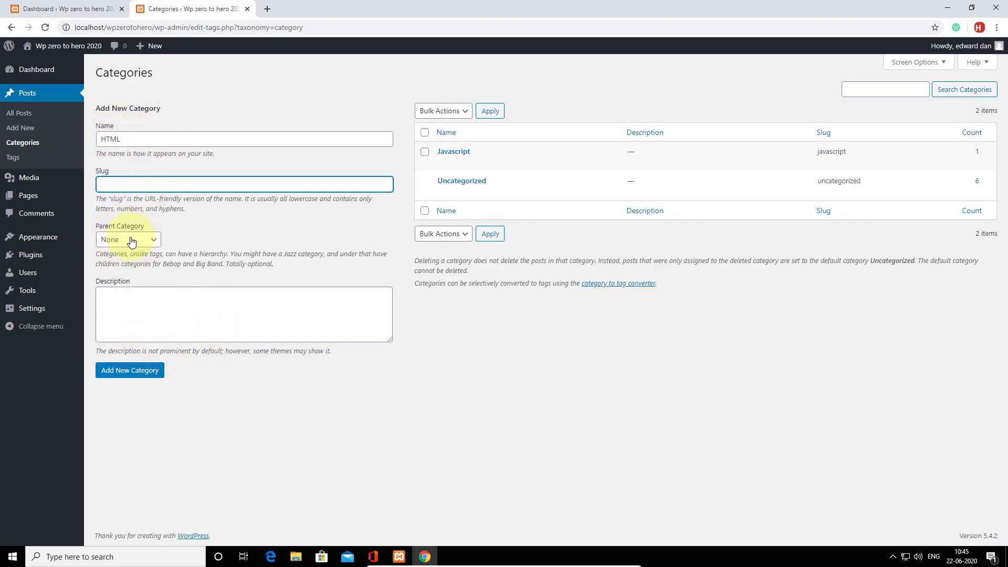
left_click(129, 370)
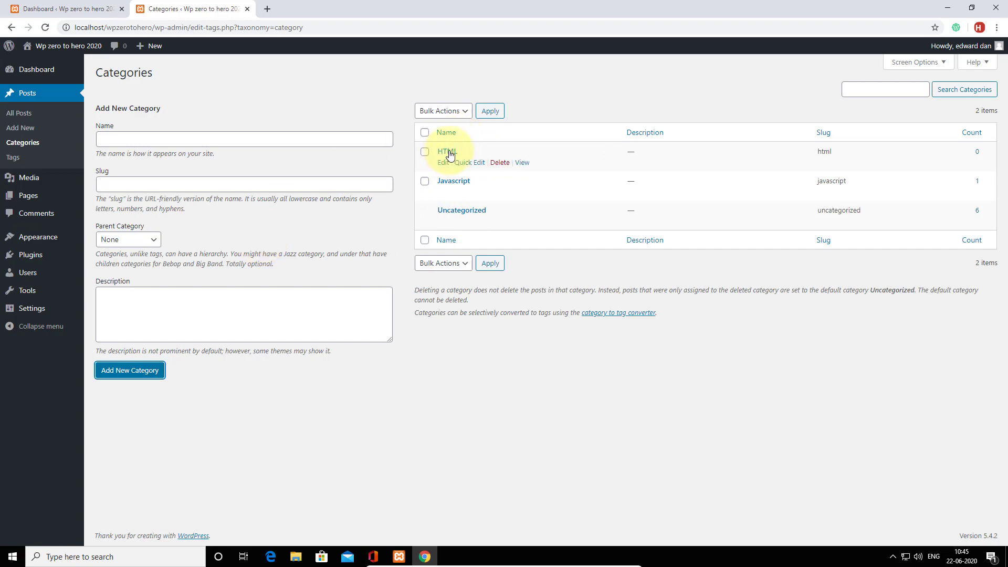
Add a 'Layout design' category with HTML as its parent category.
left_click(212, 141)
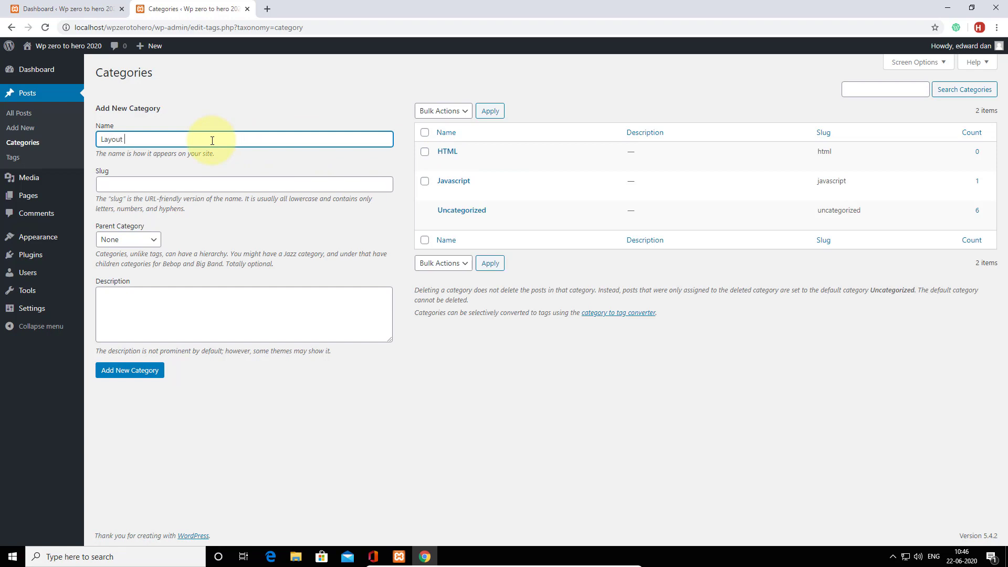
type("Layout design")
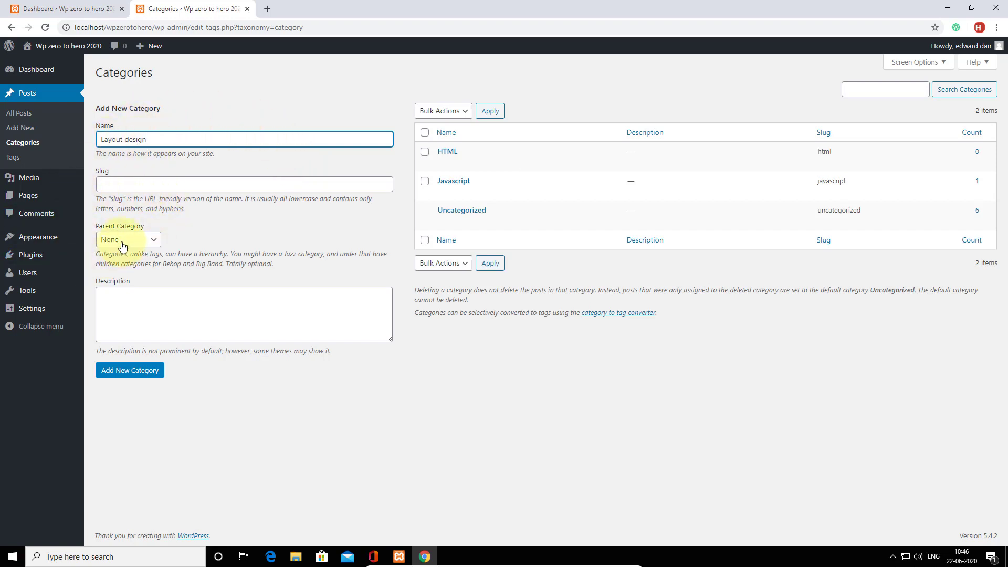
left_click(146, 307)
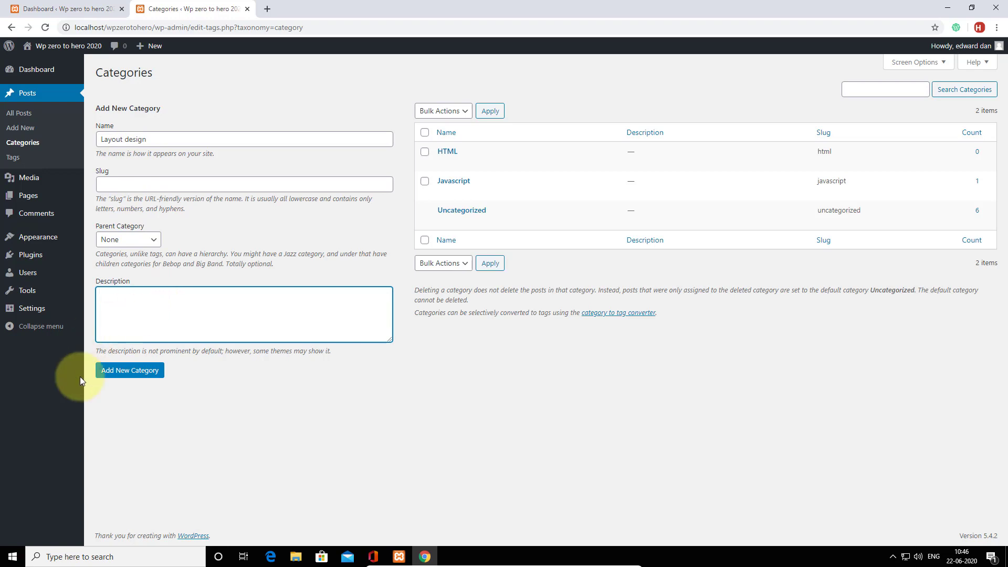
left_click(126, 241)
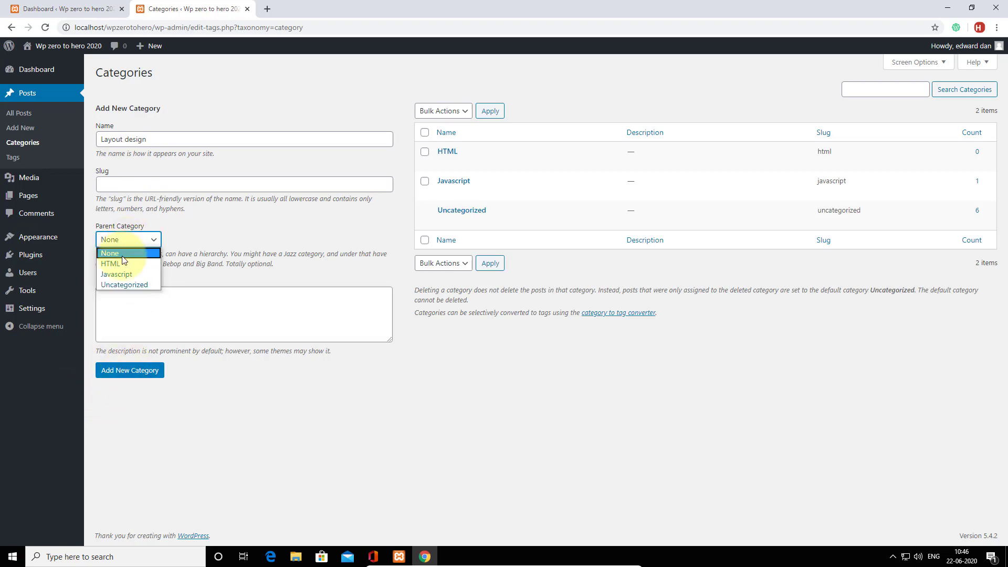
left_click(127, 263)
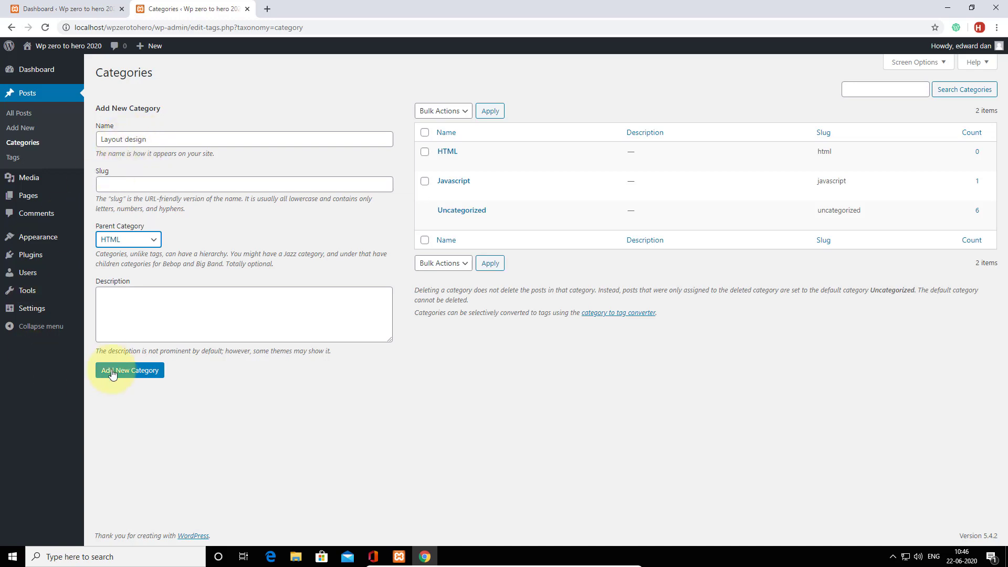
left_click(122, 372)
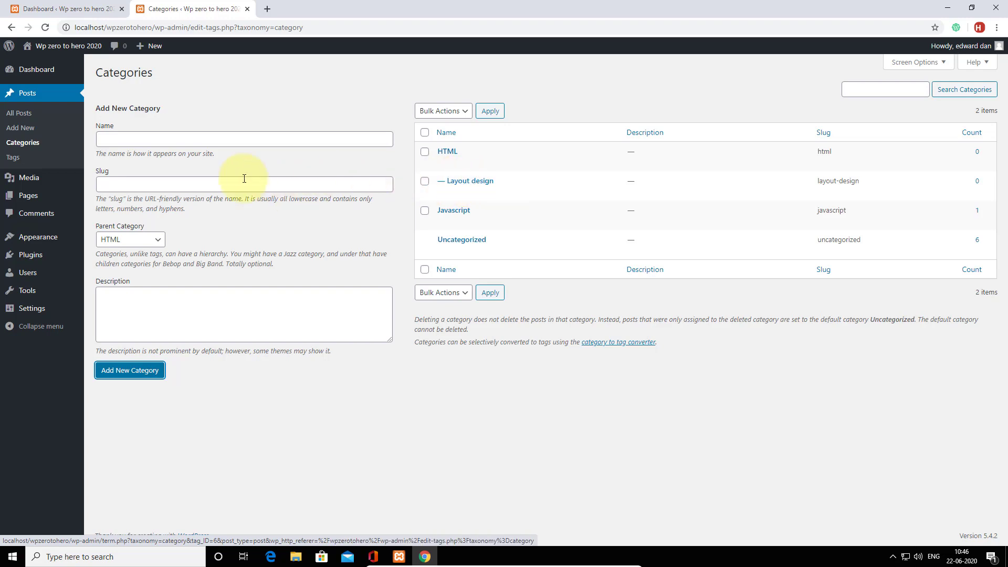
Create a CSS category with its parent set back to None.
left_click(132, 140)
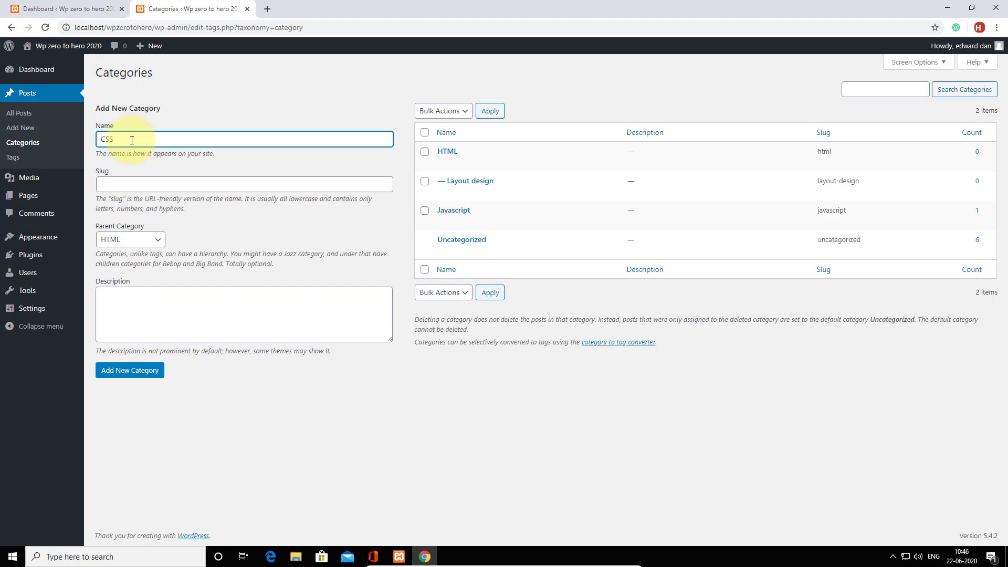
left_click(140, 241)
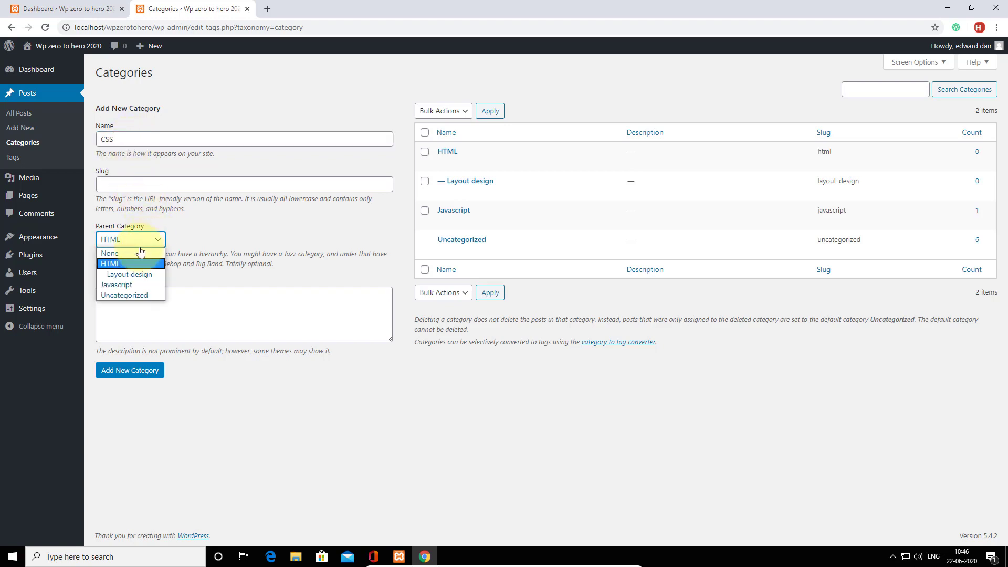
left_click(136, 252)
left_click(128, 371)
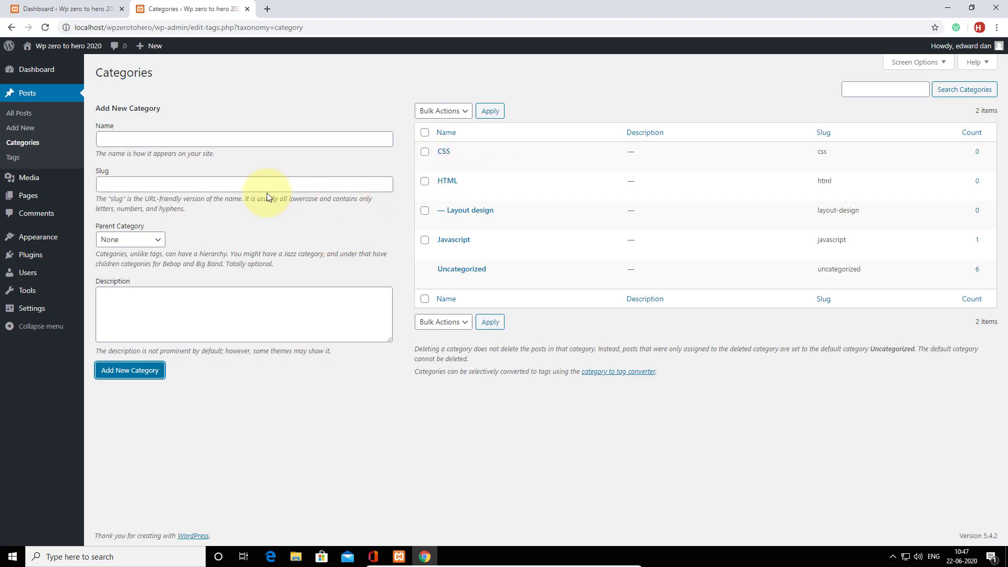
Create a 'less' category with CSS chosen as its parent.
left_click(118, 139)
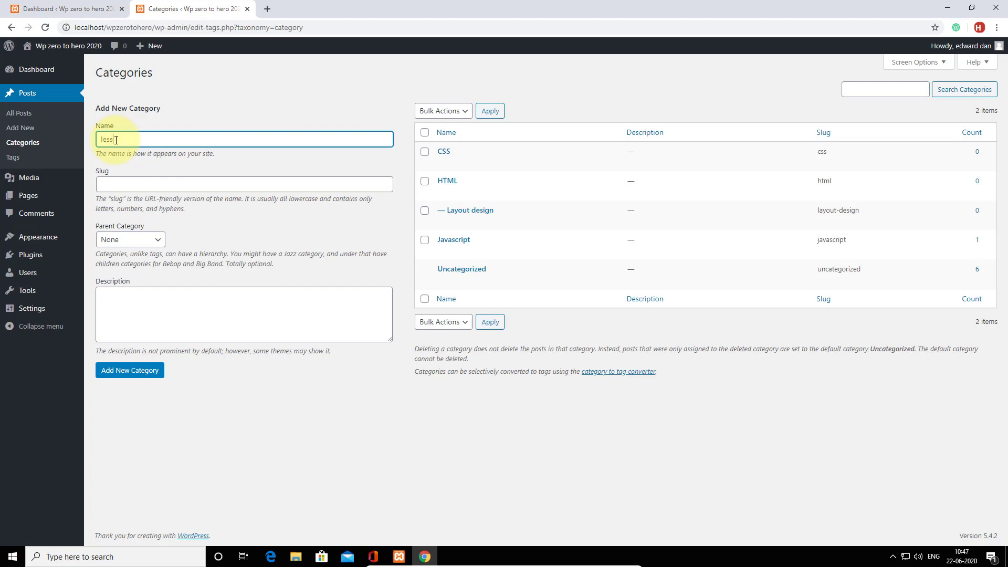
left_click(139, 240)
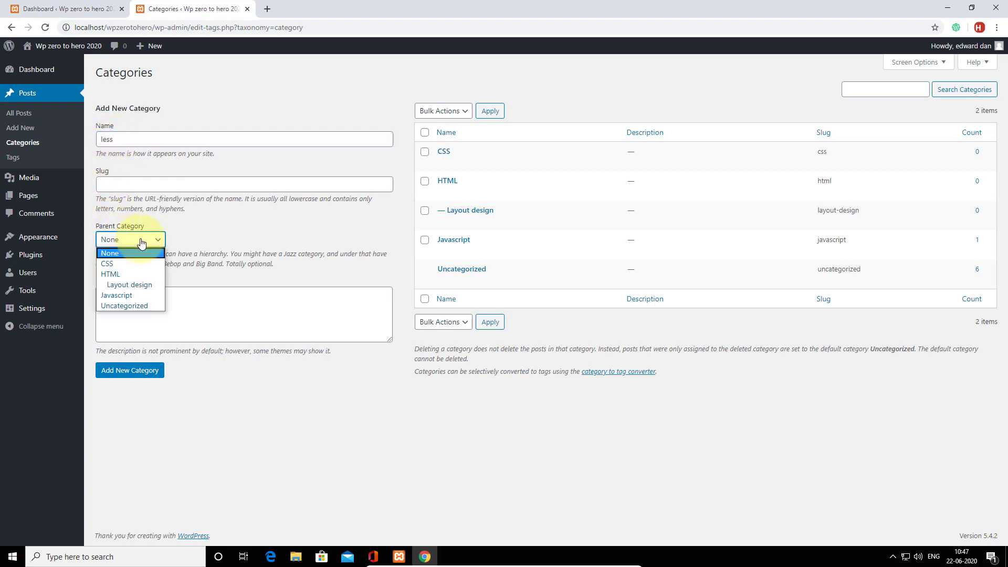
left_click(130, 264)
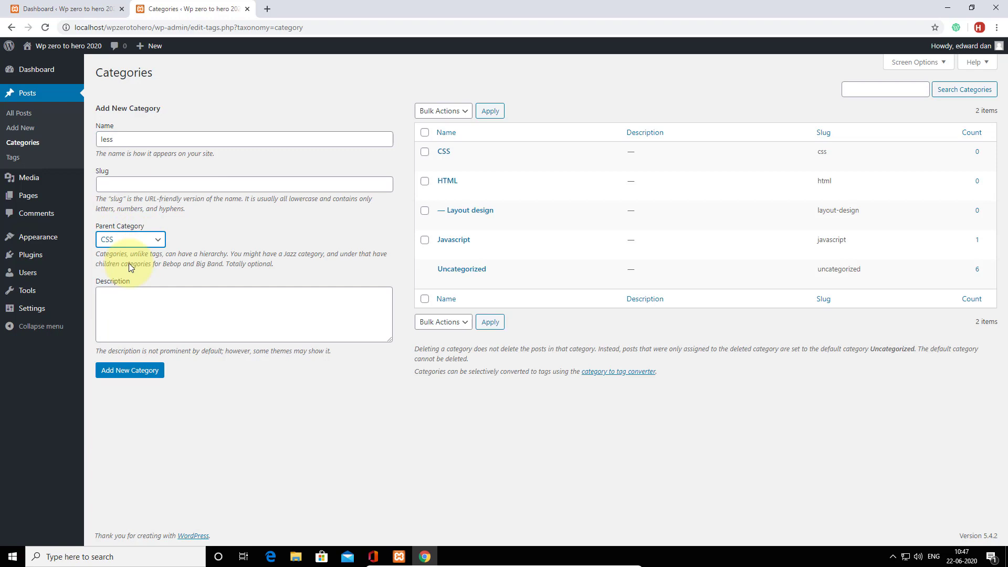
left_click(122, 372)
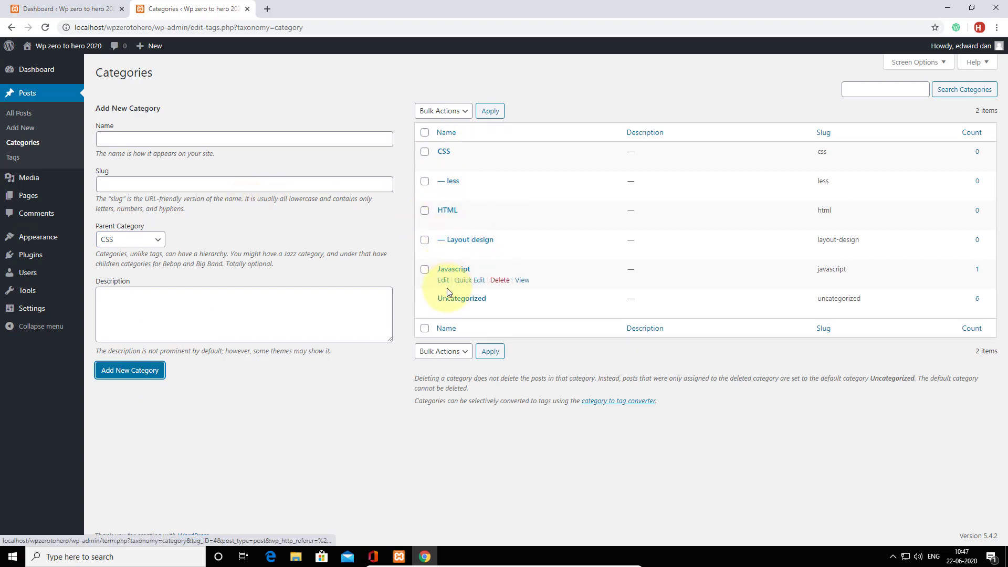
Create a capitalised 'Angular' category with Javascript as its parent.
left_click(112, 143)
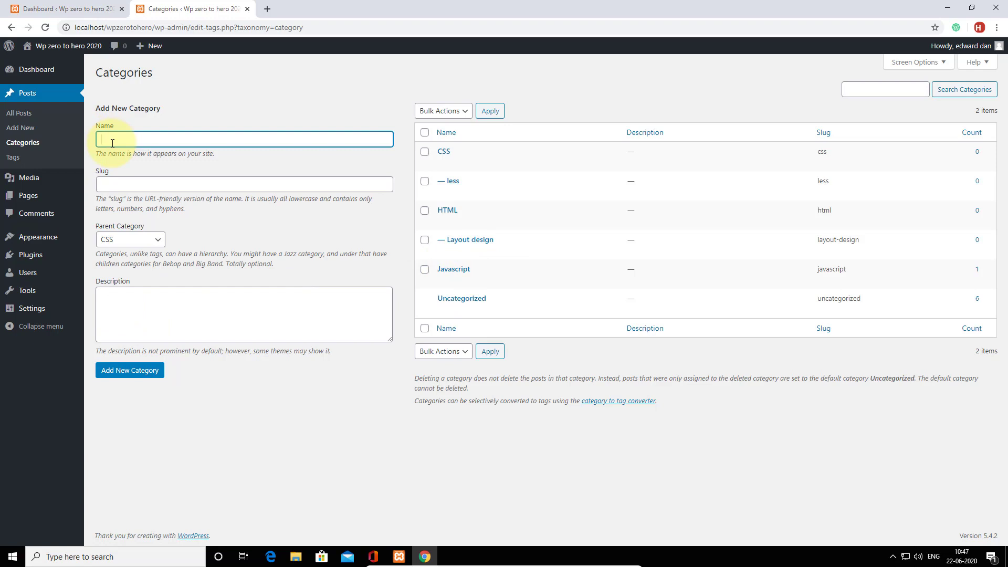
type("ang")
left_click(101, 139)
key("Delete")
type("Angular")
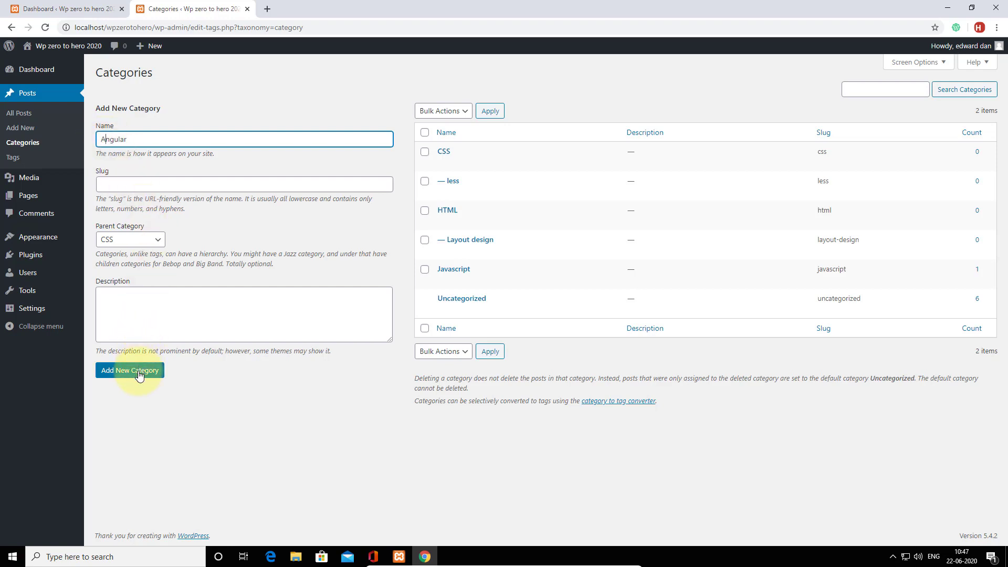
left_click(136, 239)
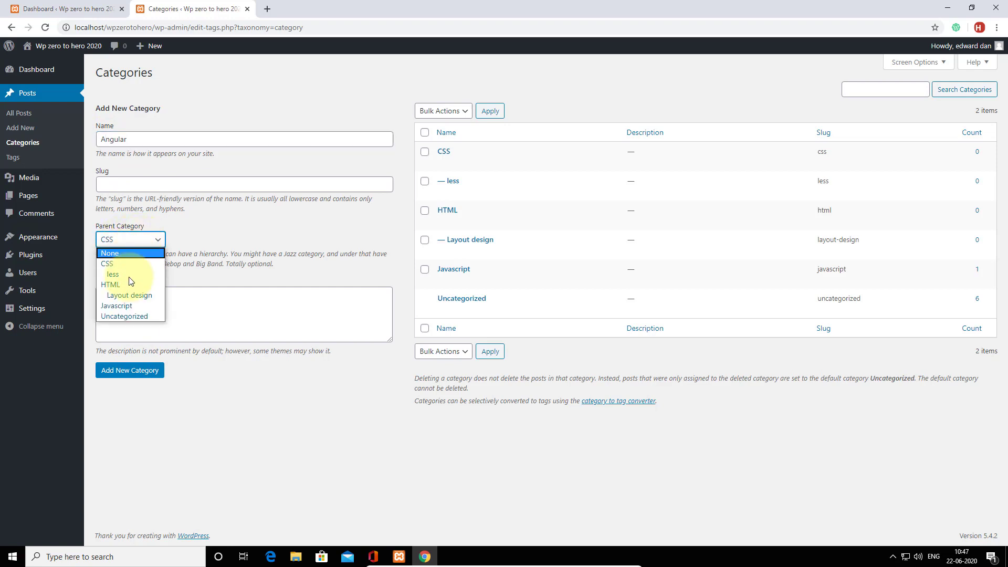
left_click(126, 306)
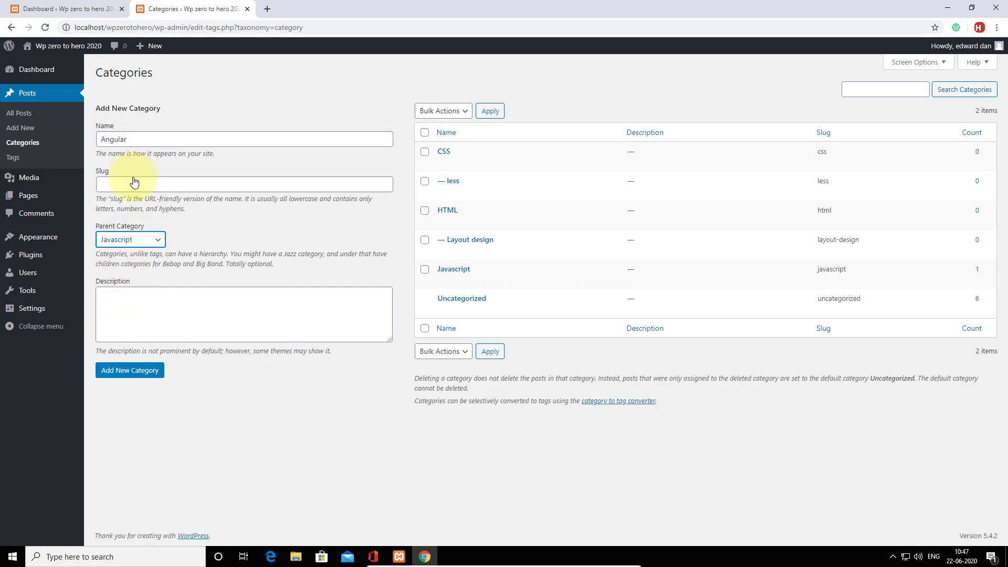
left_click(125, 363)
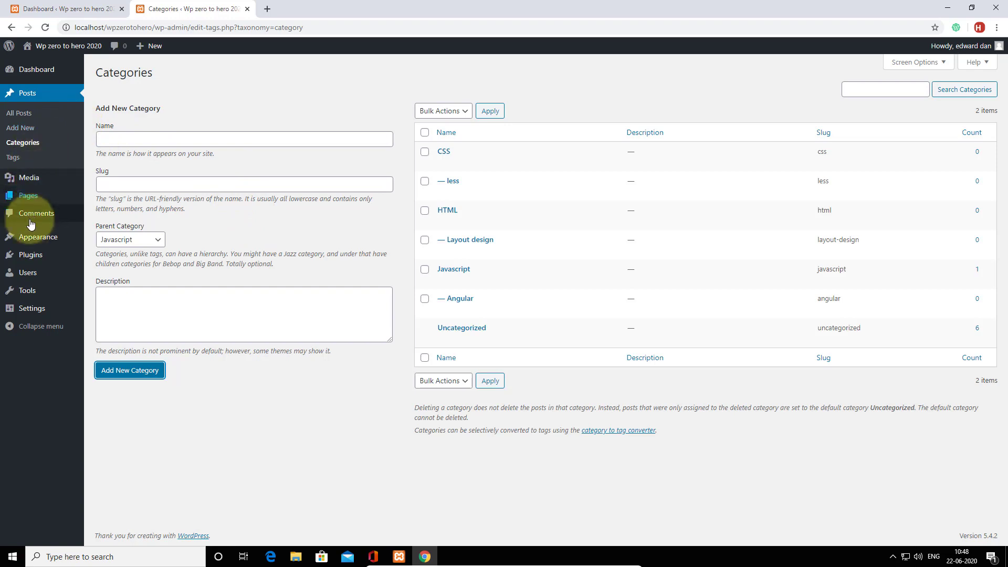
Go to Posts > All Posts from the admin sidebar.
mouse_move(28, 231)
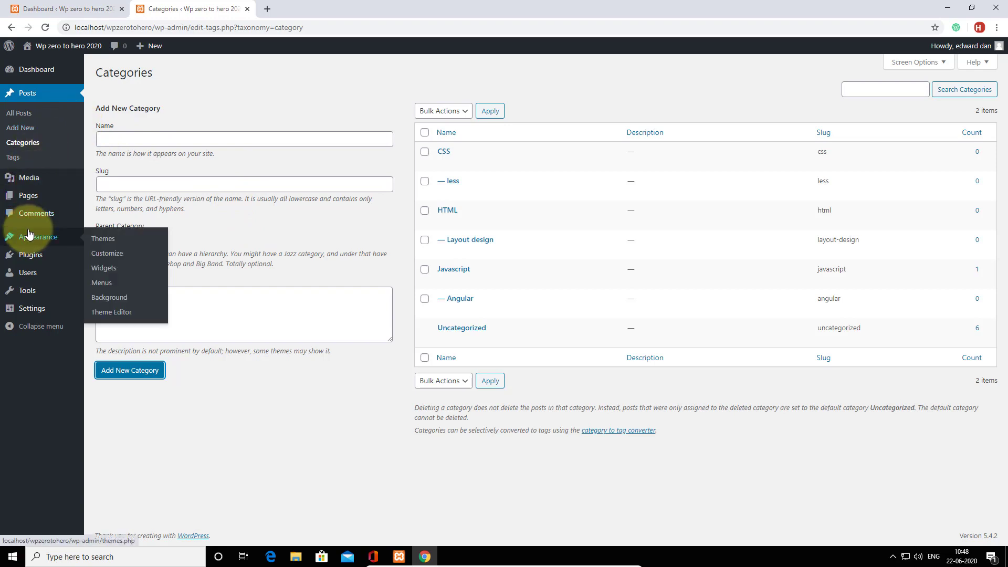
left_click(17, 115)
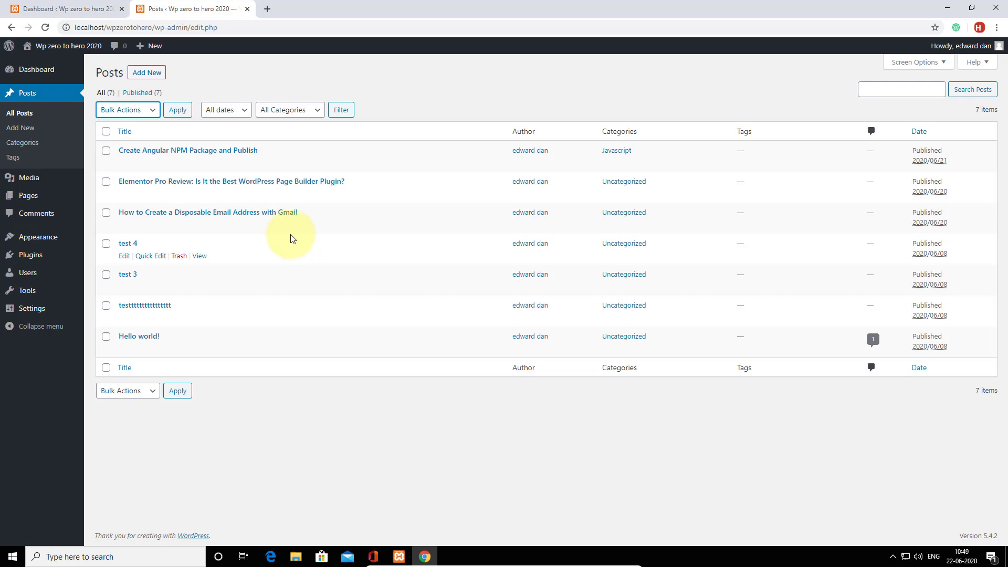
Search Add New Plugins for 'fake p', then install and activate WP Lorem ipsum.
mouse_move(59, 260)
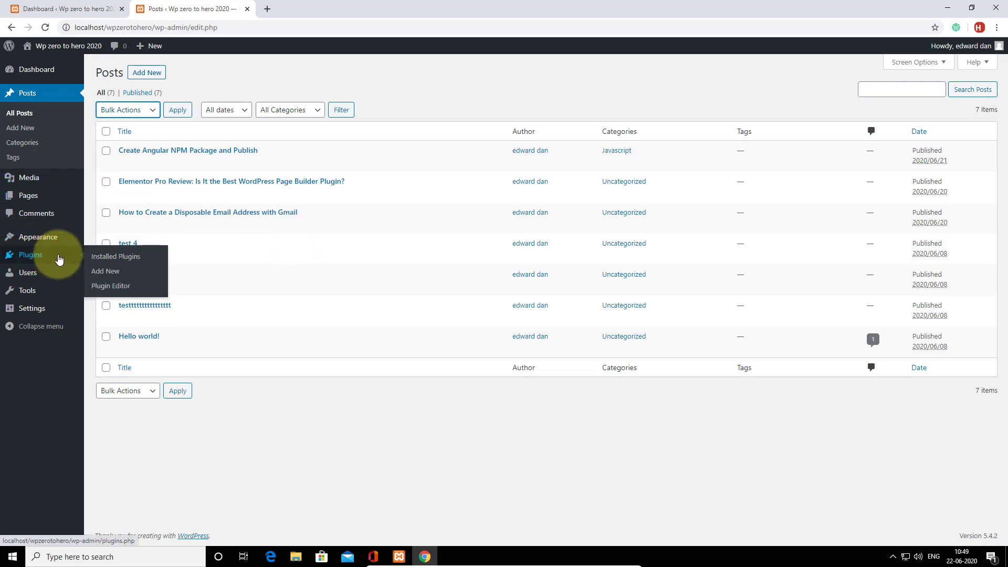
left_click(115, 258)
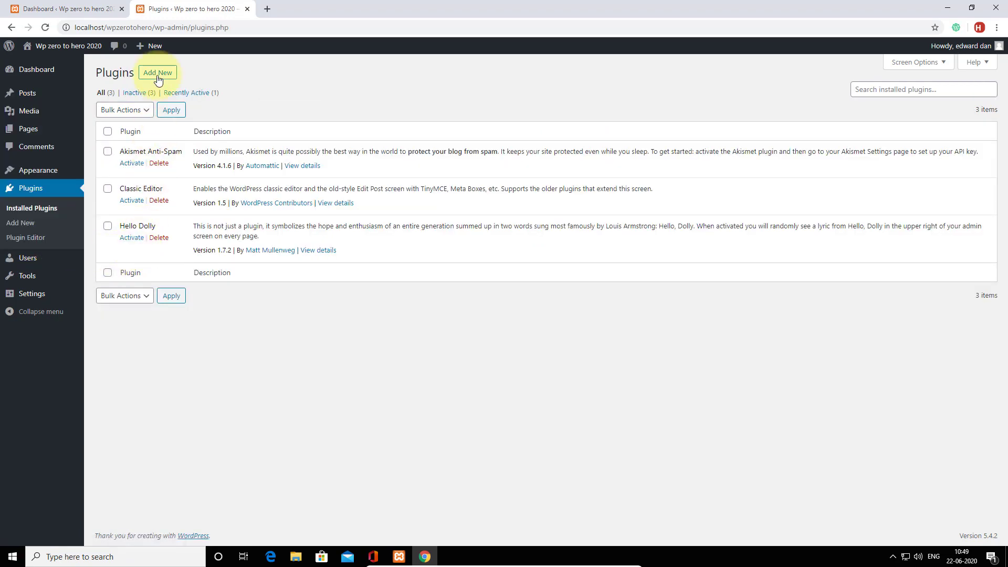
left_click(158, 77)
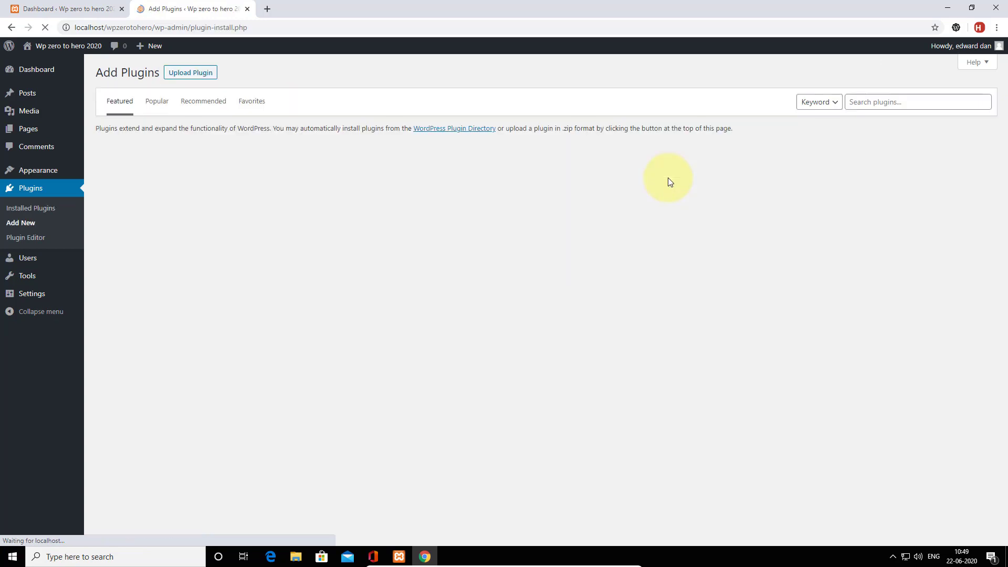
left_click(869, 101)
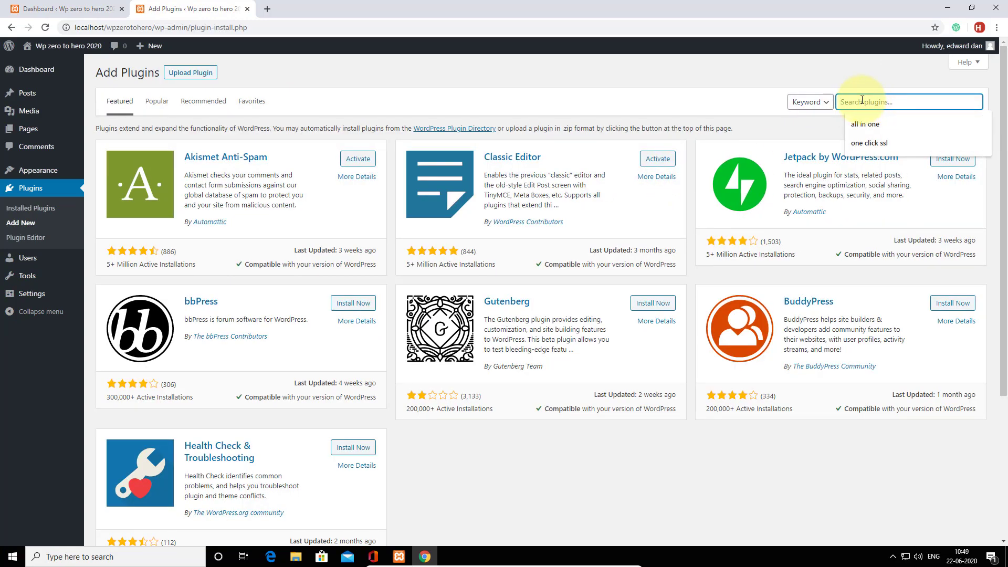
type("fake post")
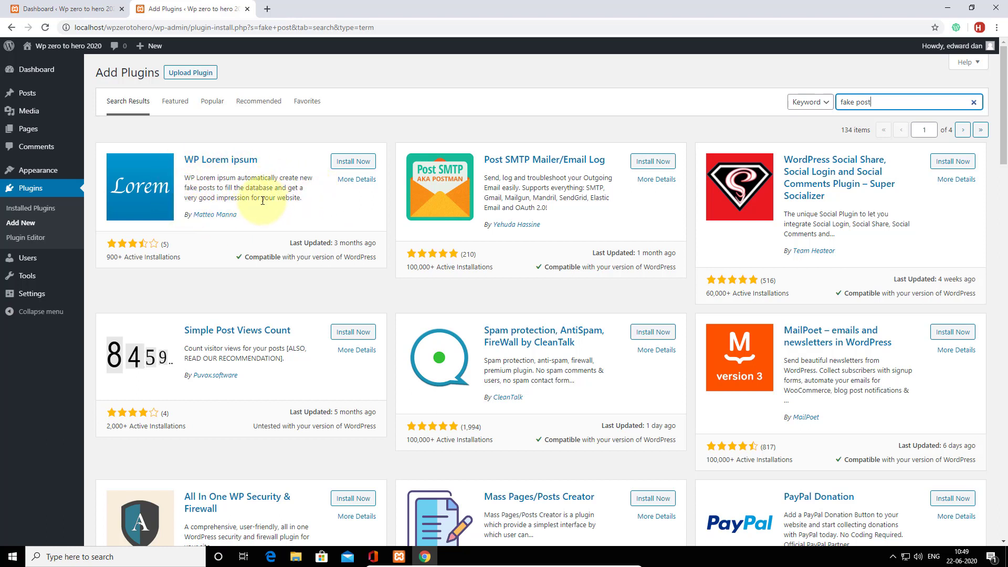
left_click(351, 161)
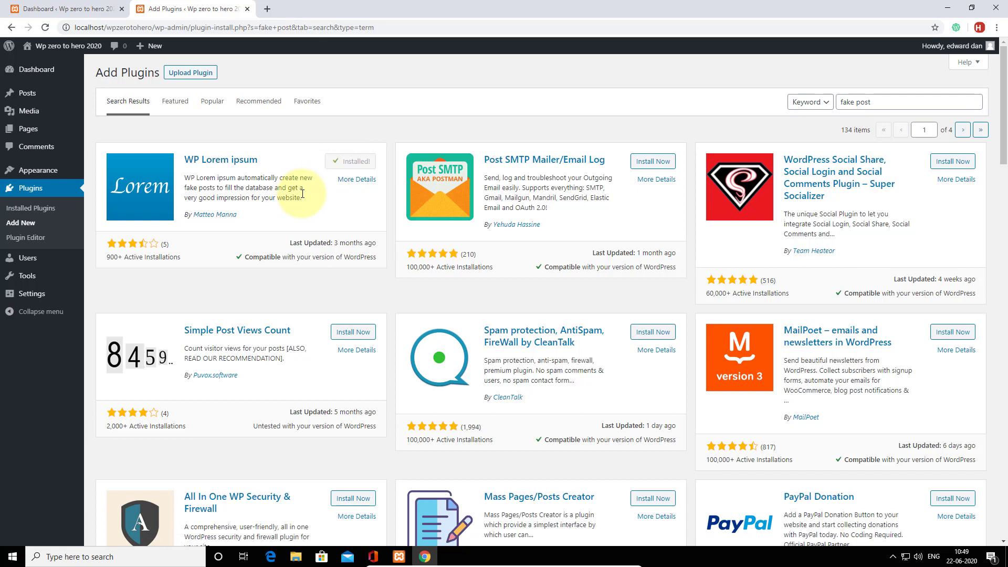
left_click(351, 164)
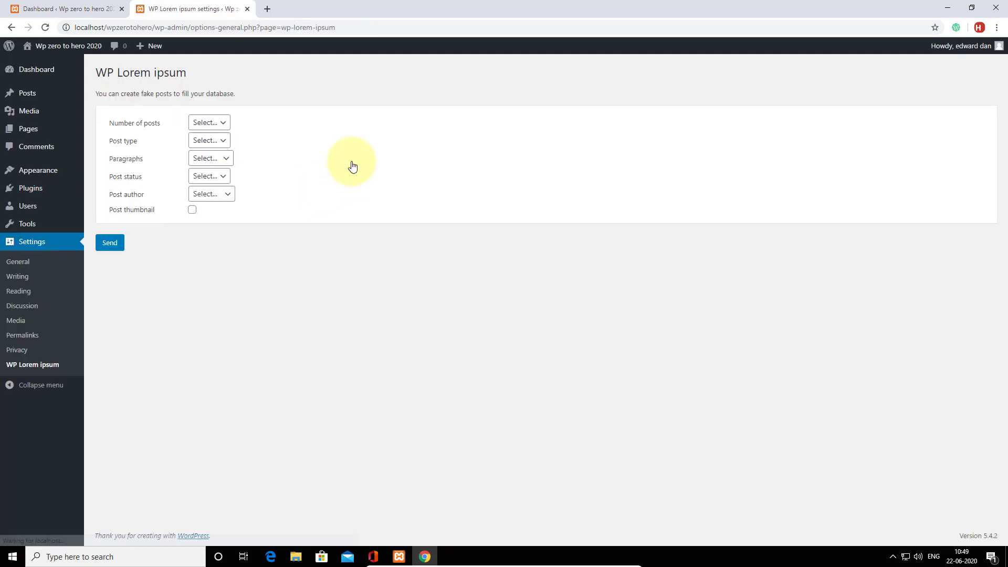
Generate 10 published Lorem ipsum posts with random paragraphs and thumbnails, authored by the site user.
left_click(208, 123)
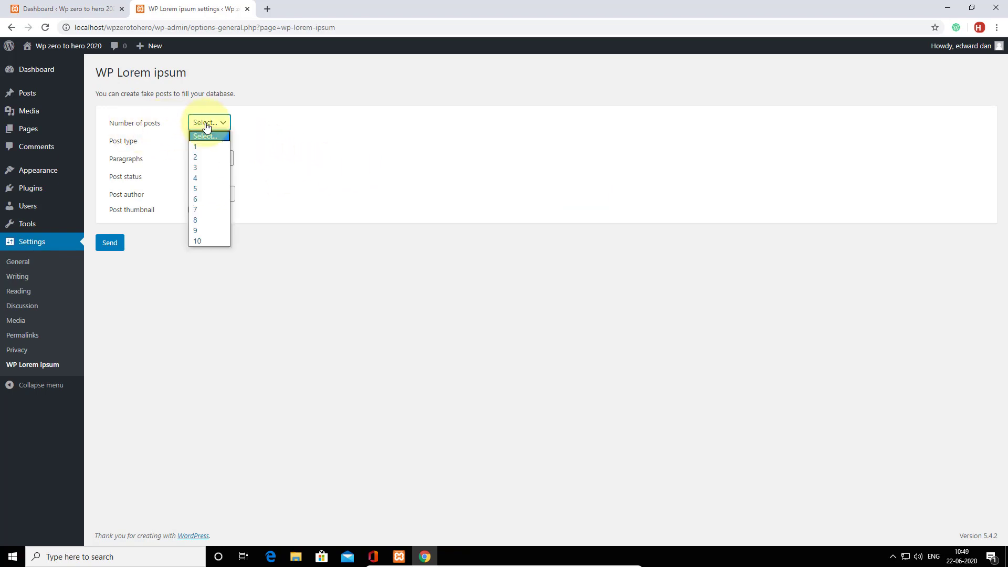
left_click(202, 241)
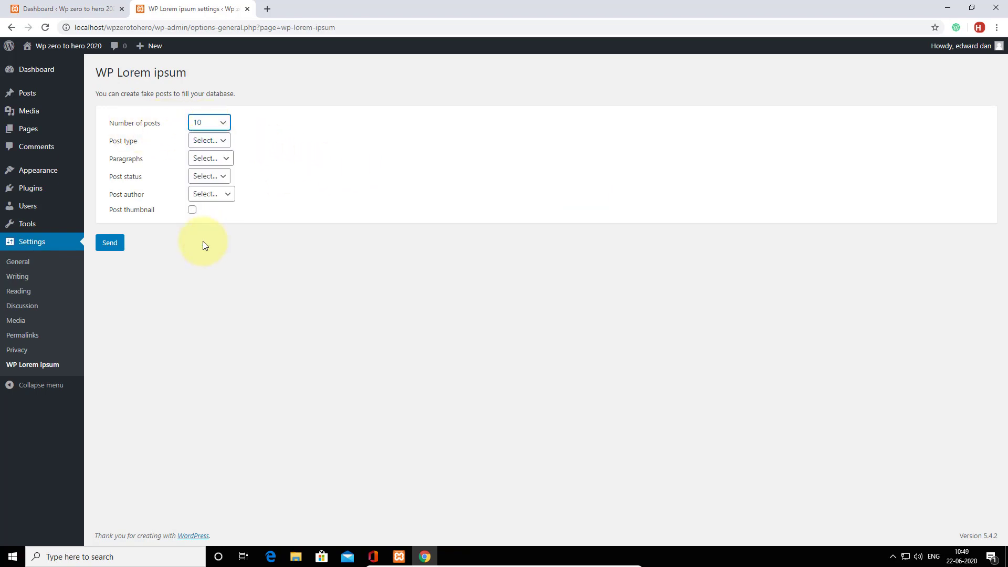
left_click(208, 143)
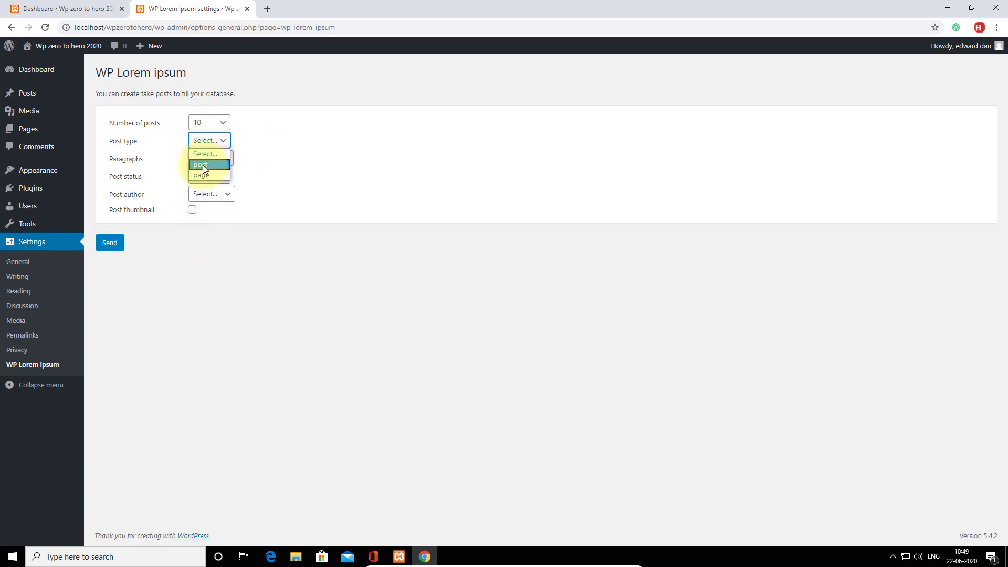
left_click(203, 166)
left_click(207, 159)
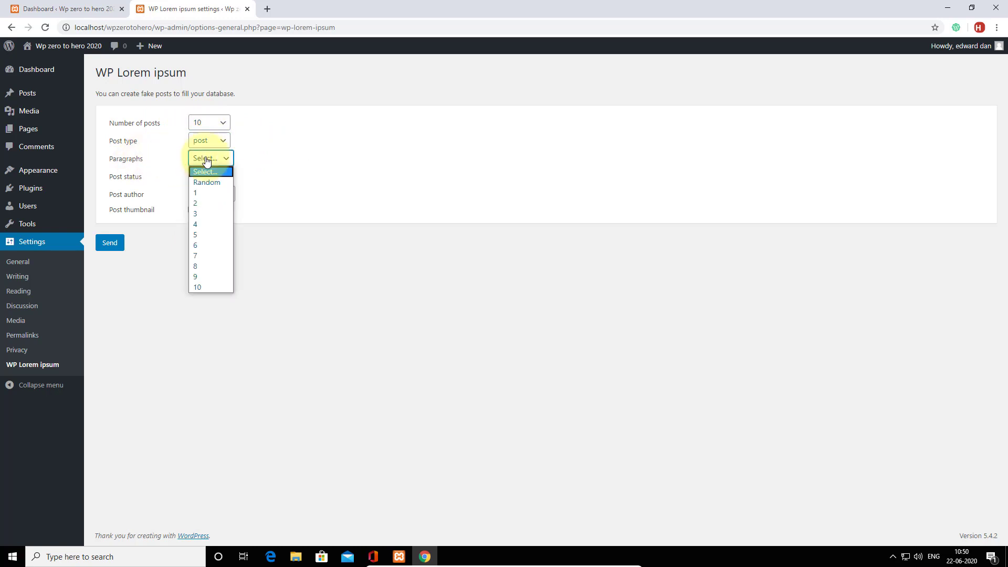
left_click(205, 183)
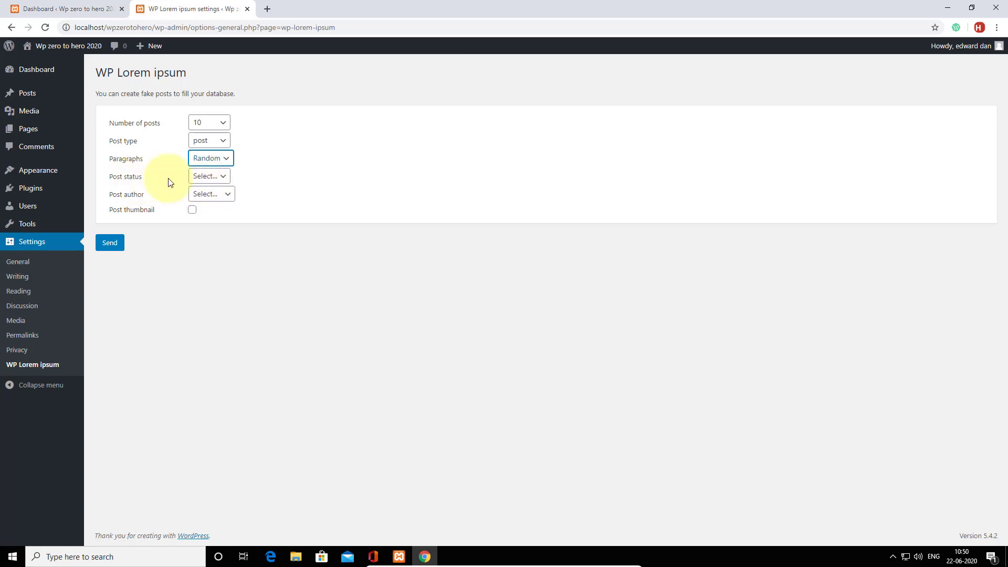
left_click(209, 178)
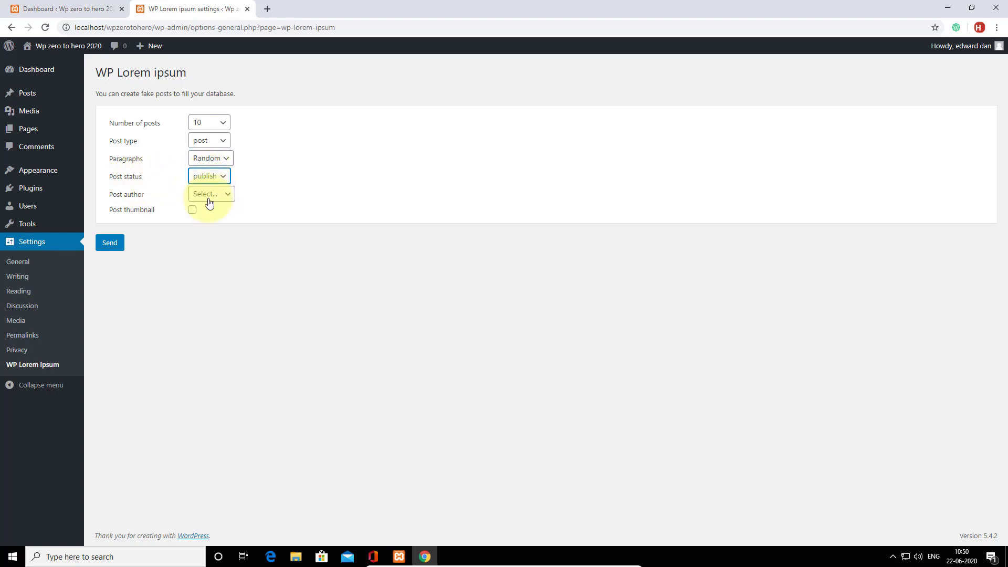
left_click(219, 195)
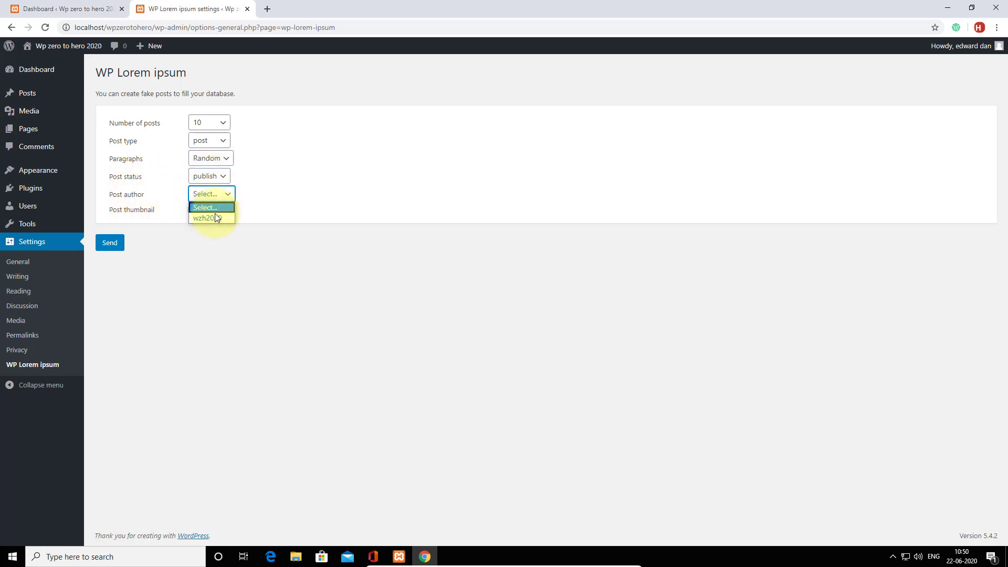
left_click(214, 218)
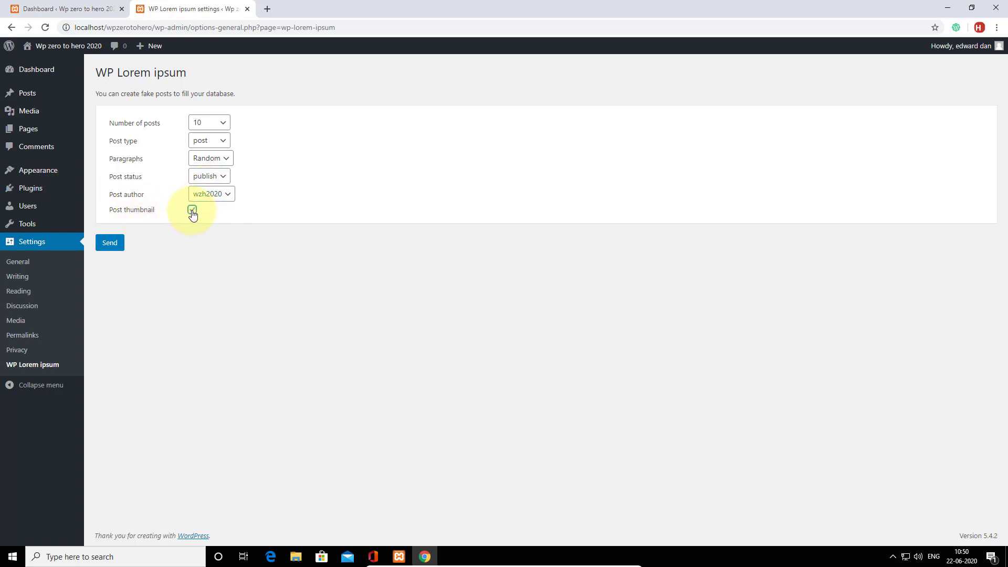
left_click(111, 244)
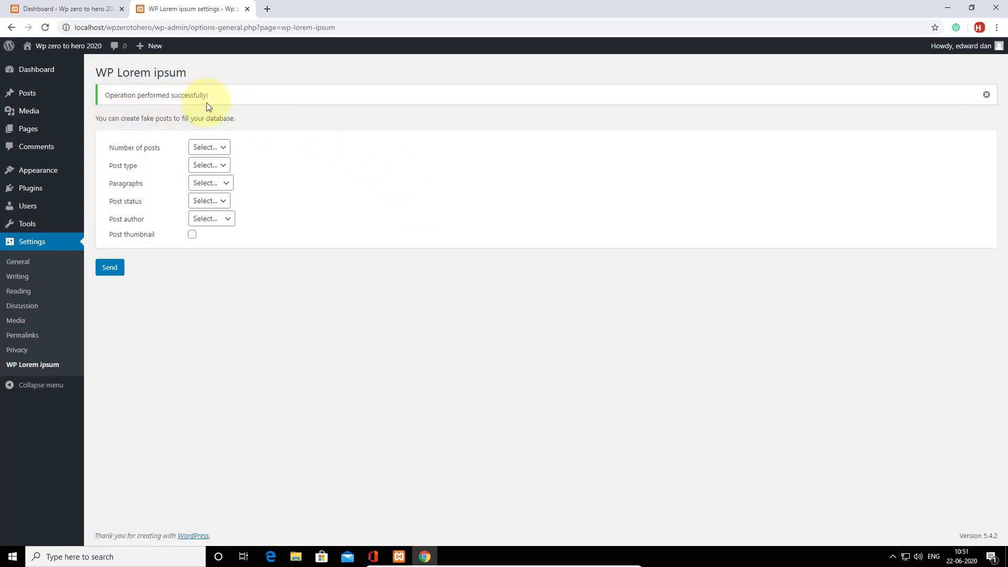
mouse_move(41, 98)
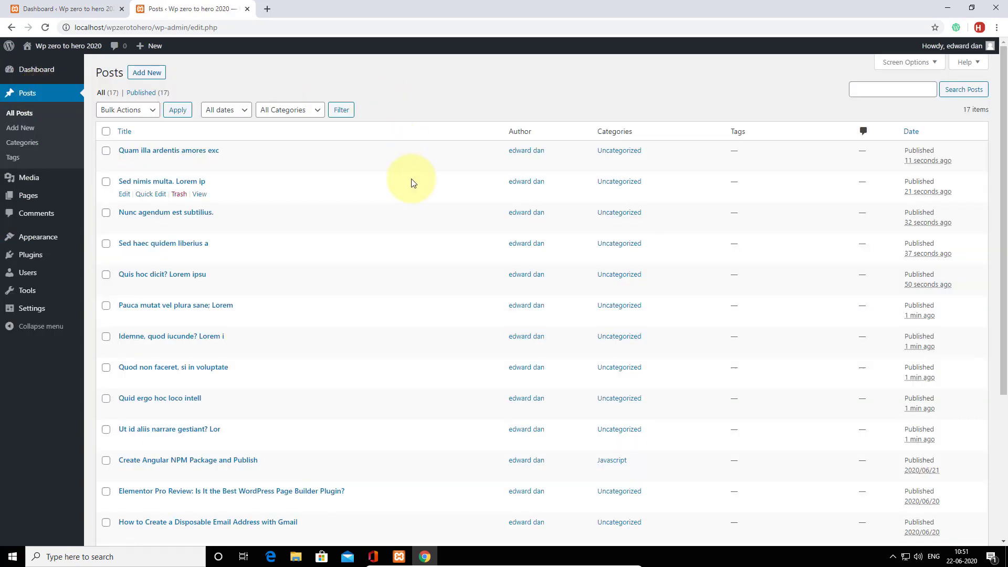
Scroll through the All Posts list of 17 posts, including the Lorem ipsum ones.
scroll(412, 182, "down", 3)
scroll(412, 182, "down", 2)
scroll(411, 182, "up", 4)
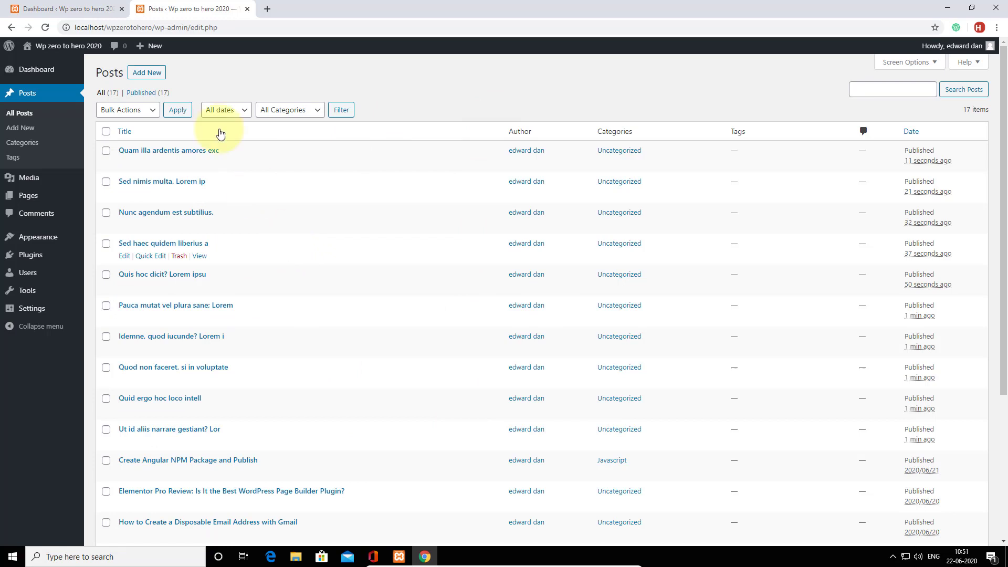
Open the live site's front page in a new browser tab.
mouse_move(63, 45)
right_click(39, 65)
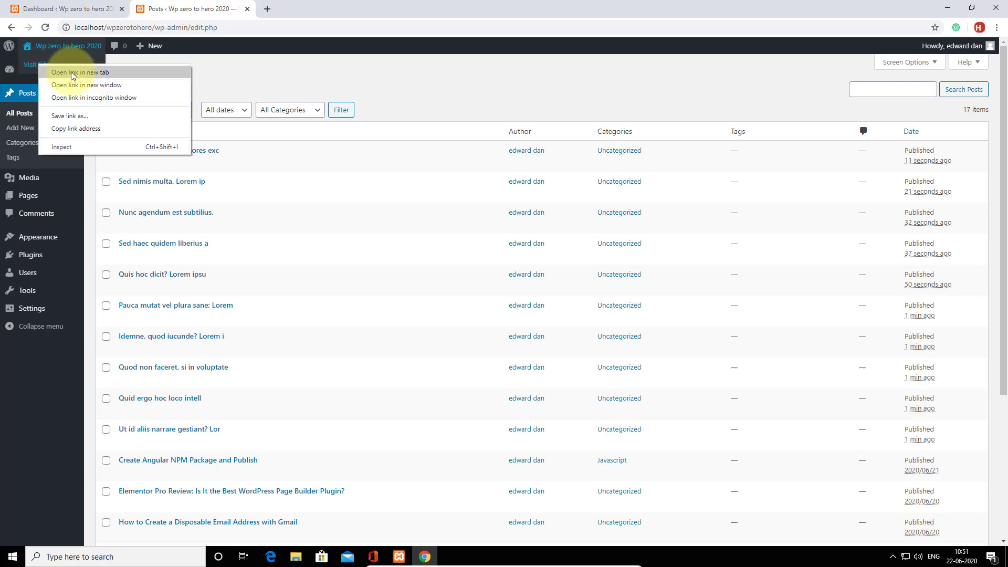
left_click(58, 72)
left_click(297, 6)
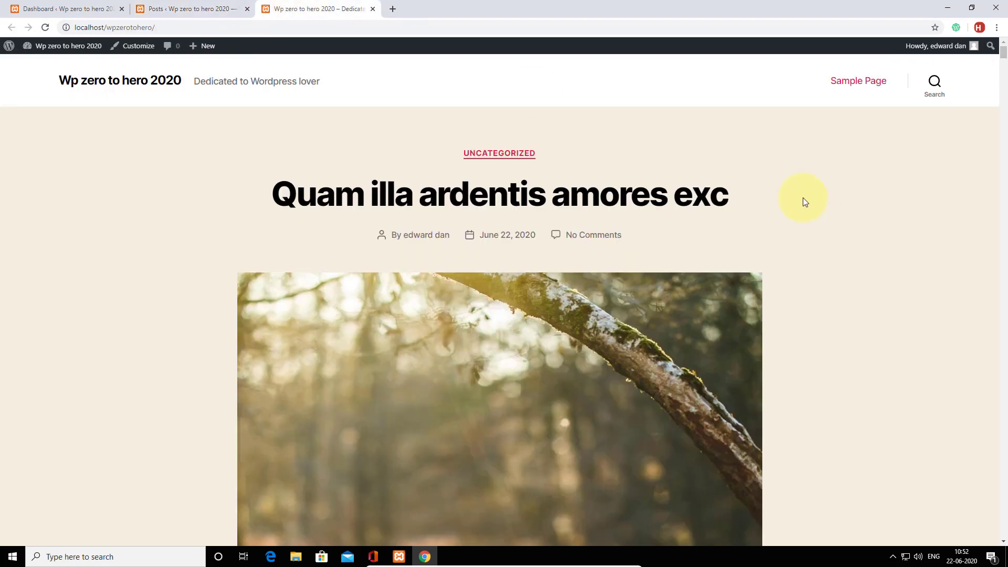
Scroll through the front-page posts, then return to the admin posts list.
scroll(806, 202, "down", 10)
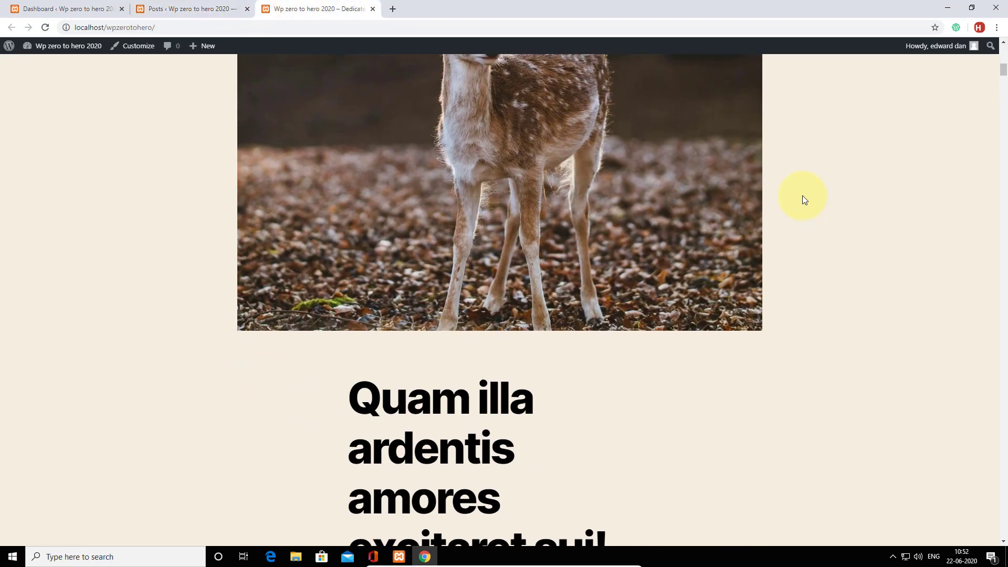
scroll(802, 195, "down", 20)
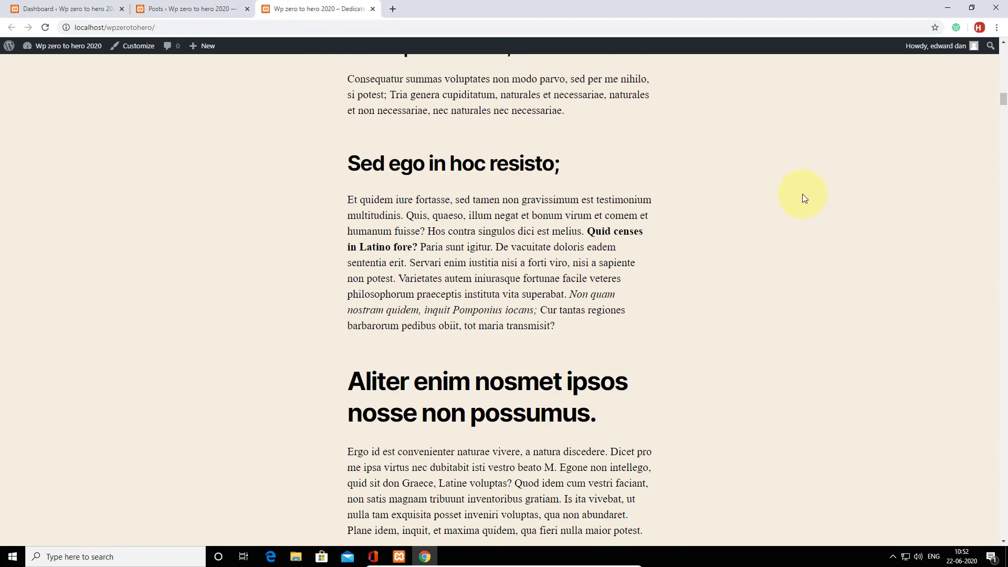
scroll(803, 196, "down", 18)
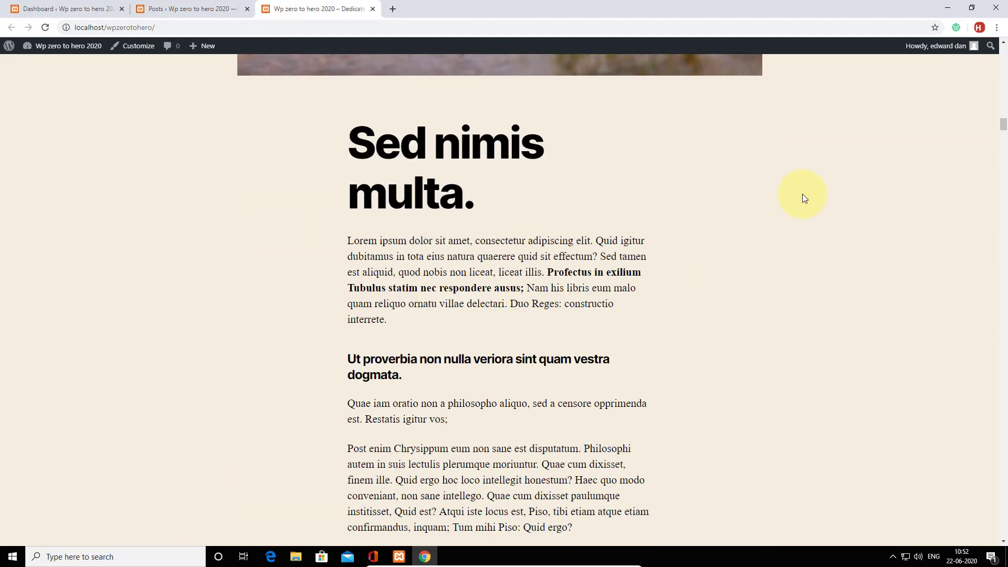
scroll(805, 198, "down", 20)
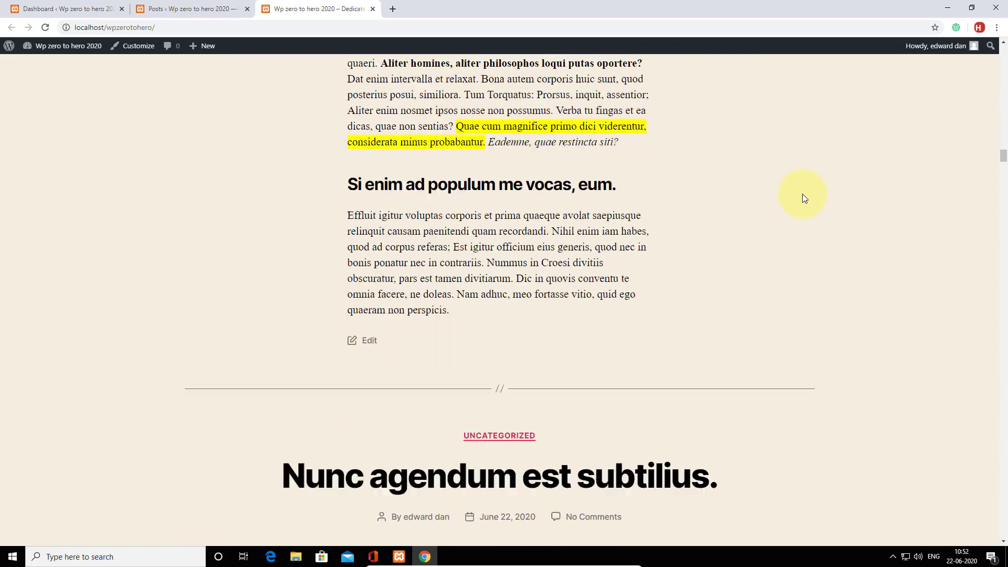
scroll(805, 197, "down", 20)
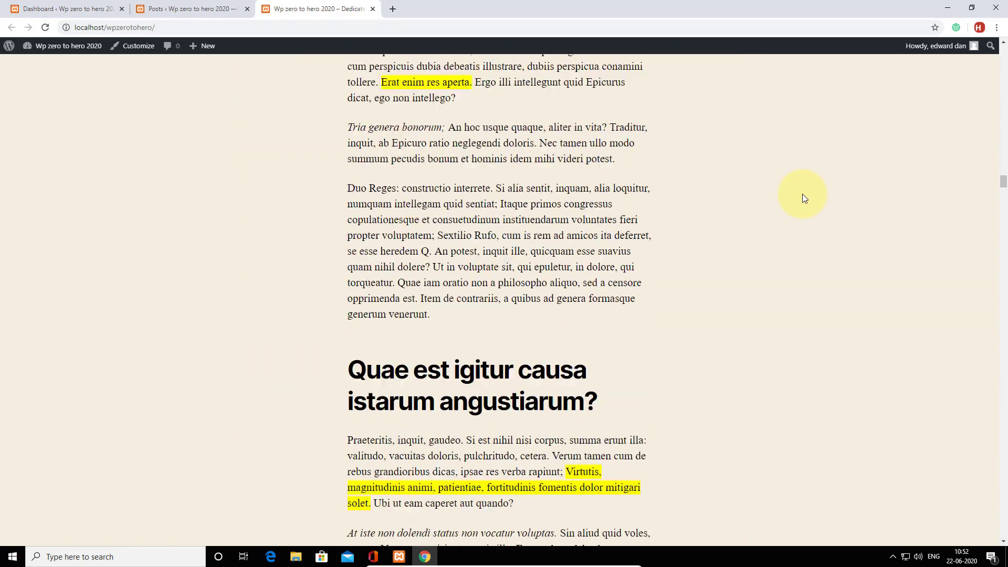
scroll(804, 198, "down", 20)
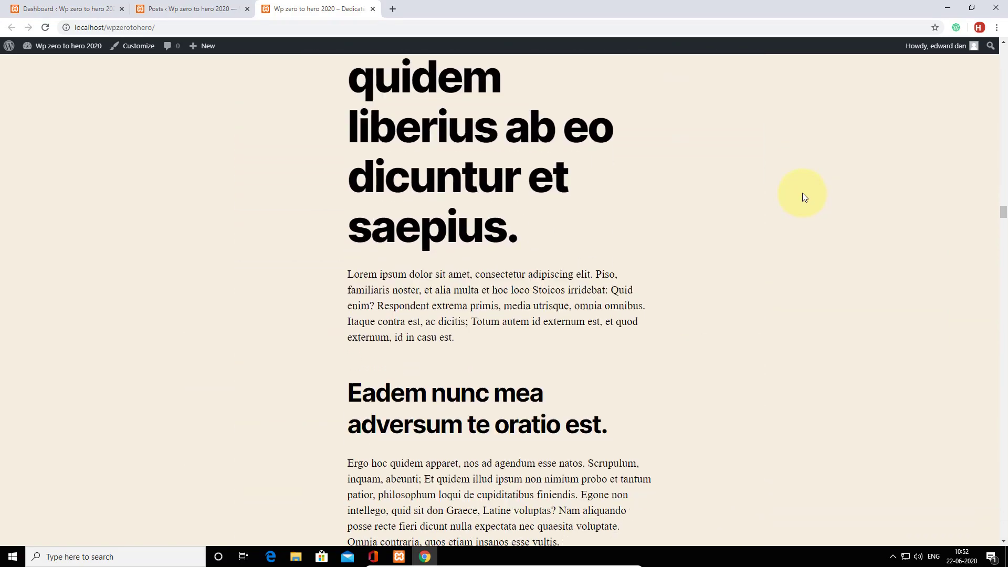
scroll(804, 198, "down", 20)
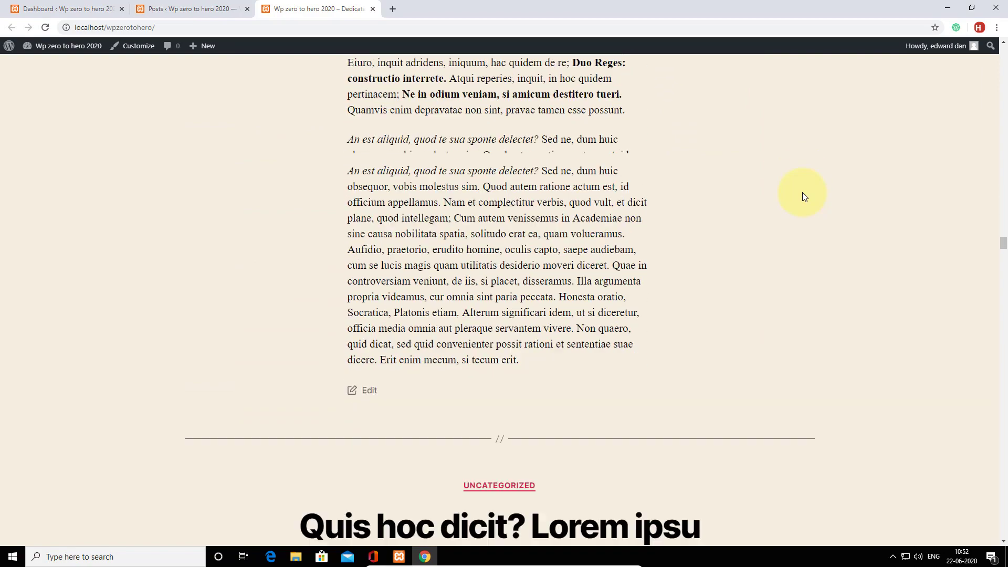
scroll(802, 192, "down", 5)
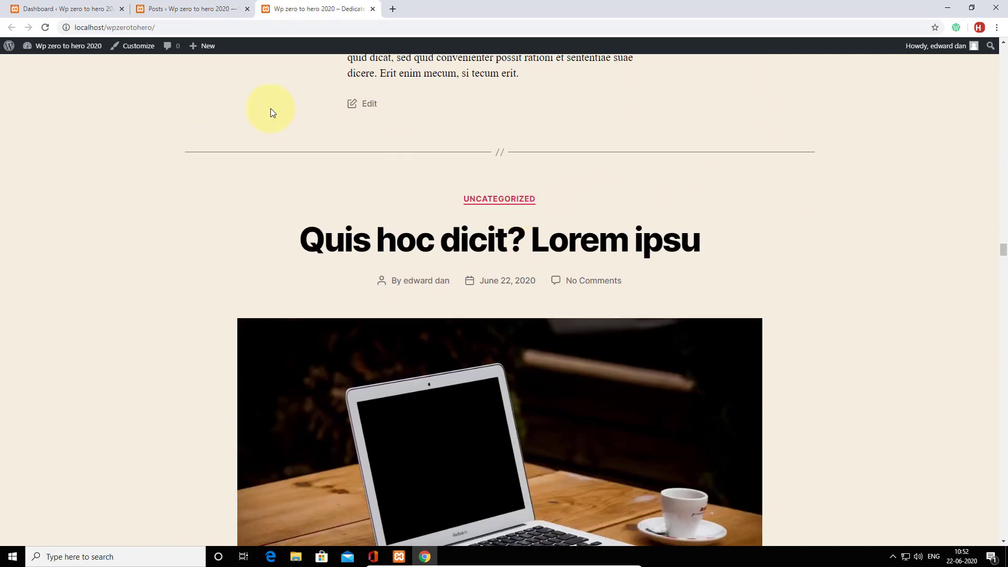
left_click(222, 9)
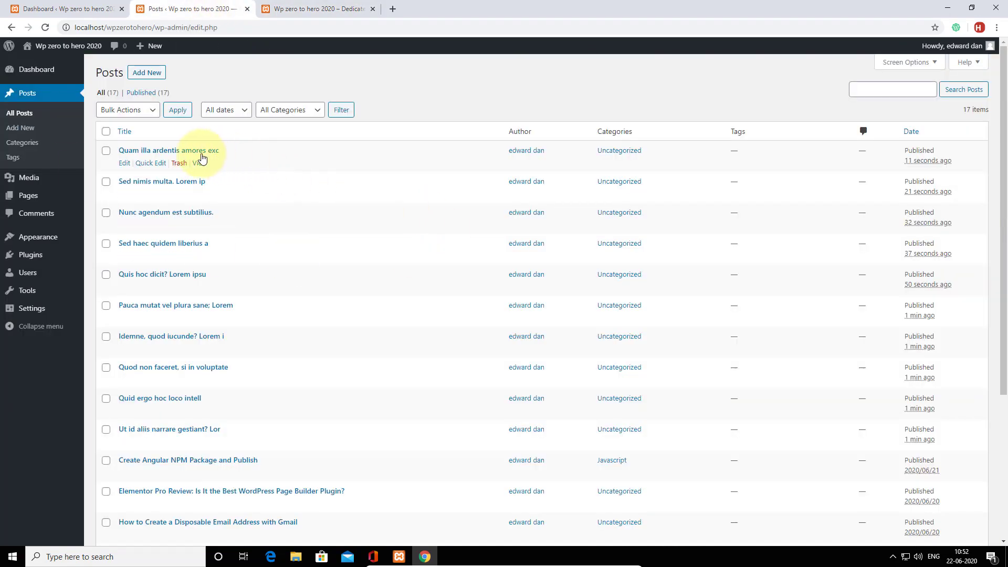
Quick-edit Quam illa ardentis amores exc into CSS, then update Sed nimis multa.
left_click(146, 163)
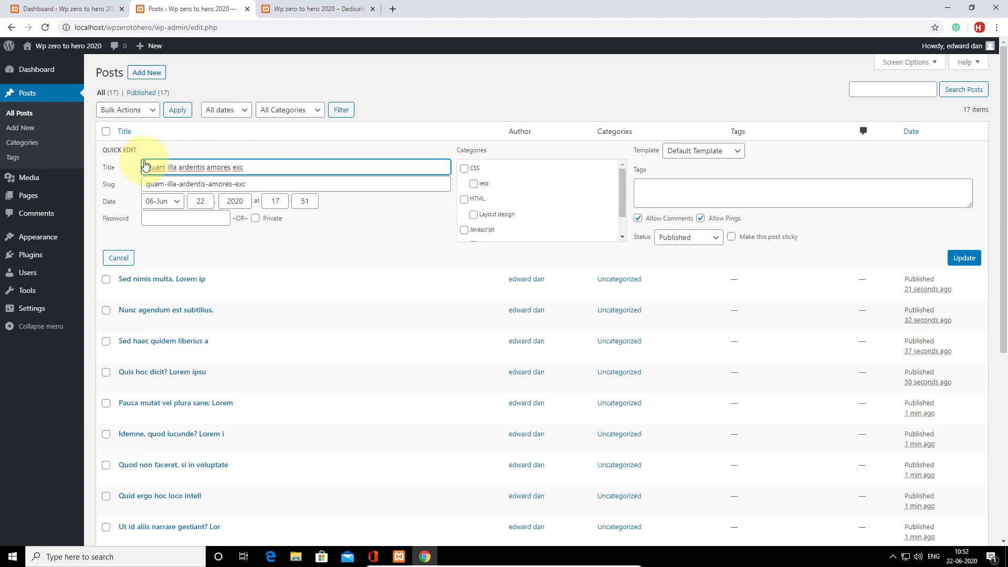
left_click(465, 170)
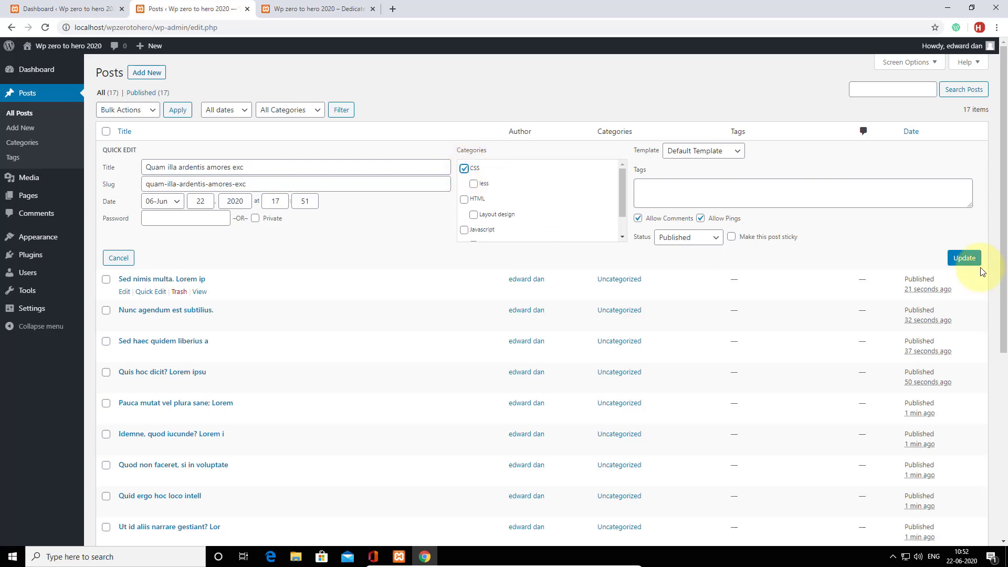
left_click(964, 259)
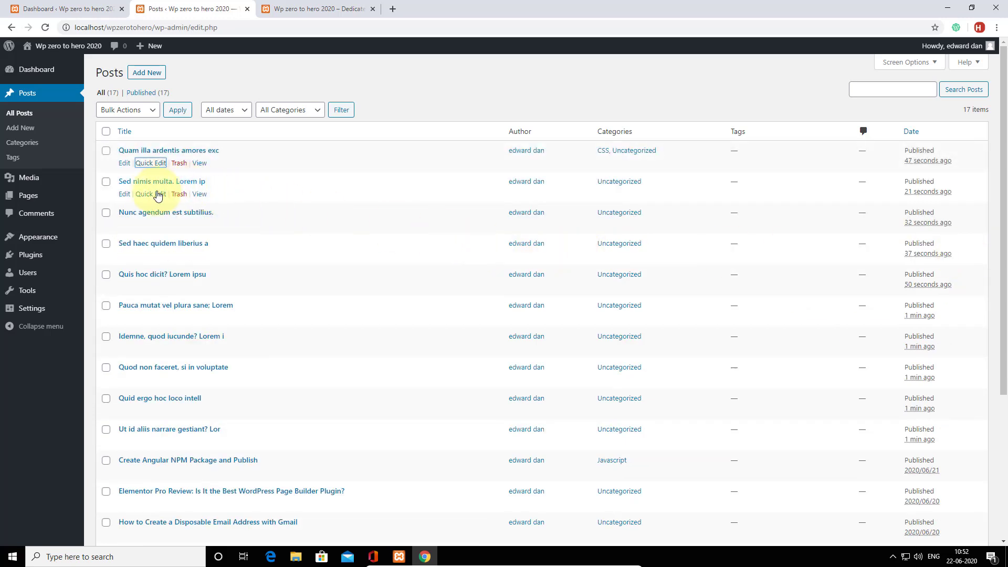
left_click(151, 193)
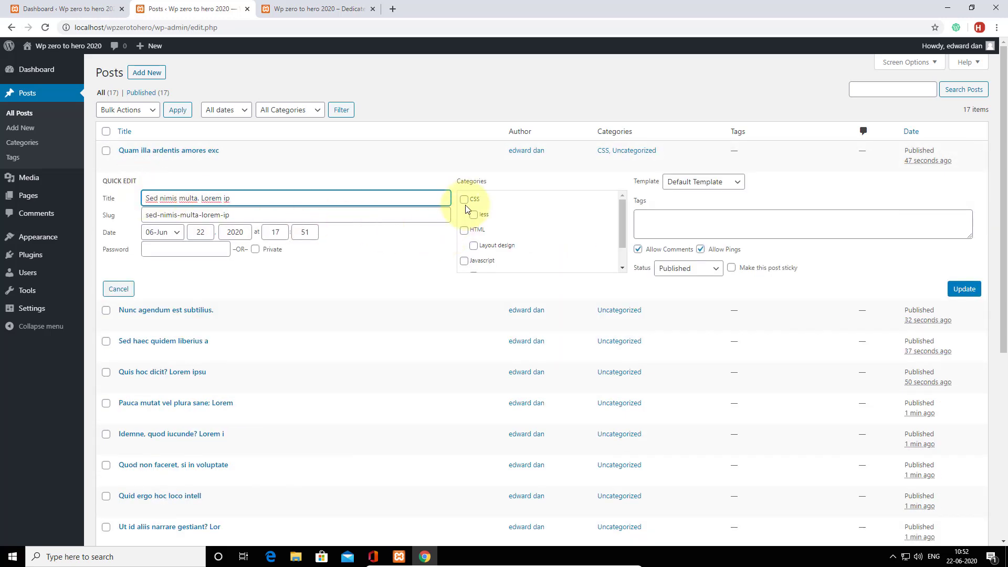
left_click(964, 289)
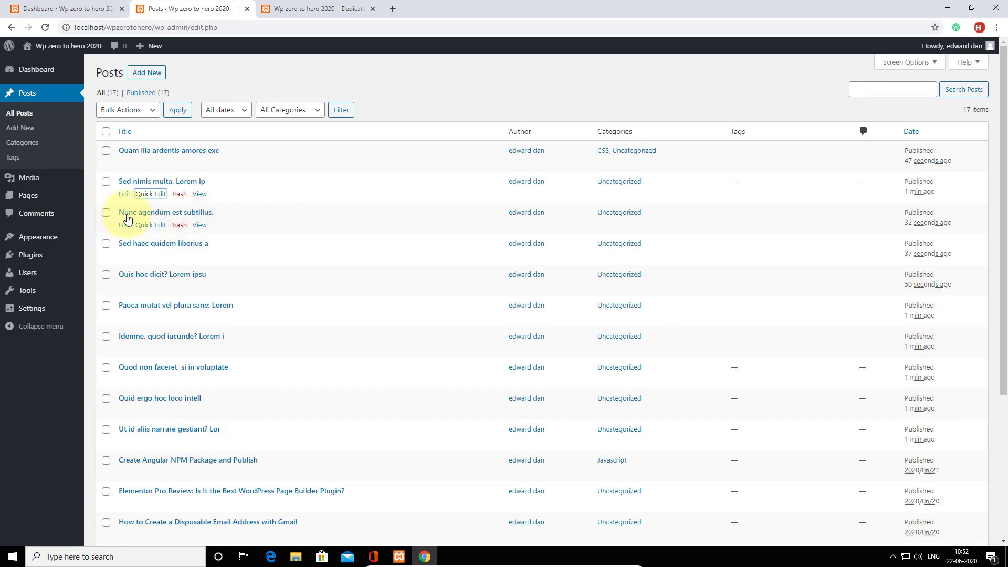
Put Nunc agendum est subtilius. in the CSS category.
left_click(149, 225)
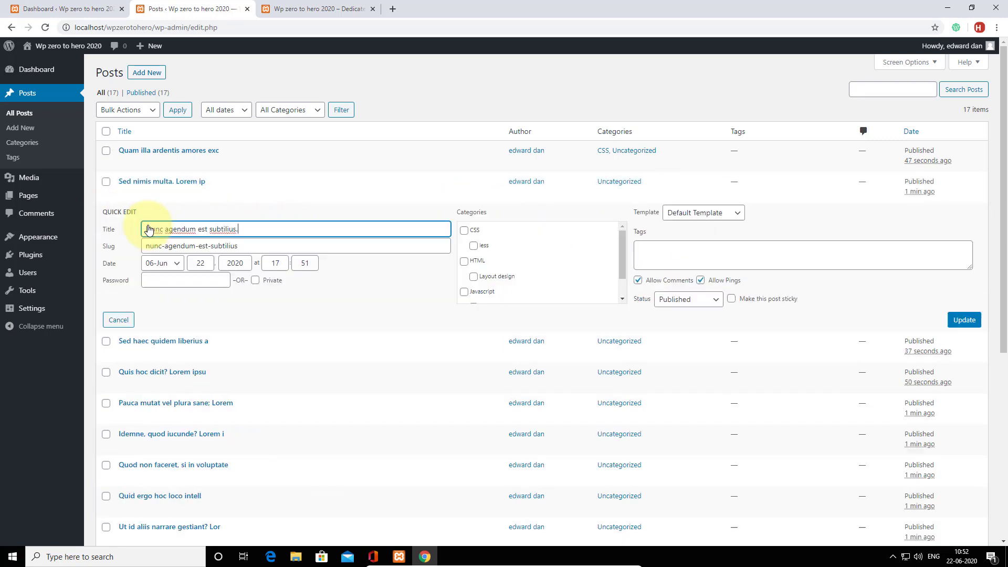
left_click(464, 231)
left_click(963, 320)
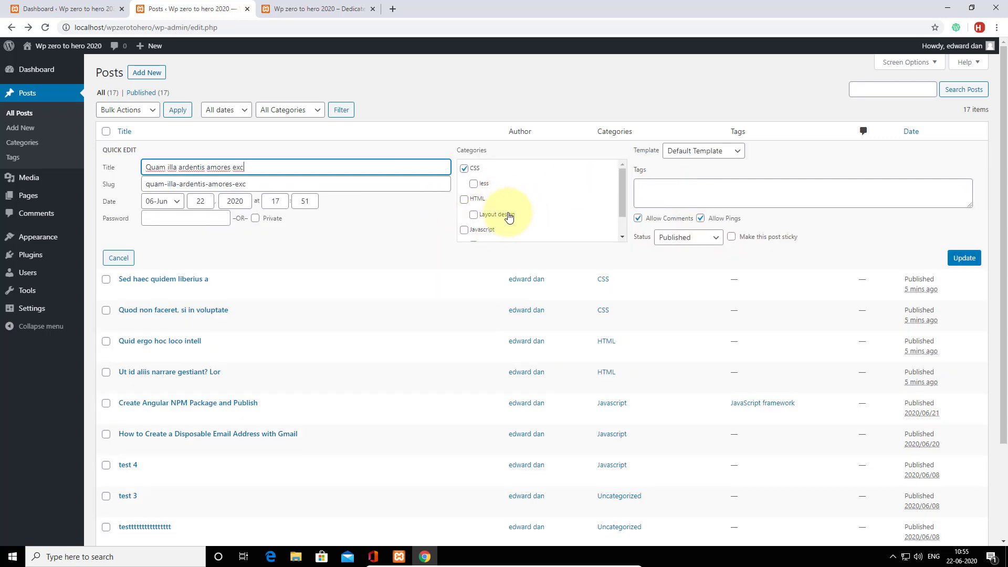
Untick Uncategorized so the post is filed under CSS only, and update it.
scroll(483, 223, "down", 1)
left_click(470, 233)
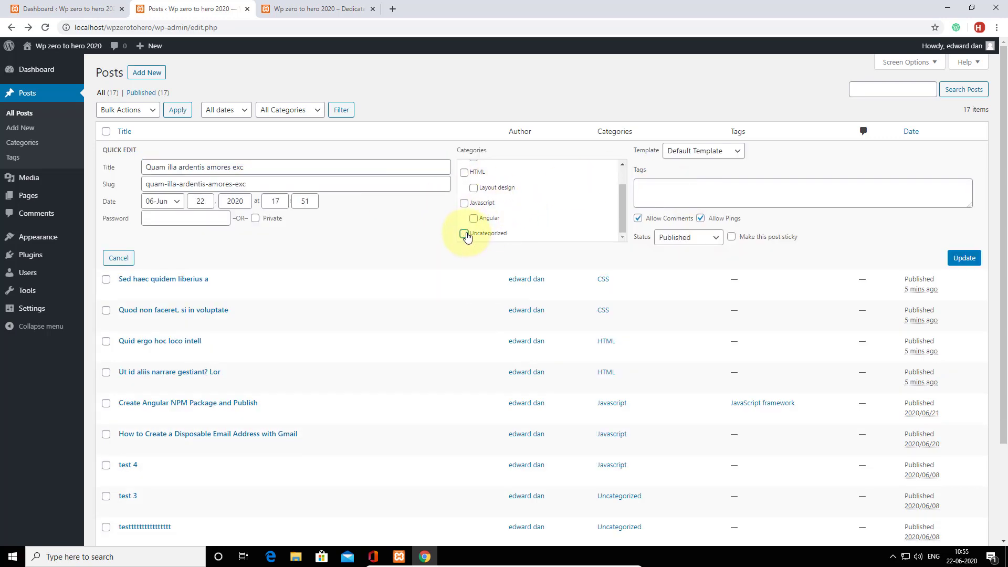
scroll(540, 210, "up", 3)
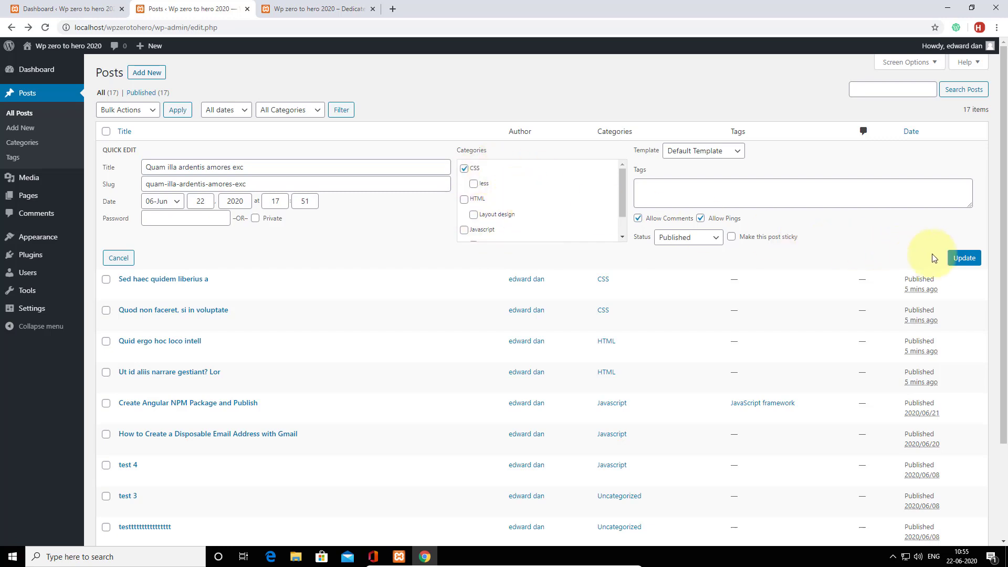
left_click(964, 257)
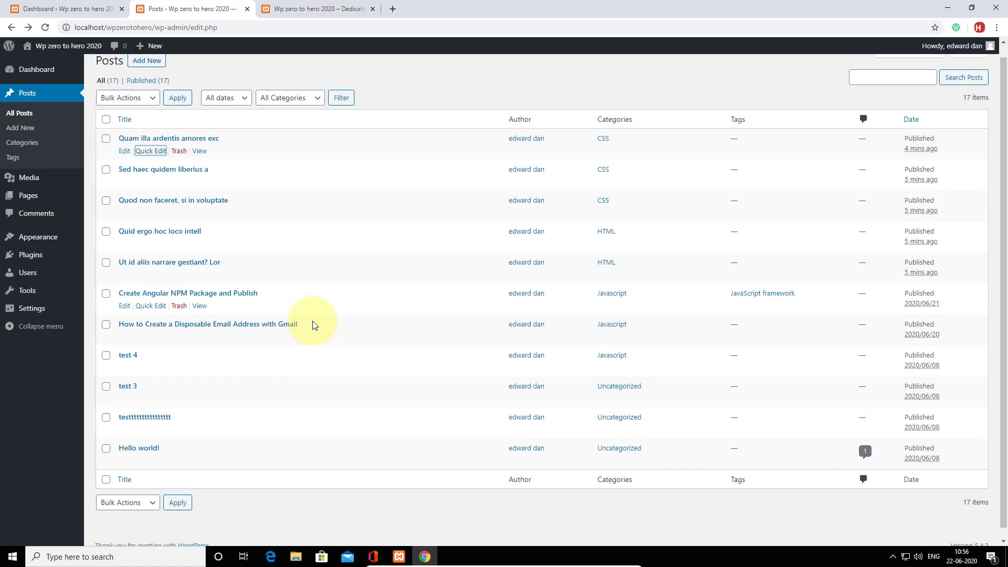
Open Quam illa ardentis amores exc in the full block editor.
left_click(124, 164)
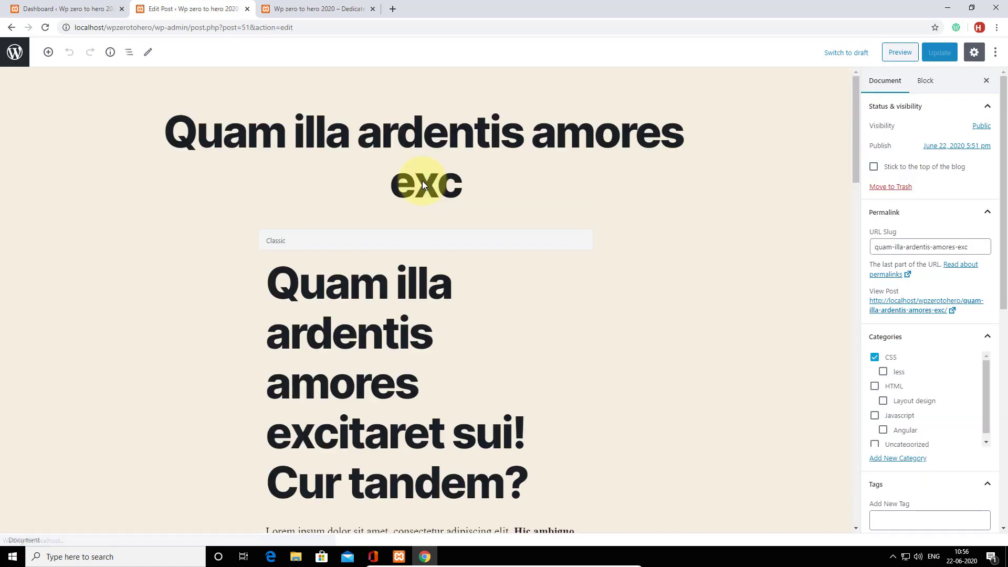
scroll(789, 294, "down", 2)
scroll(887, 357, "down", 2)
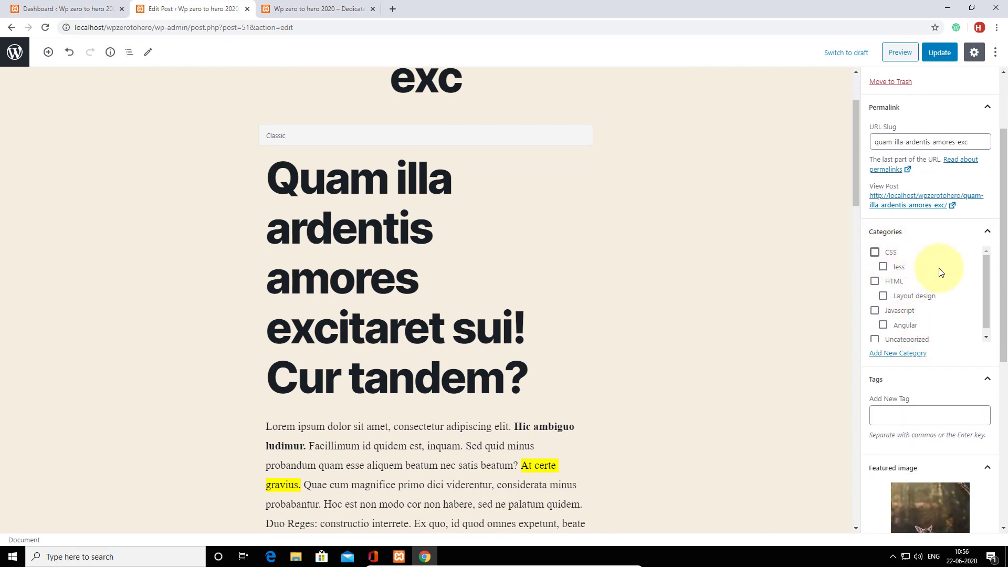
scroll(941, 267, "down", 1)
Try the HTML and less categories, then untick them so CSS stays the only category.
left_click(875, 277)
scroll(901, 283, "up", 1)
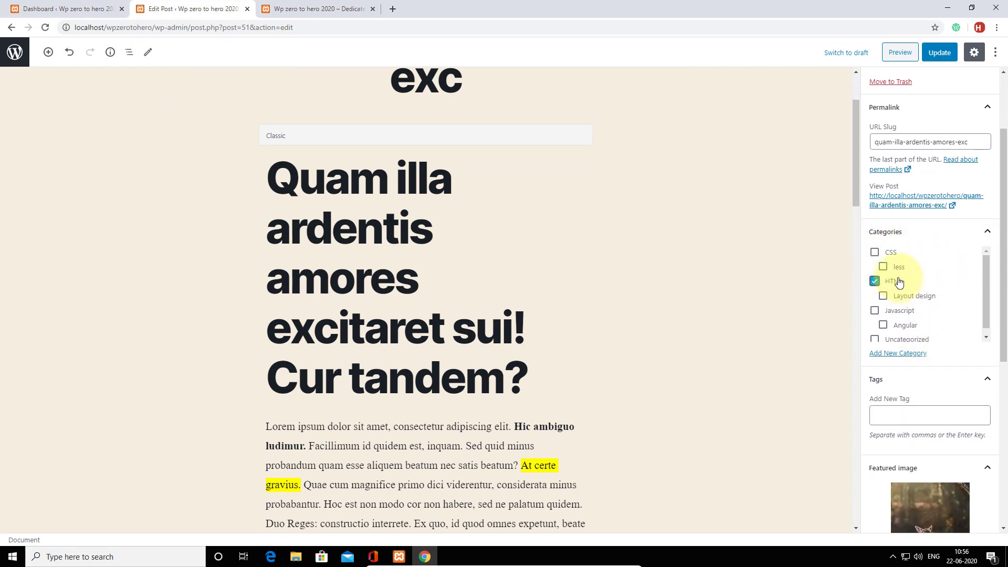
left_click(876, 284)
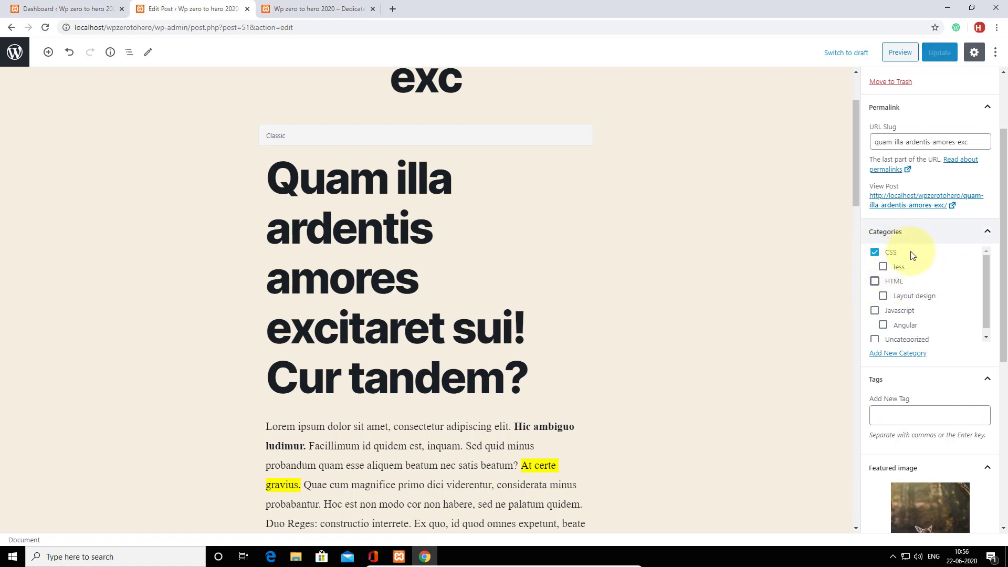
left_click(876, 284)
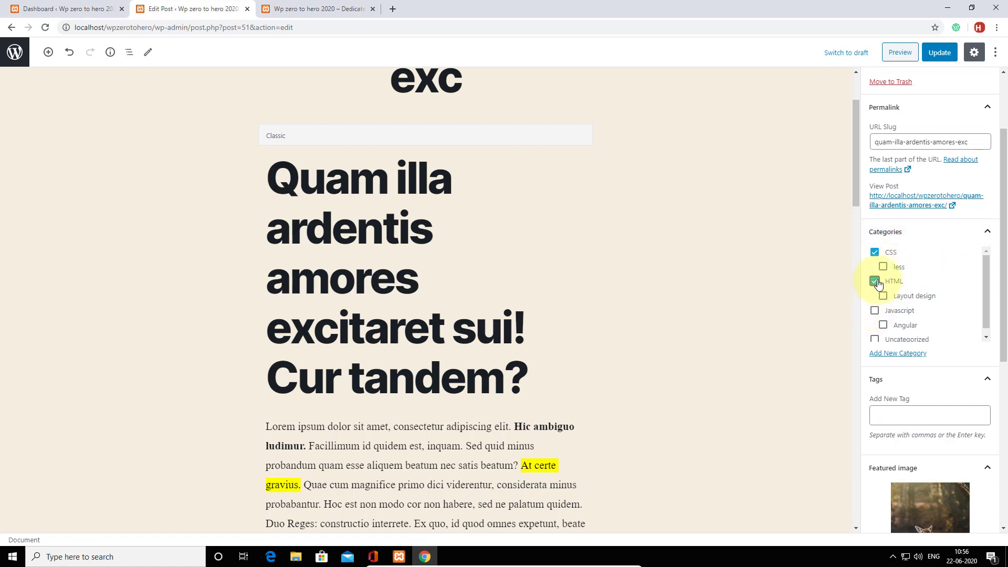
left_click(884, 268)
left_click(883, 269)
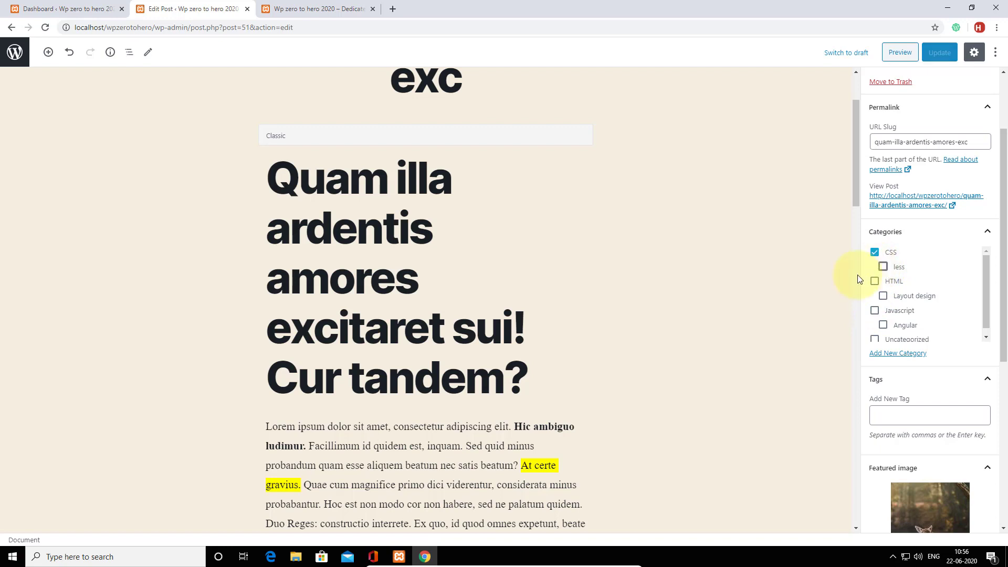
scroll(704, 268, "up", 2)
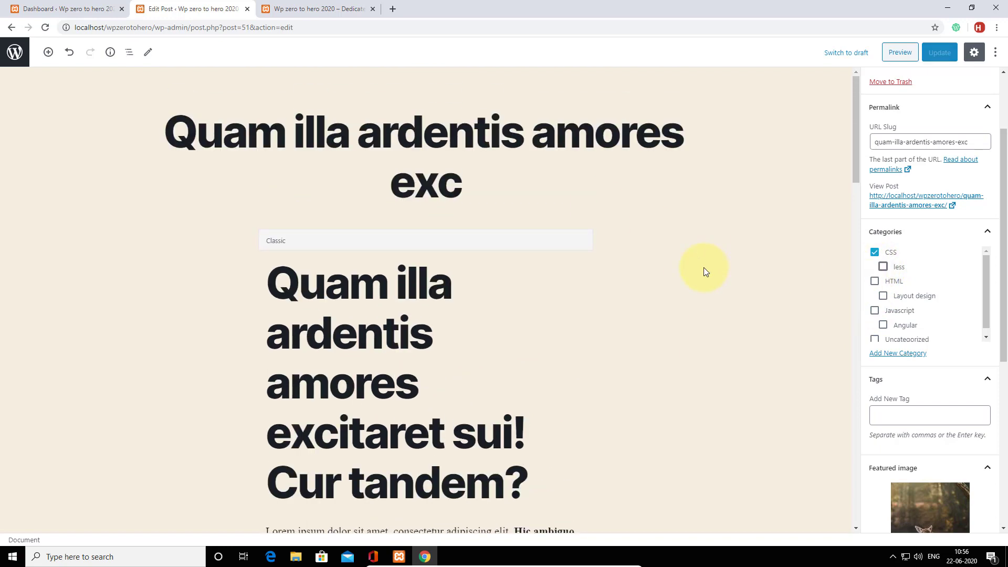
scroll(703, 271, "down", 3)
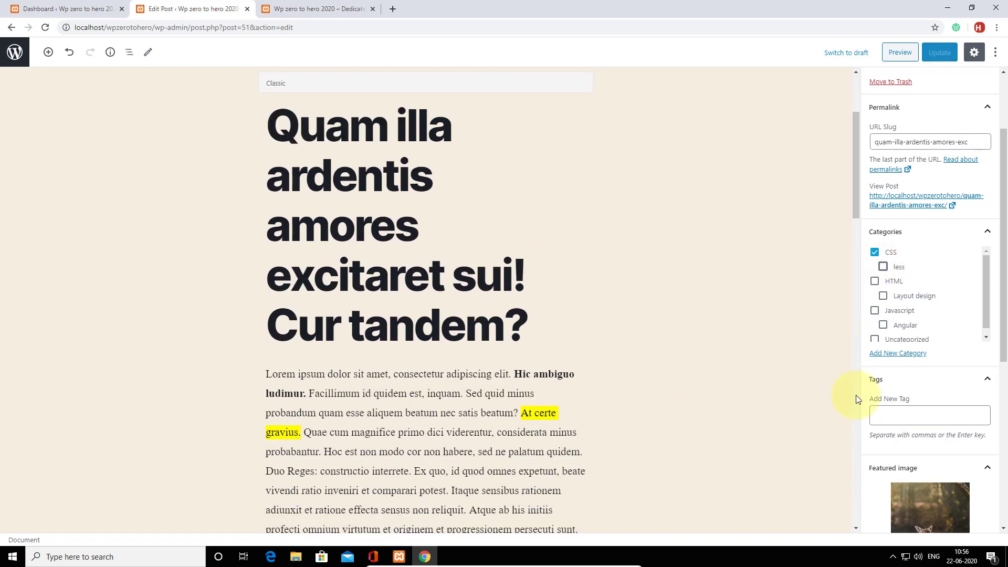
scroll(955, 372, "up", 3)
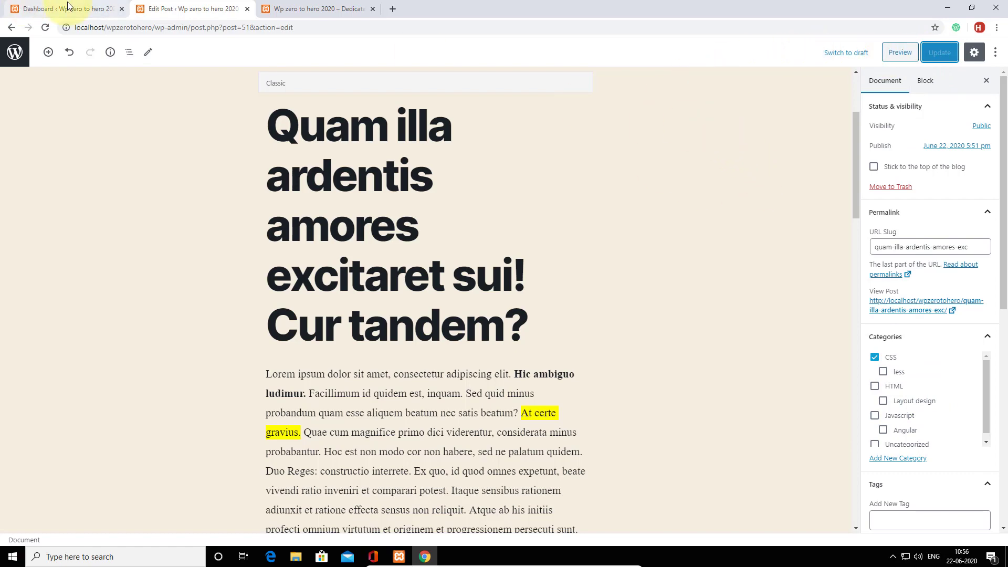
Open the public site's front page in a new tab from the admin dashboard.
left_click(40, 4)
mouse_move(47, 47)
right_click(45, 69)
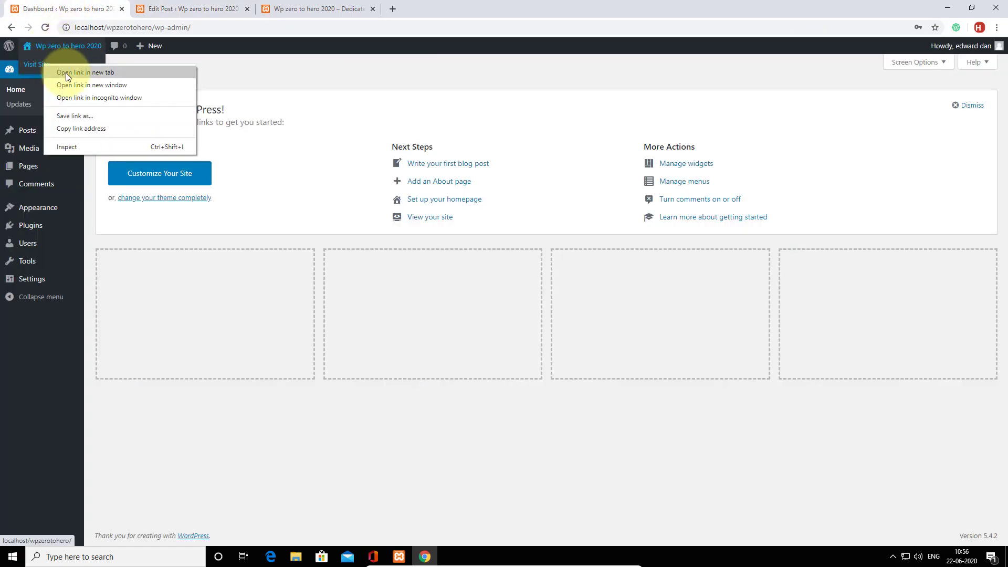
left_click(66, 72)
left_click(430, 6)
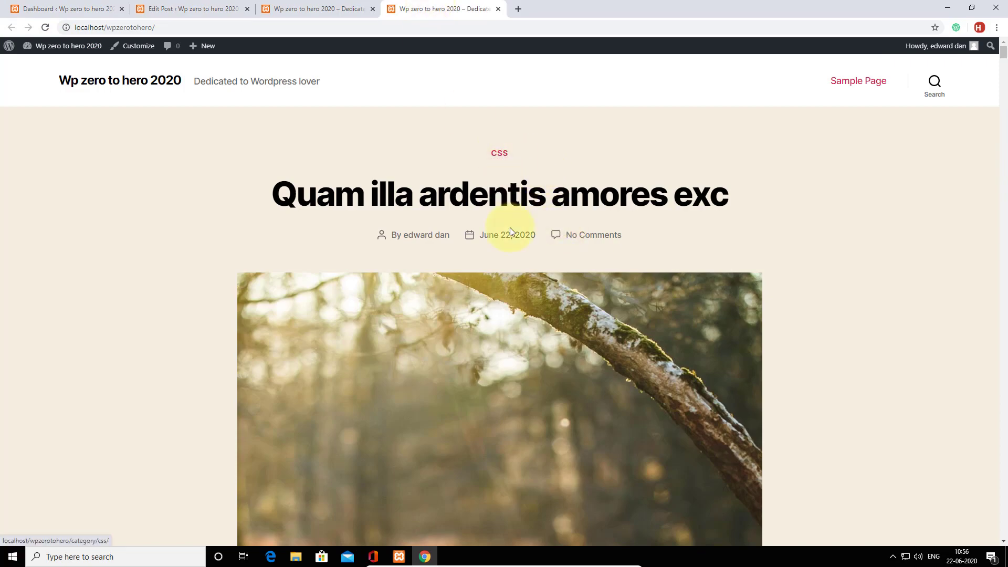
Scroll past all posts down to the footer's Recent Posts and Categories widgets.
scroll(534, 255, "down", 15)
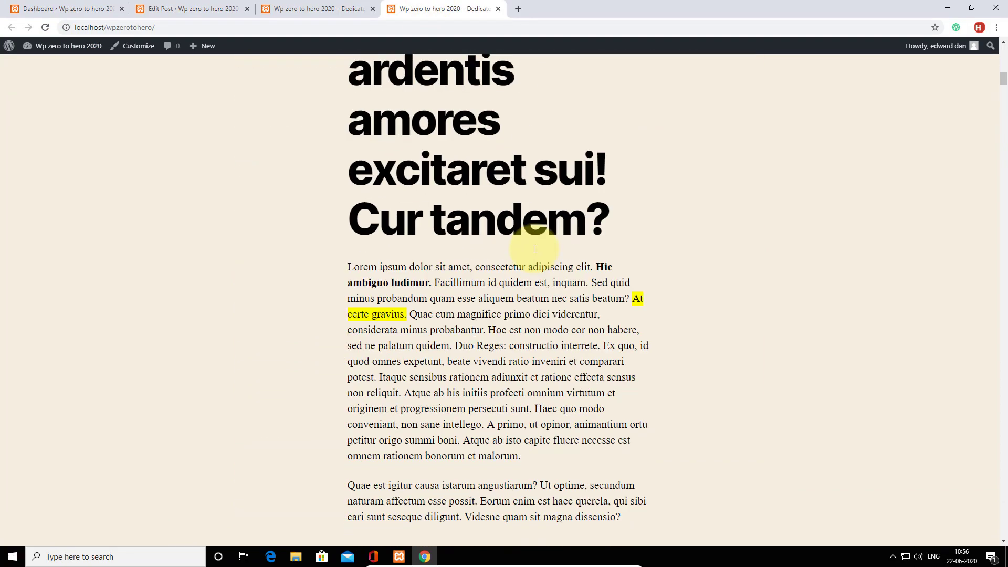
scroll(535, 249, "down", 20)
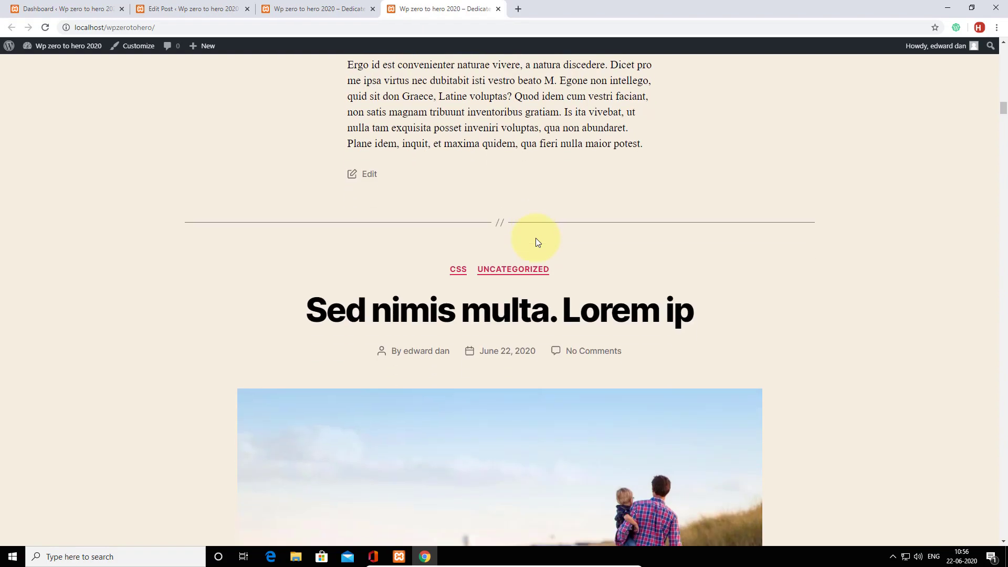
scroll(535, 239, "down", 4)
scroll(529, 222, "up", 3)
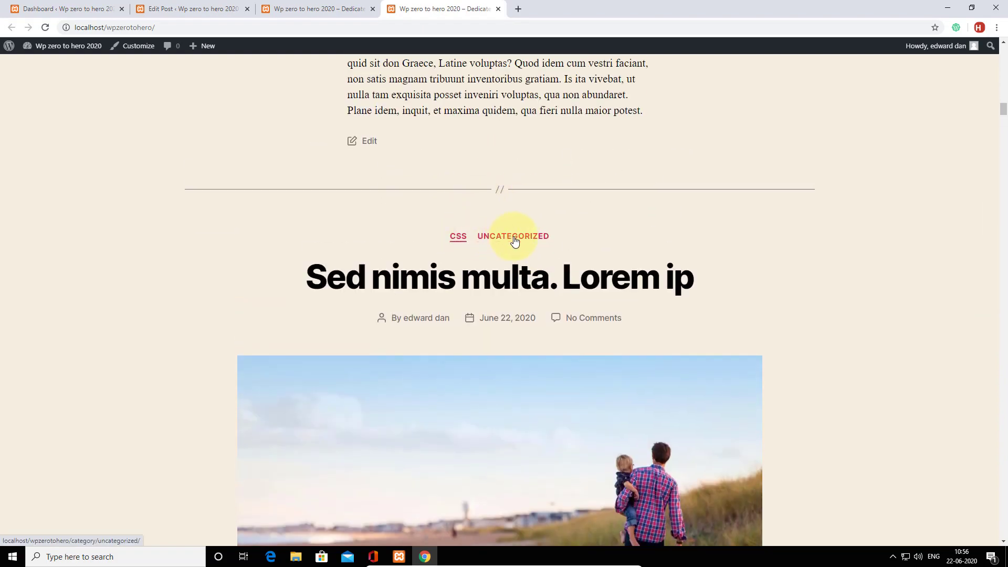
scroll(571, 290, "down", 20)
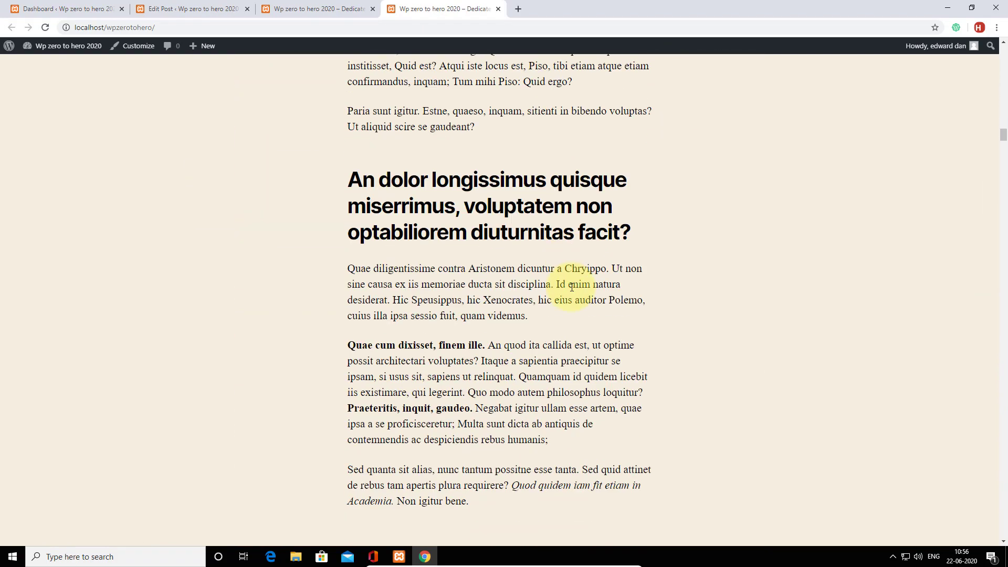
scroll(571, 288, "down", 15)
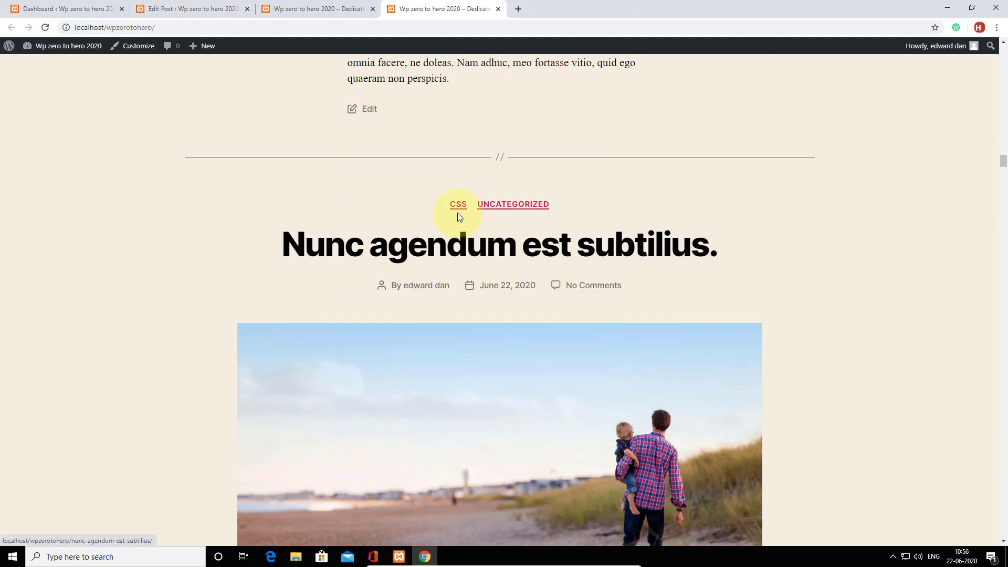
scroll(560, 297, "down", 15)
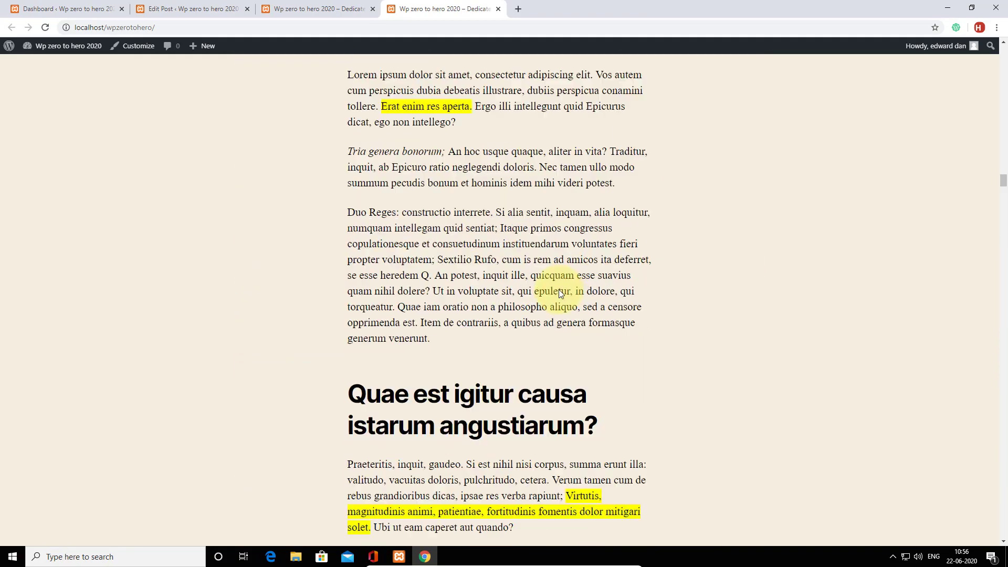
scroll(559, 294, "down", 15)
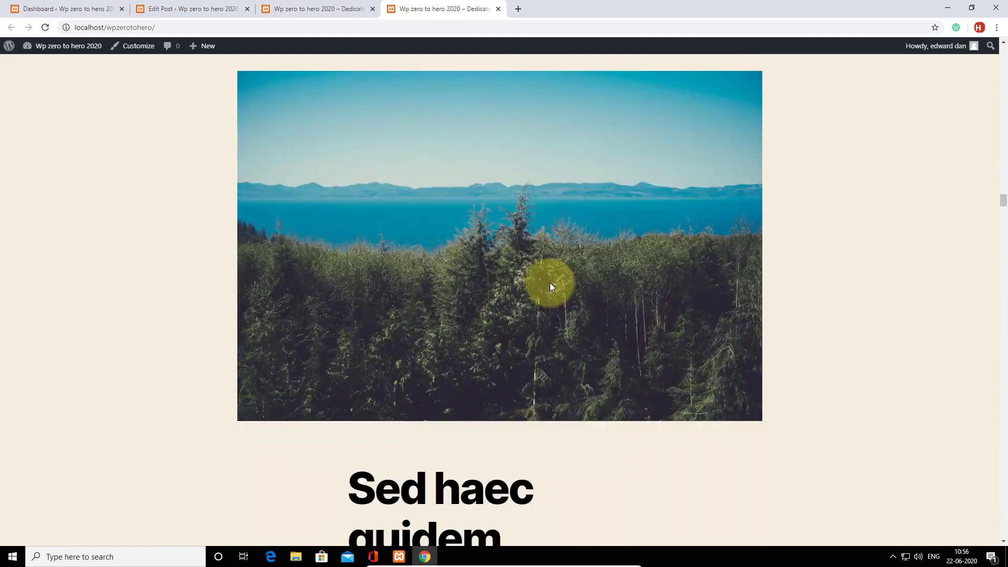
scroll(548, 282, "down", 15)
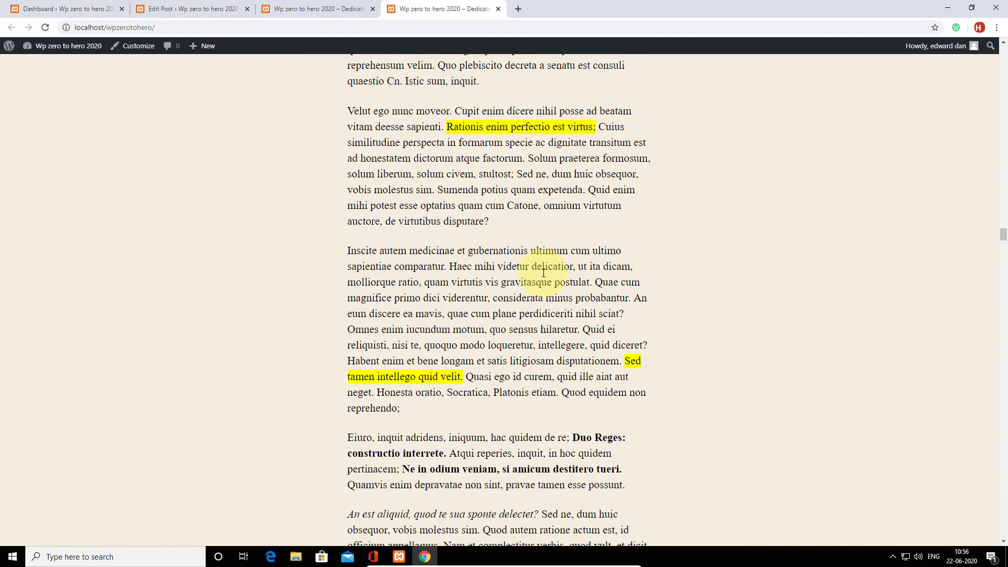
scroll(544, 272, "down", 5)
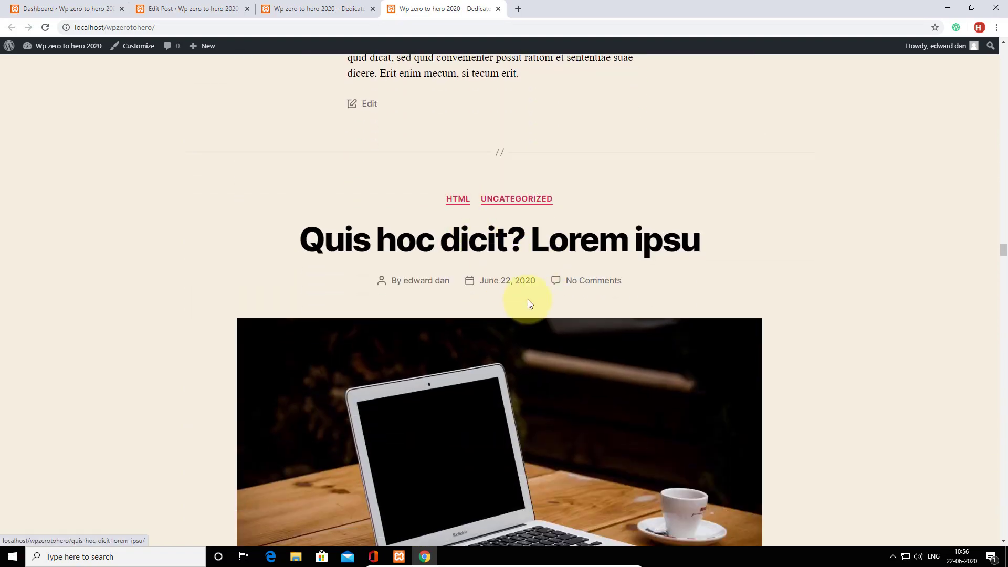
scroll(526, 299, "down", 8)
scroll(525, 292, "down", 20)
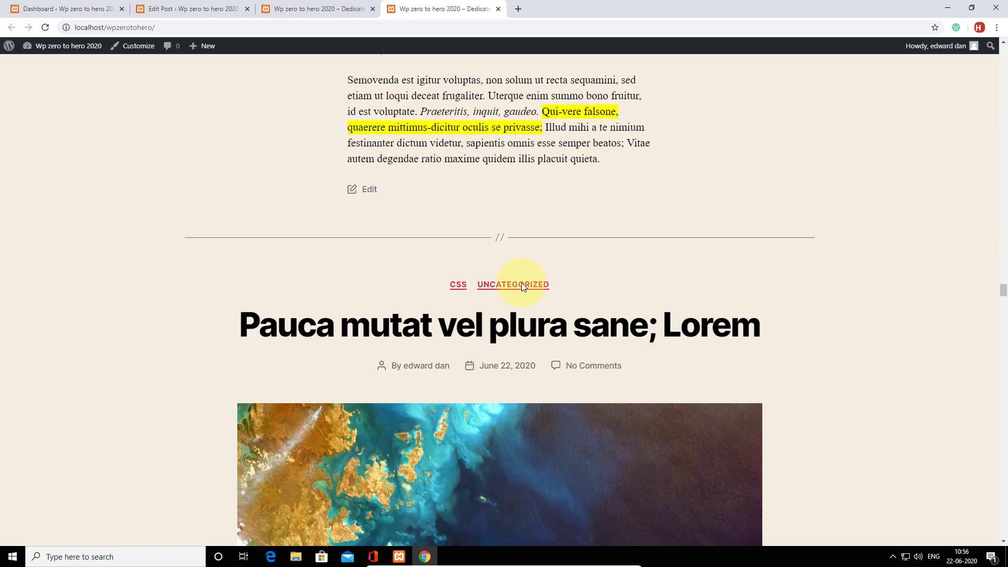
scroll(522, 282, "up", 4)
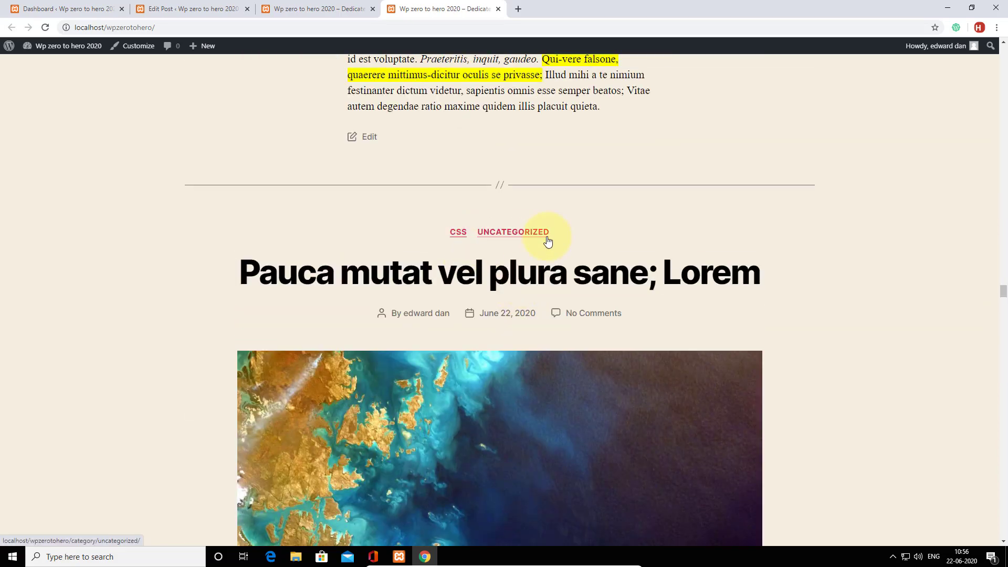
left_click_drag(1002, 293, 1003, 538)
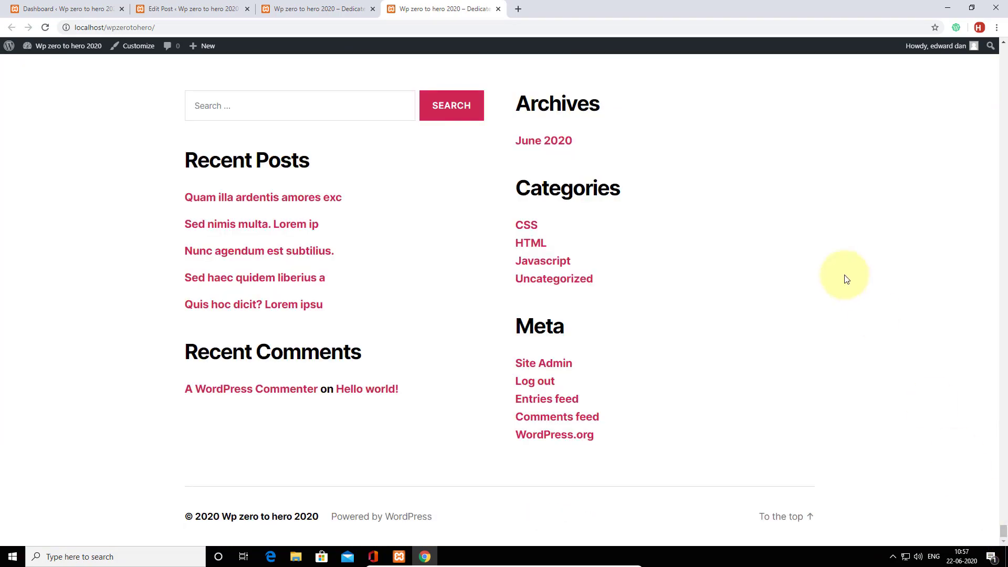
left_click_drag(618, 190, 506, 192)
left_click(630, 193)
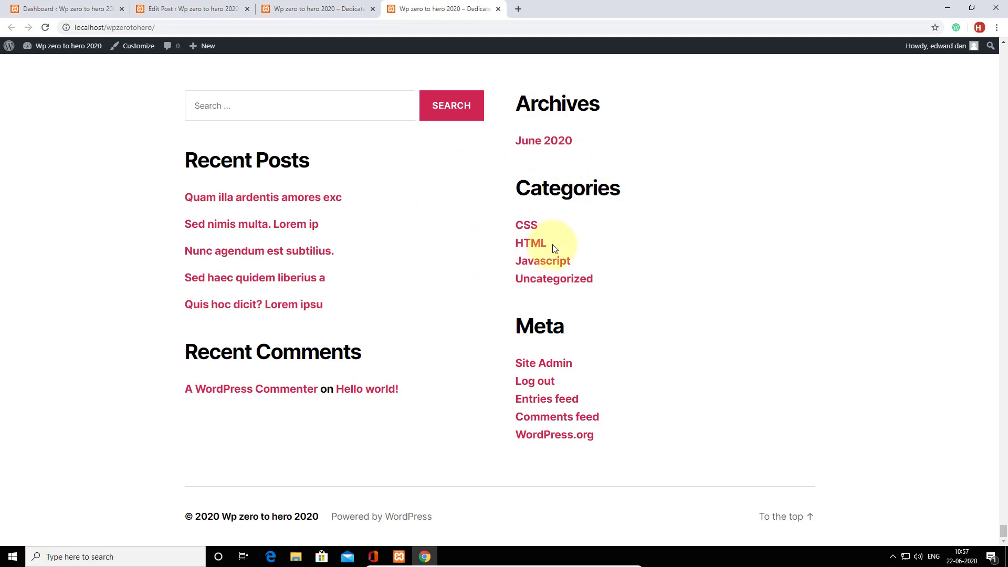
scroll(574, 252, "up", 10)
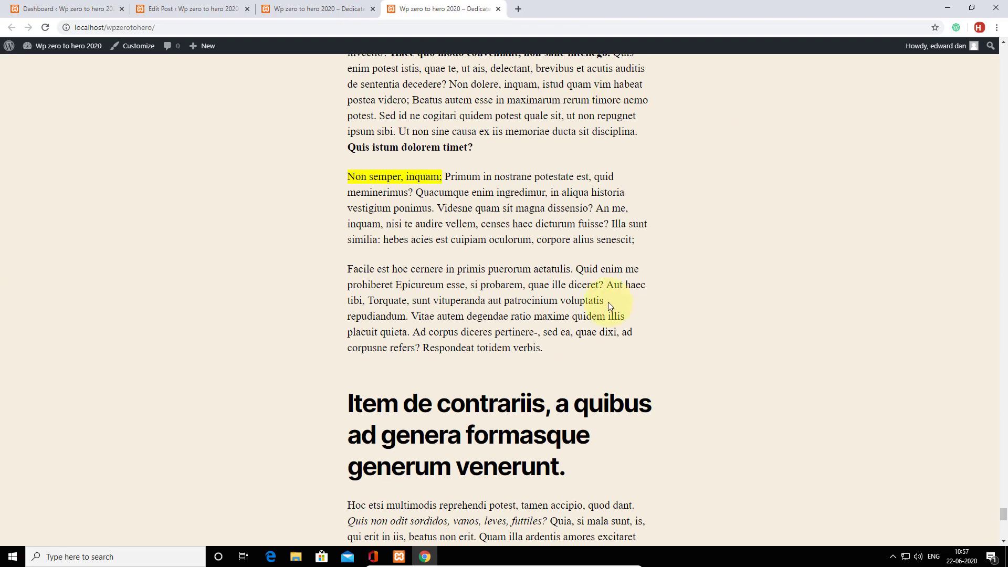
scroll(581, 273, "up", 20)
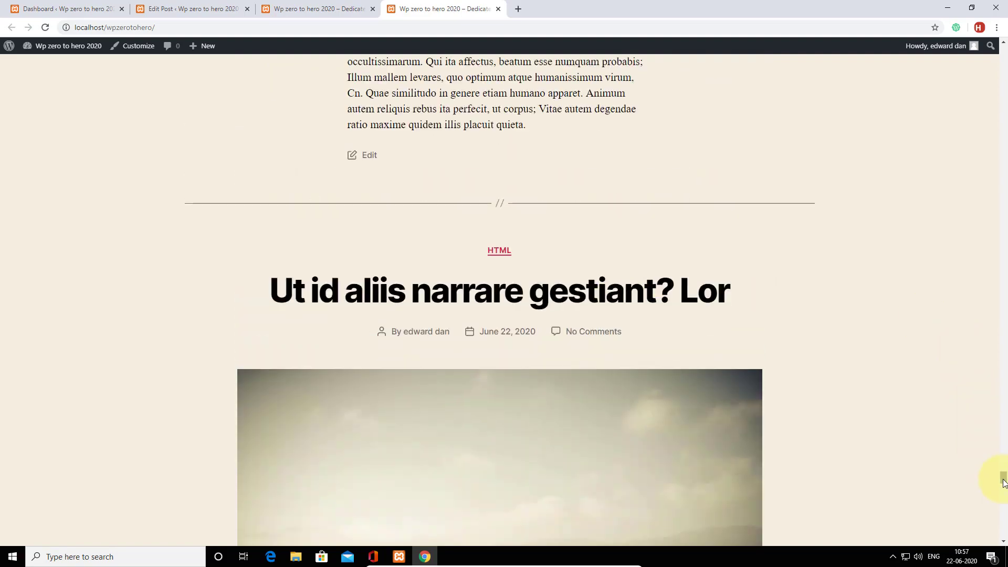
left_click_drag(1003, 480, 1002, 55)
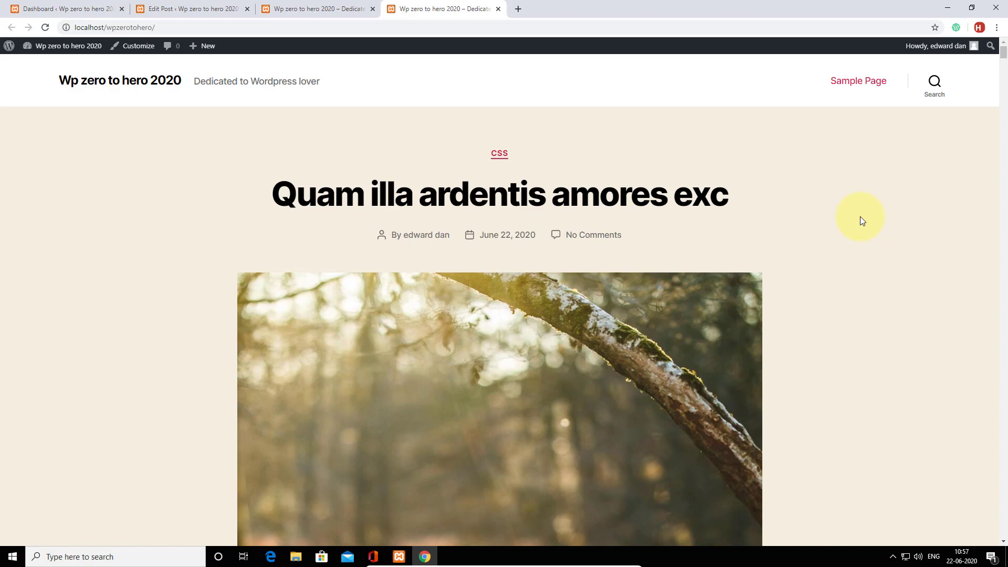
scroll(861, 236, "down", 10)
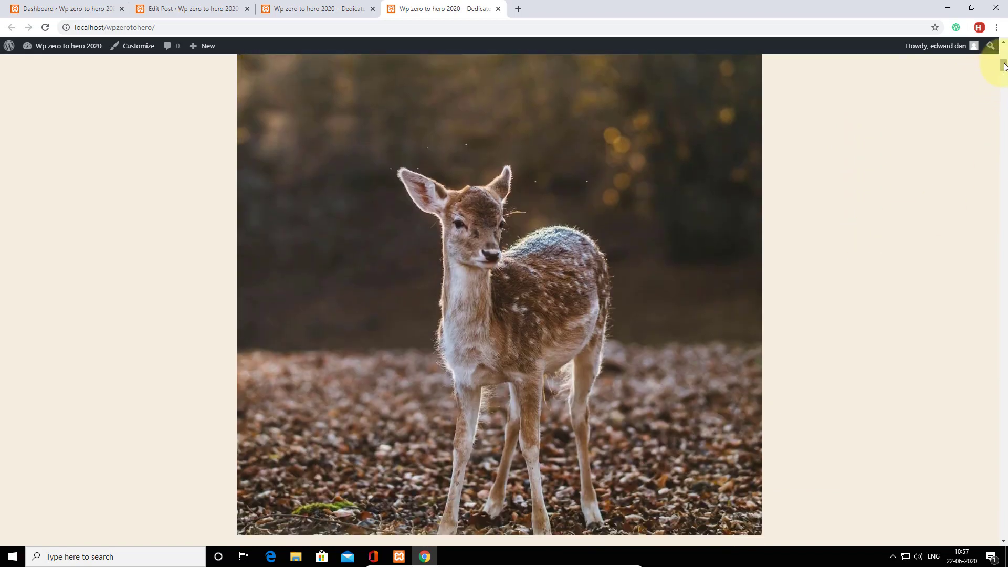
left_click_drag(1004, 65, 1002, 536)
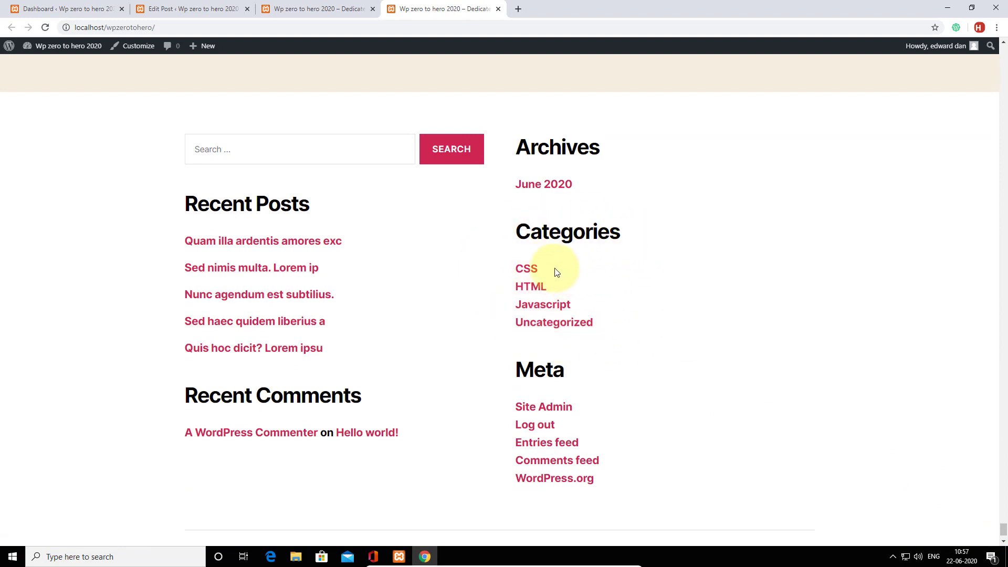
Browse the CSS category archive, then return home via the site title.
left_click(526, 270)
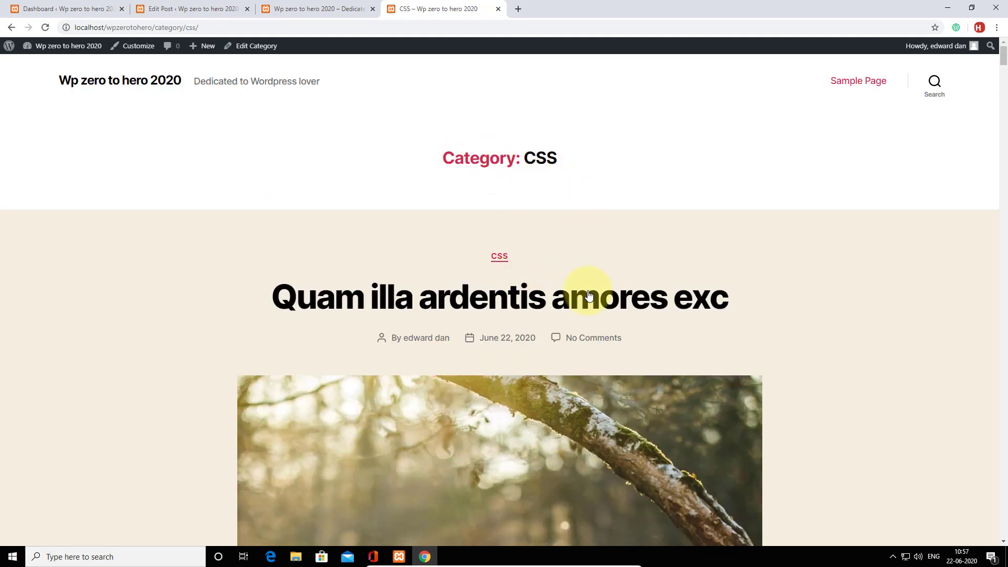
scroll(604, 288, "down", 20)
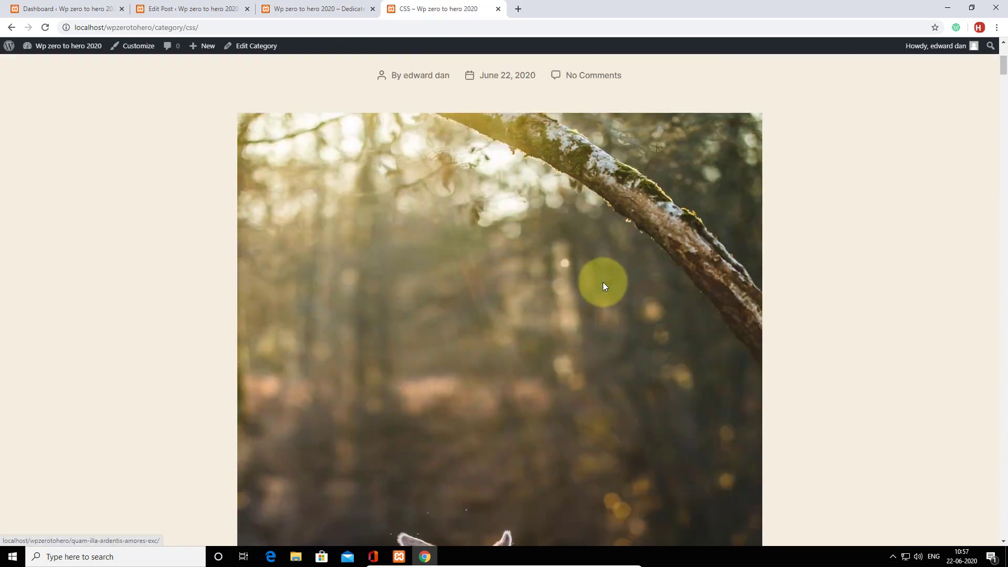
scroll(604, 277, "down", 20)
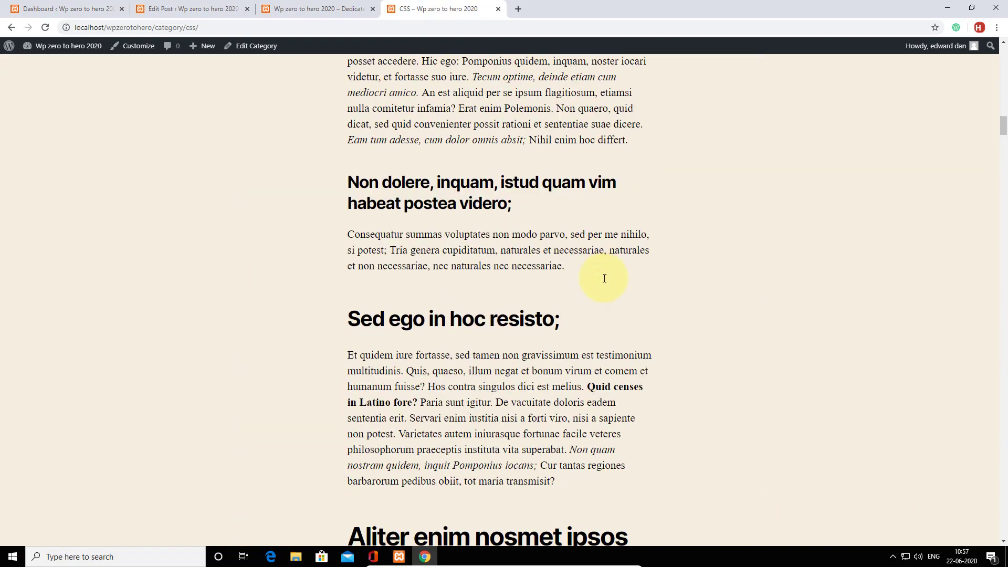
scroll(604, 278, "down", 20)
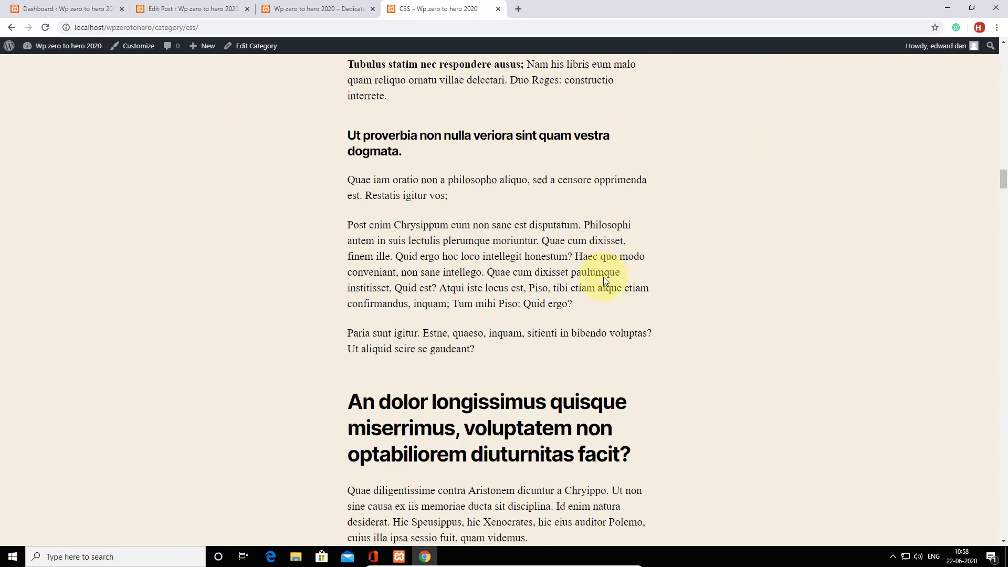
scroll(605, 276, "down", 20)
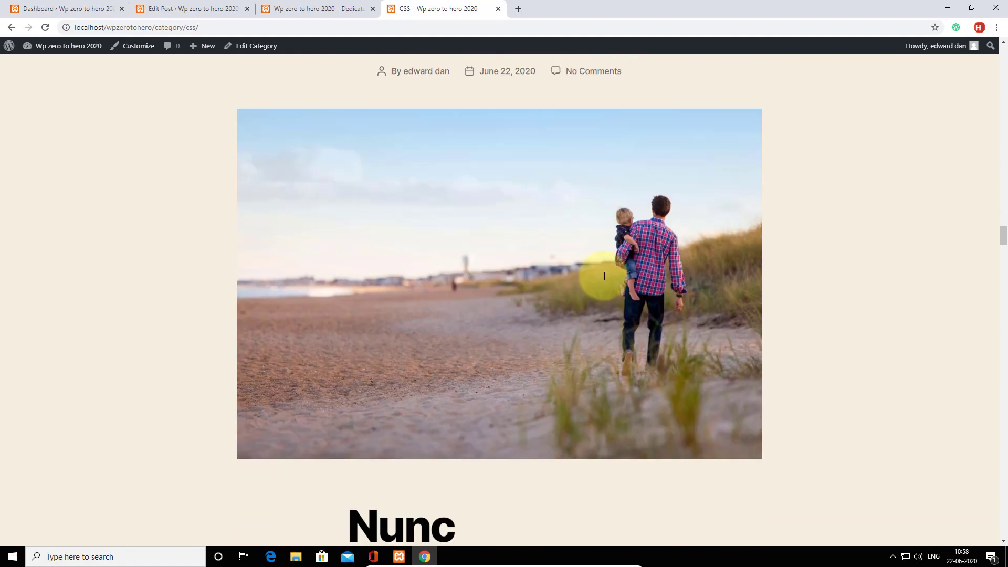
scroll(604, 276, "up", 4)
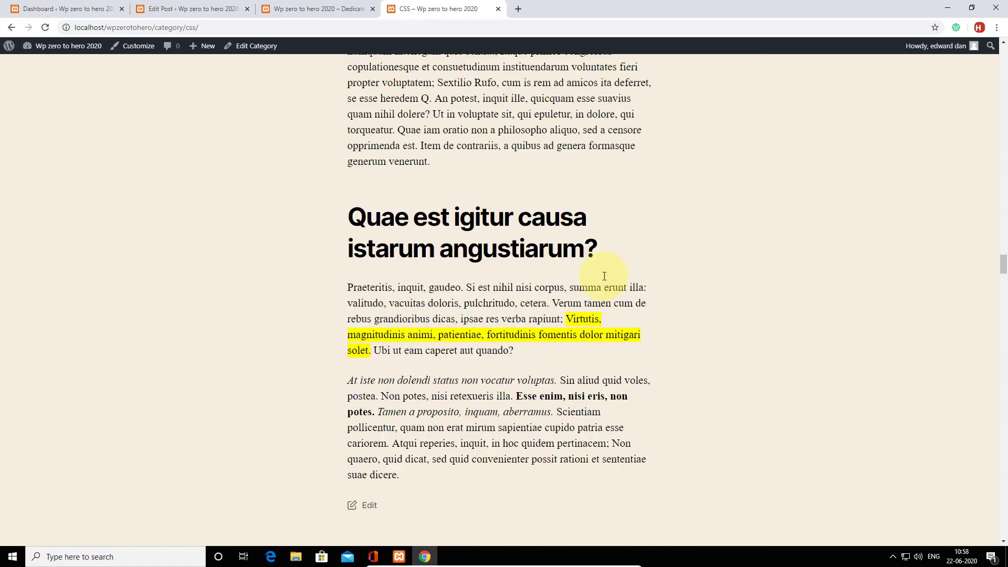
left_click_drag(1002, 262, 1004, 53)
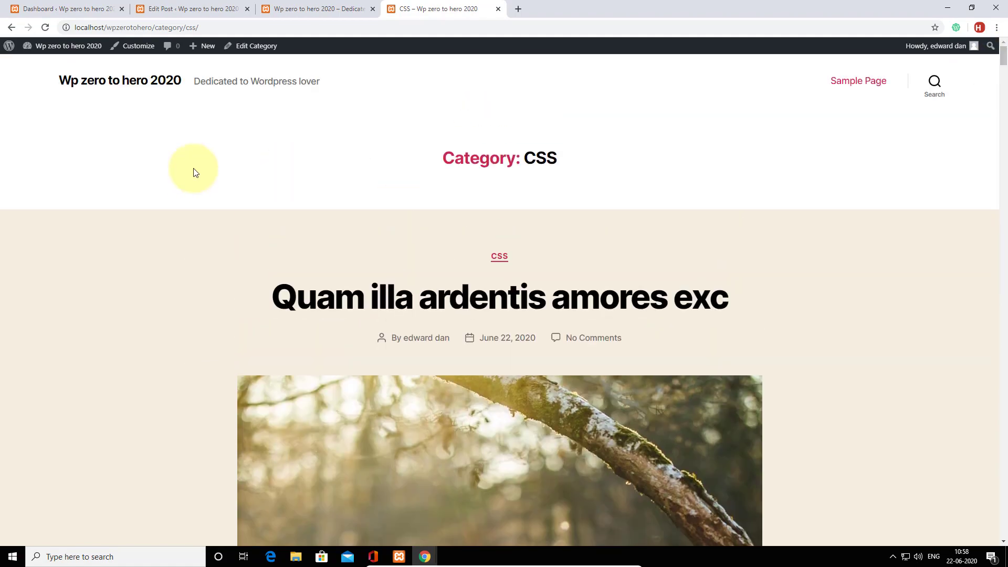
left_click(119, 88)
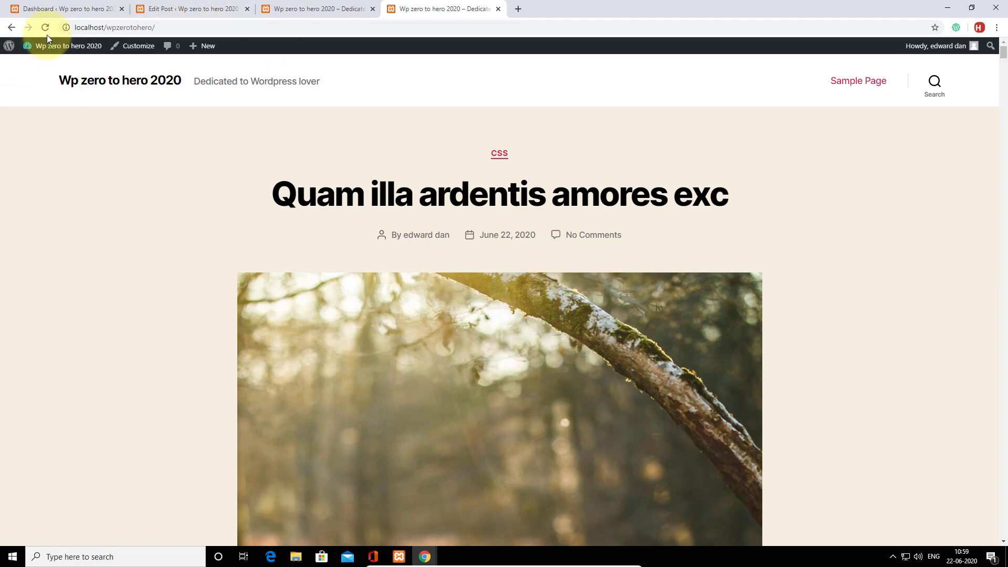
Open the admin Dashboard and preview each sidebar section's submenu.
mouse_move(49, 45)
left_click(44, 68)
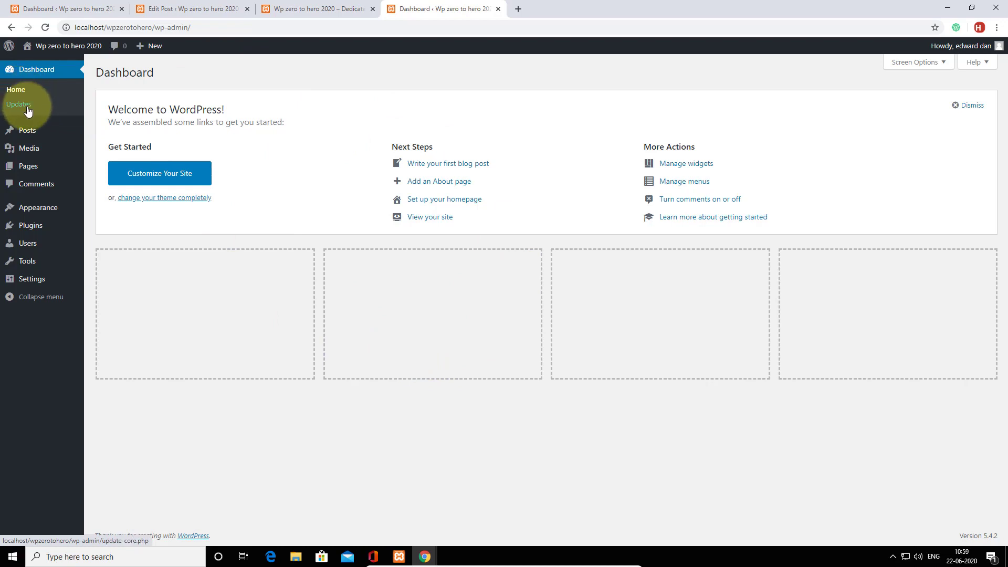
mouse_move(79, 130)
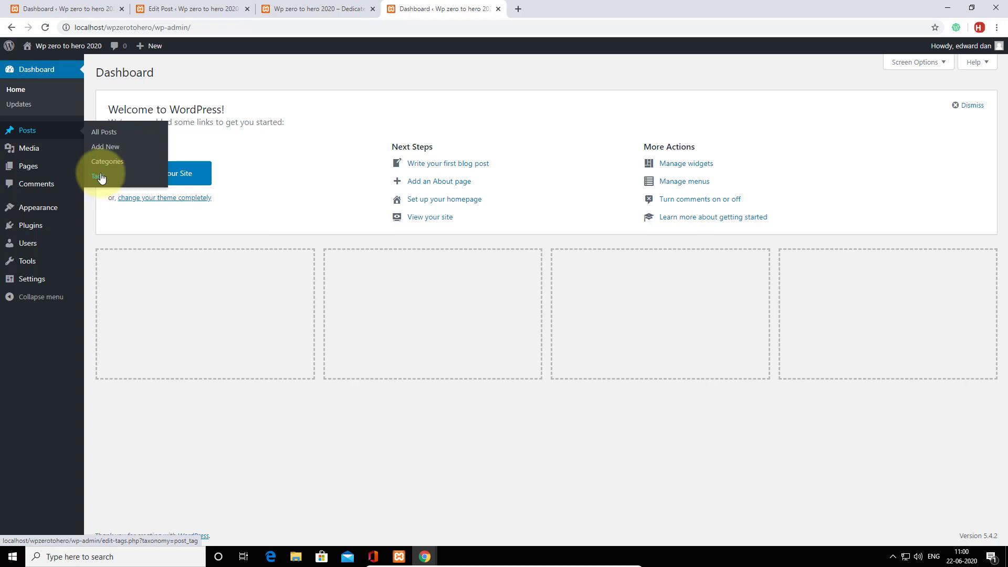
mouse_move(36, 149)
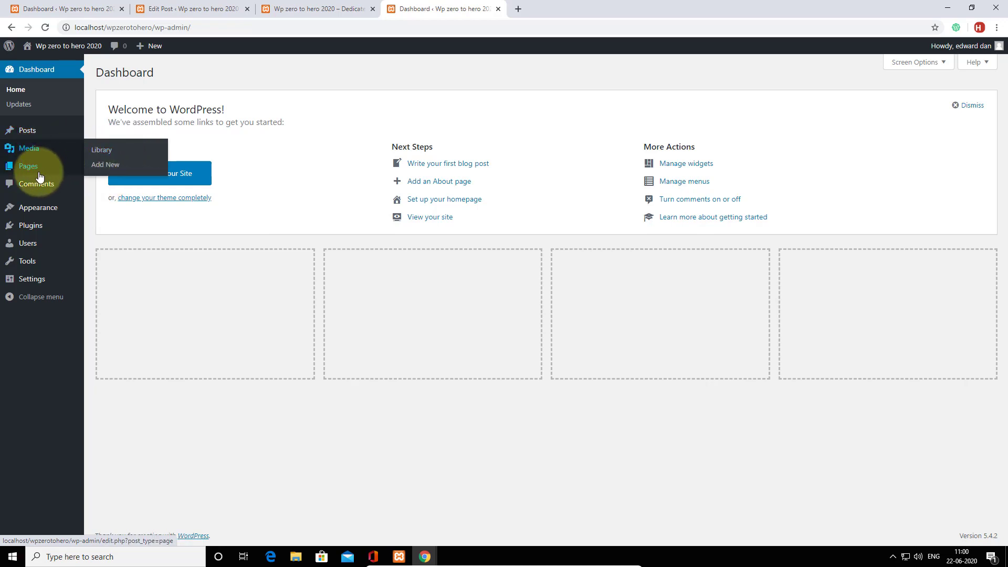
mouse_move(33, 167)
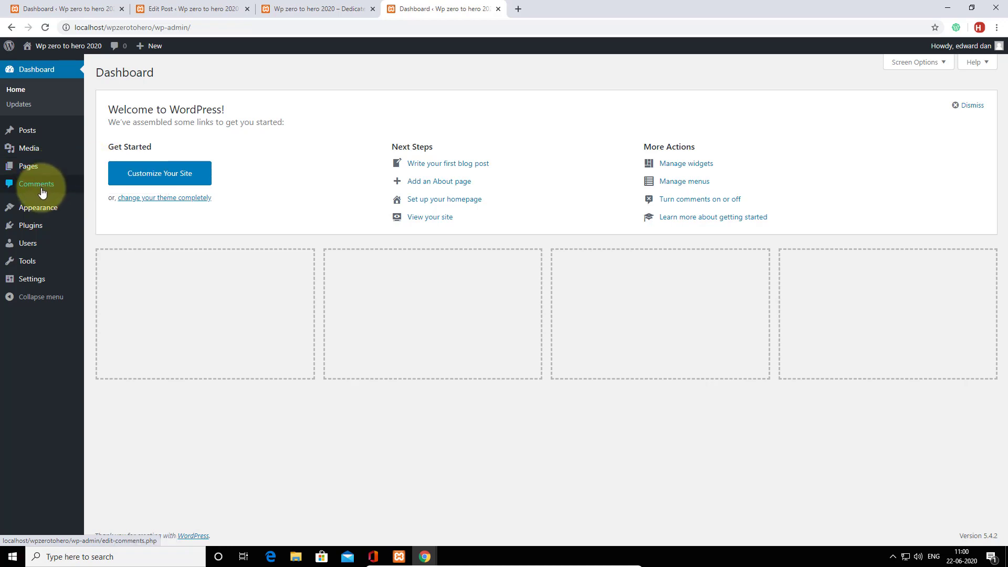
mouse_move(36, 210)
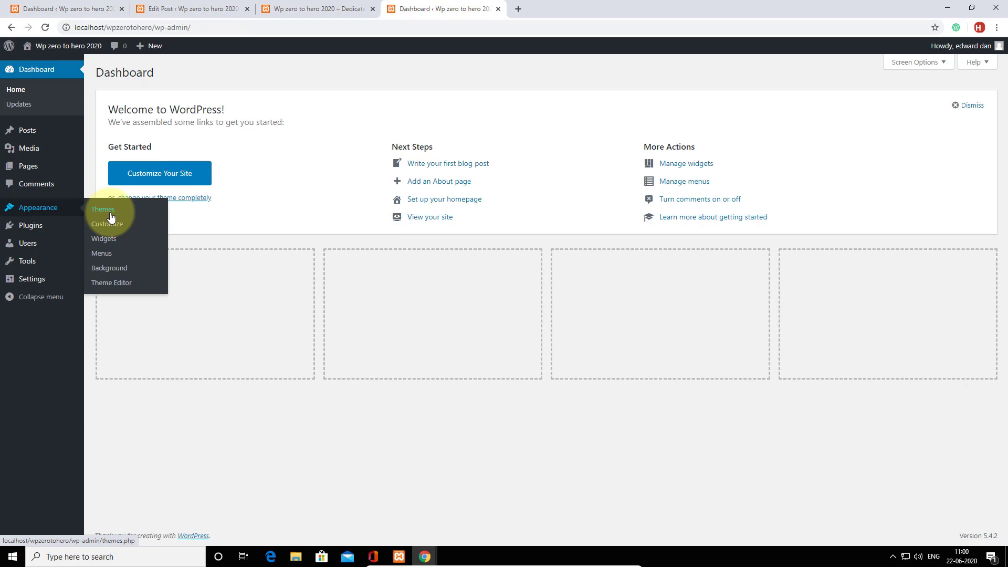
mouse_move(46, 229)
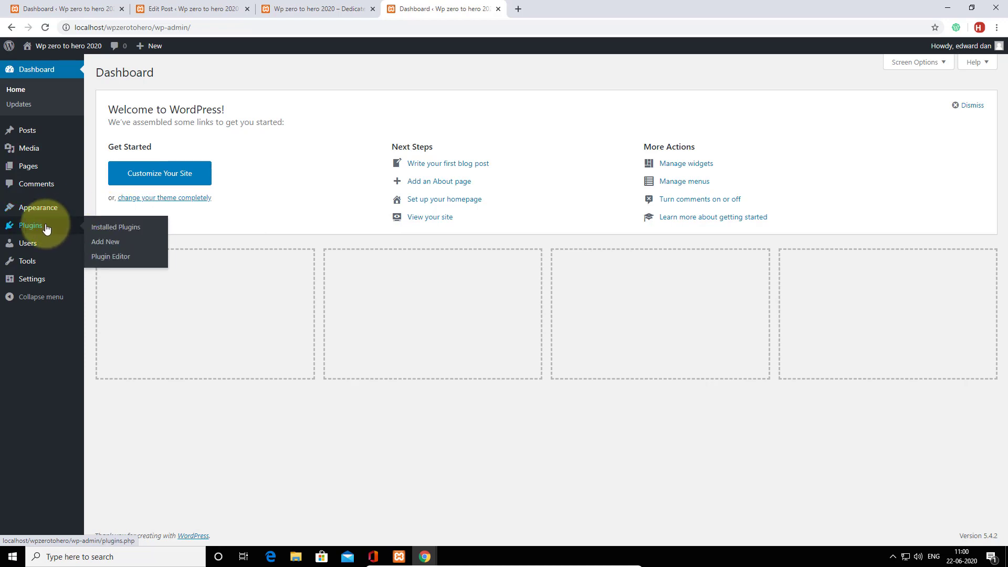
mouse_move(46, 249)
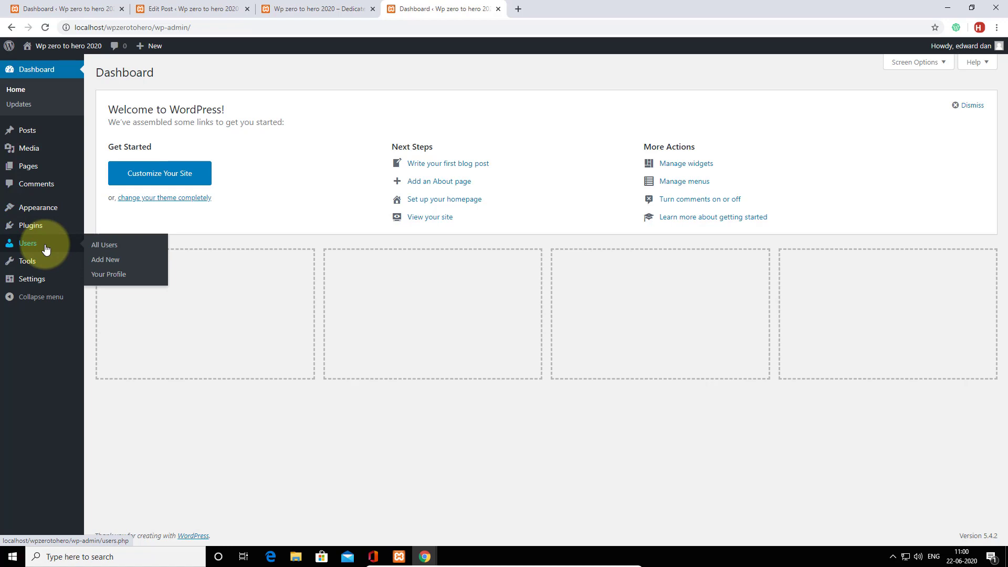
mouse_move(46, 268)
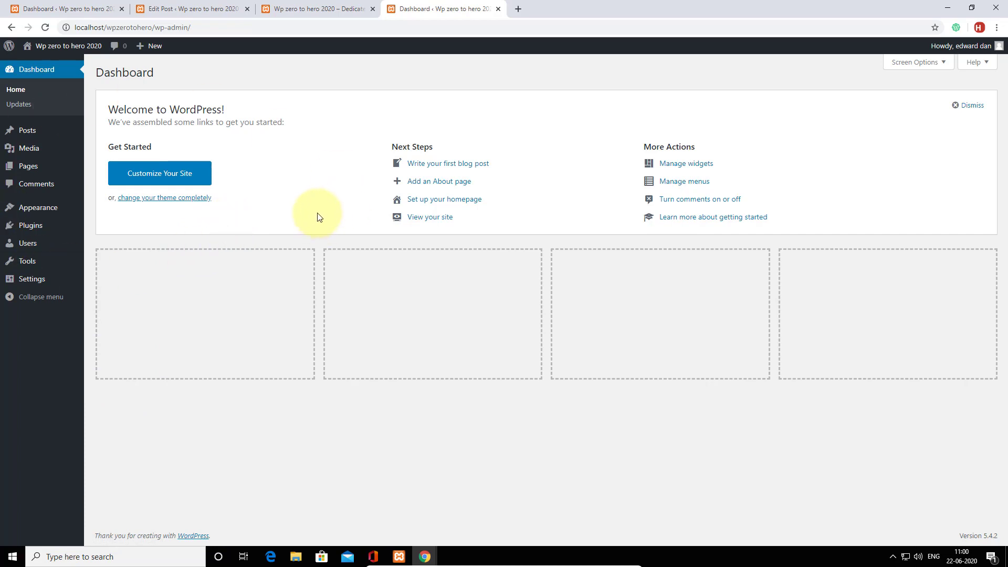
mouse_move(74, 48)
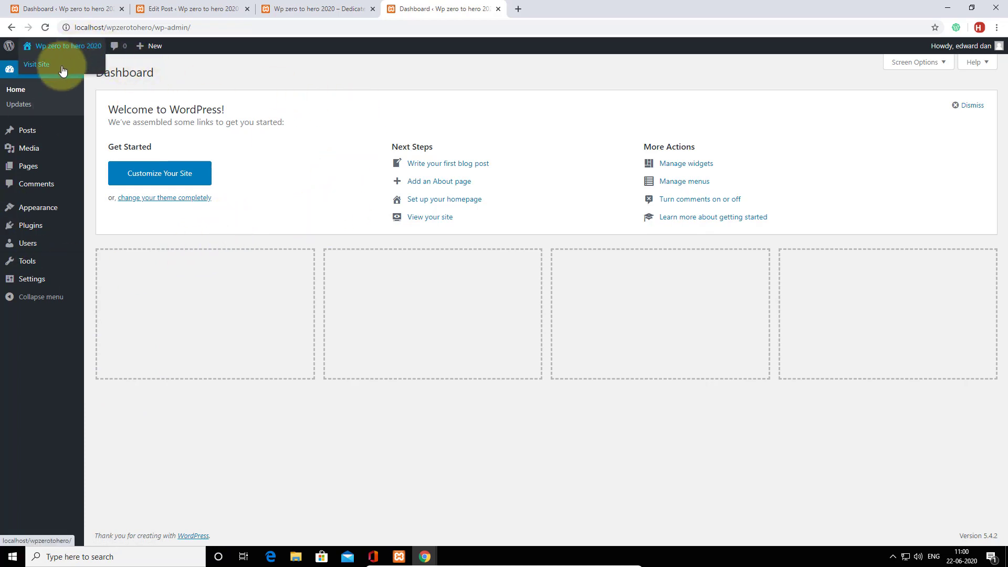
right_click(42, 67)
Open the site front page in a new tab and glance over the CSS post.
left_click(68, 70)
left_click(564, 9)
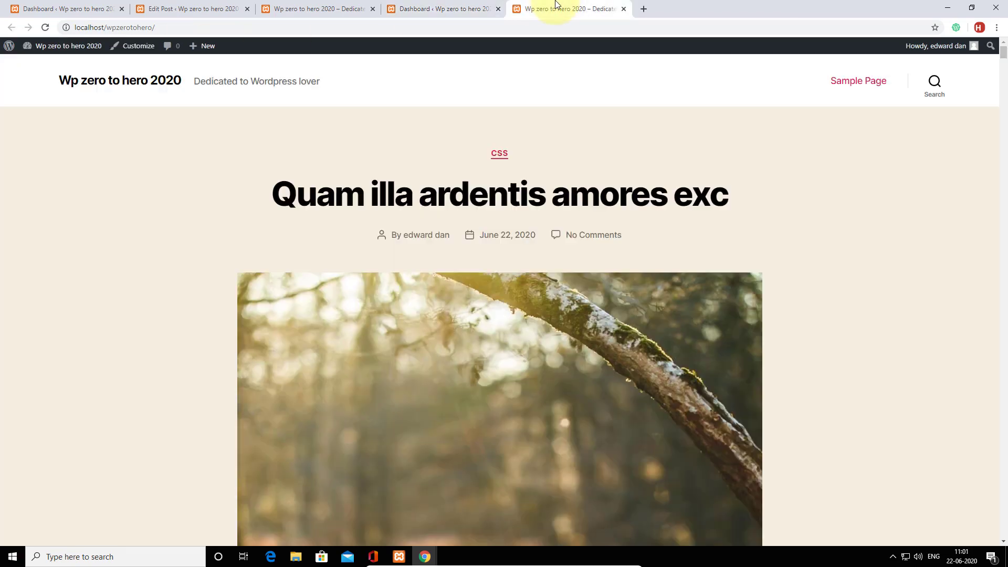
scroll(481, 126, "down", 10)
scroll(481, 125, "up", 10)
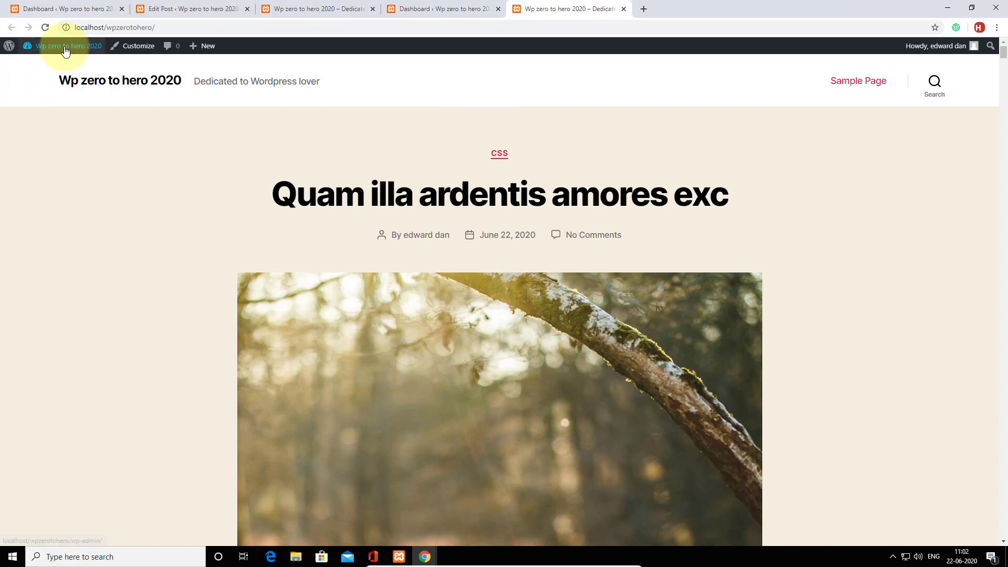
Go to Appearance > Themes > Add New and search the directory for 'astra'.
mouse_move(28, 45)
left_click(46, 67)
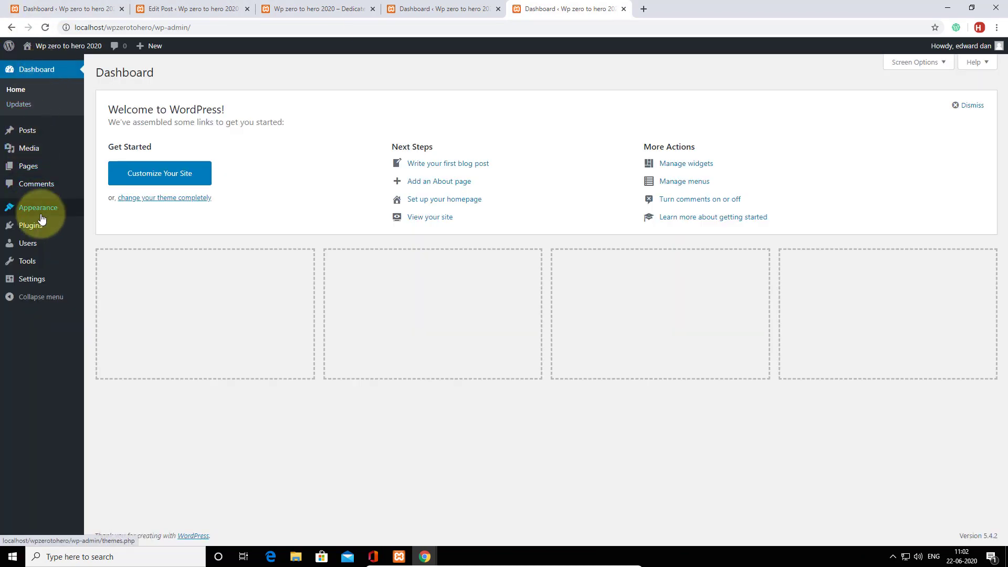
mouse_move(38, 209)
left_click(101, 210)
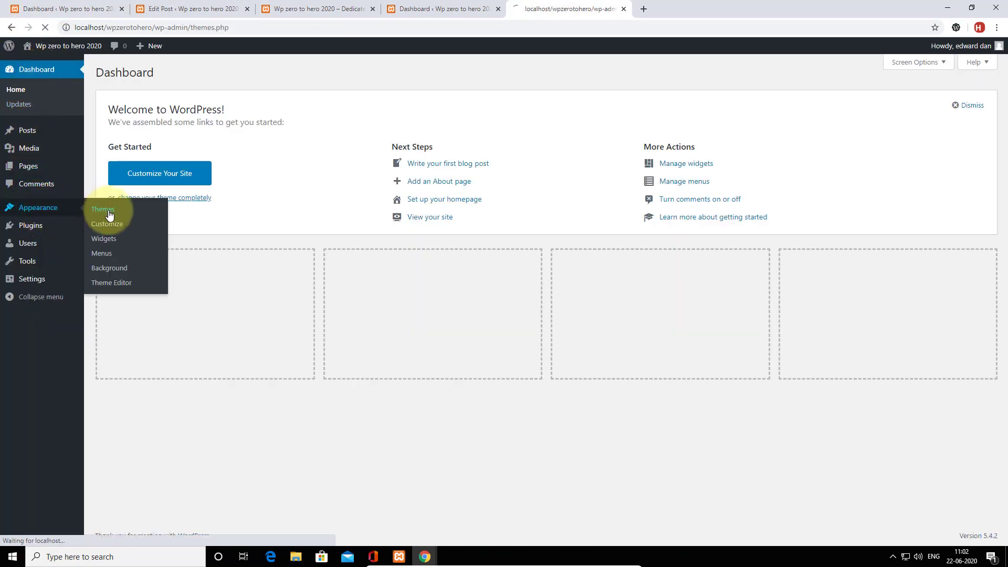
left_click(191, 72)
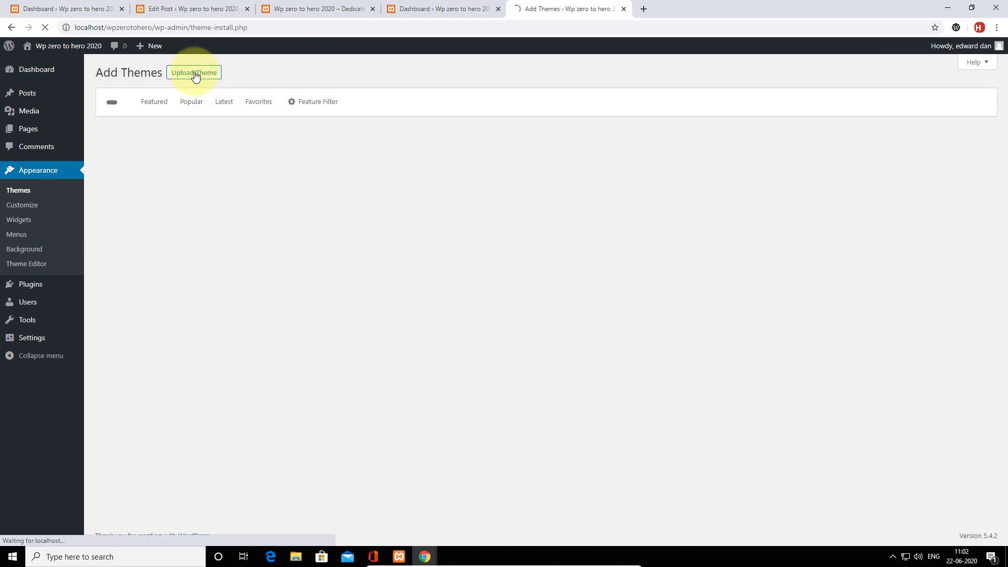
left_click(865, 101)
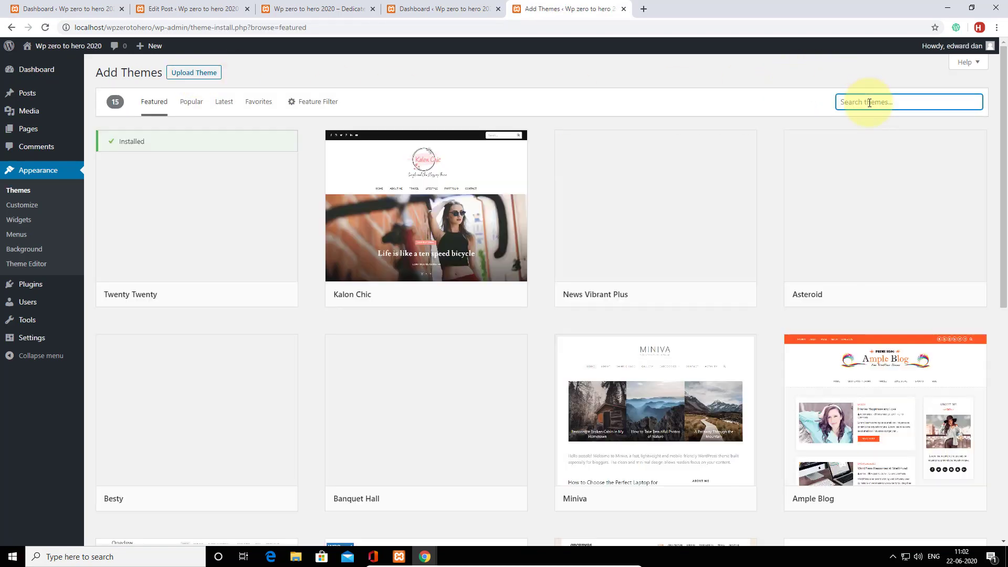
type("astra")
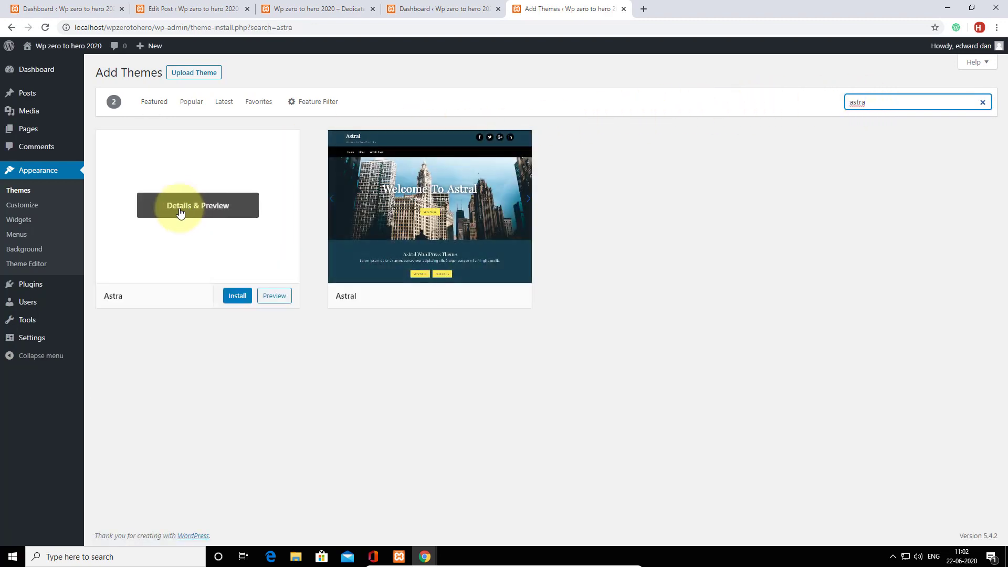
Install the Astra theme and activate it, confirming Leave.
left_click(238, 297)
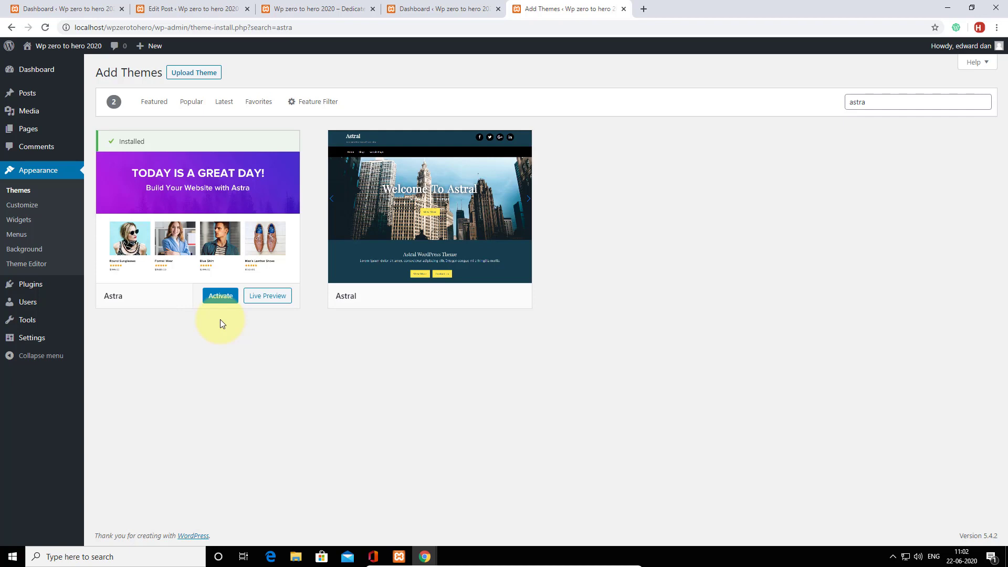
left_click(215, 296)
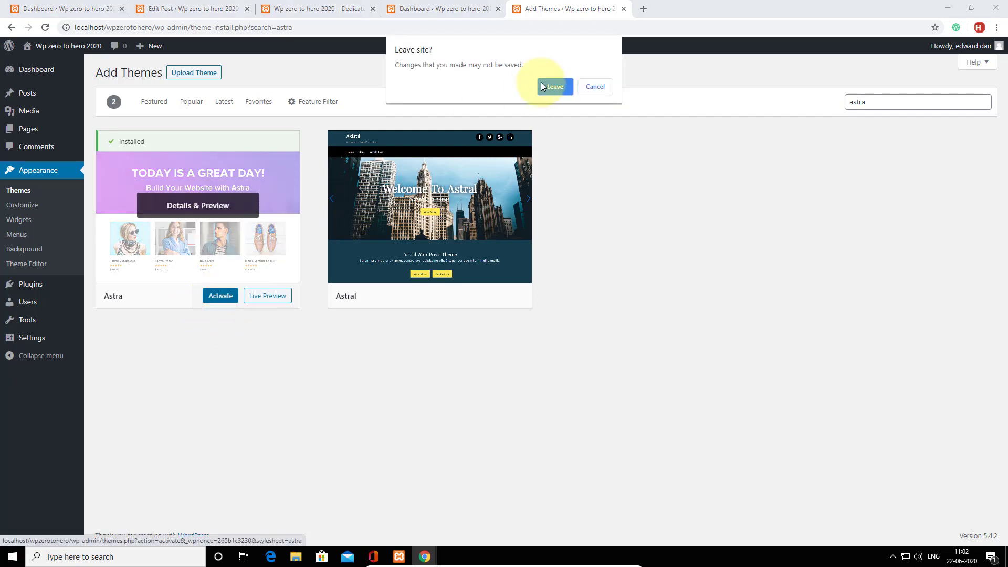
left_click(543, 86)
left_click(218, 299)
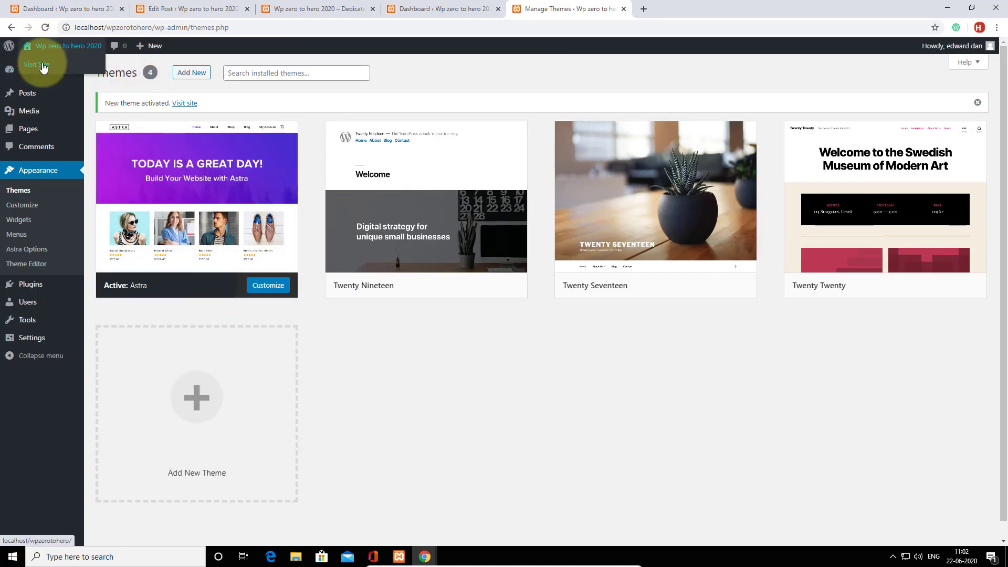
Review the Astra-styled front page in a new tab, then return to the admin Dashboard.
right_click(44, 62)
left_click(56, 69)
left_click(692, 6)
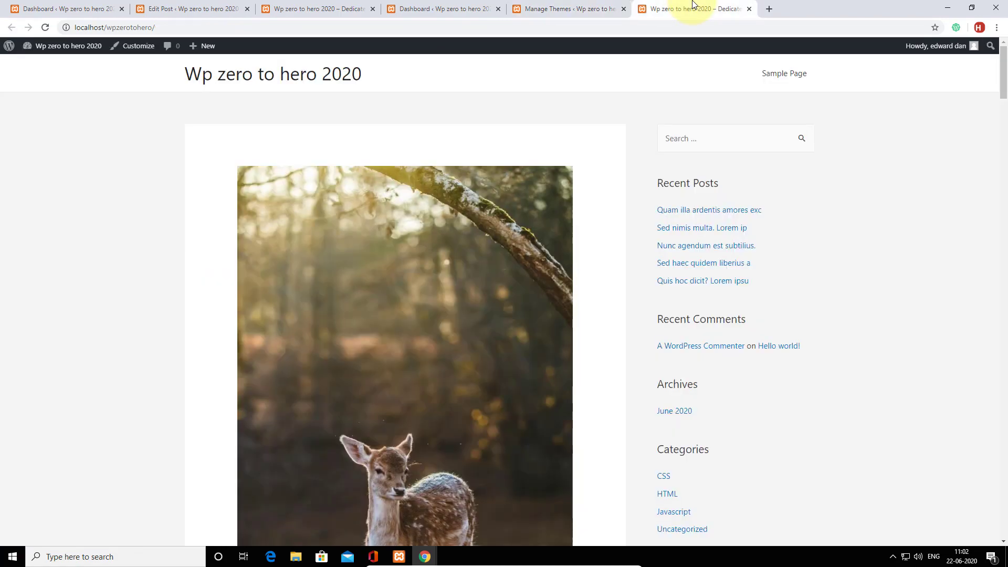
scroll(702, 294, "down", 20)
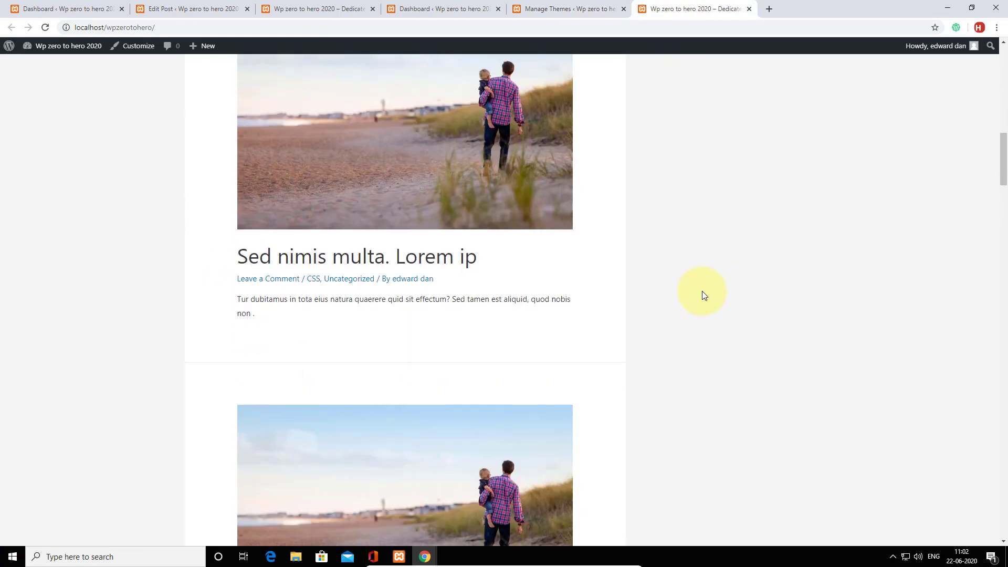
scroll(702, 294, "up", 20)
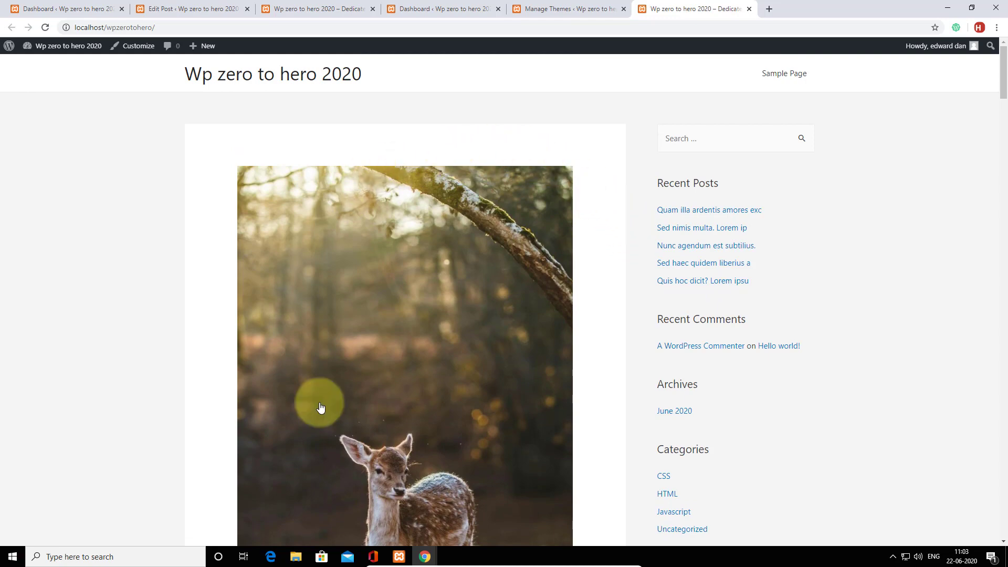
scroll(522, 277, "down", 1)
scroll(521, 277, "up", 1)
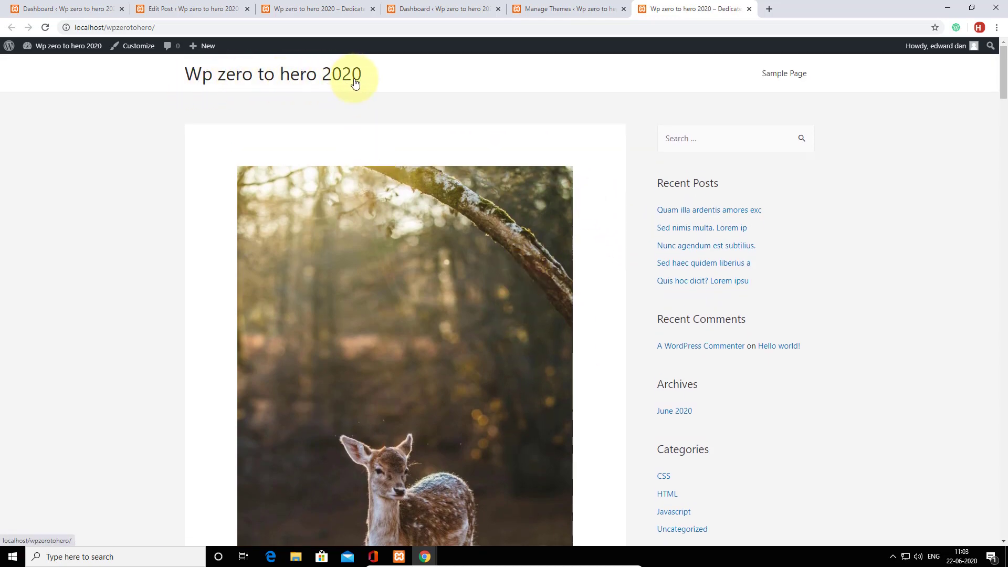
mouse_move(53, 52)
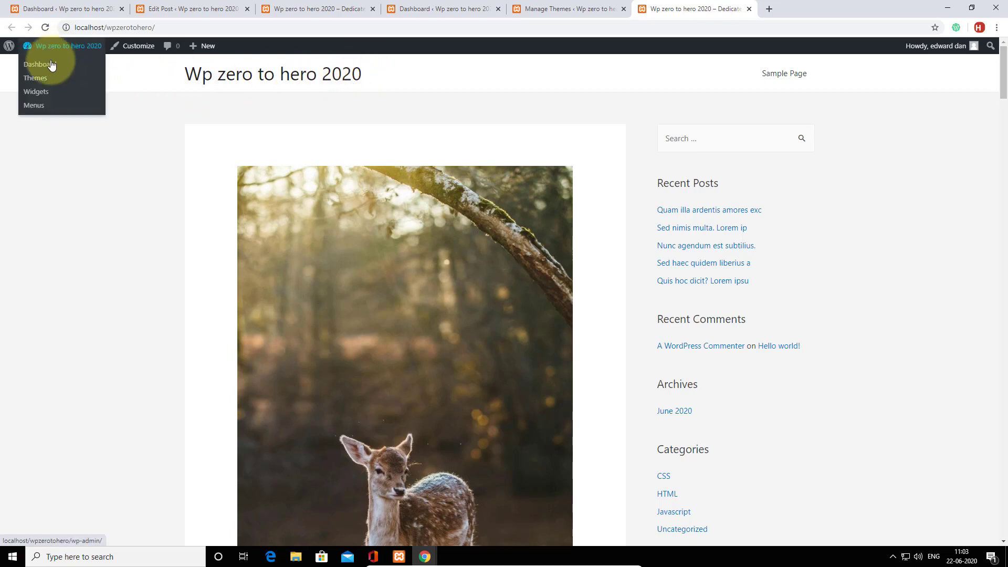
left_click(49, 70)
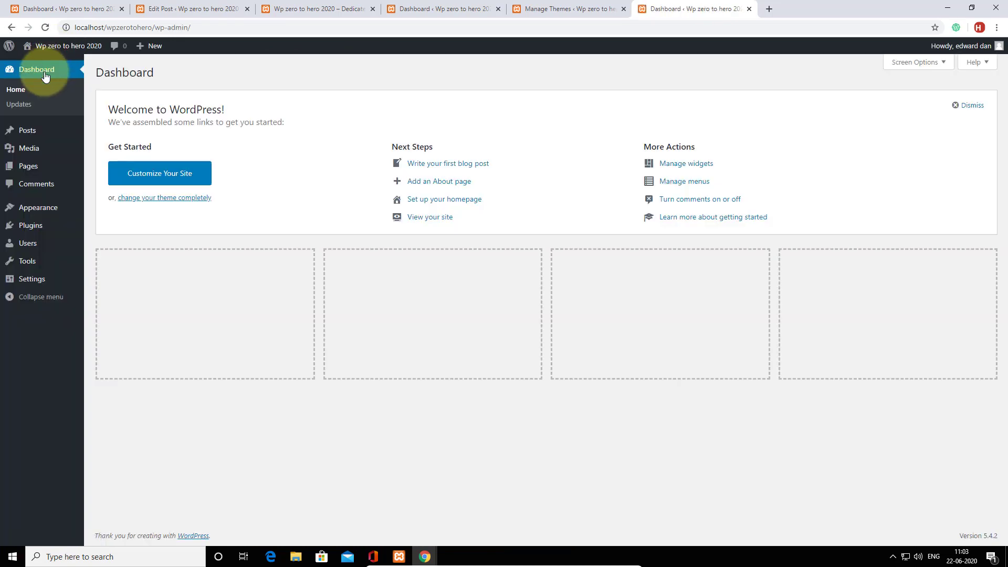
Delete ' 2020' from the site title so it reads 'Wp zero to hero', and save General Settings.
mouse_move(47, 279)
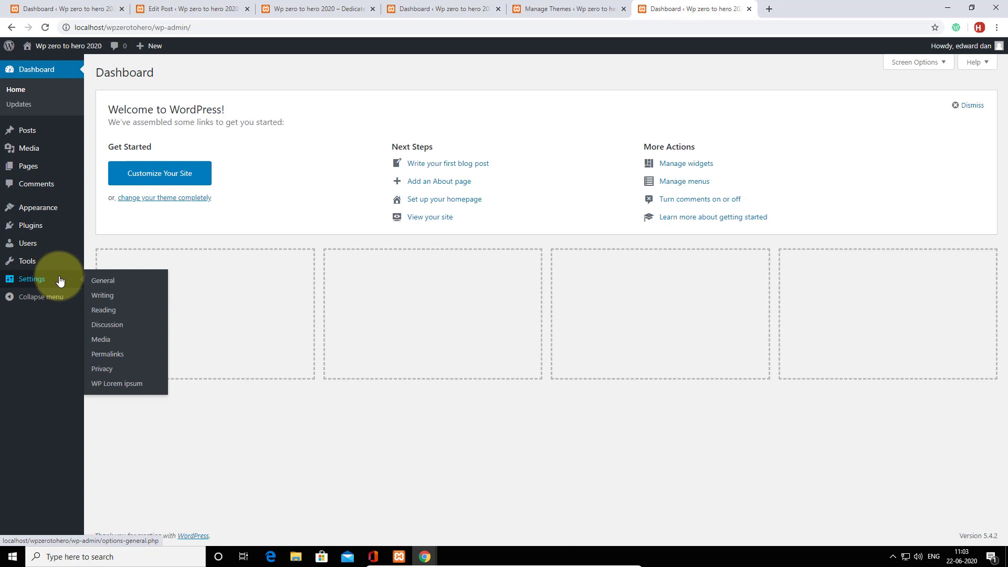
left_click(103, 284)
left_click_drag(289, 100, 270, 102)
key("BackSpace")
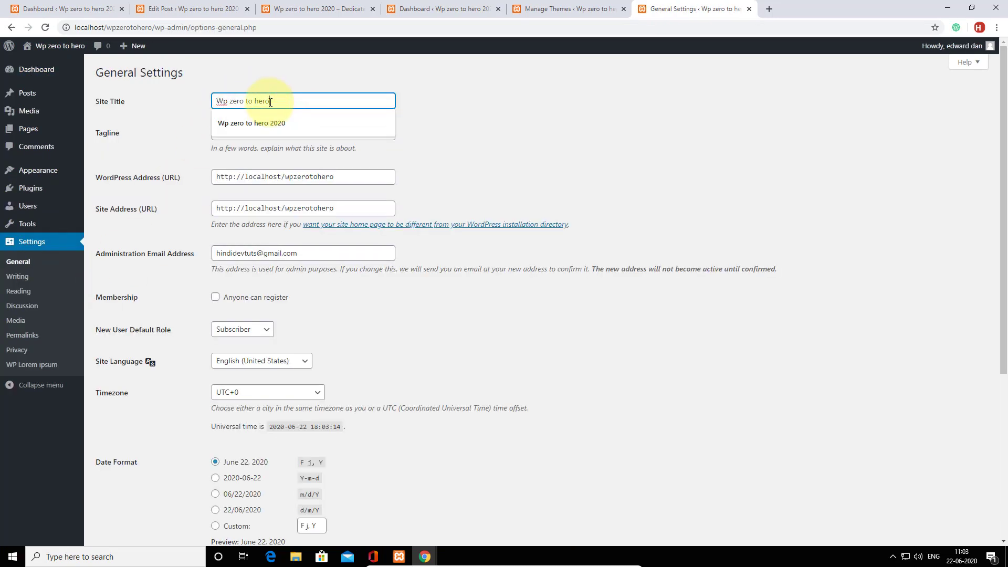
scroll(203, 427, "down", 5)
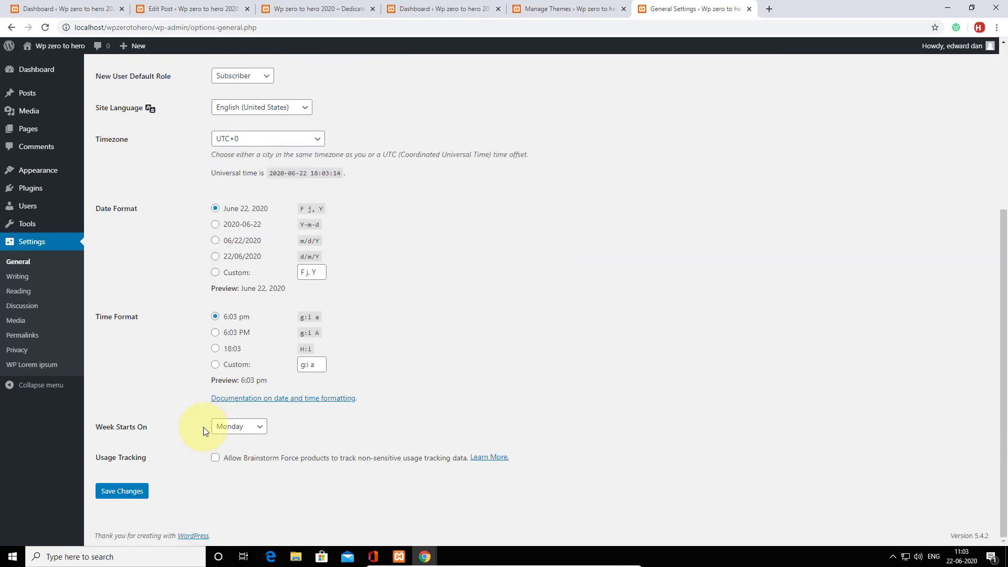
left_click(117, 492)
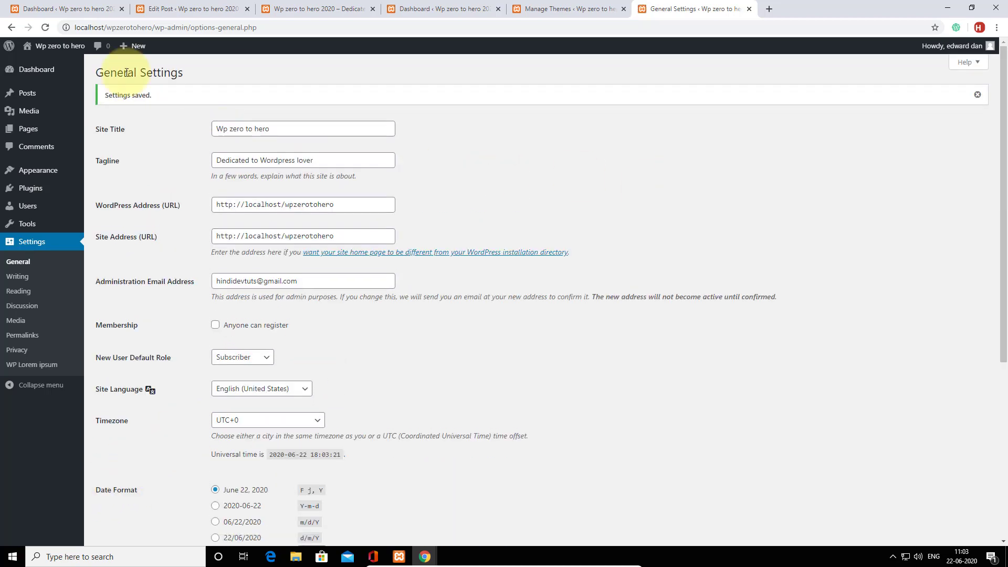
Open the live site's front page in a new browser tab.
mouse_move(53, 47)
right_click(43, 63)
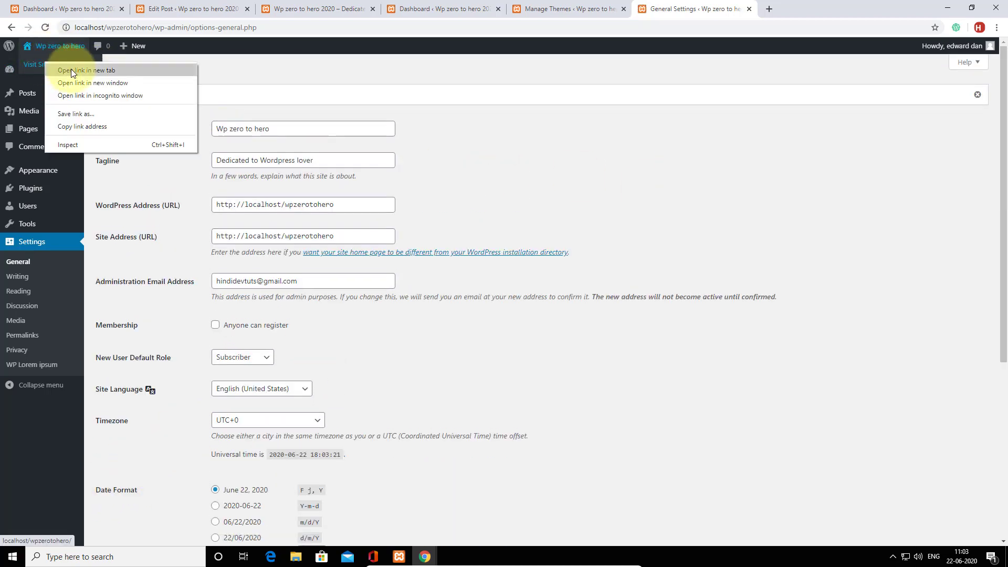
left_click(71, 68)
Browse the live front page to check the shortened 'Wp zero to hero' title.
left_click(793, 3)
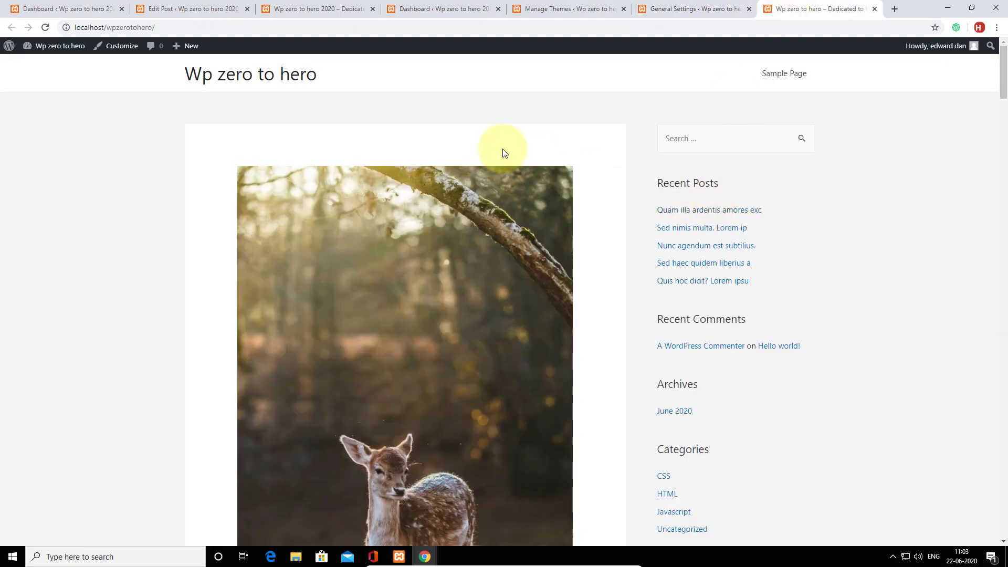
scroll(583, 148, "down", 5)
scroll(584, 149, "down", 10)
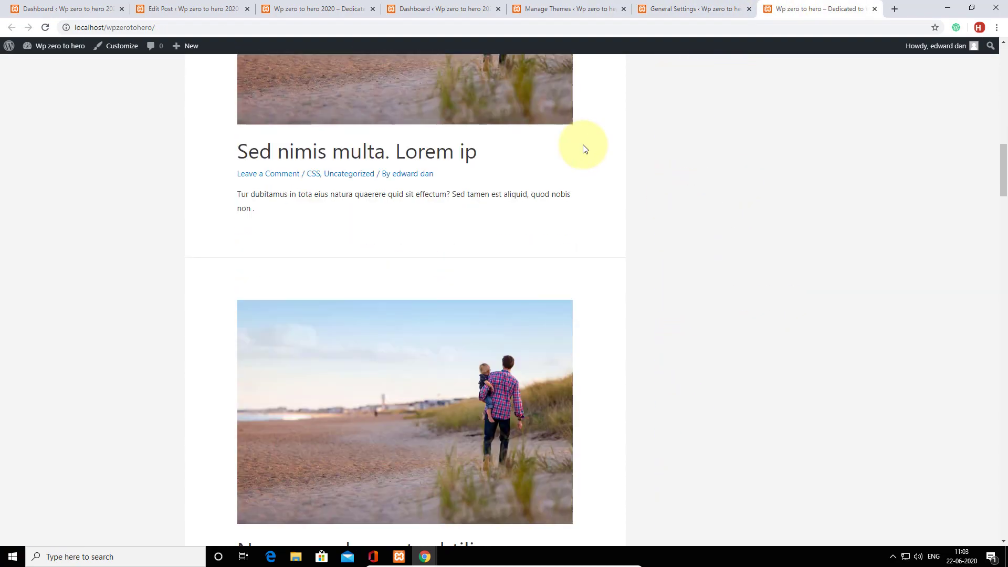
scroll(585, 148, "up", 8)
scroll(587, 149, "up", 7)
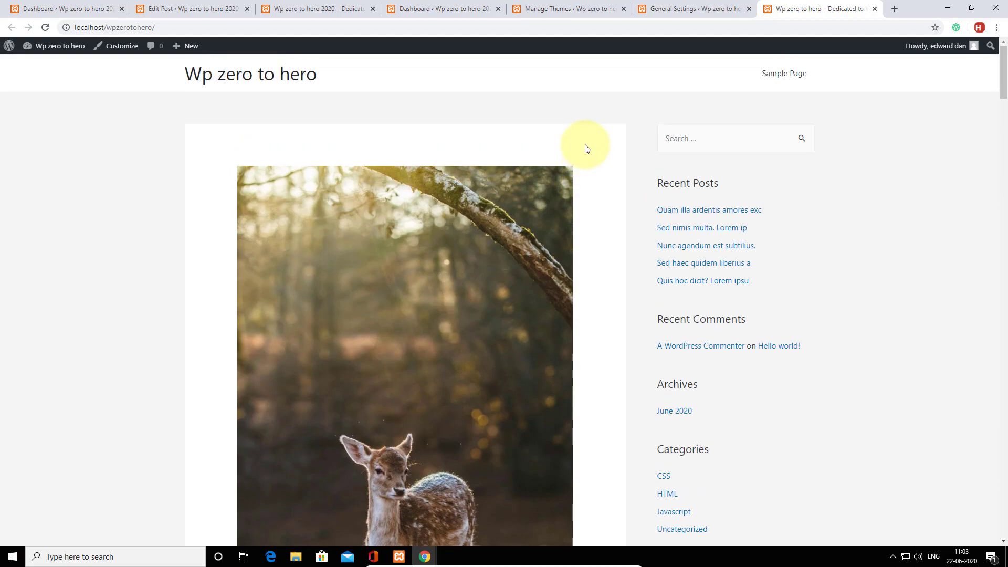
scroll(586, 149, "down", 7)
scroll(587, 149, "down", 7)
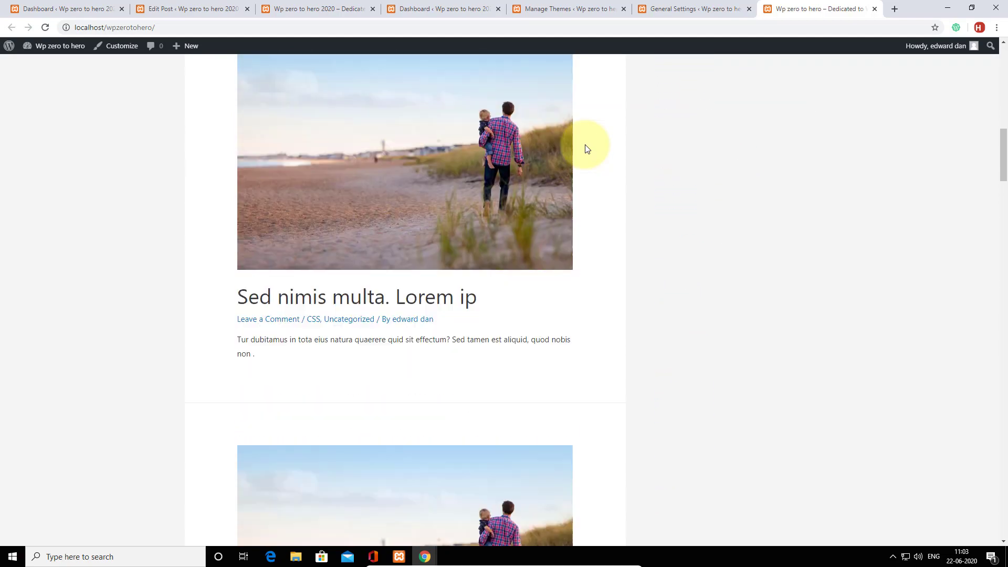
scroll(425, 189, "up", 2)
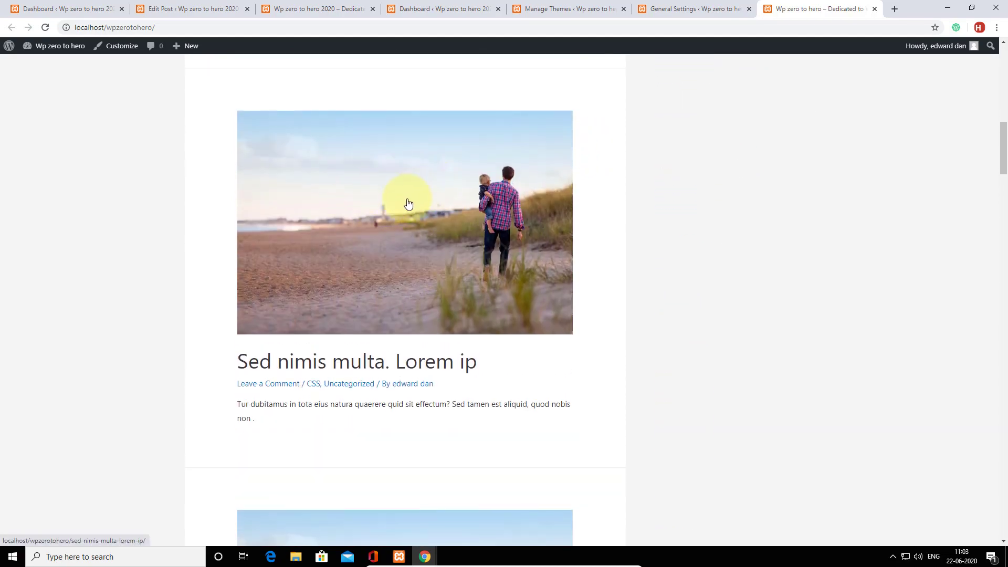
scroll(367, 210, "down", 3)
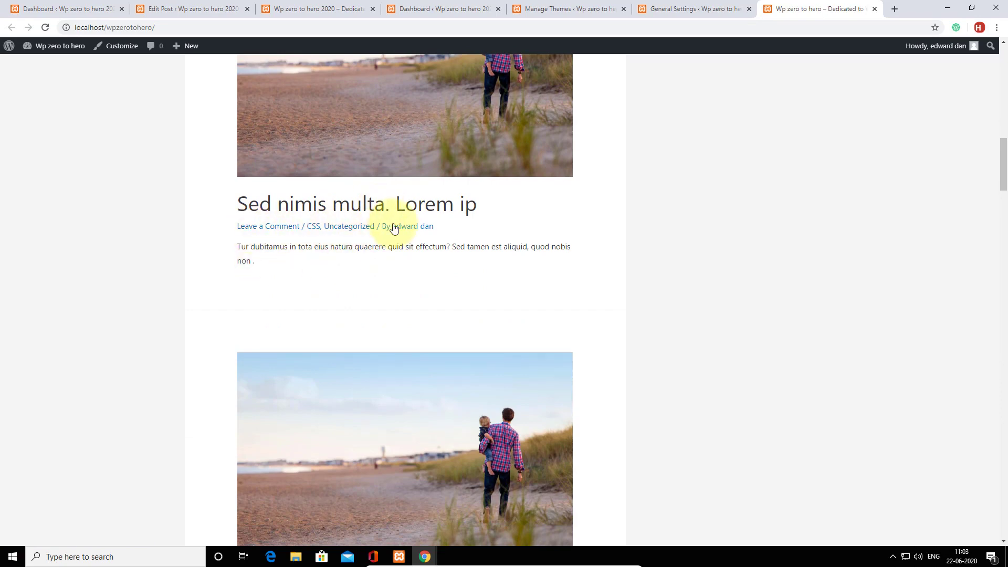
scroll(402, 224, "down", 2)
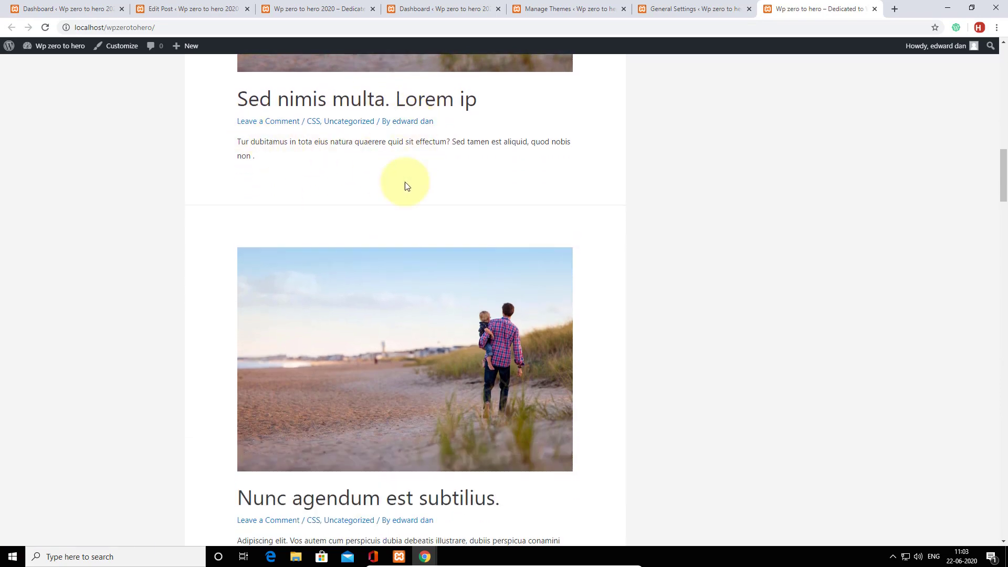
scroll(409, 210, "up", 6)
Read the 'Sed nimis multa' post, then go back to the admin Dashboard.
left_click(383, 413)
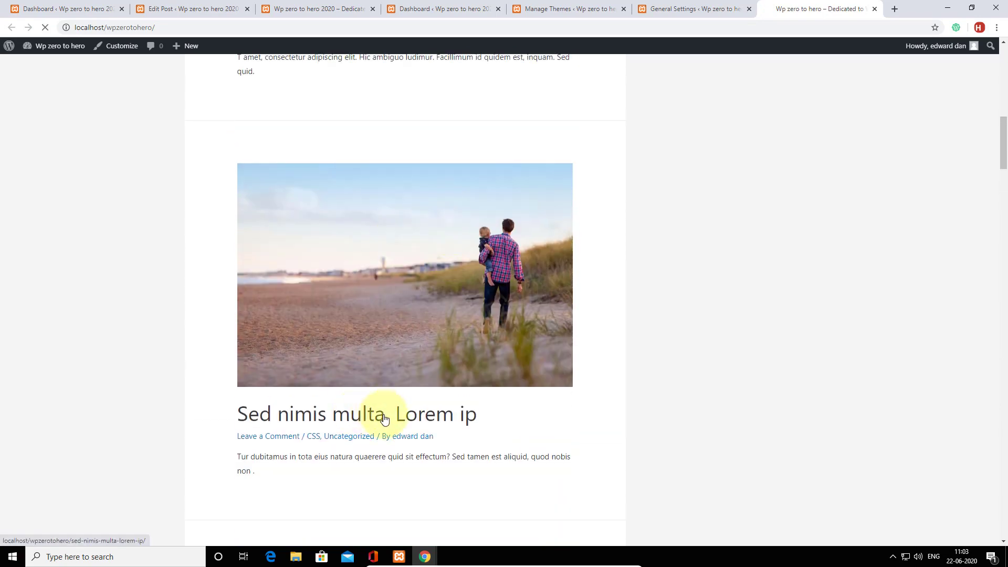
scroll(521, 226, "down", 20)
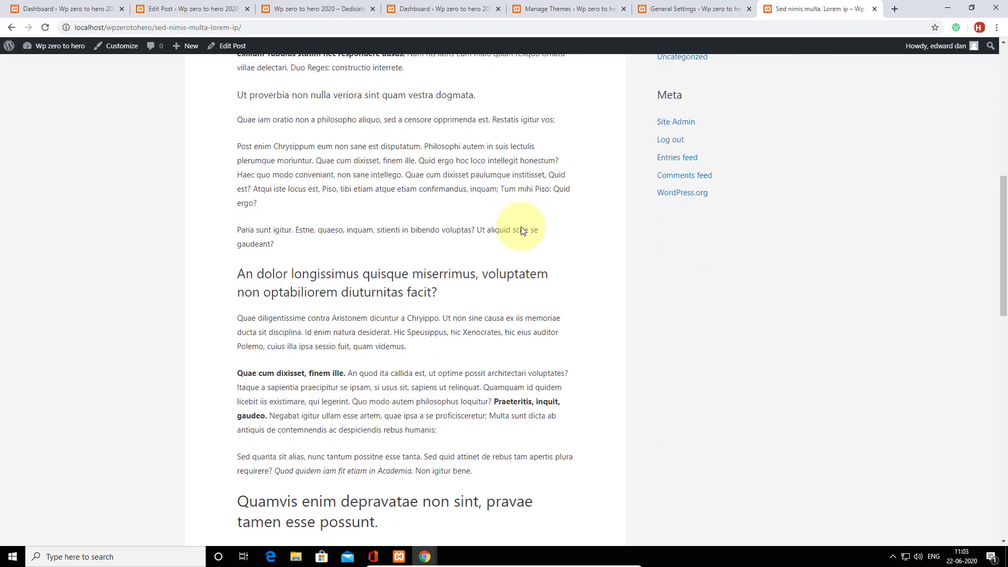
scroll(522, 229, "up", 20)
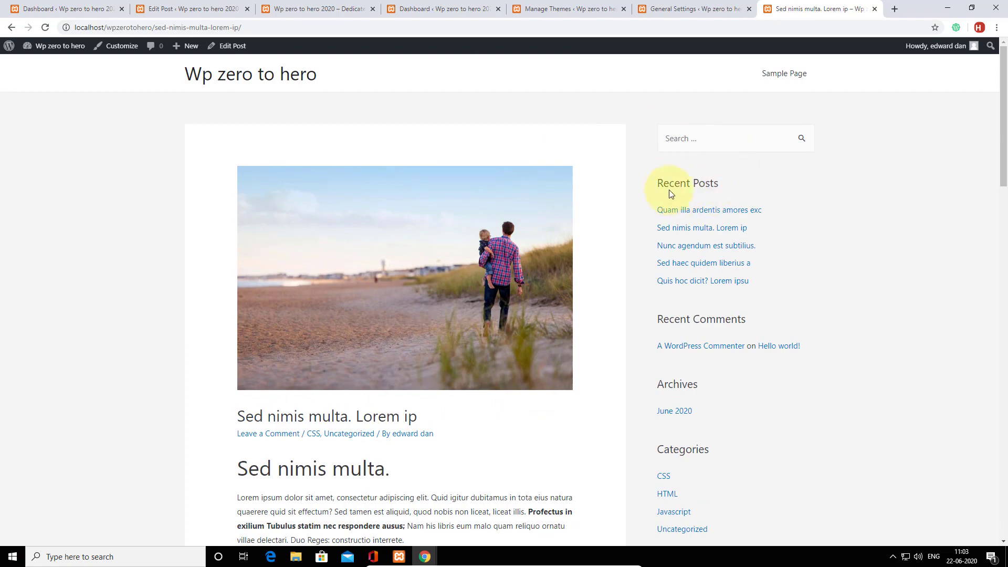
scroll(793, 251, "down", 3)
scroll(729, 294, "down", 4)
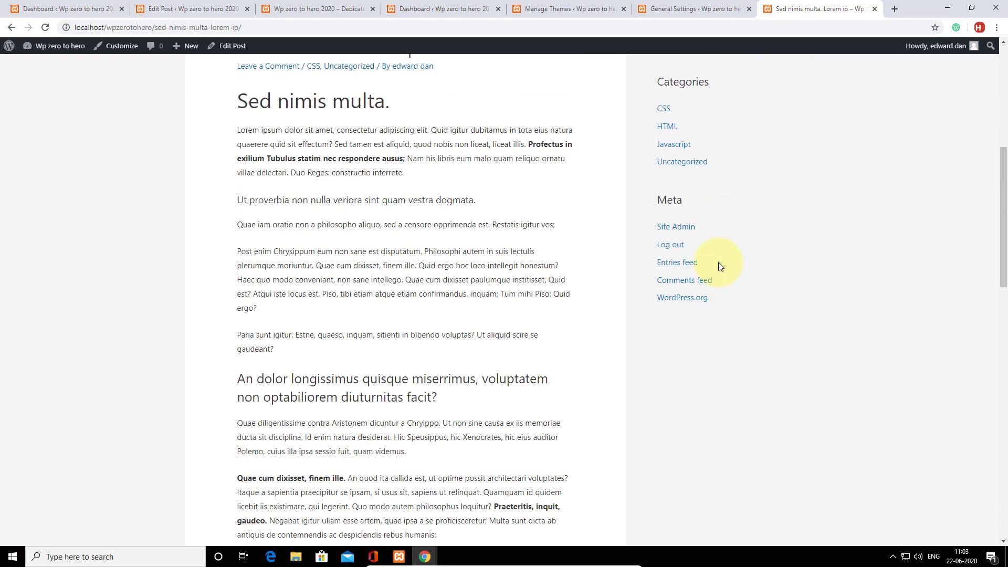
scroll(707, 285, "down", 1)
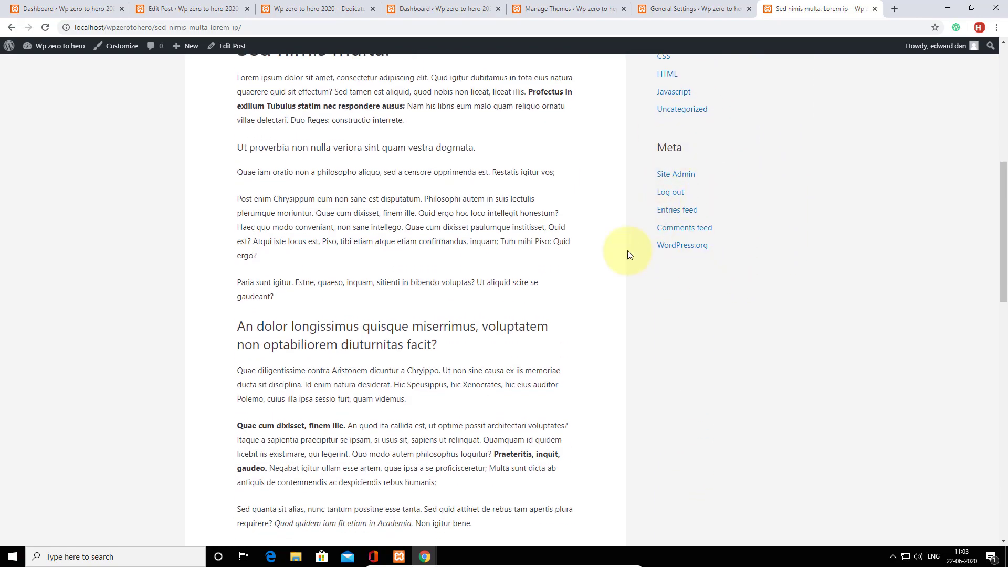
scroll(520, 286, "up", 8)
mouse_move(66, 46)
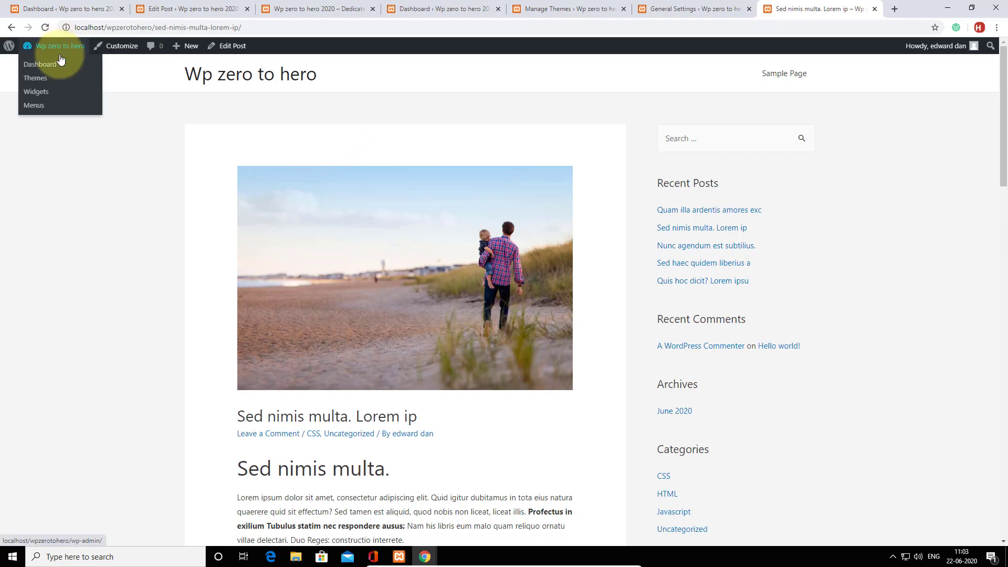
left_click(52, 62)
In Widgets, delete the Meta widget and move Categories right below Search.
mouse_move(42, 208)
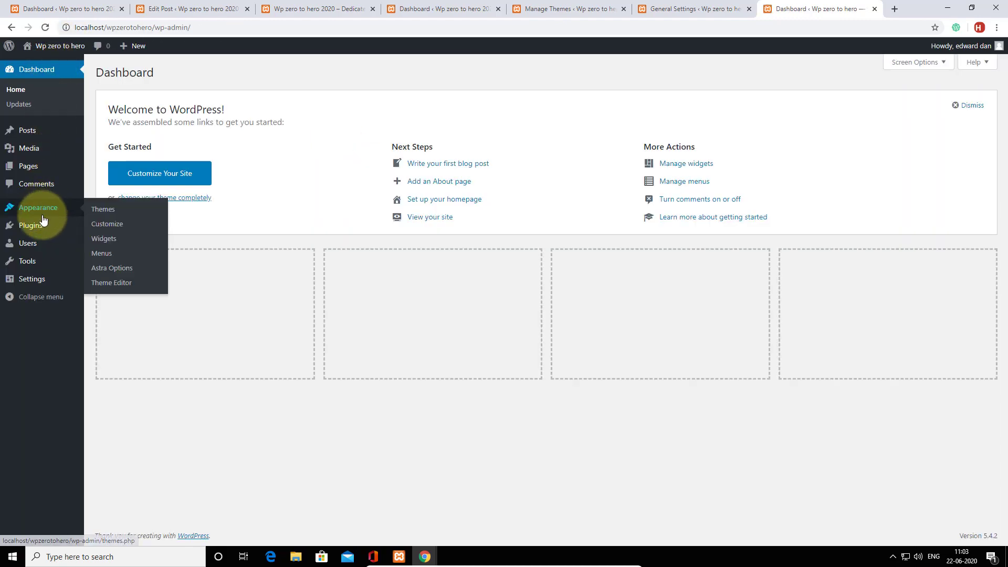
left_click(109, 243)
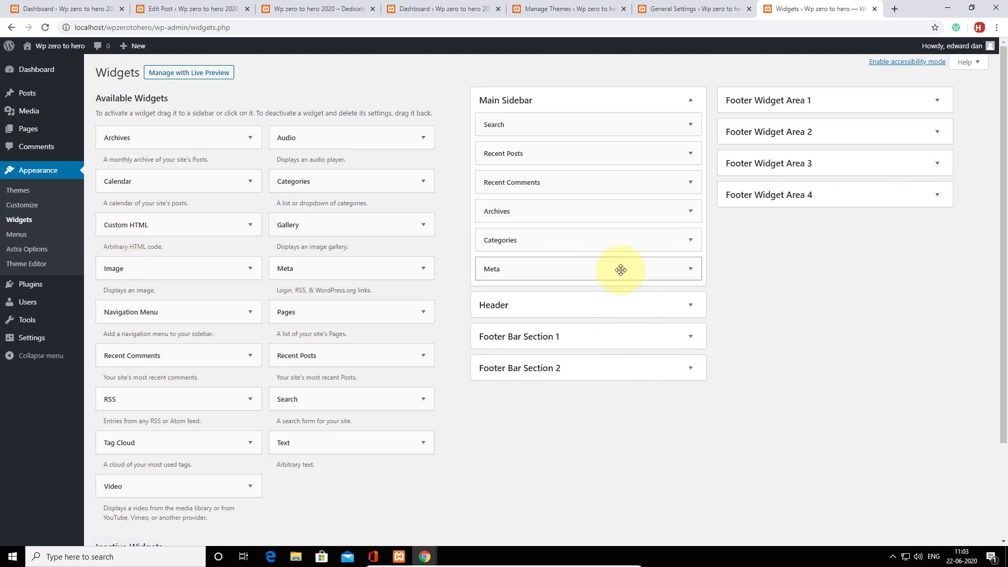
left_click(690, 269)
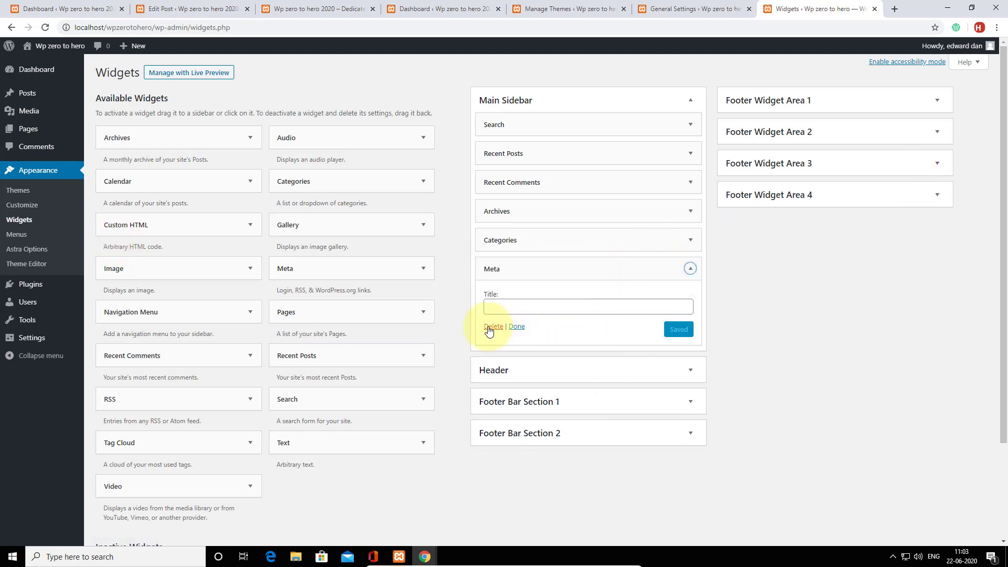
left_click(492, 326)
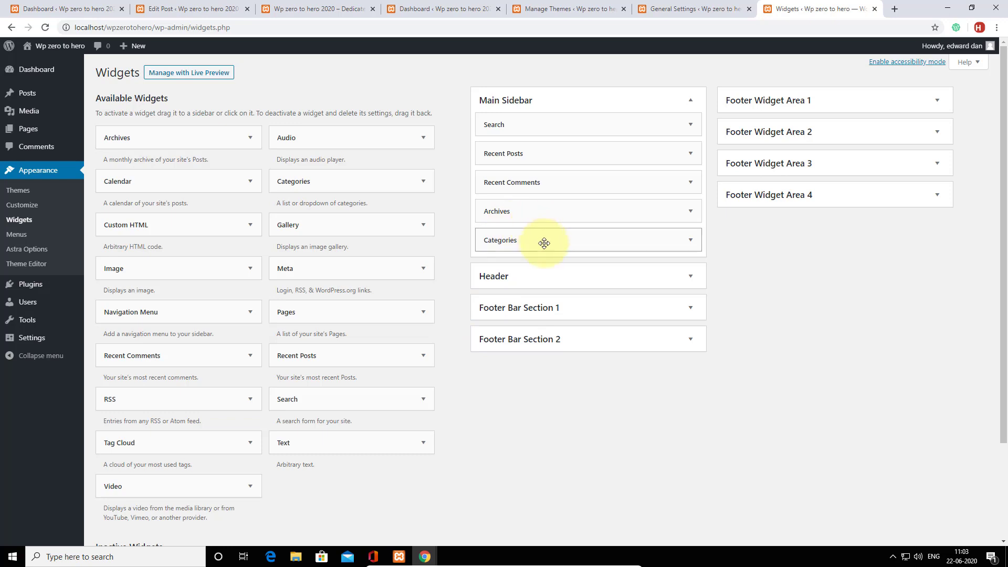
left_click_drag(545, 241, 544, 164)
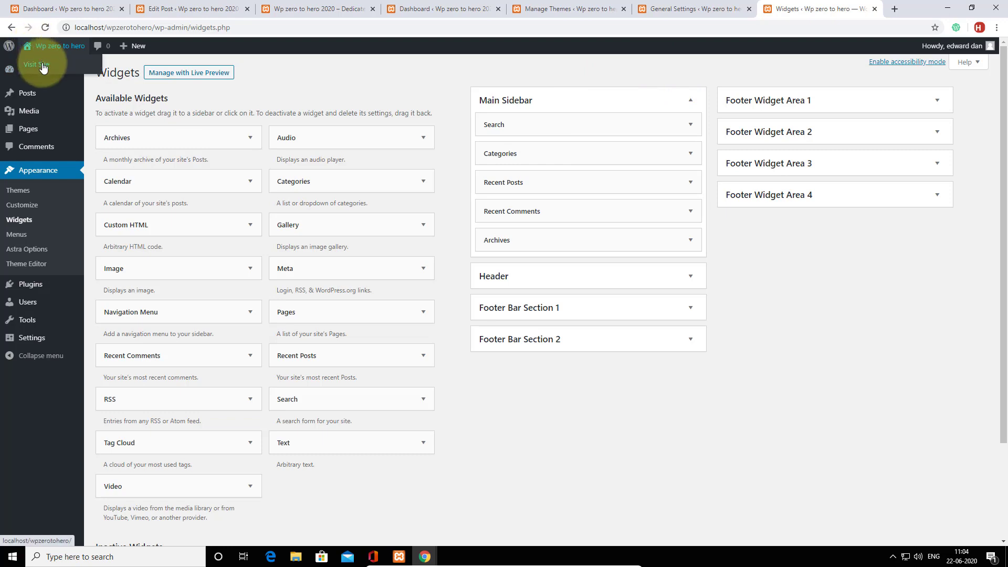
Open the live site in a new tab and switch to it.
right_click(40, 62)
left_click(74, 68)
left_click(818, 9)
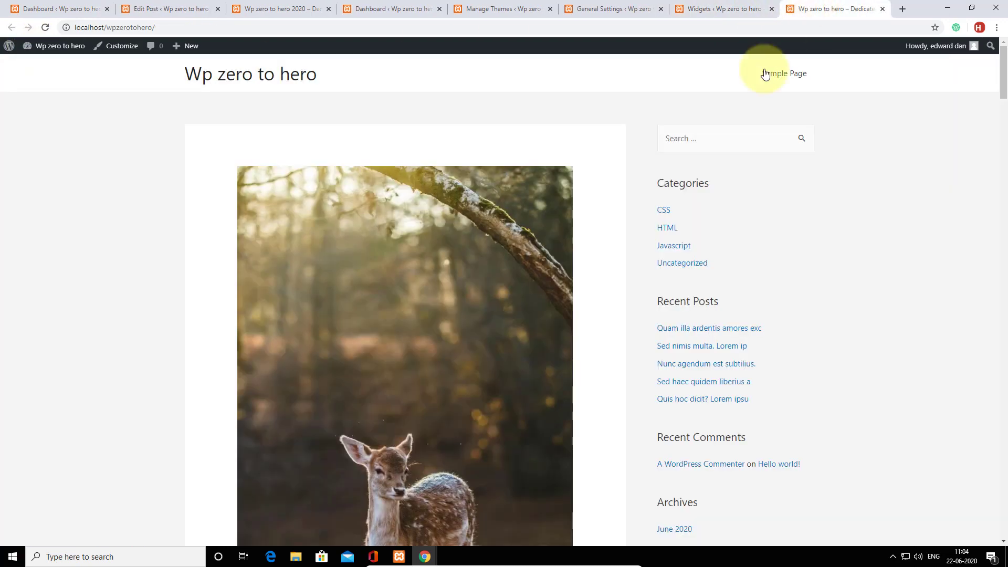
left_click(45, 27)
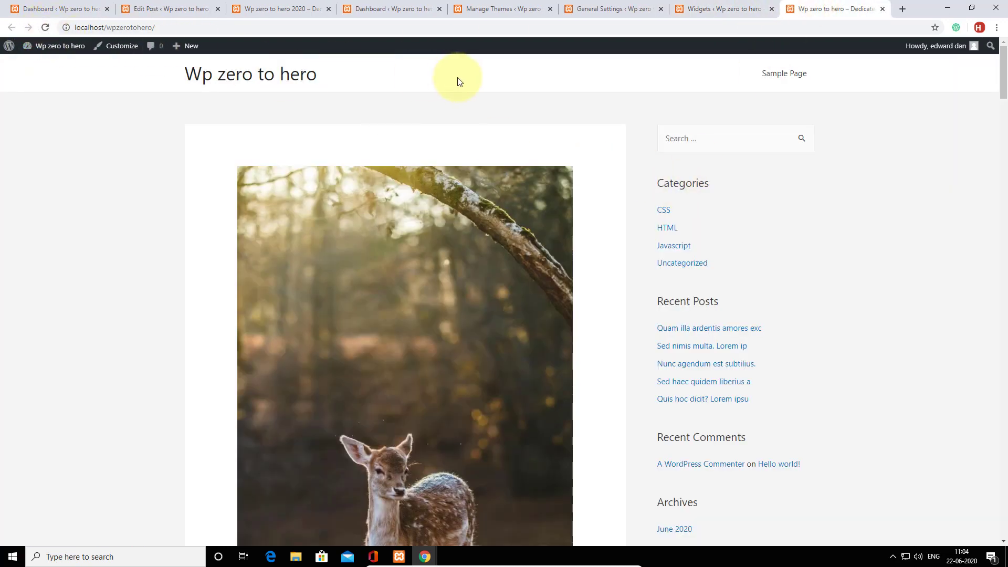
scroll(538, 209, "down", 4)
scroll(577, 197, "up", 4)
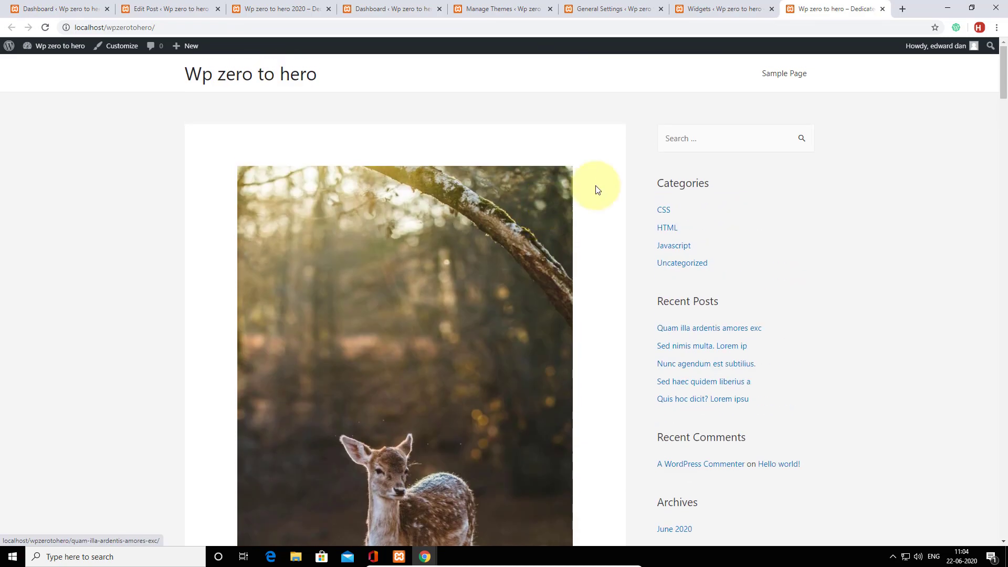
left_click(702, 140)
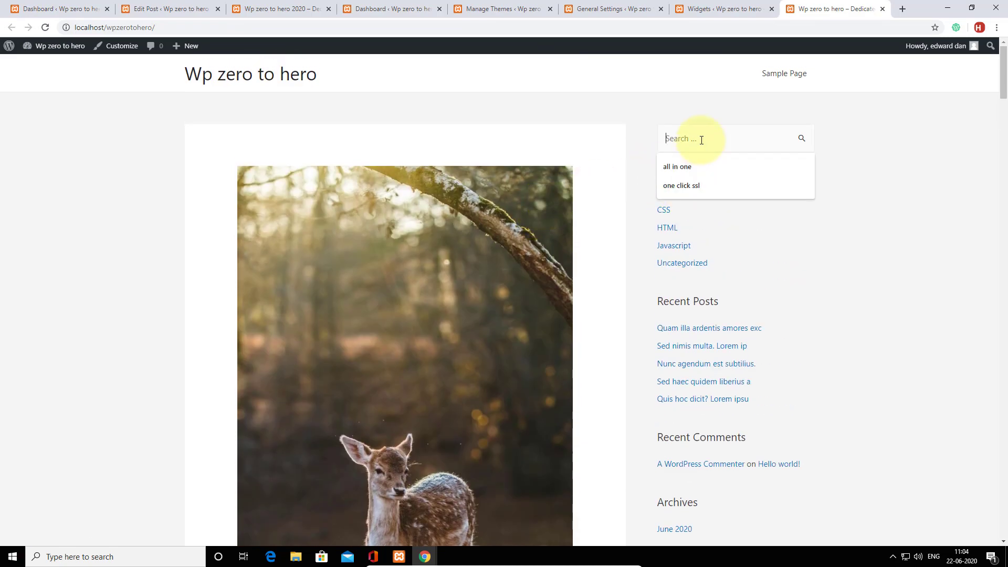
left_click(758, 231)
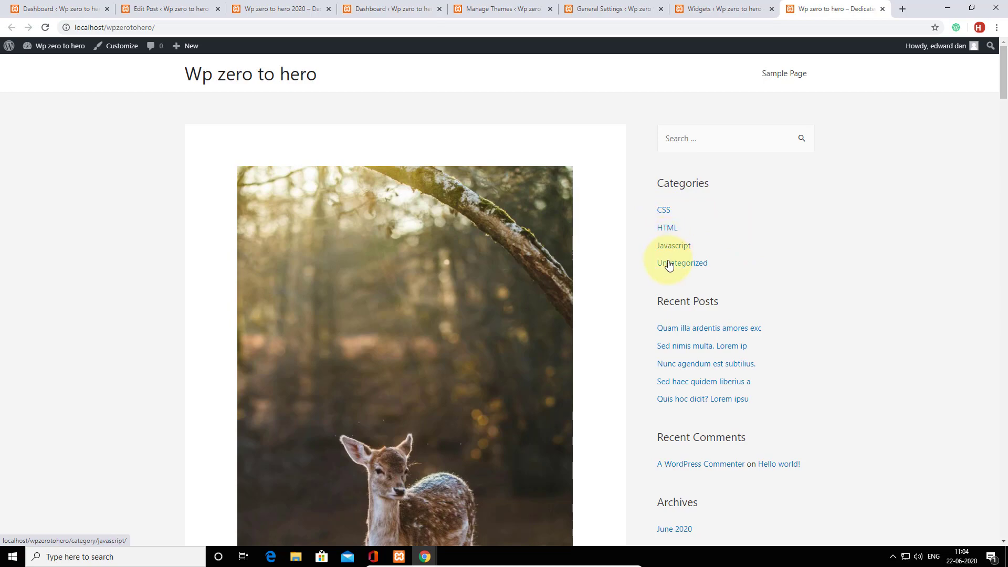
scroll(771, 245, "down", 2)
scroll(690, 234, "down", 15)
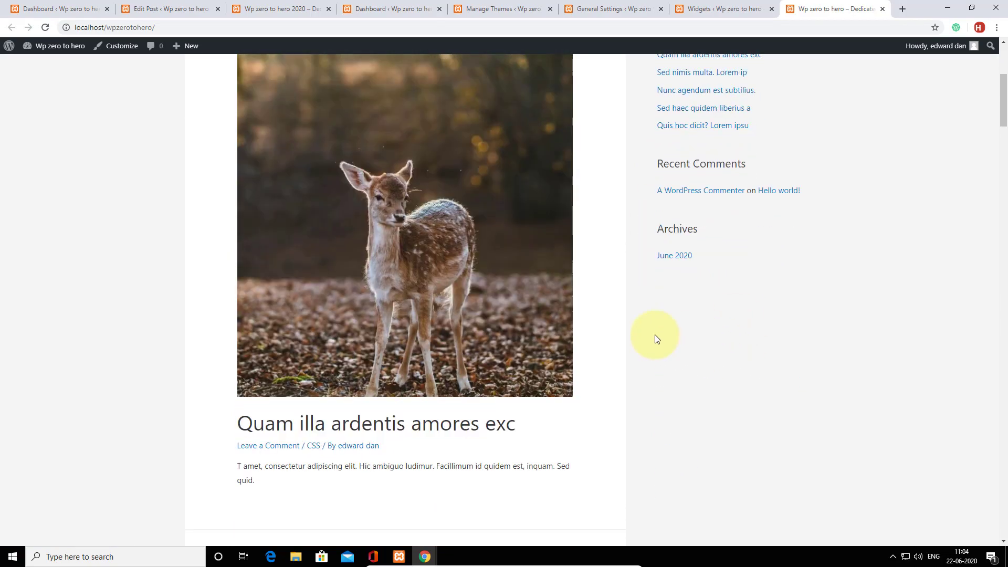
scroll(549, 326, "down", 10)
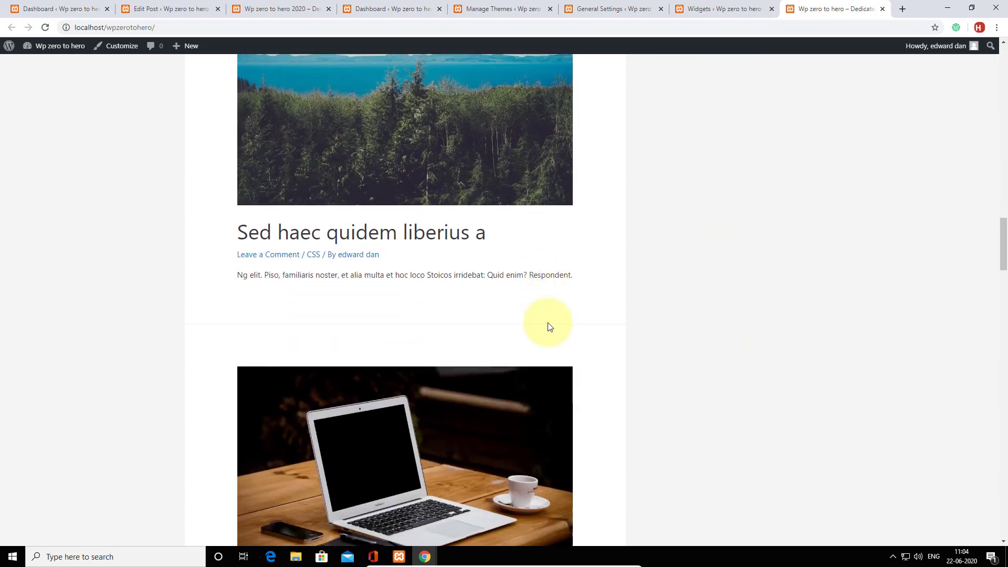
scroll(547, 323, "up", 9)
scroll(545, 313, "up", 10)
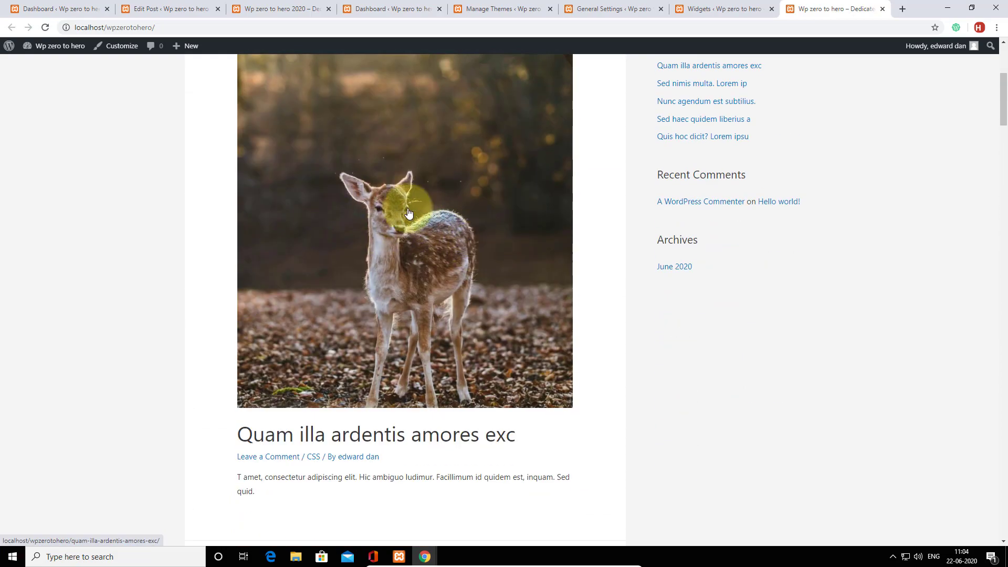
Open the post 'Quam illa ardentis amores exc' for editing from All Posts.
mouse_move(42, 46)
left_click(42, 65)
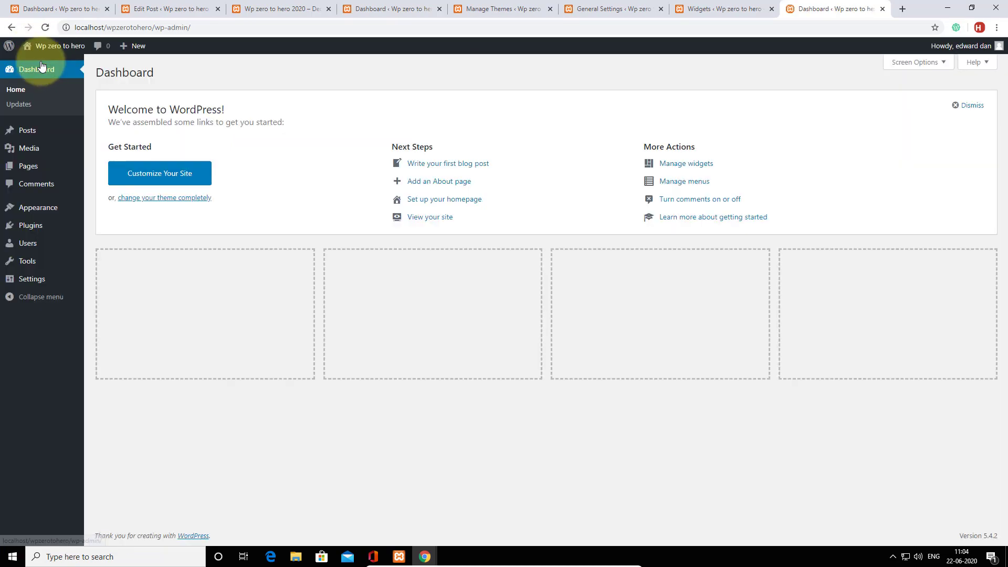
mouse_move(30, 136)
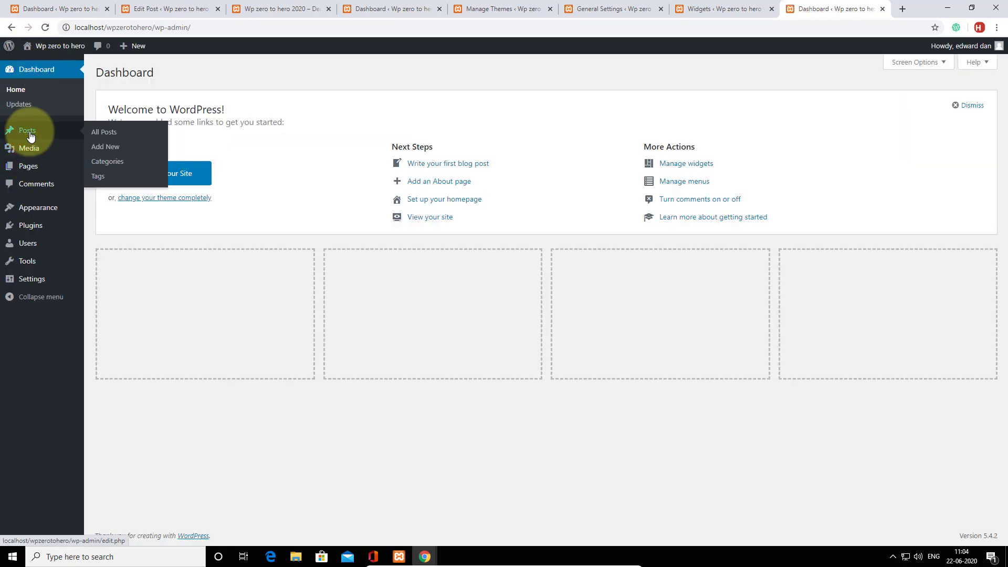
left_click(102, 138)
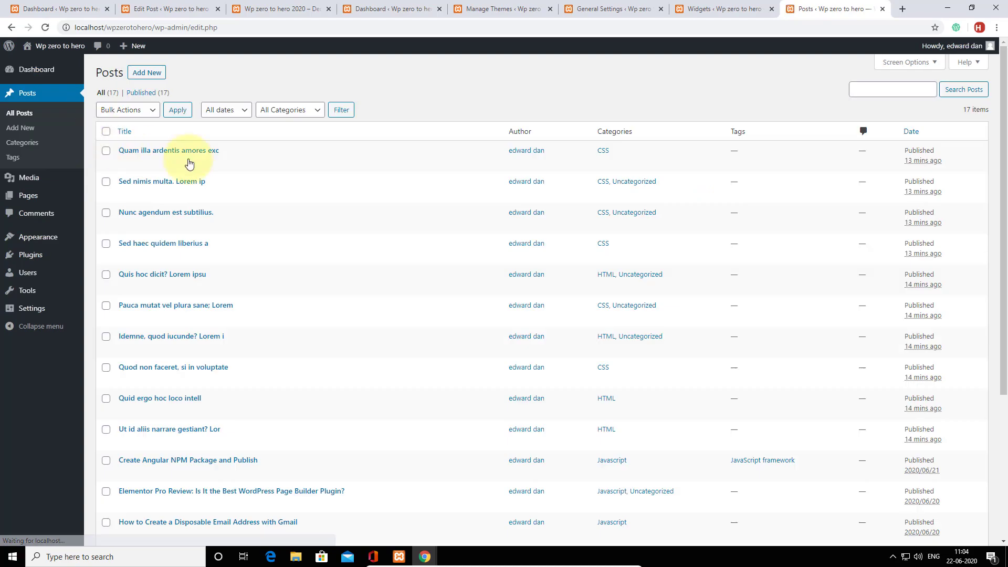
left_click(125, 164)
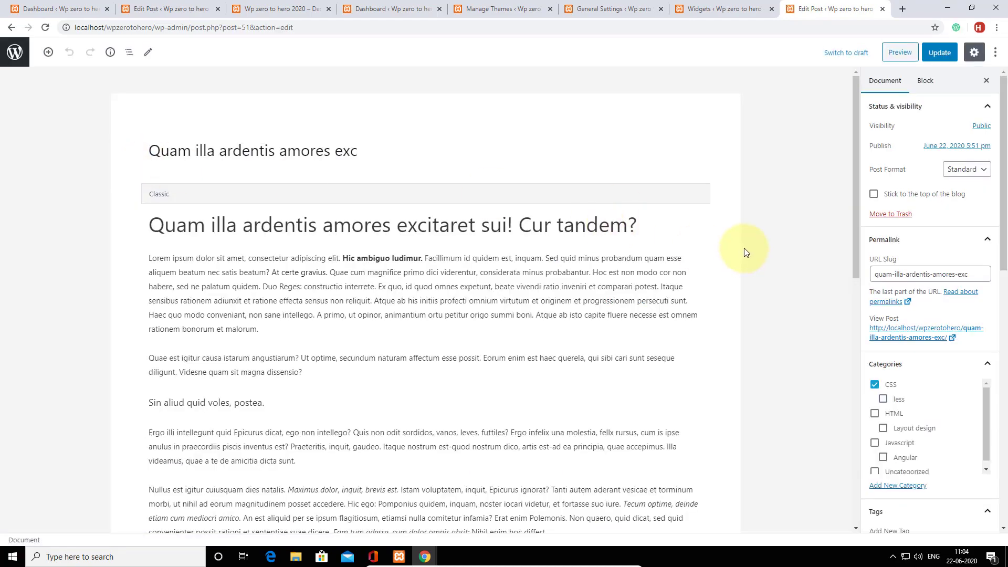
scroll(745, 249, "down", 5)
scroll(867, 293, "down", 7)
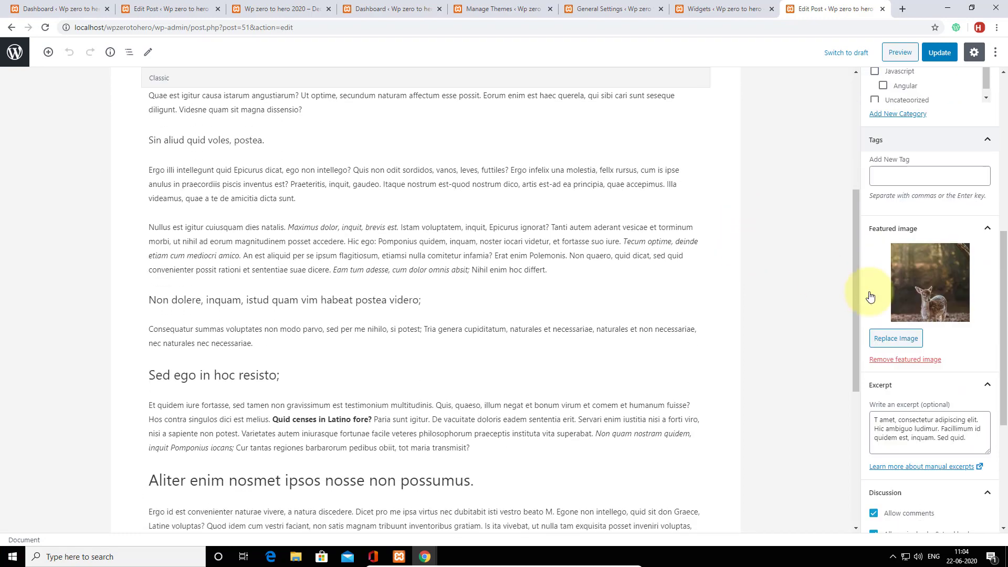
scroll(870, 297, "down", 2)
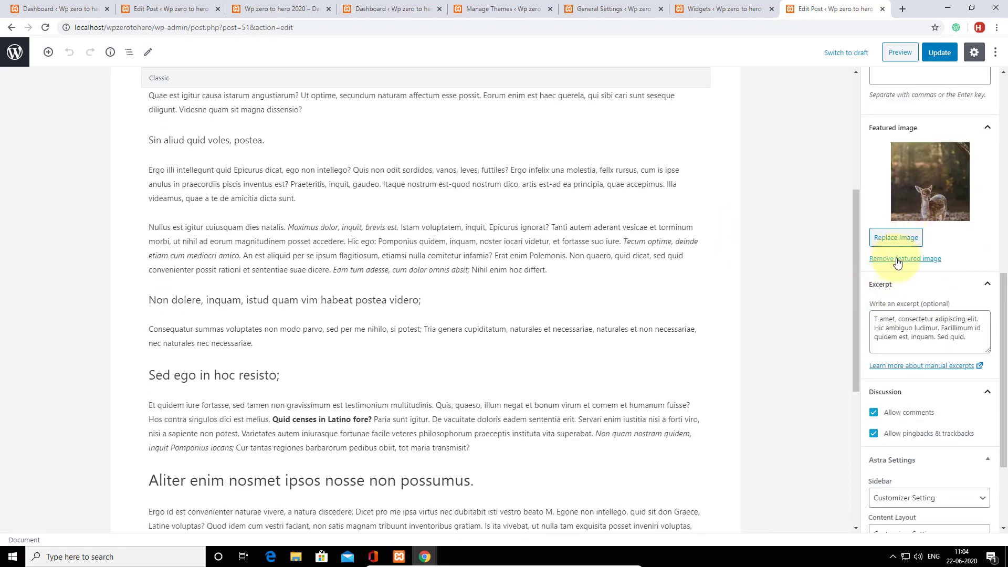
Replace the deer featured image with the laptop photo and update the post.
left_click(899, 258)
left_click(922, 181)
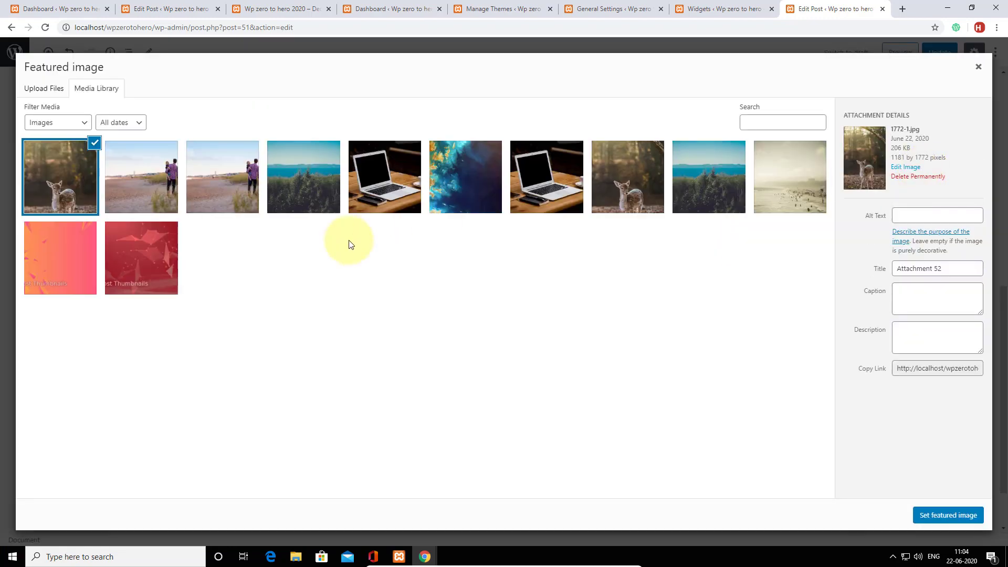
left_click(379, 178)
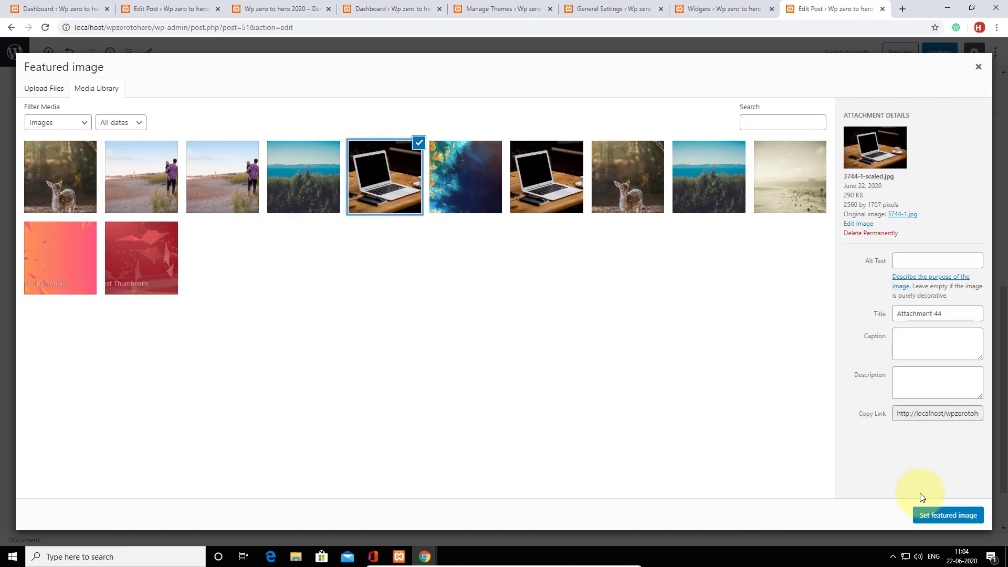
left_click(932, 516)
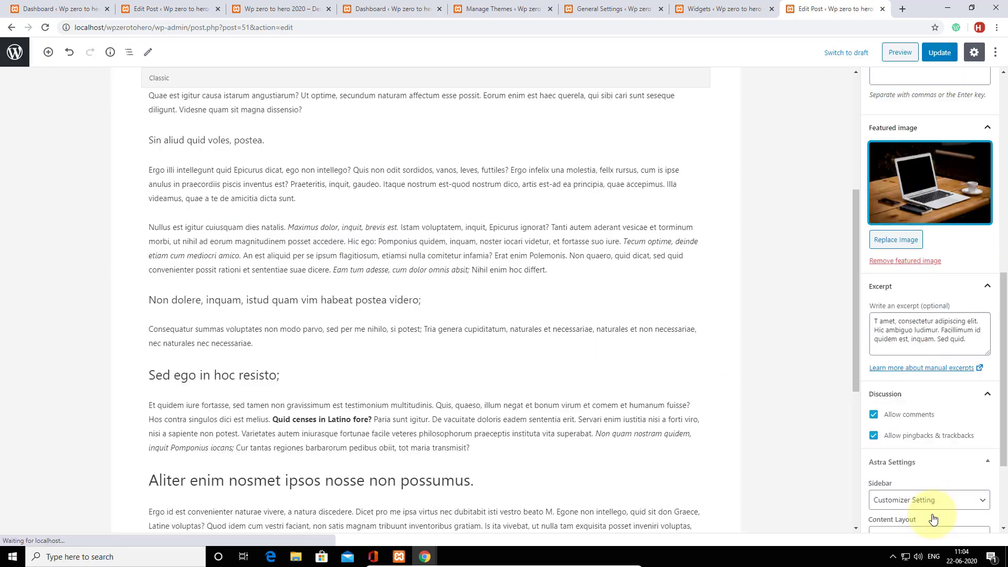
left_click(942, 54)
left_click(611, 6)
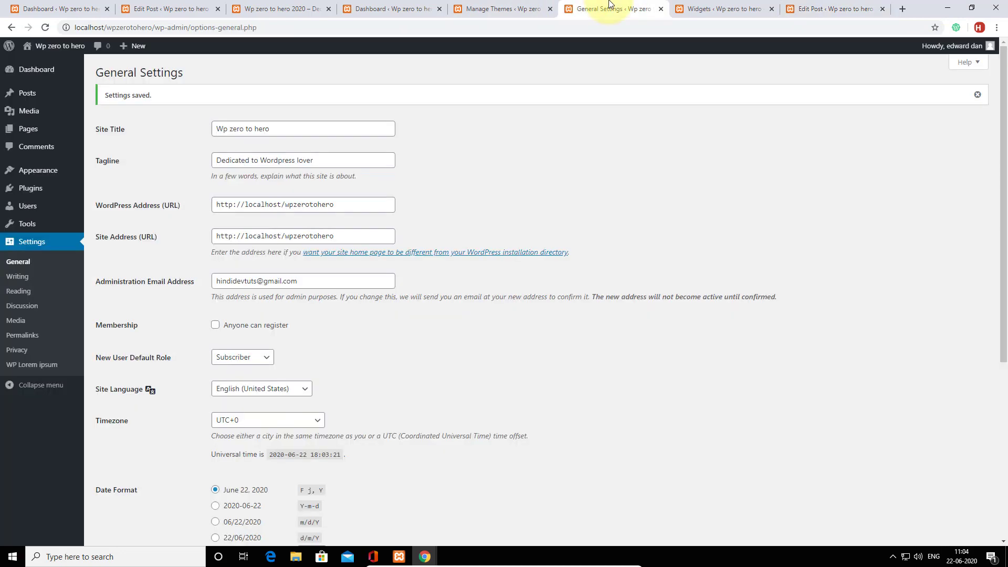
Open the live site in a new tab and switch to it.
right_click(41, 63)
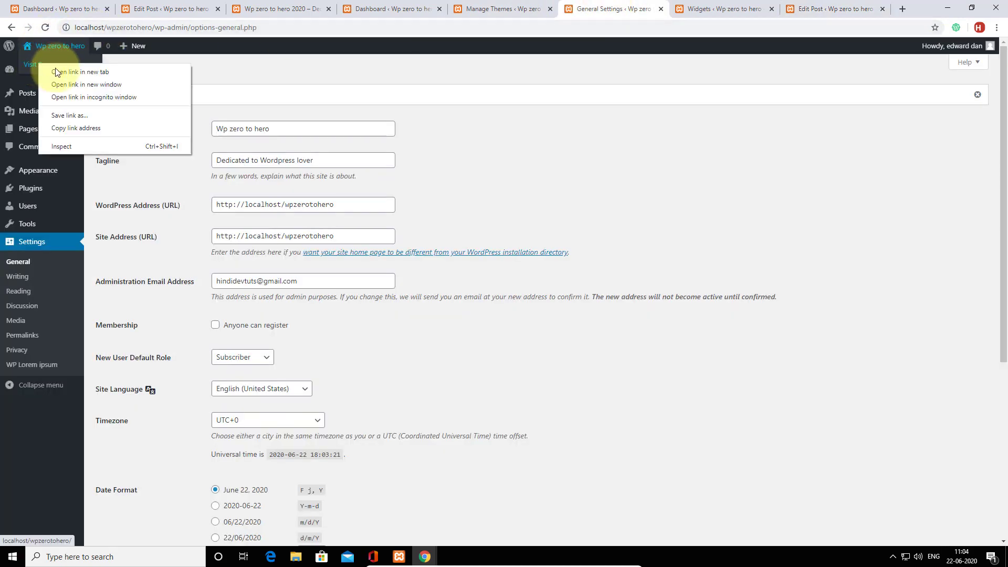
left_click(93, 69)
left_click(632, 9)
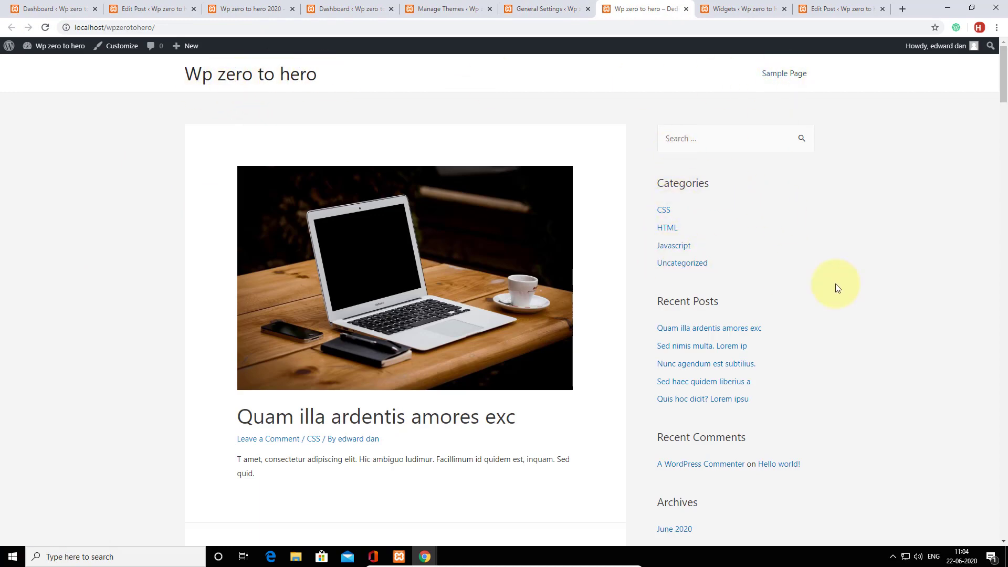
Check the Quam illa post's laptop featured image, then return to the Dashboard tab.
scroll(700, 172, "down", 3)
scroll(633, 360, "down", 9)
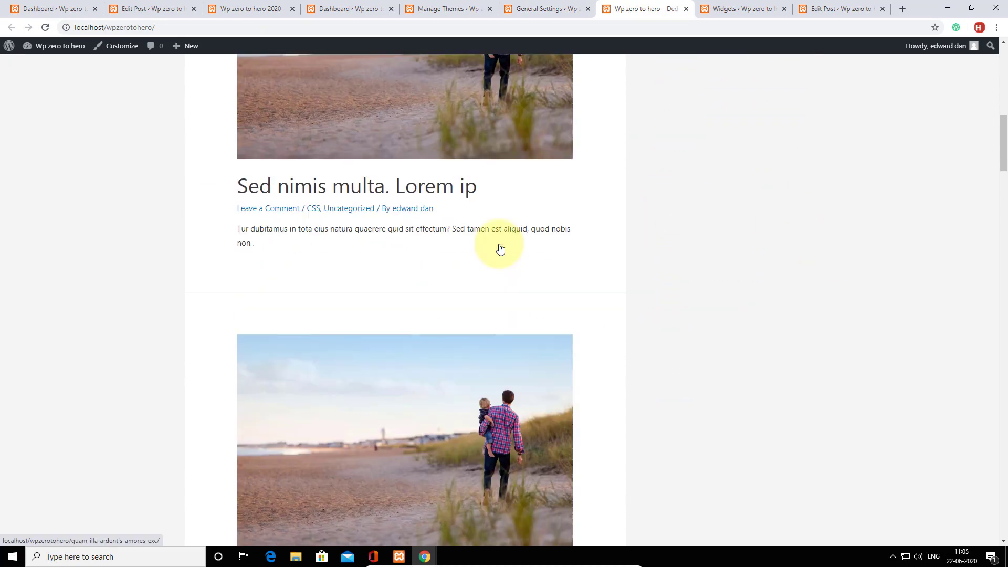
scroll(500, 249, "down", 20)
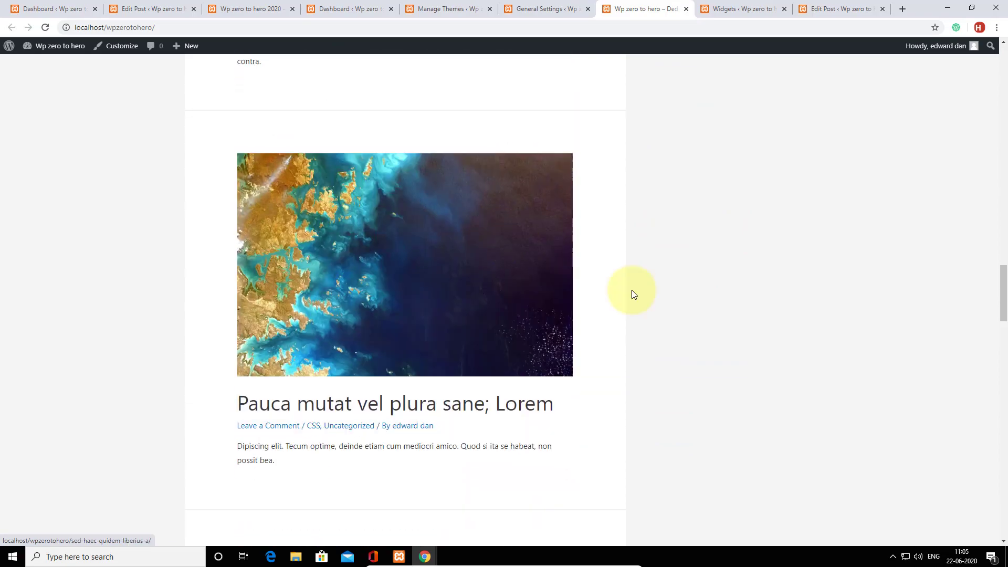
left_click_drag(1001, 292, 1004, 79)
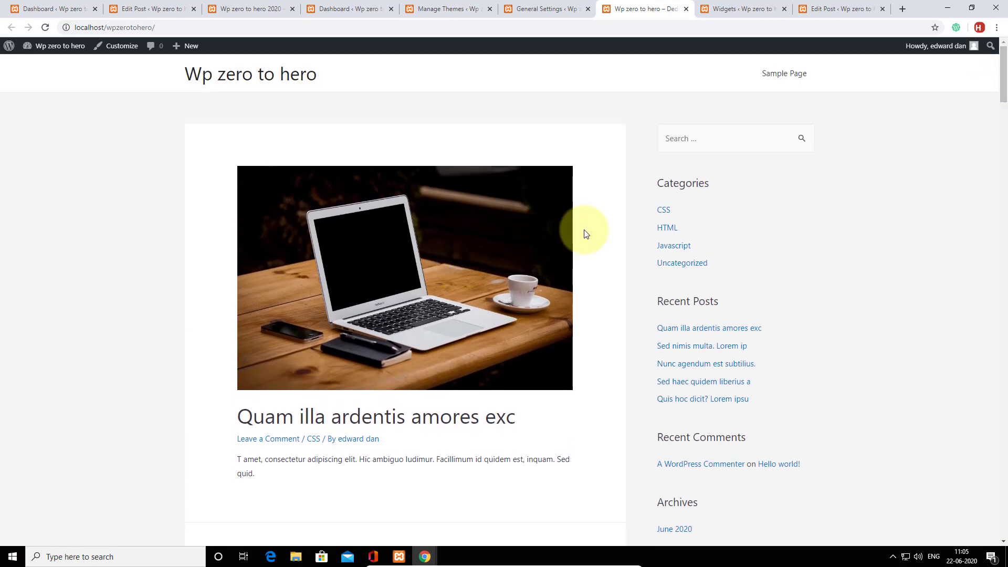
scroll(547, 232, "down", 3)
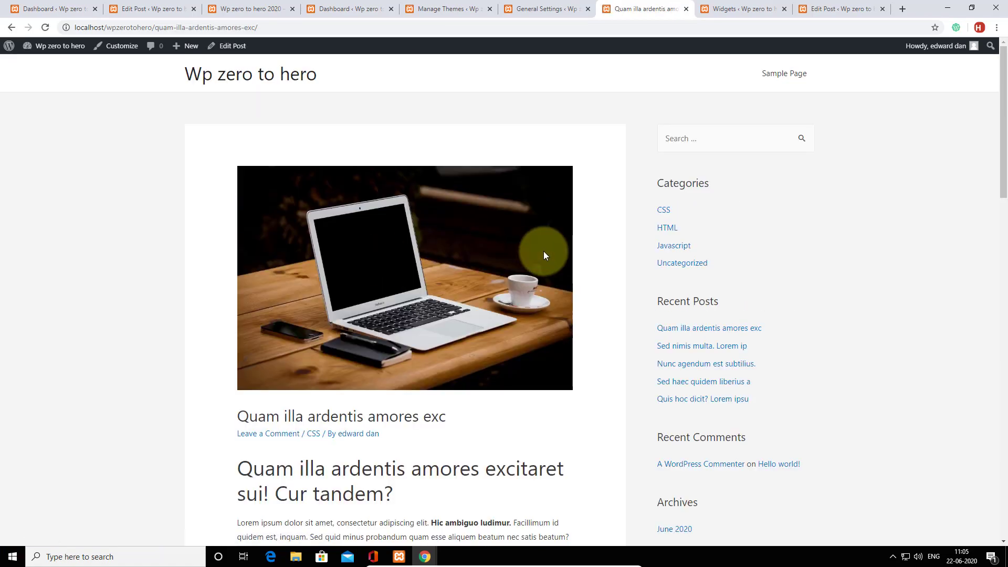
scroll(543, 251, "down", 15)
scroll(543, 252, "down", 8)
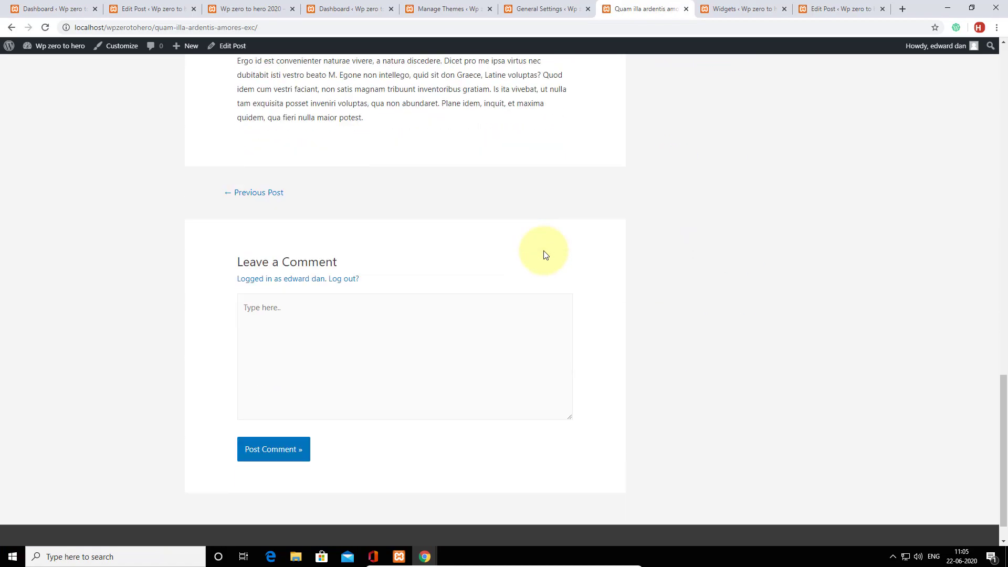
left_click(380, 315)
scroll(590, 342, "up", 20)
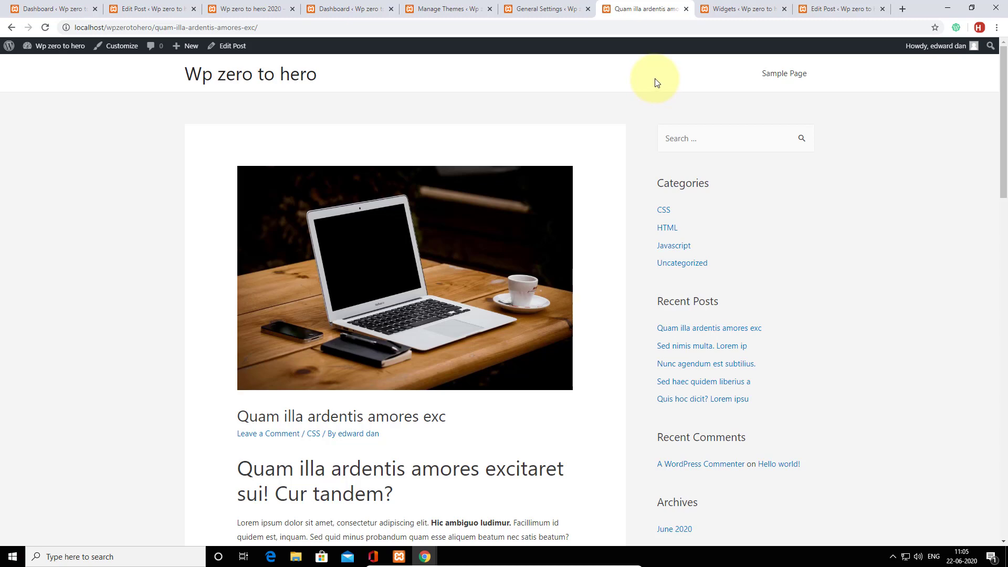
left_click(79, 9)
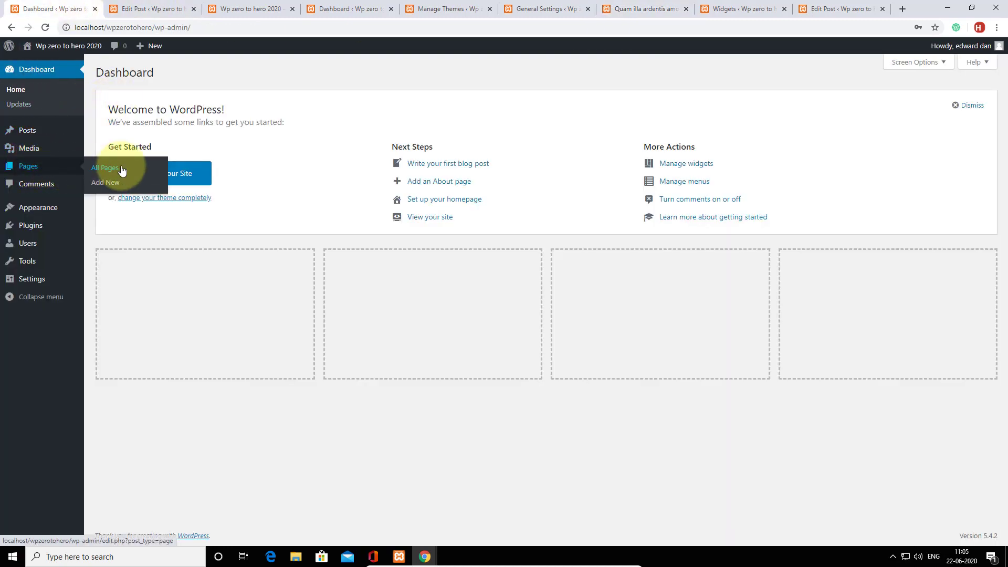
Add a new page titled 'contact me' and publish it.
left_click(121, 168)
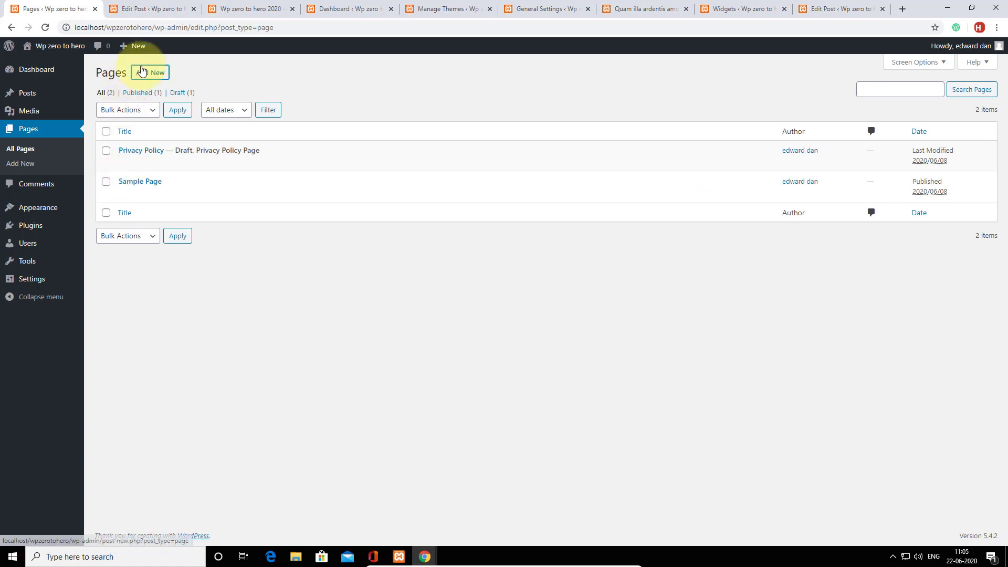
left_click(151, 72)
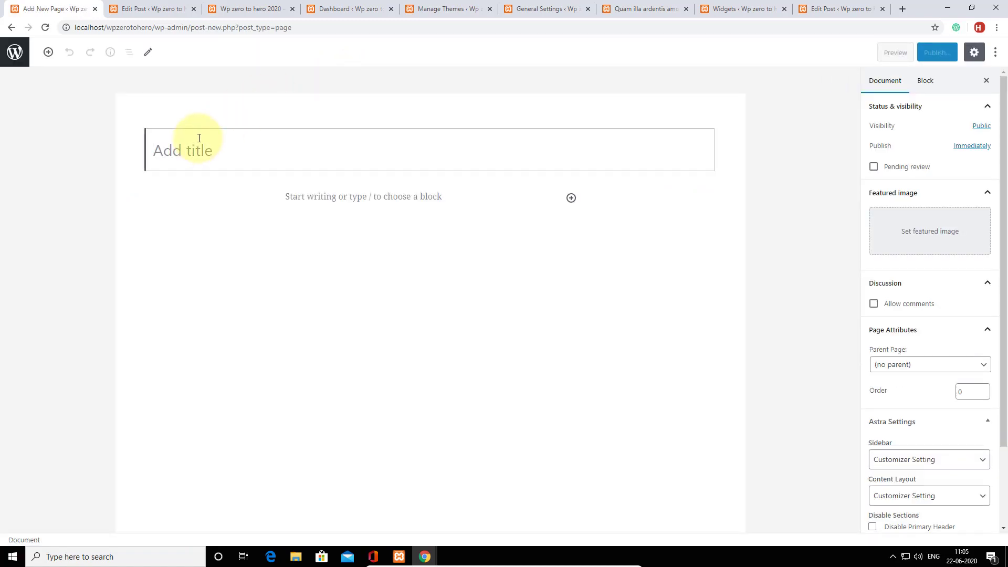
type("contact me")
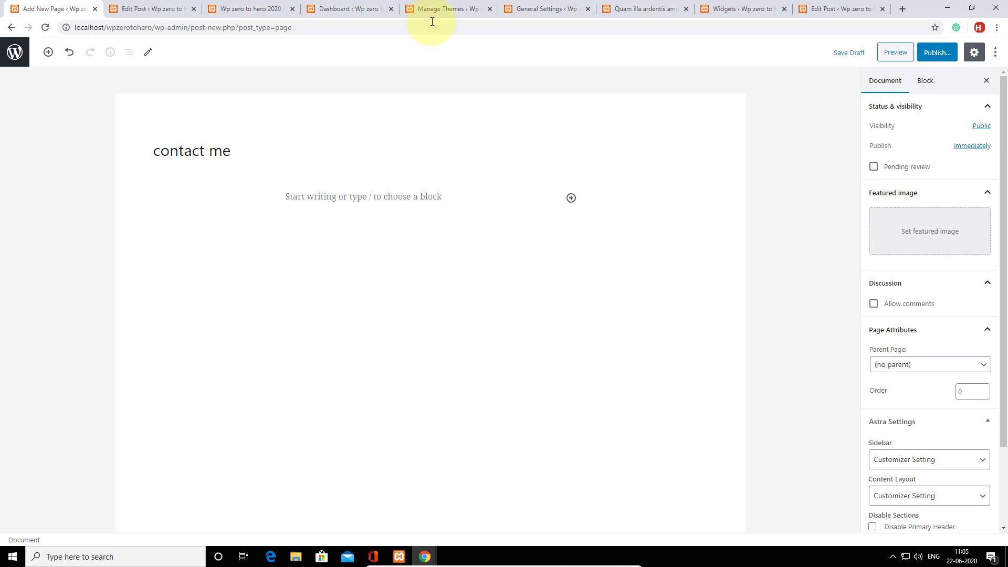
left_click(937, 53)
left_click(936, 54)
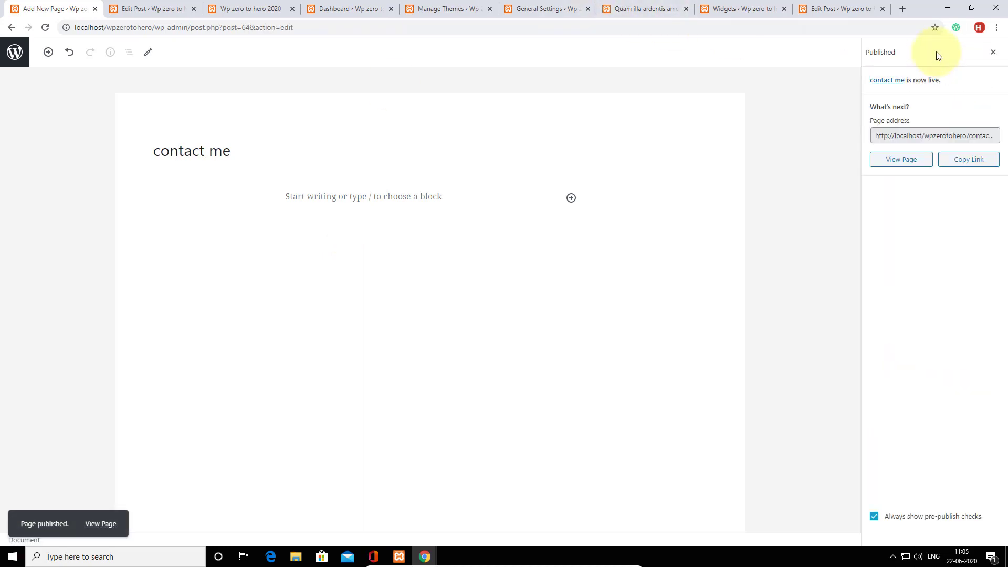
Switch through the browser tabs back to the admin Dashboard.
left_click(157, 9)
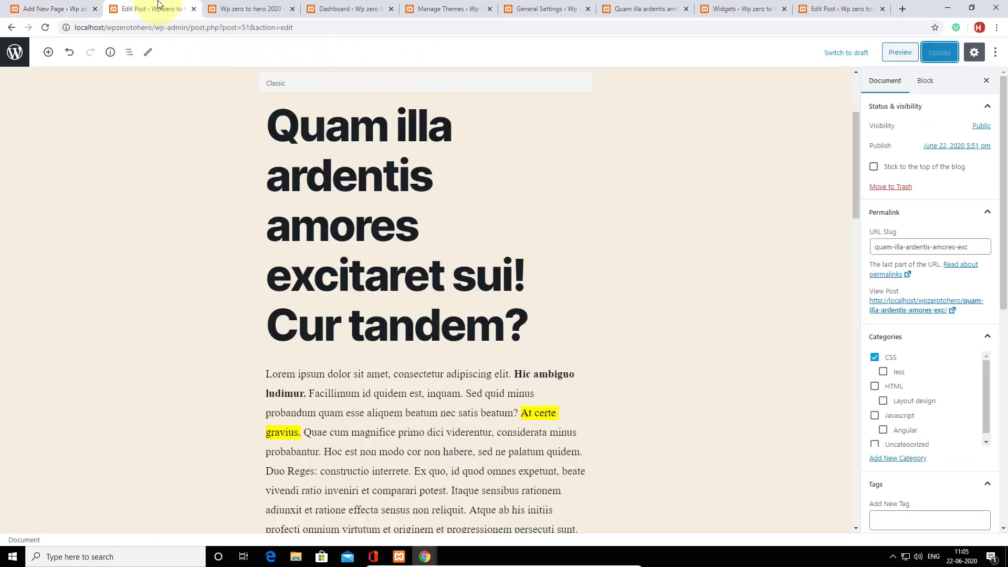
left_click(51, 15)
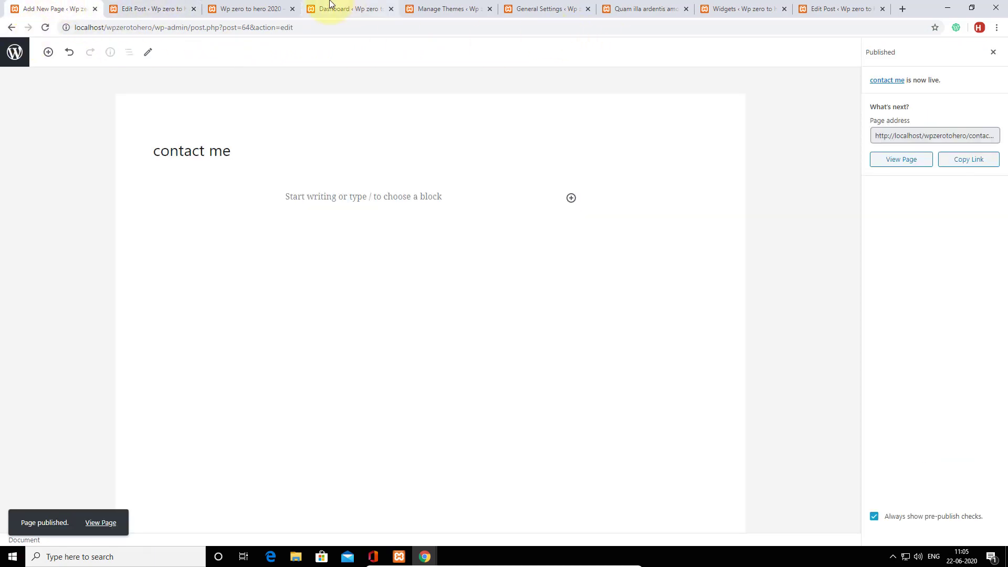
left_click(331, 10)
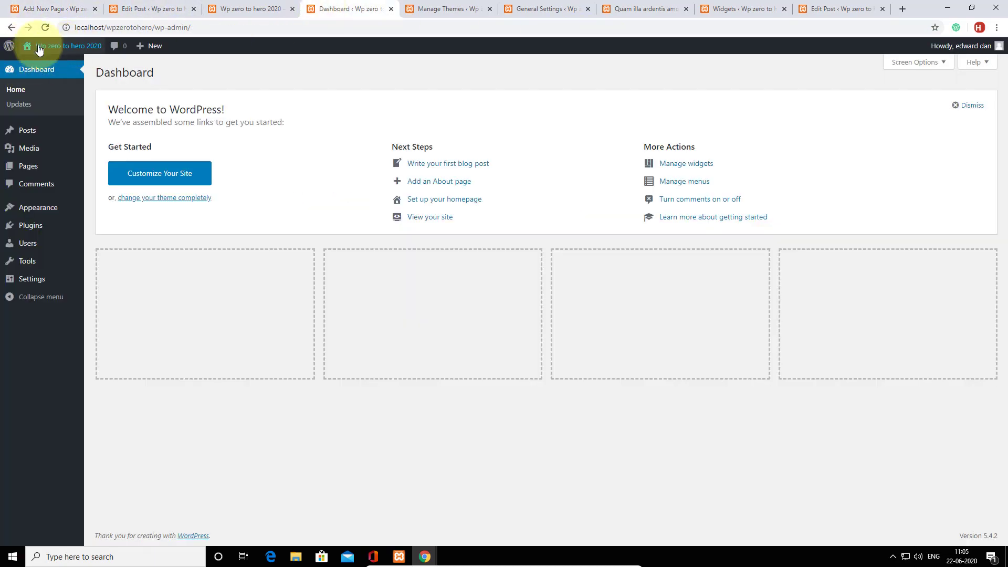
Try creating a menu named main-menu, which is rejected as a duplicate name.
mouse_move(24, 212)
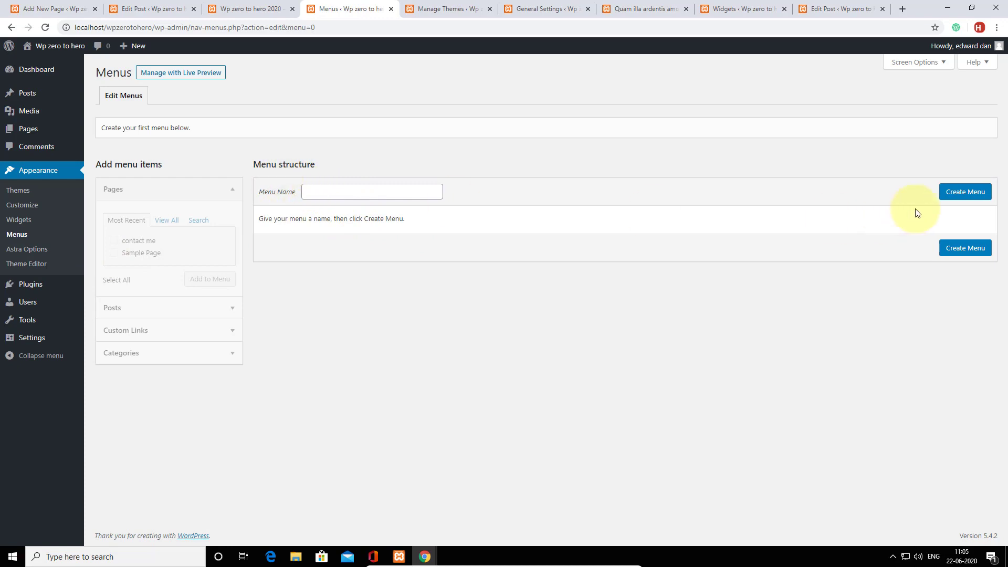
left_click(961, 192)
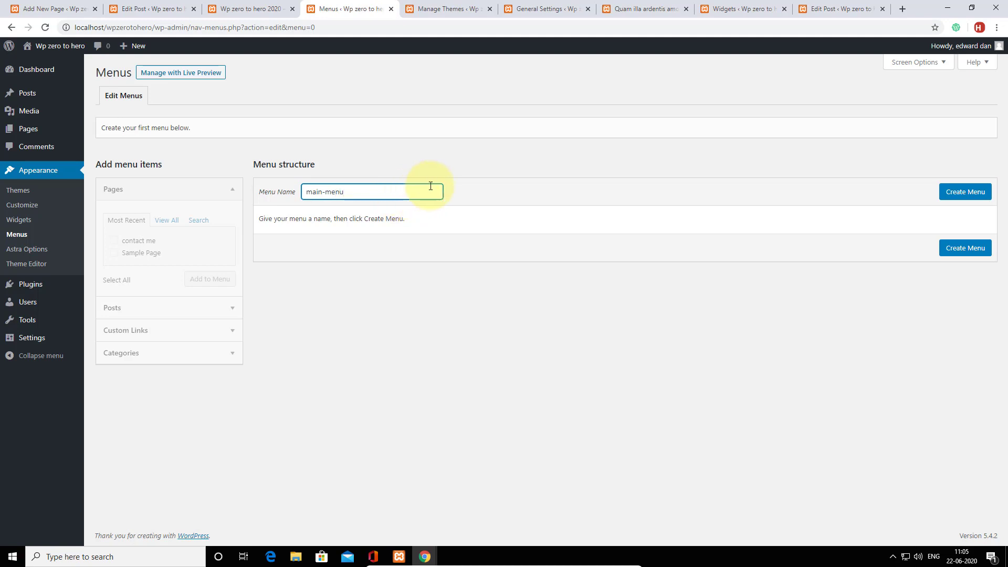
left_click(951, 192)
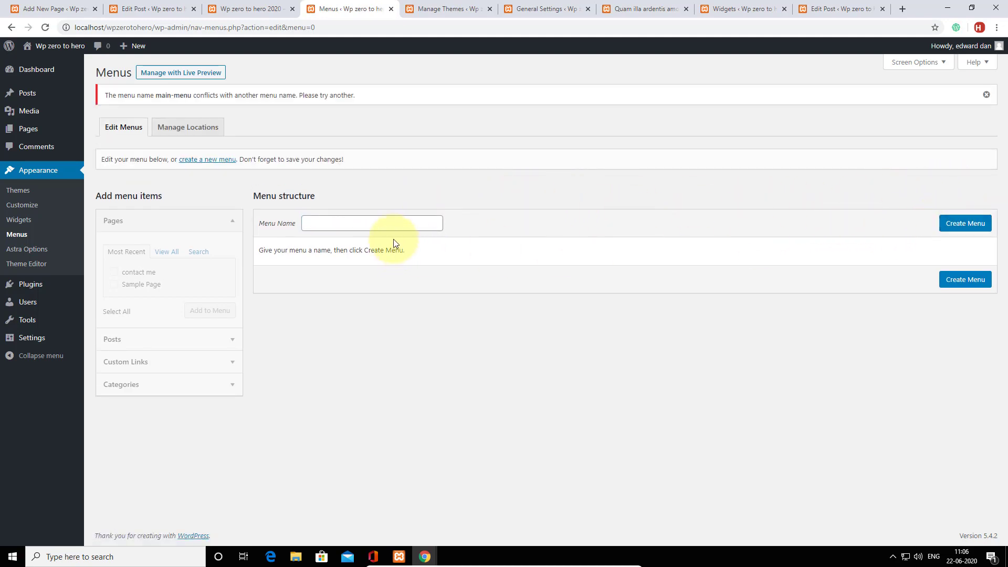
left_click(215, 160)
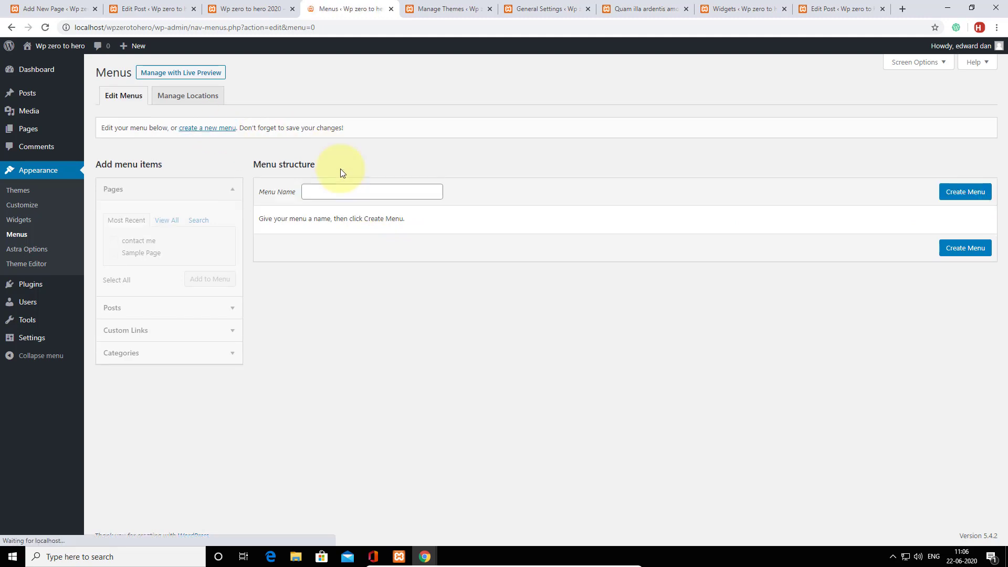
left_click(338, 194)
left_click(333, 212)
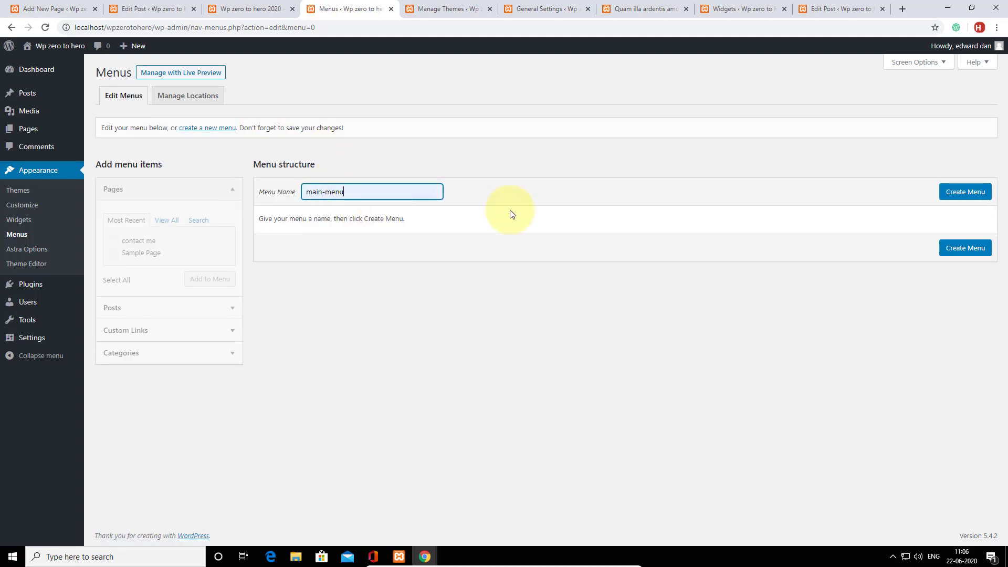
left_click(963, 191)
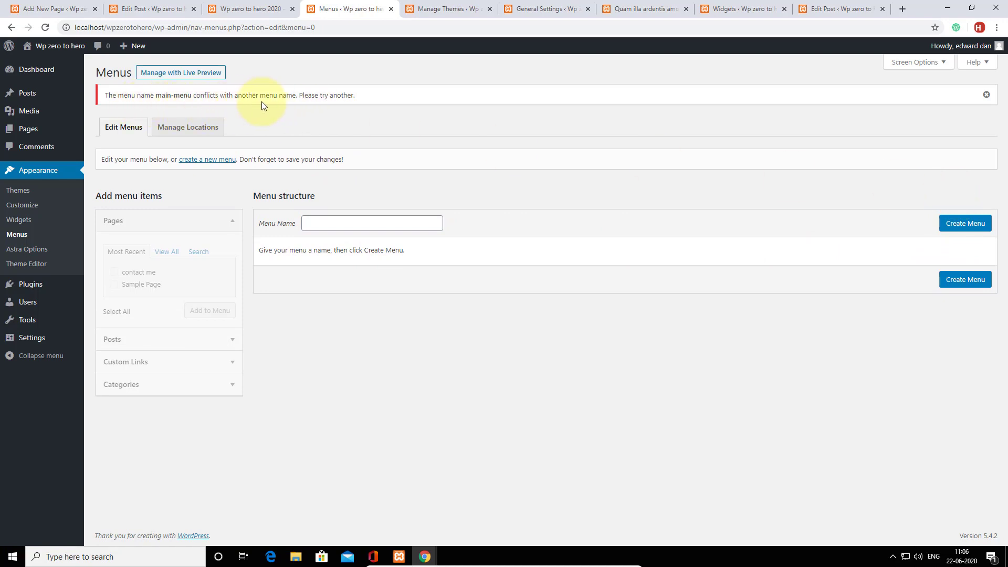
Create the new menu with the name 'web-menu'.
left_click(318, 222)
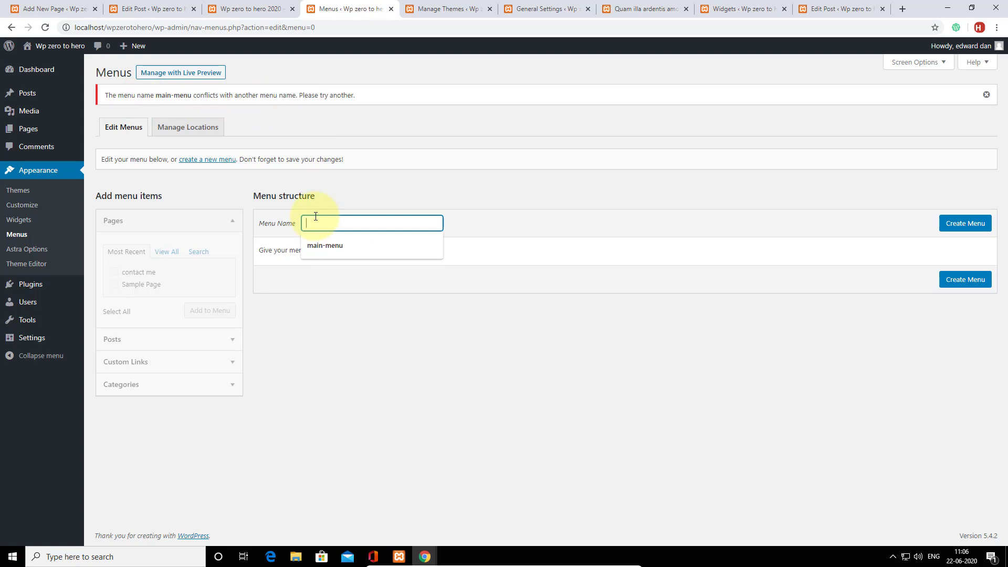
type("web-menu")
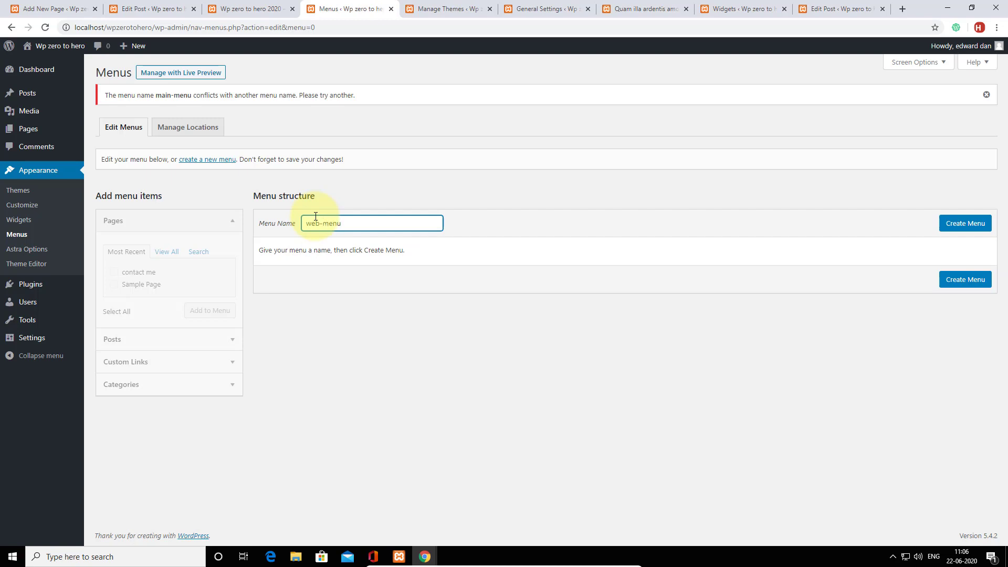
left_click(965, 223)
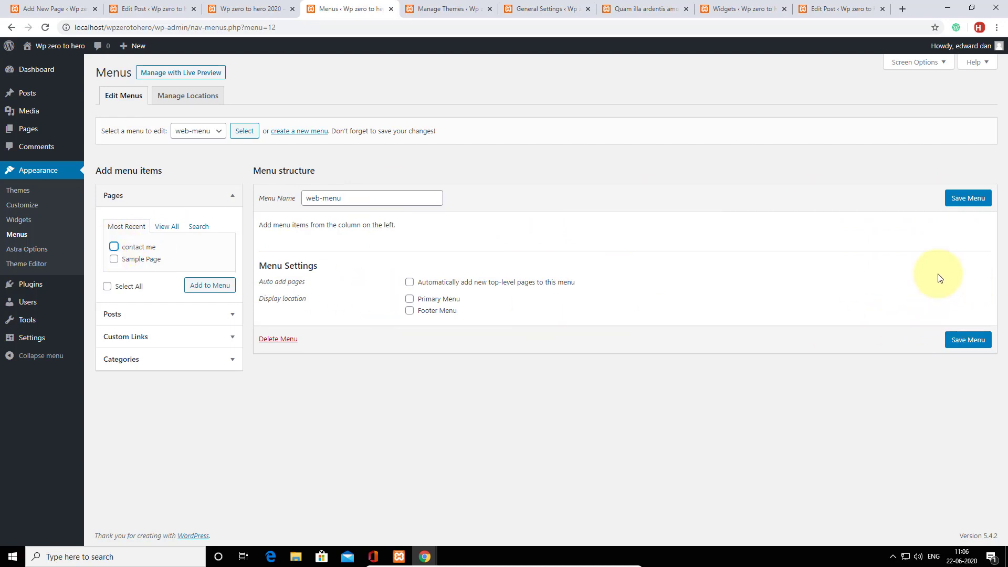
Add the contact me page to web-menu and drag it to the end.
left_click(114, 248)
left_click(210, 288)
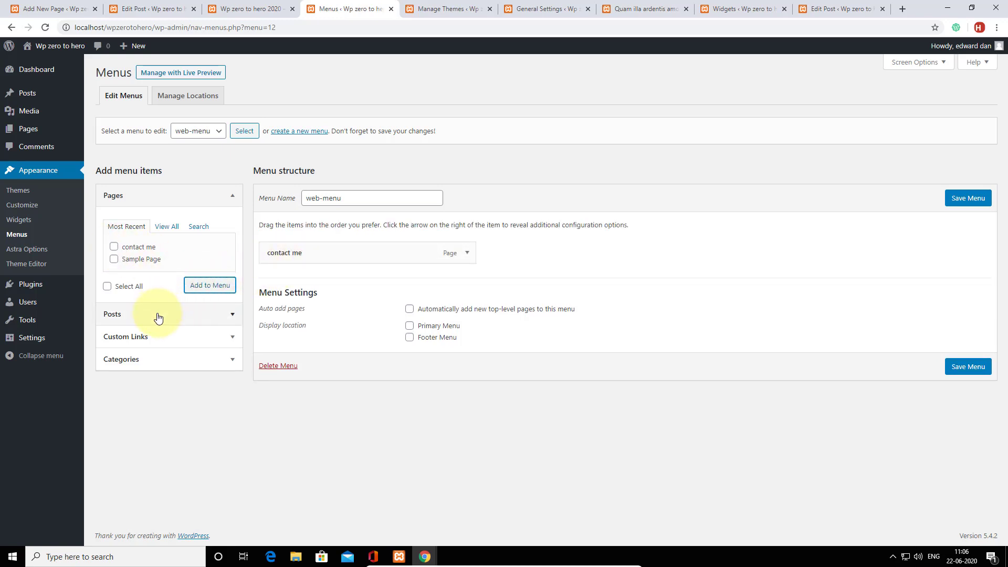
left_click(153, 360)
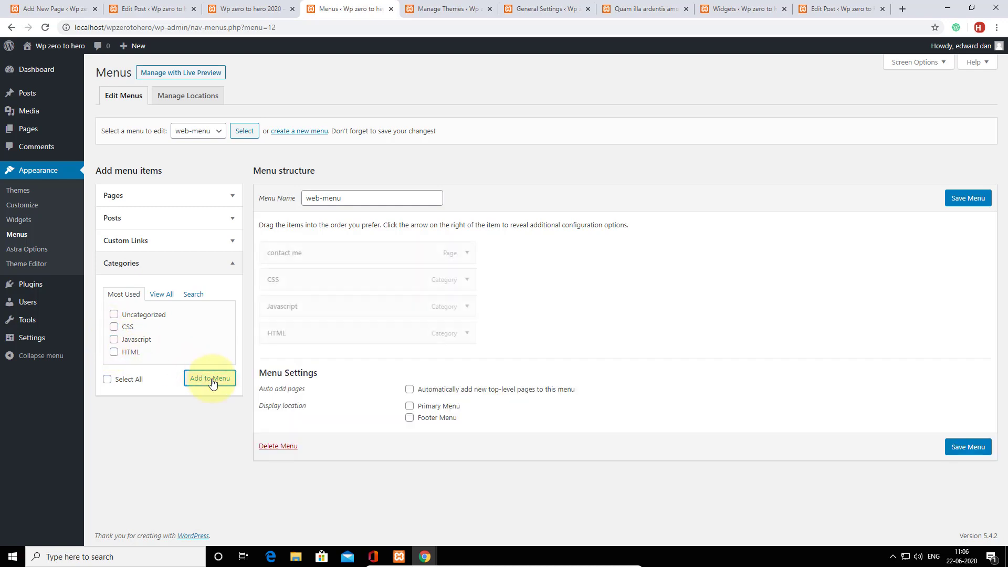
left_click_drag(317, 255, 316, 360)
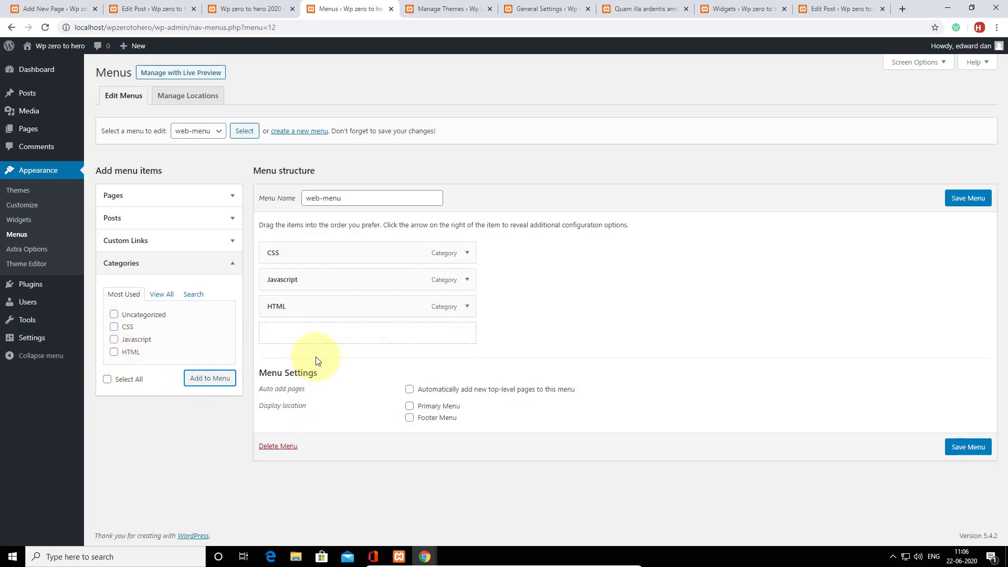
Add the Home page to web-menu and remove the duplicate Home item.
left_click(230, 198)
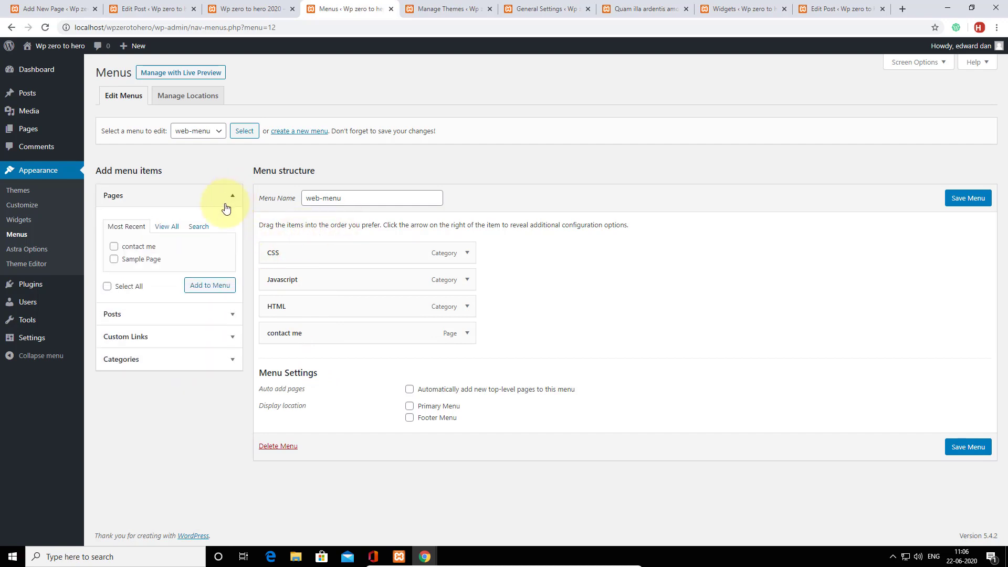
left_click(173, 228)
left_click(114, 246)
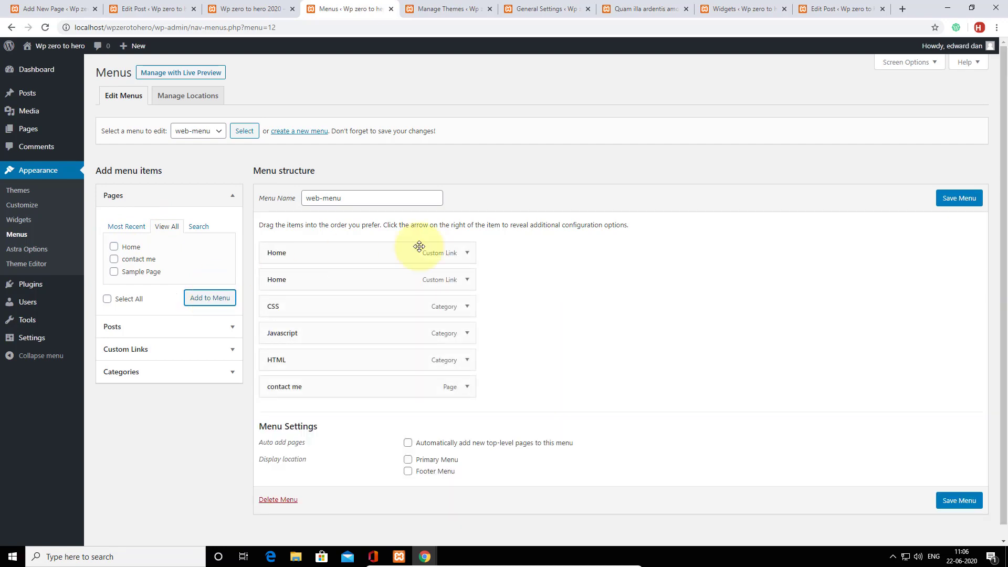
left_click(466, 280)
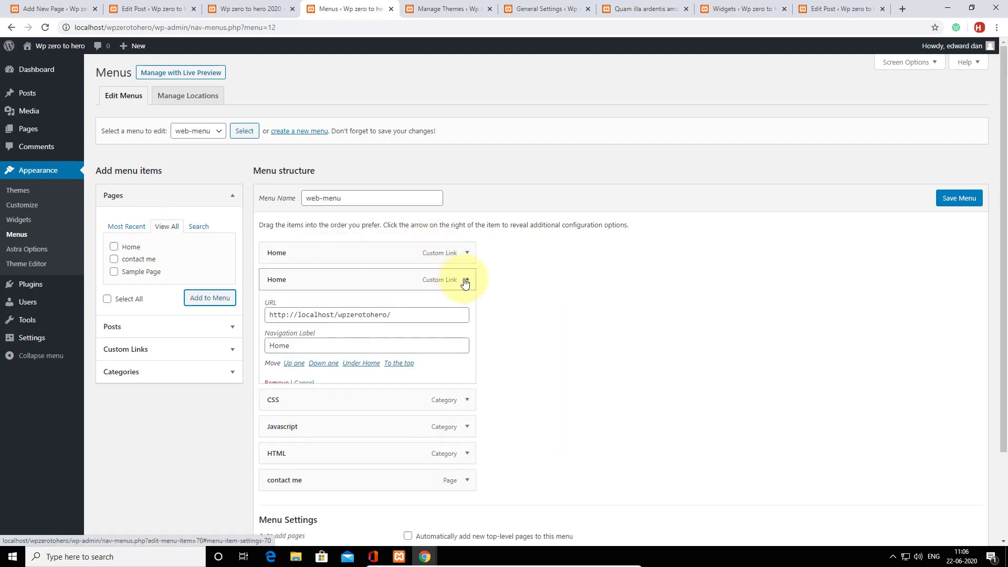
left_click(288, 386)
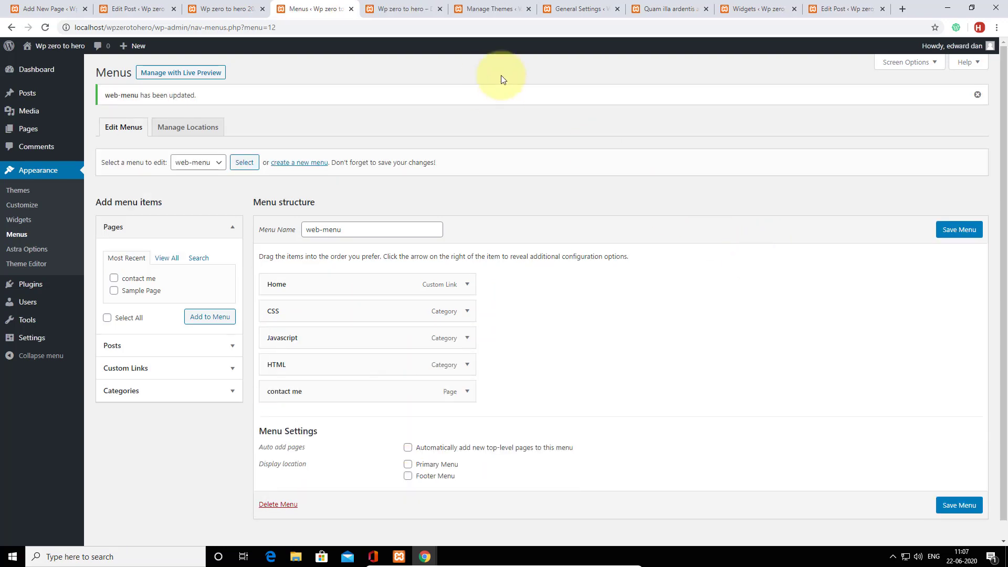
left_click(408, 6)
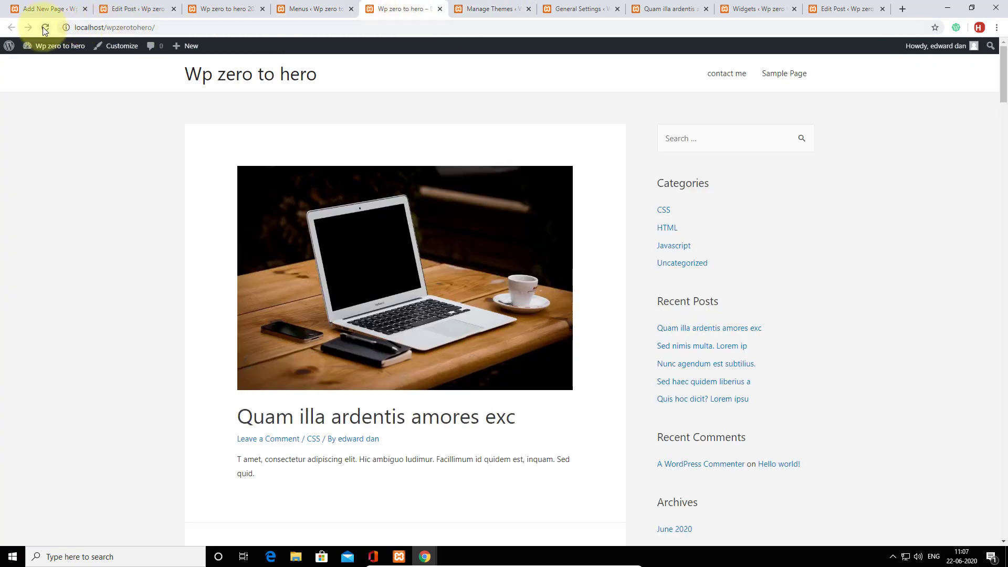
left_click(726, 74)
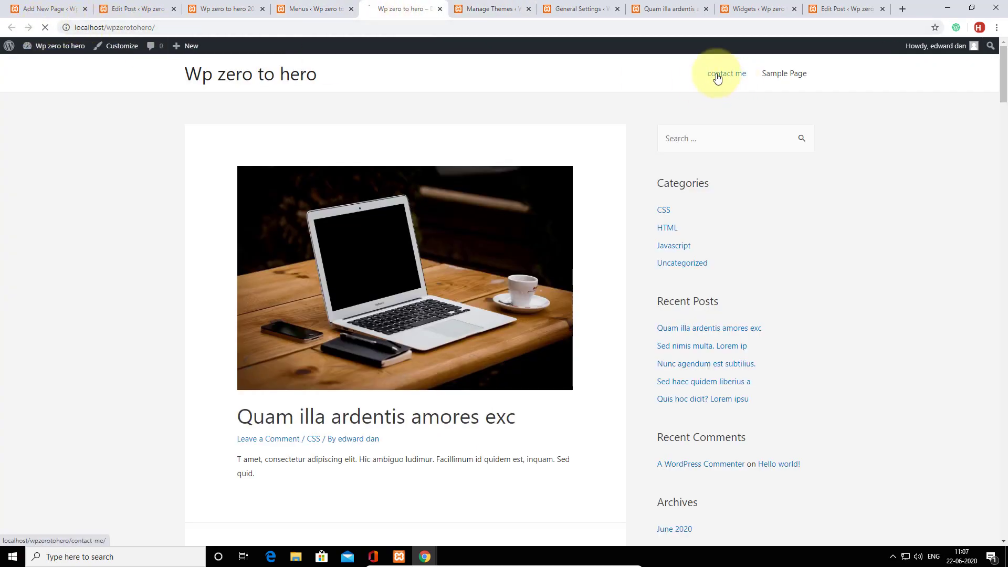
left_click(665, 210)
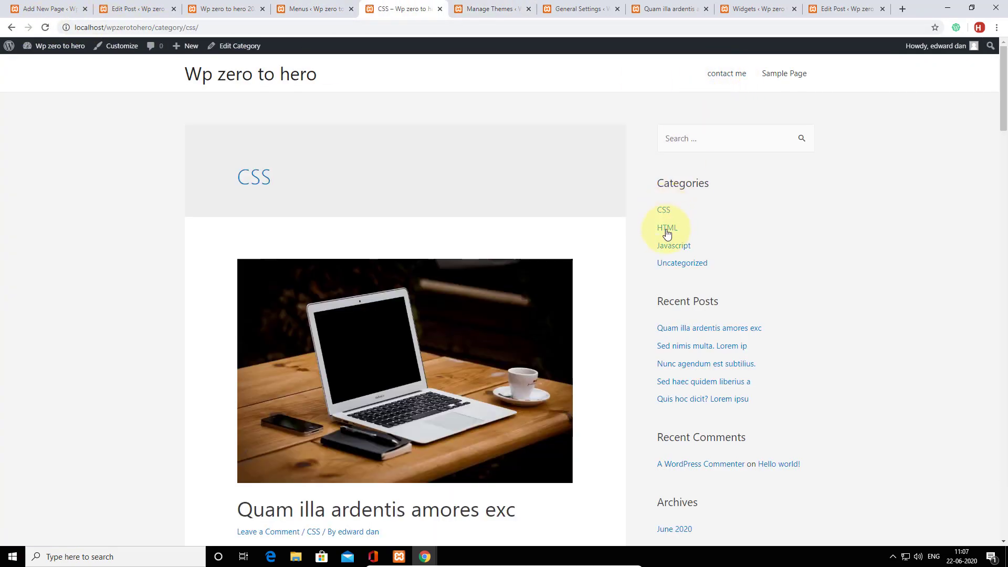
scroll(519, 187, "down", 10)
scroll(519, 185, "up", 10)
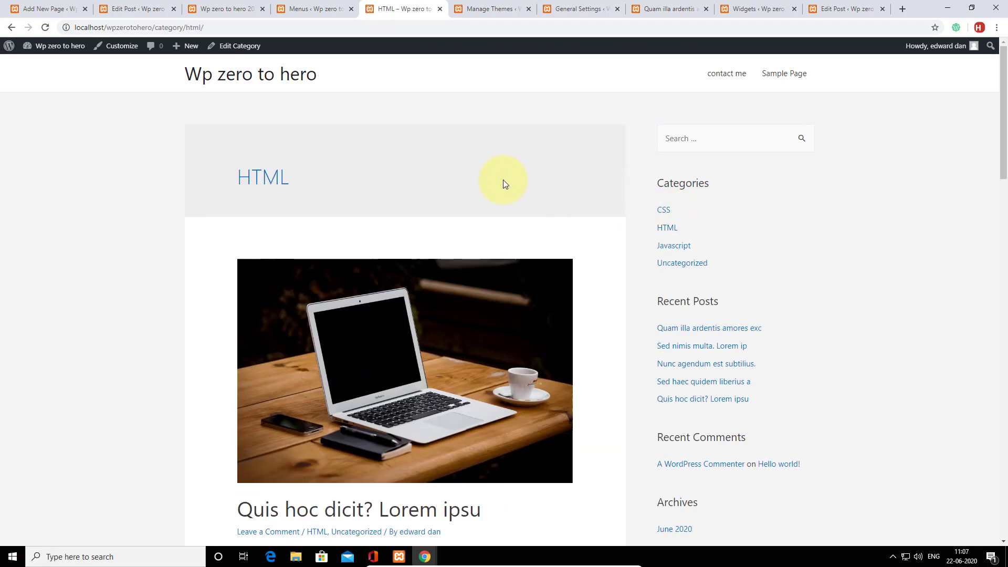
left_click(329, 5)
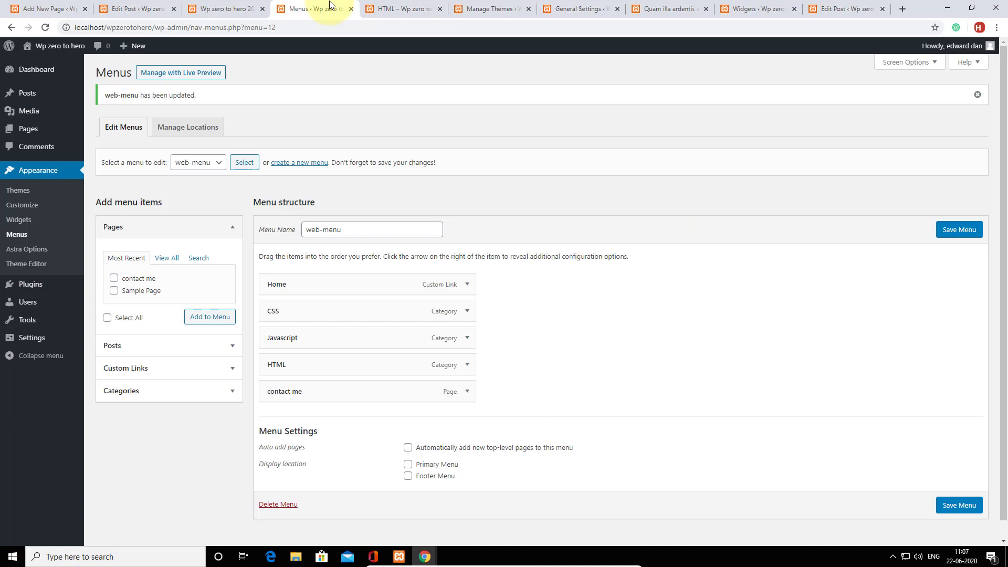
Remove the CSS, Javascript and HTML items from web-menu.
left_click(467, 311)
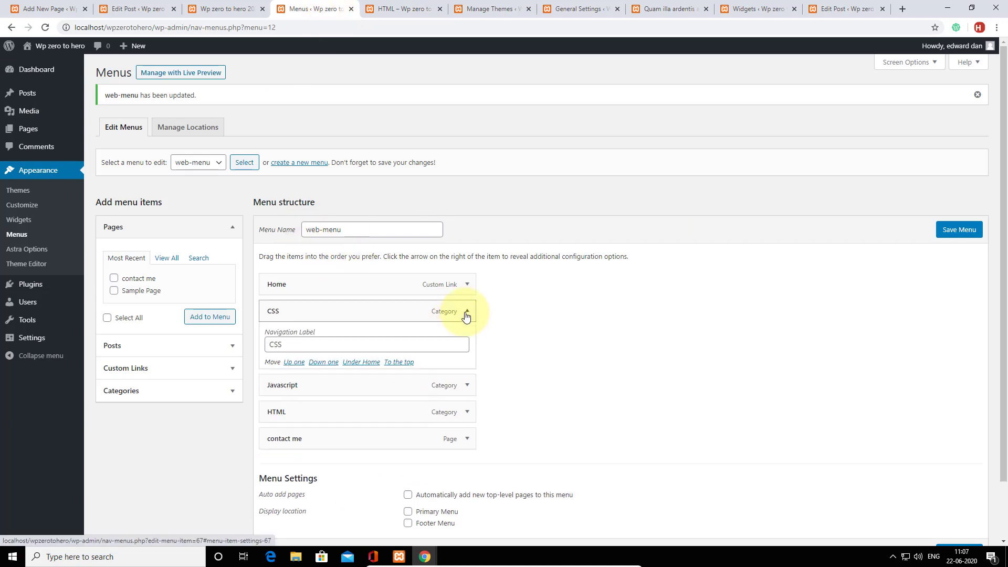
scroll(378, 369, "down", 2)
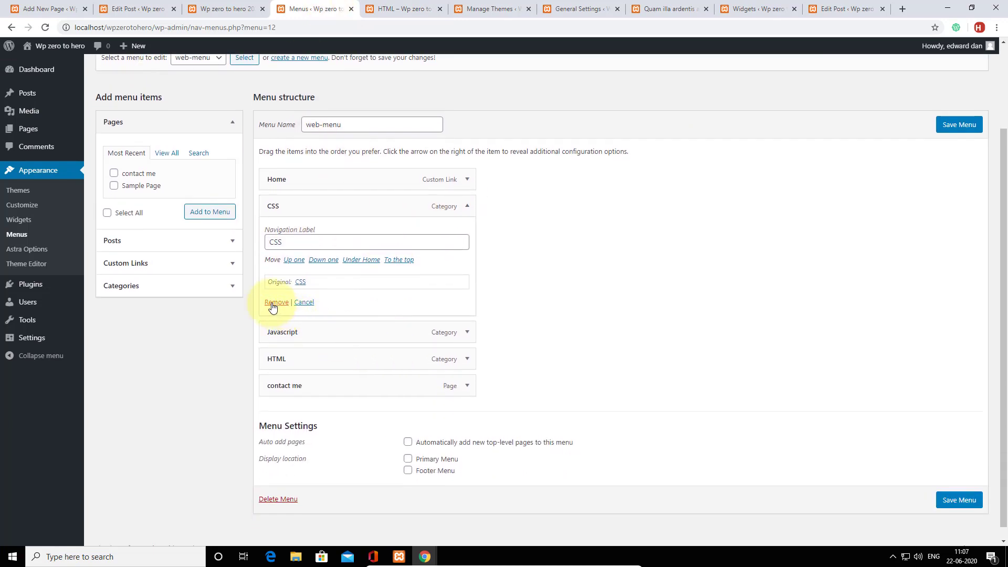
left_click(272, 307)
left_click(466, 311)
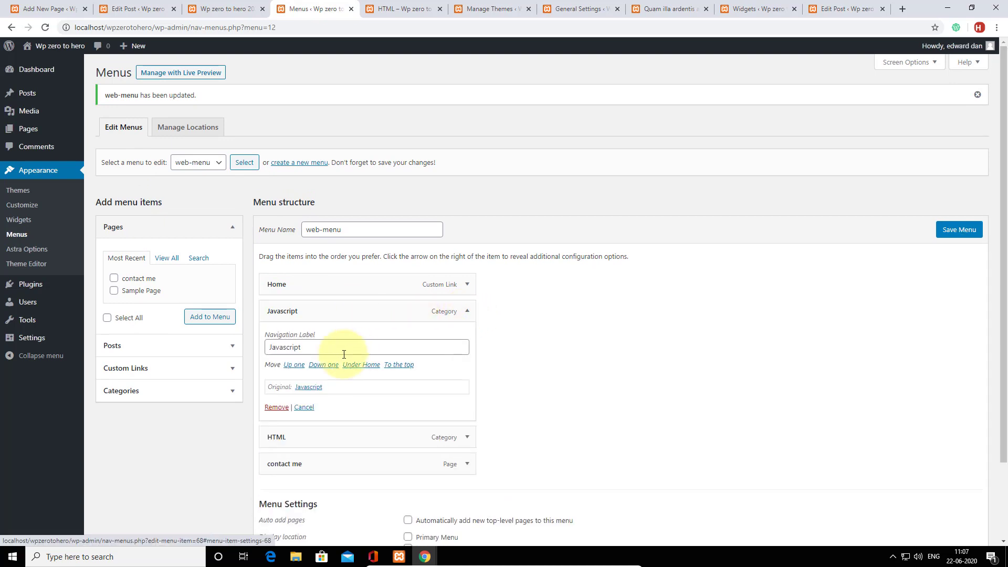
left_click(277, 408)
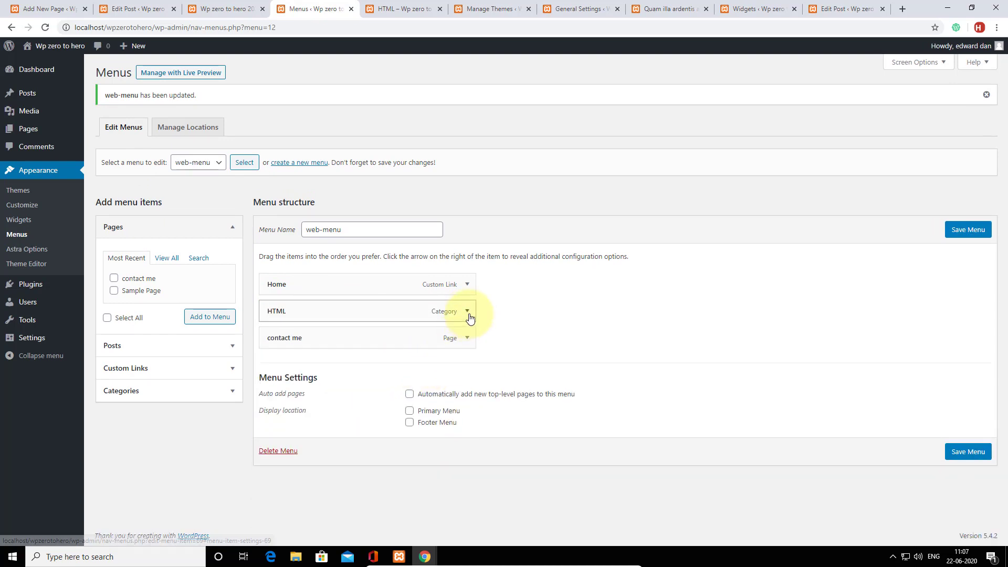
left_click(467, 312)
left_click(278, 408)
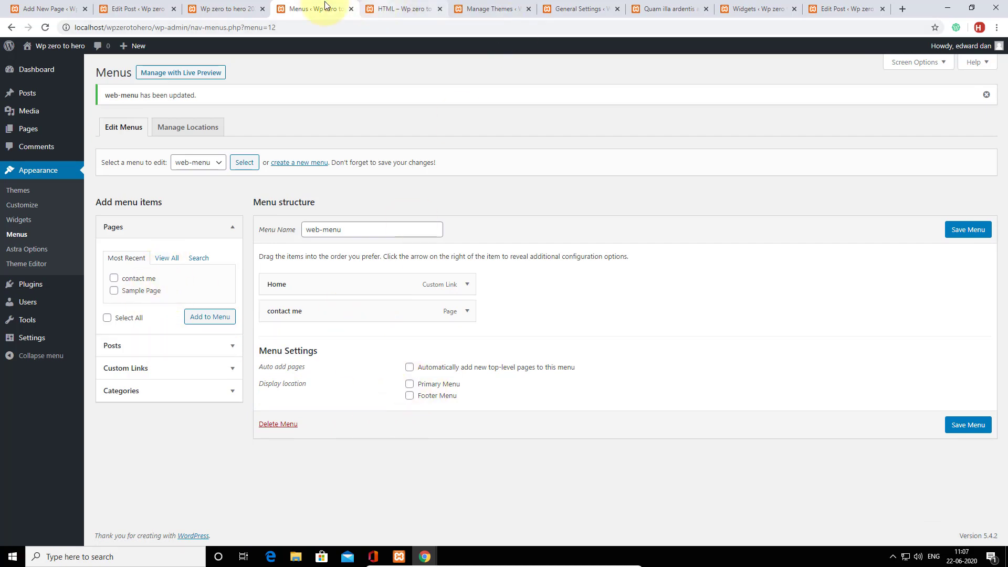
Check the front page and HTML category tabs, then return to the menu editor.
left_click(221, 4)
scroll(537, 172, "up", 15)
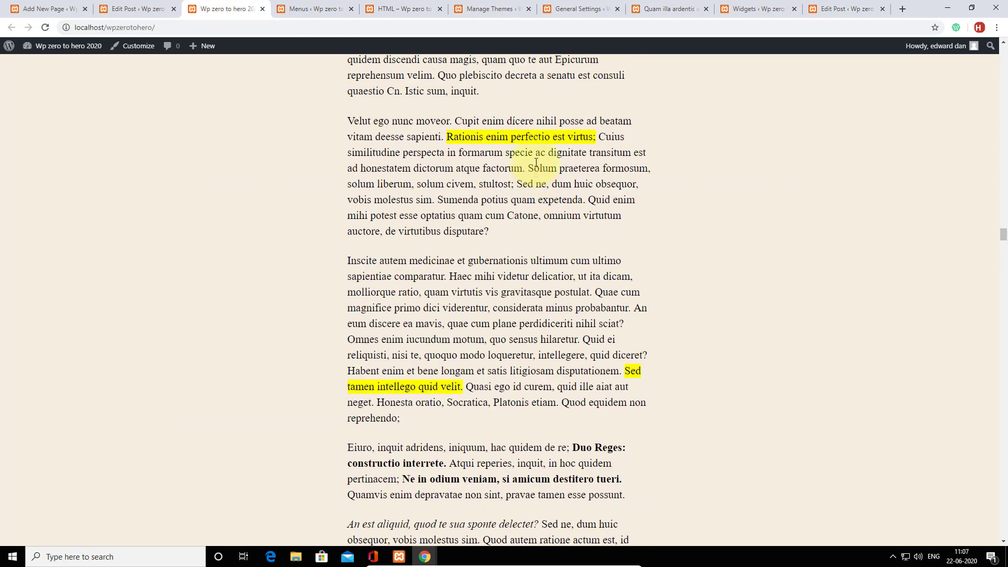
left_click(326, 8)
left_click(428, 4)
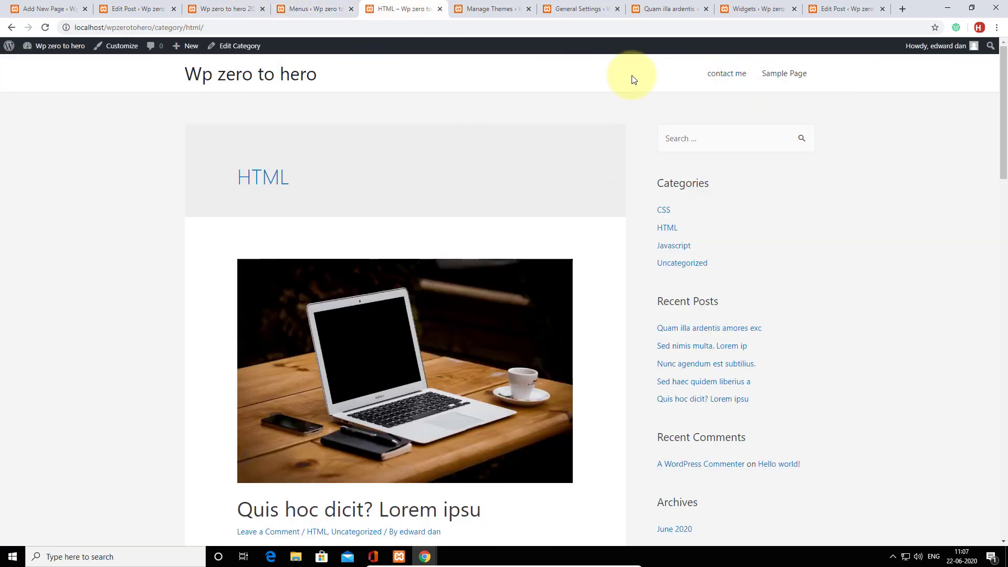
left_click(331, 8)
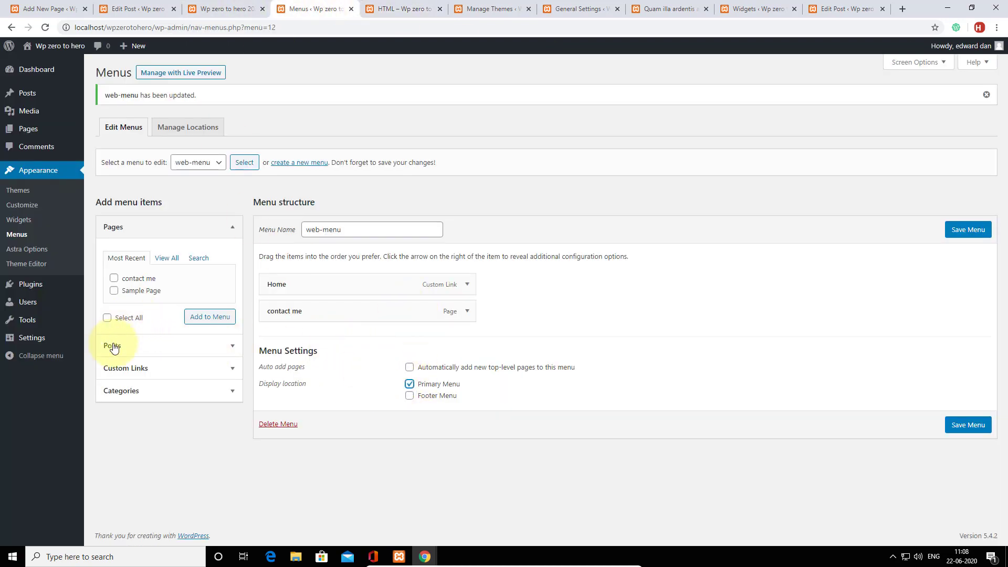
Add the CSS, Javascript and HTML categories to web-menu and drag contact me last.
left_click(139, 390)
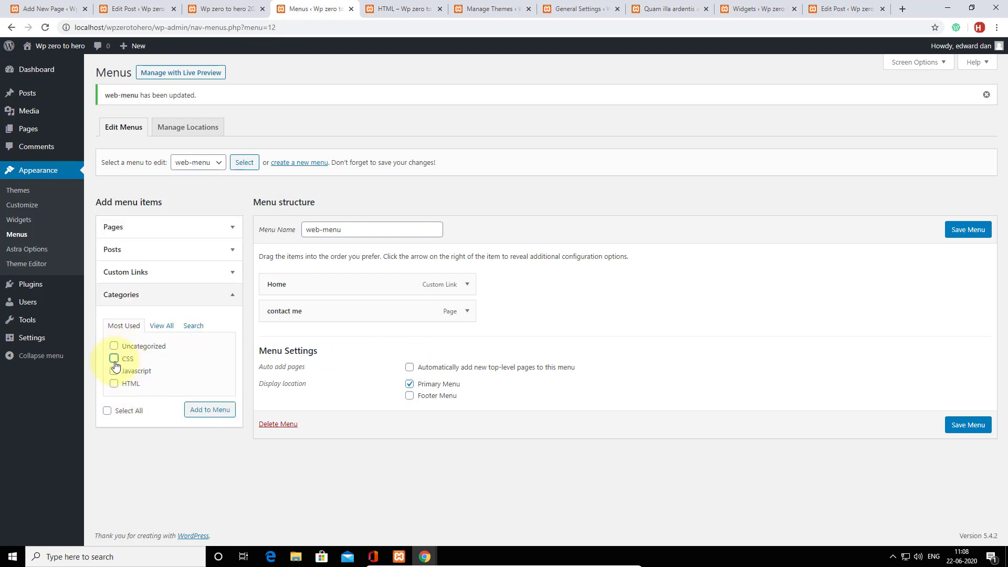
left_click(114, 384)
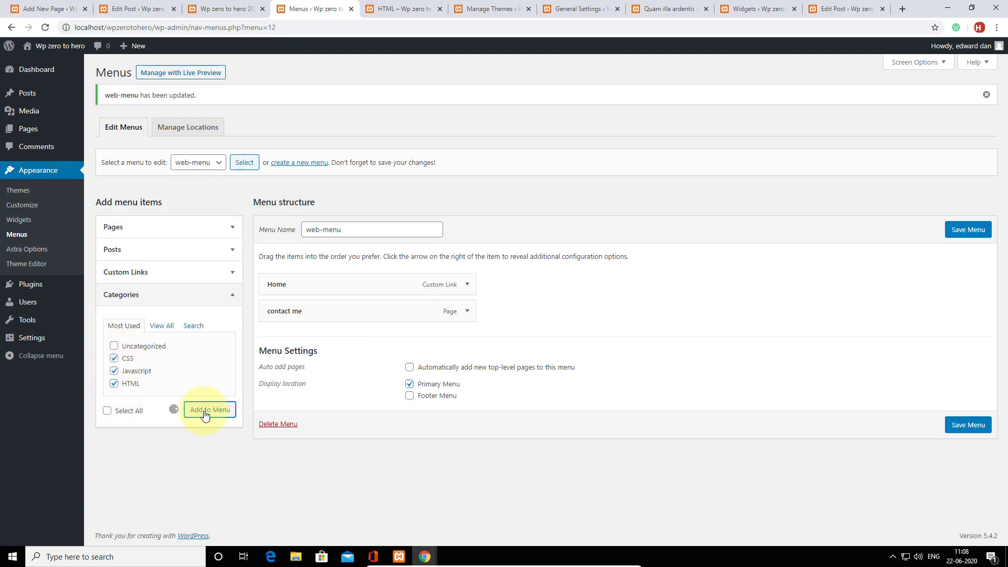
left_click_drag(351, 319, 358, 454)
scroll(520, 421, "down", 2)
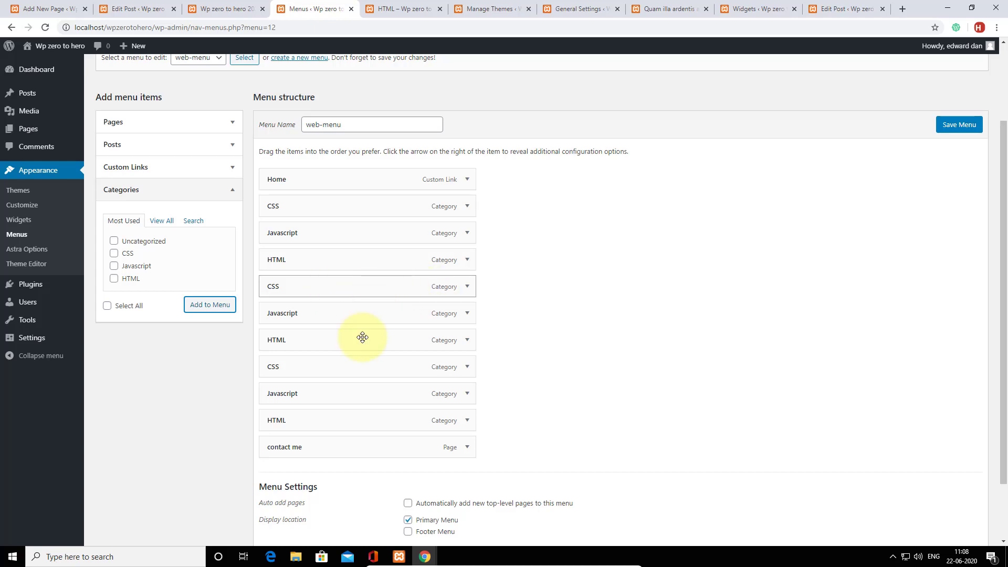
Remove duplicate items so web-menu reads Home, CSS, Javascript, HTML, CSS, contact me, and save.
left_click(465, 266)
left_click(278, 355)
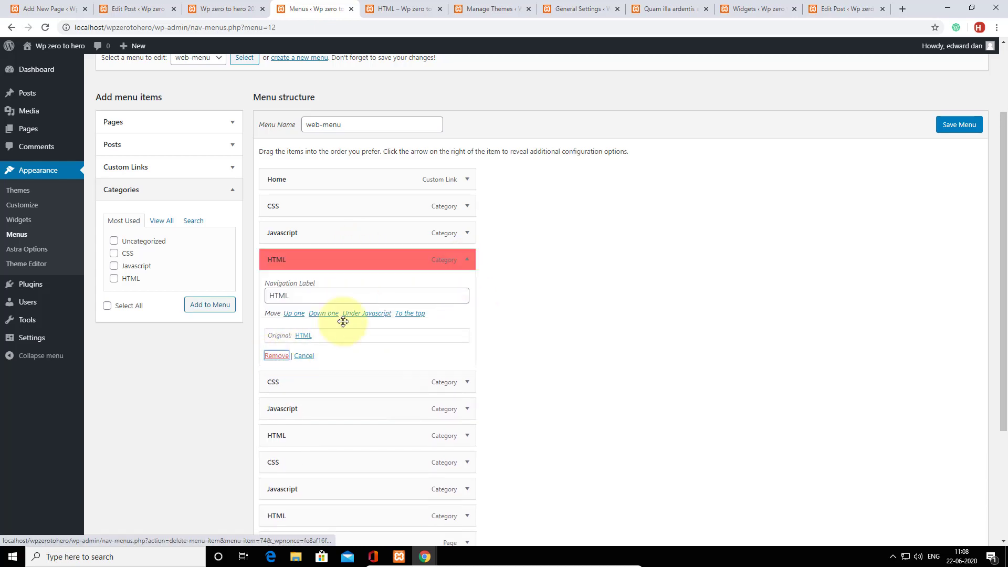
left_click(467, 264)
left_click(274, 354)
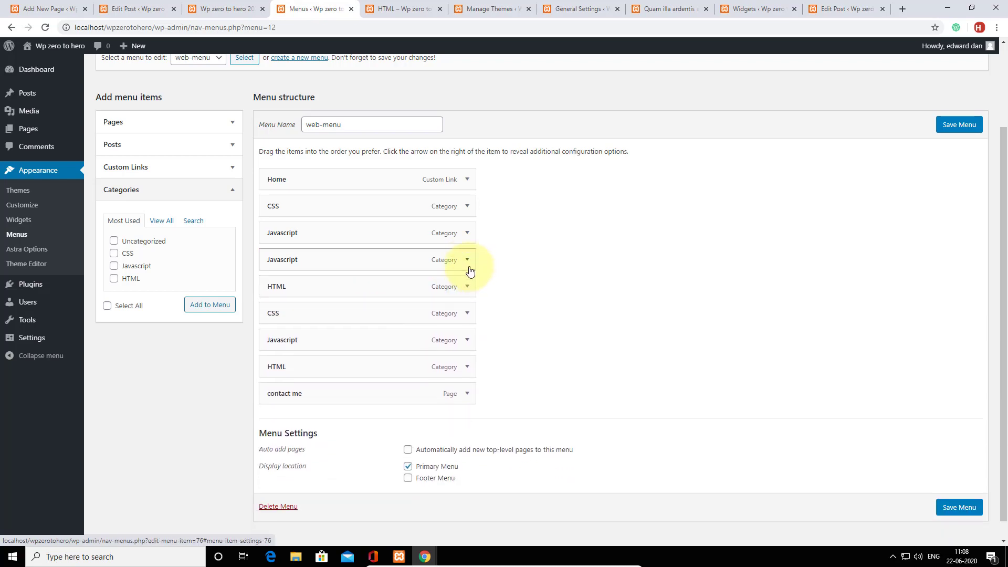
left_click(468, 268)
left_click(275, 356)
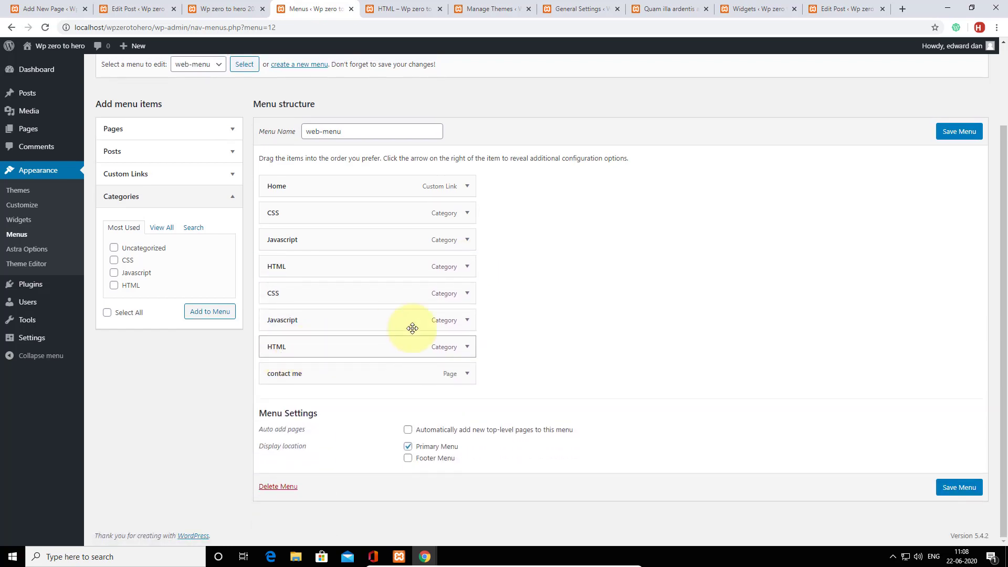
left_click(467, 320)
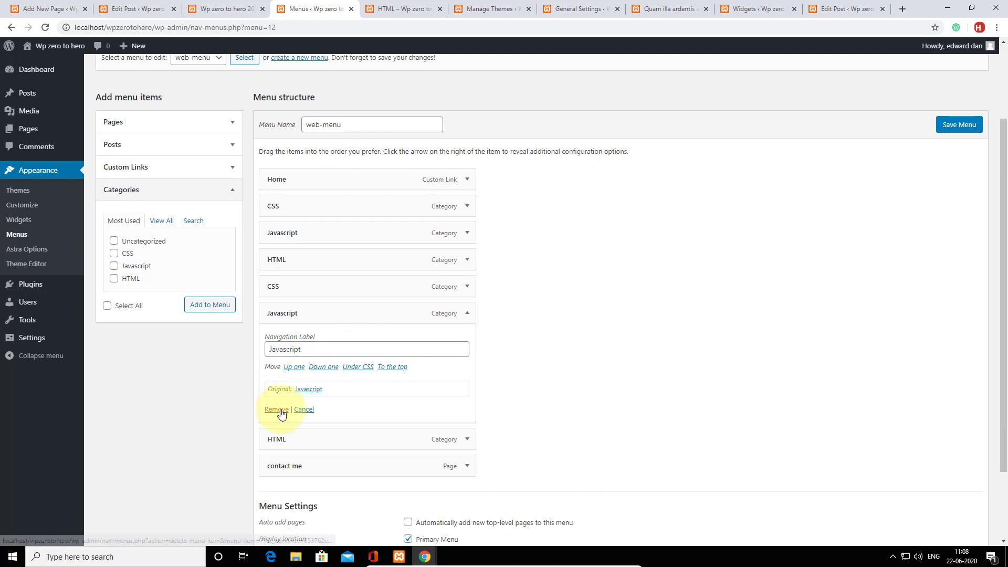
left_click(277, 410)
left_click(466, 345)
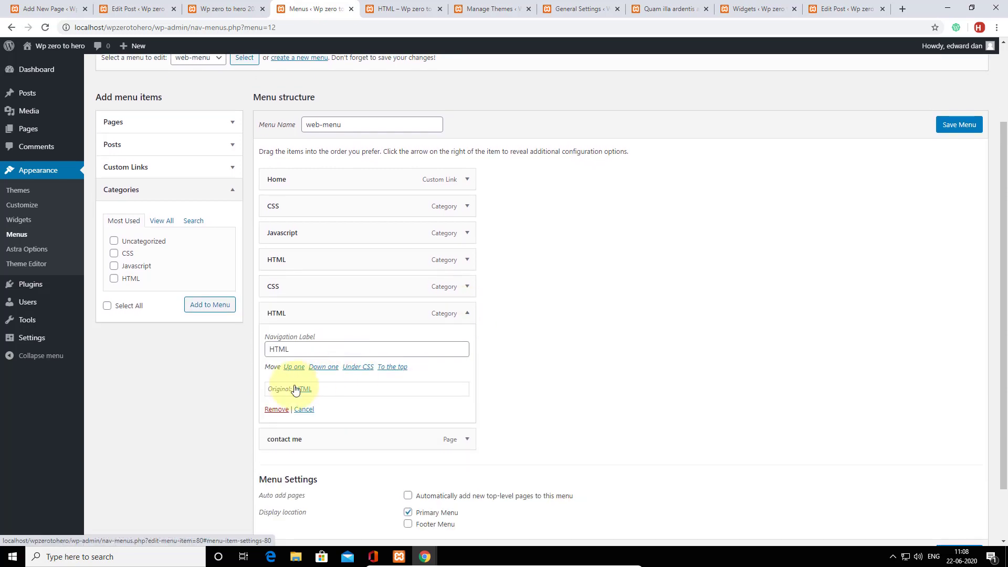
left_click(277, 409)
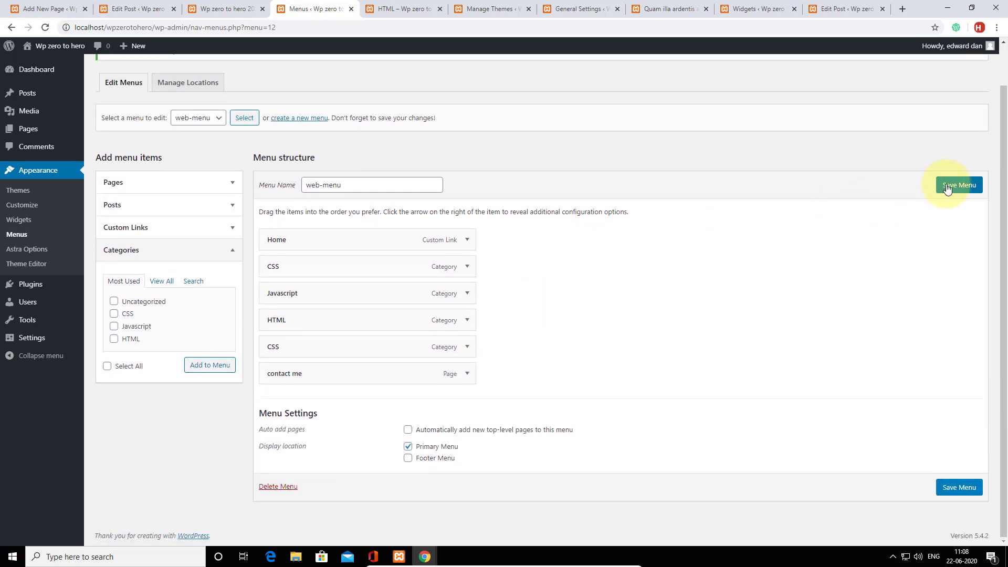
left_click(947, 187)
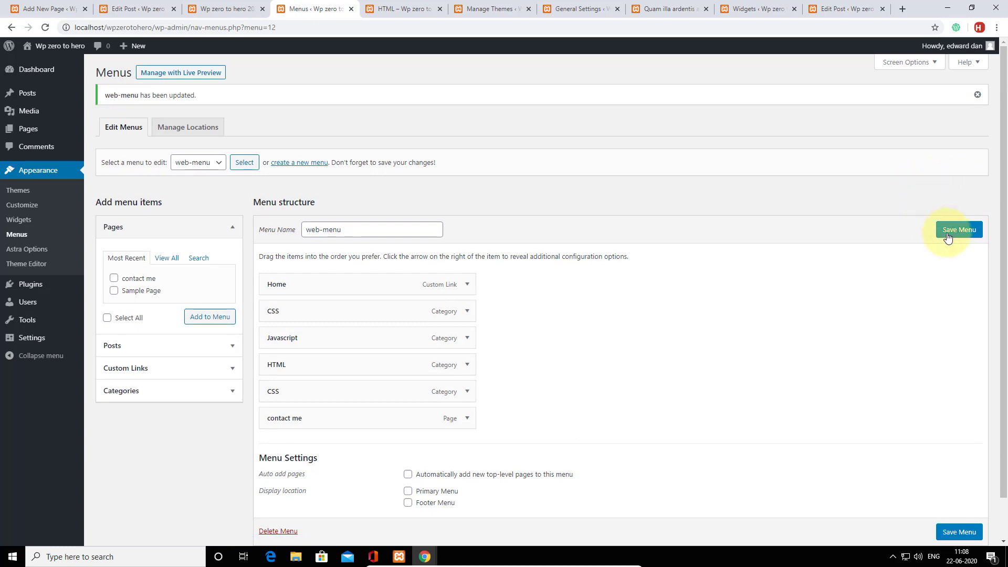
left_click(400, 9)
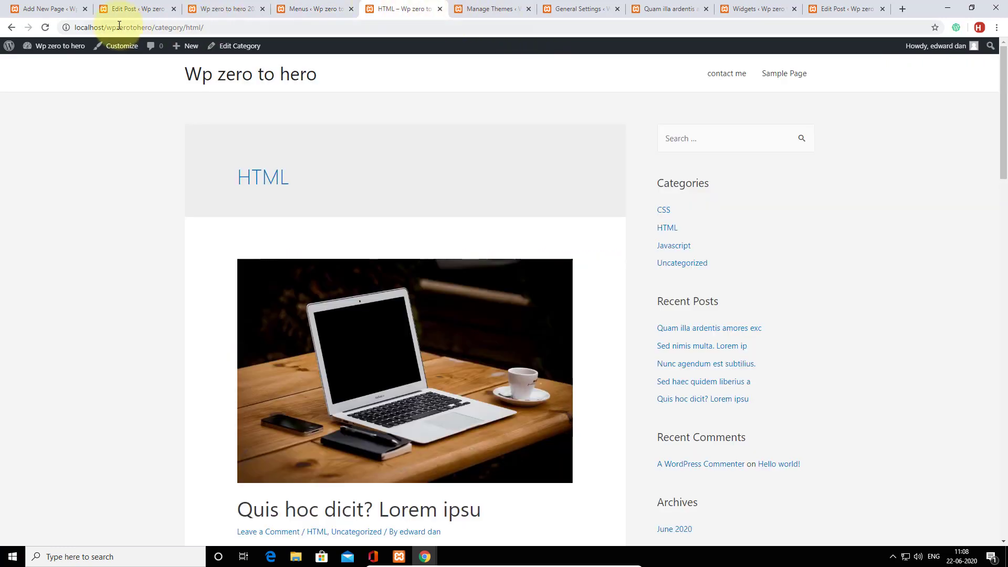
Reload the HTML category page to check that the new header menu appears.
left_click(44, 27)
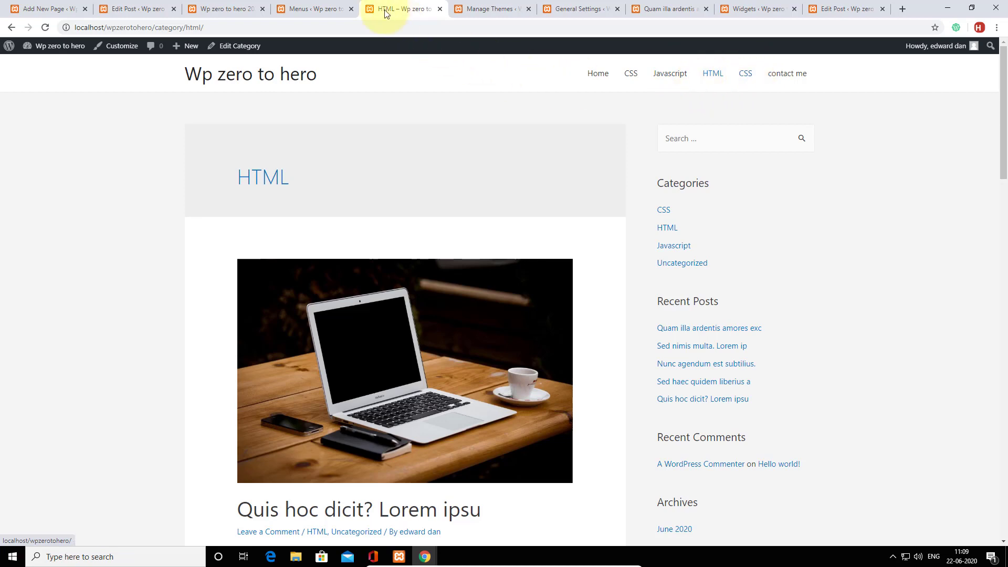
left_click(322, 9)
scroll(571, 337, "down", 1)
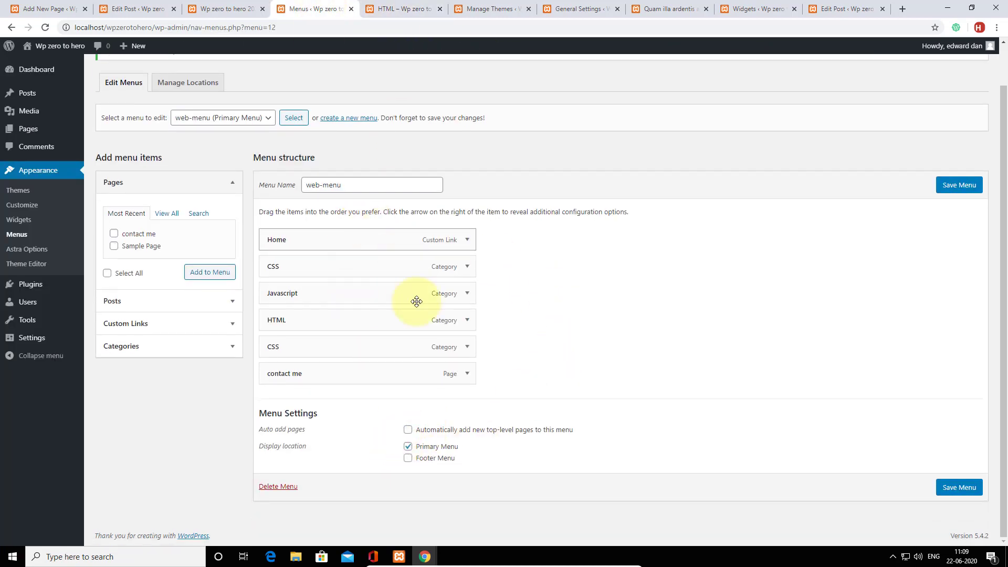
left_click(407, 4)
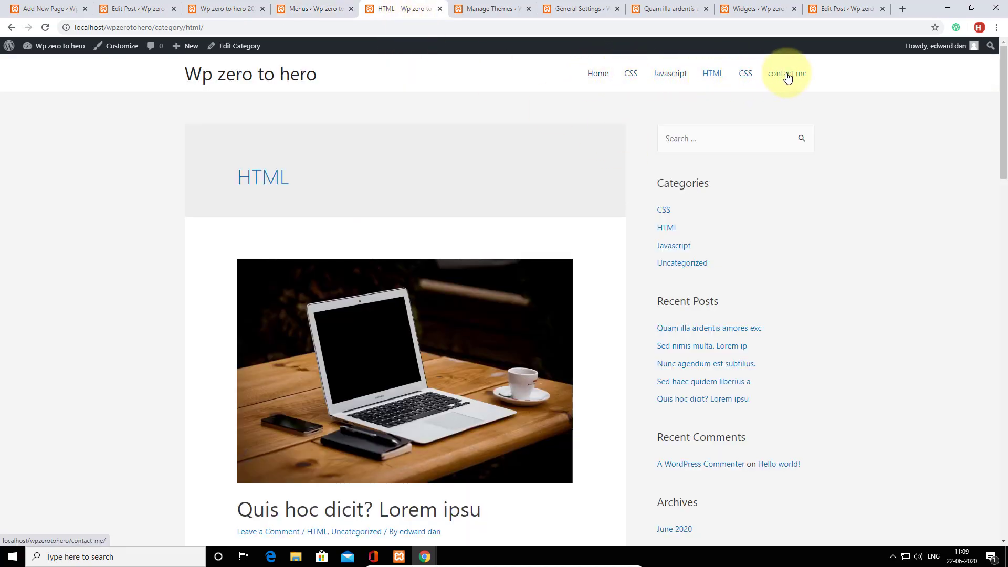
Browse the home page to confirm the six header links, then return to the menu editor.
left_click(258, 78)
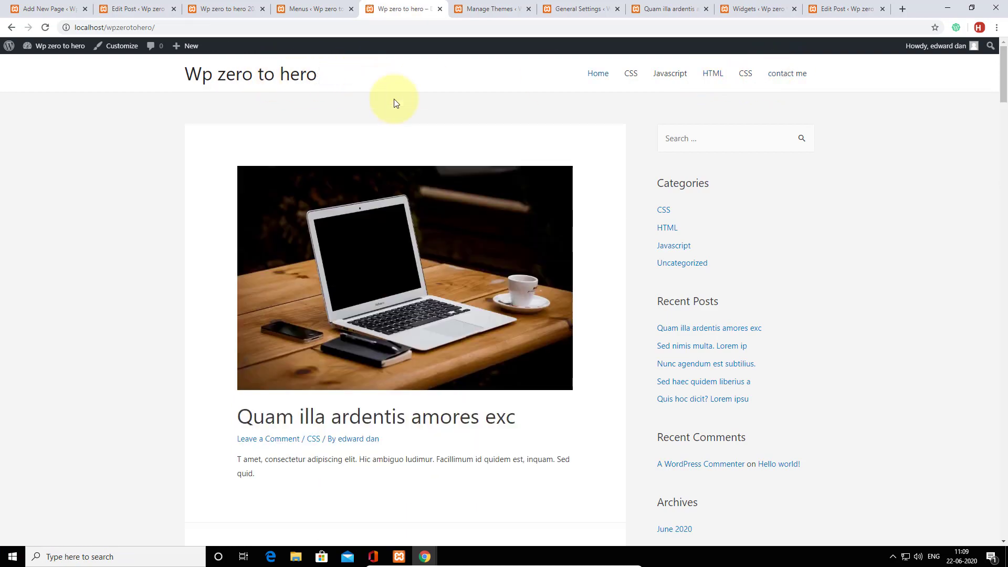
scroll(591, 243, "down", 15)
scroll(595, 241, "down", 5)
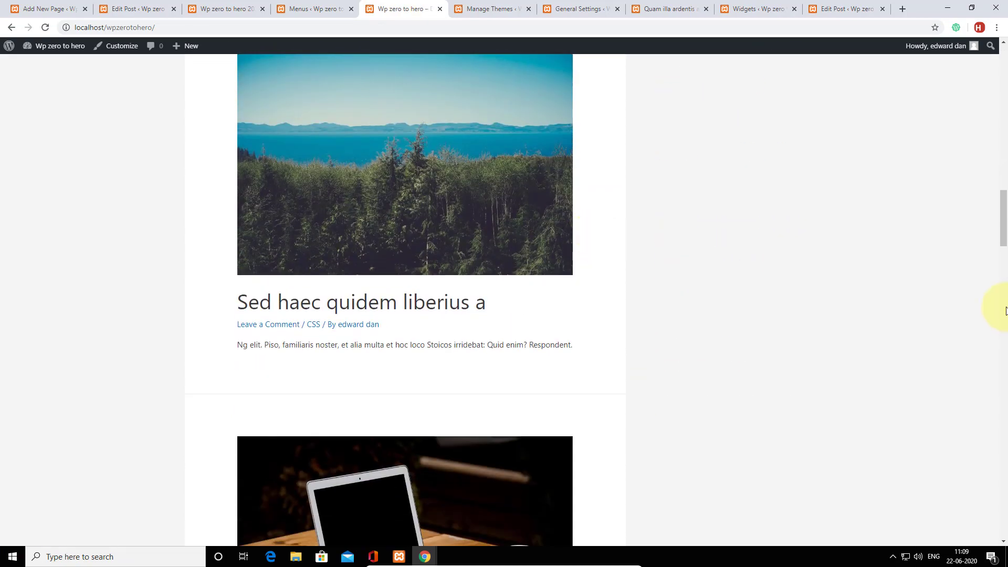
left_click_drag(1004, 226, 1004, 64)
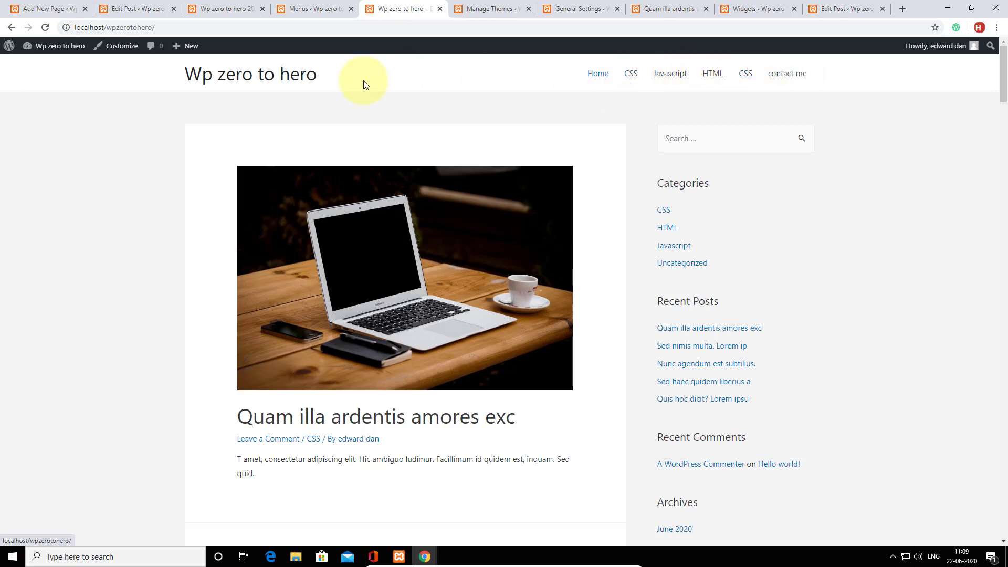
scroll(665, 184, "down", 1)
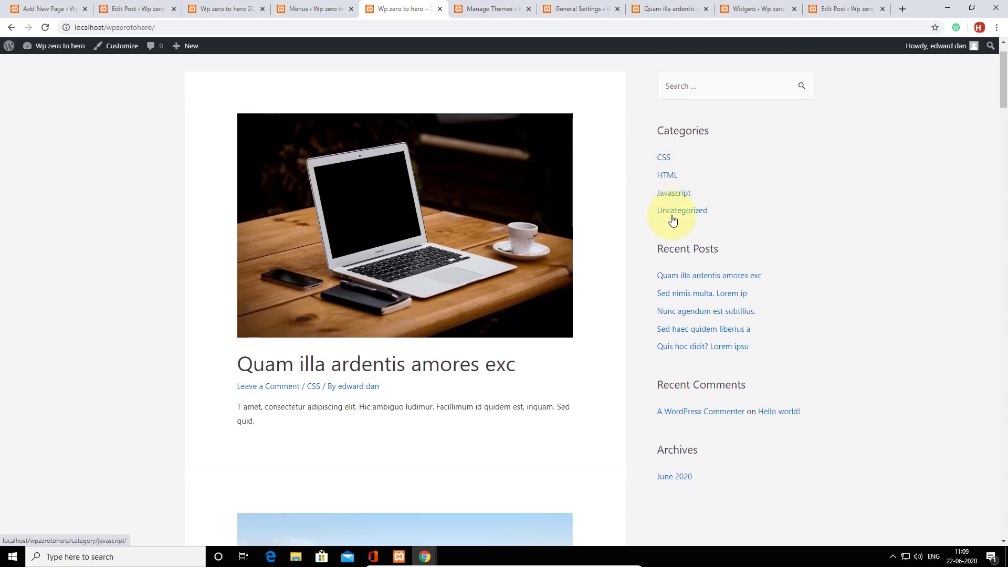
scroll(473, 318, "up", 1)
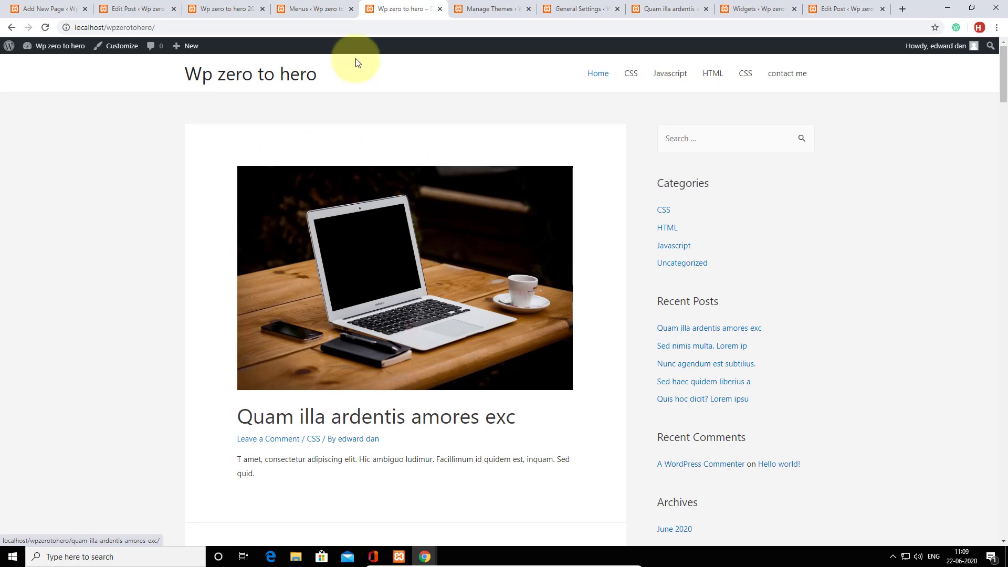
left_click(309, 8)
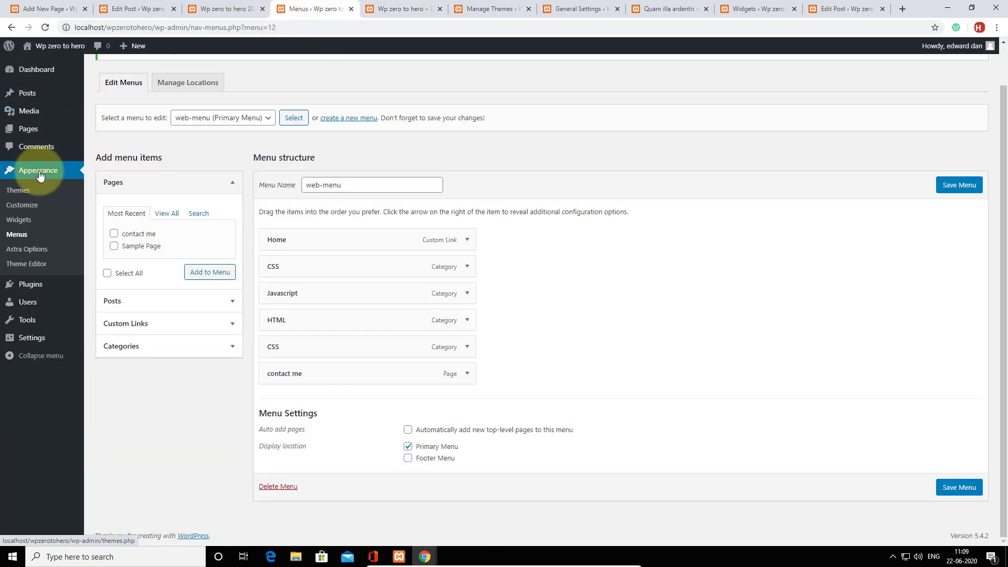
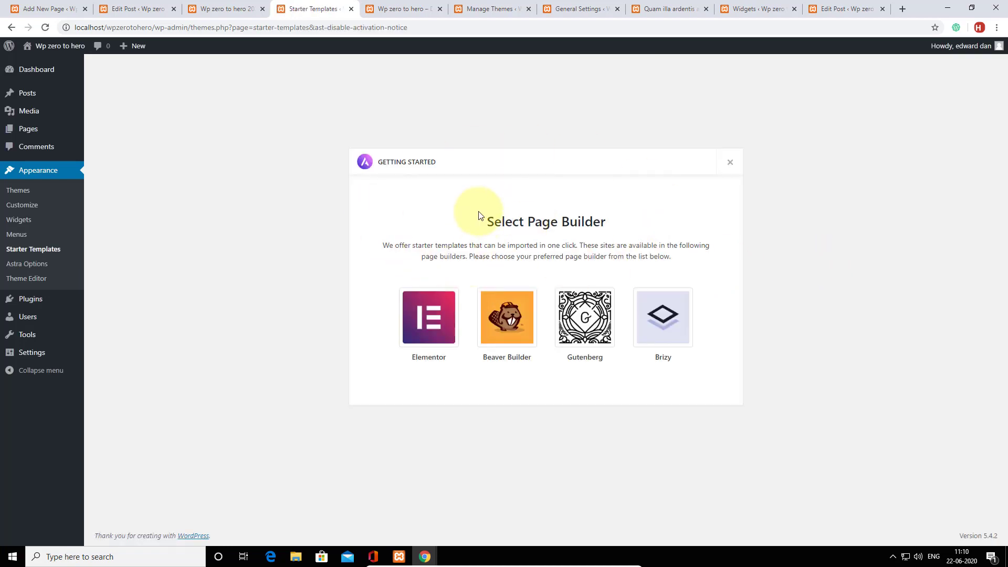
Pick Elementor and filter the starter templates to Blog, browsing the six results.
left_click(437, 322)
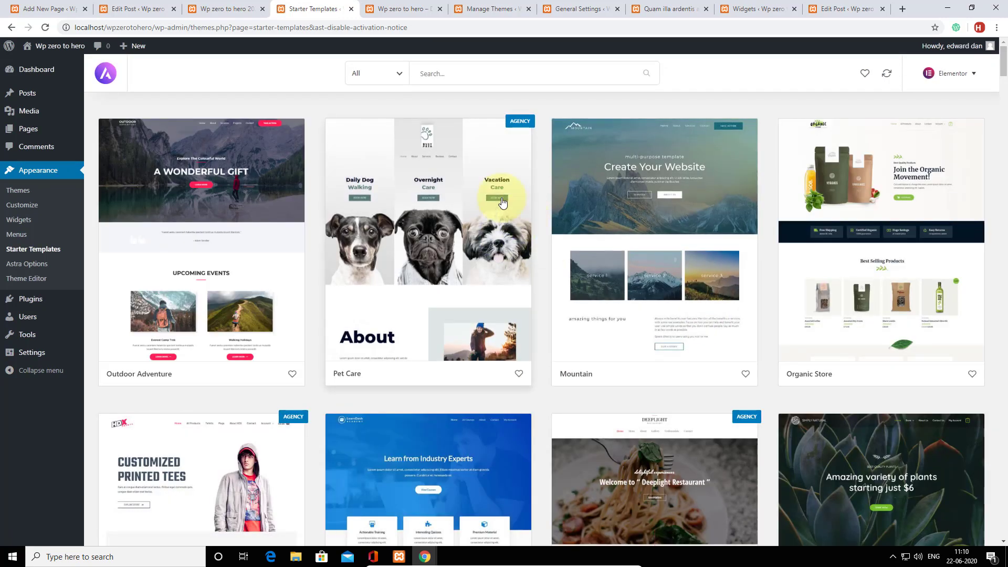
left_click(399, 74)
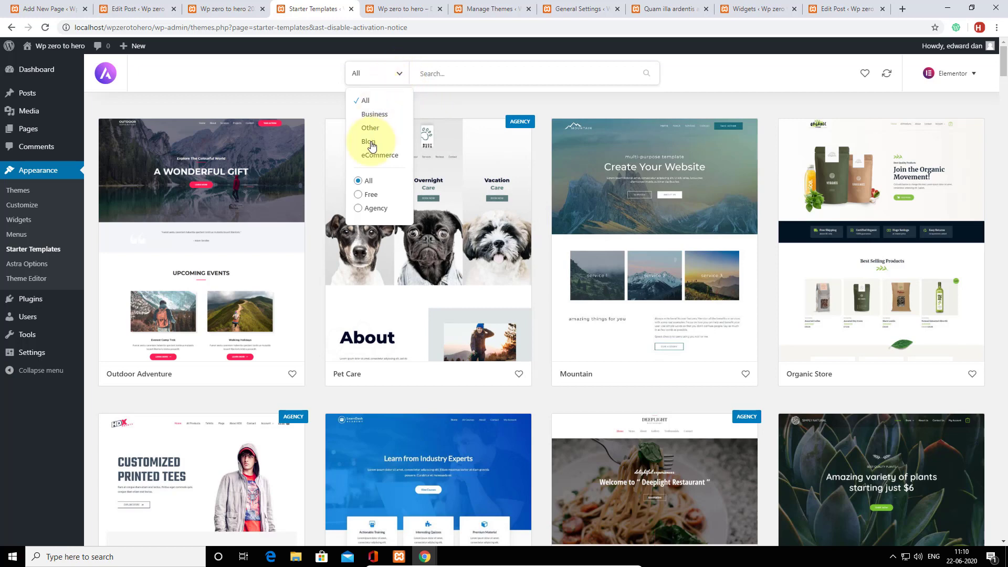
left_click(368, 142)
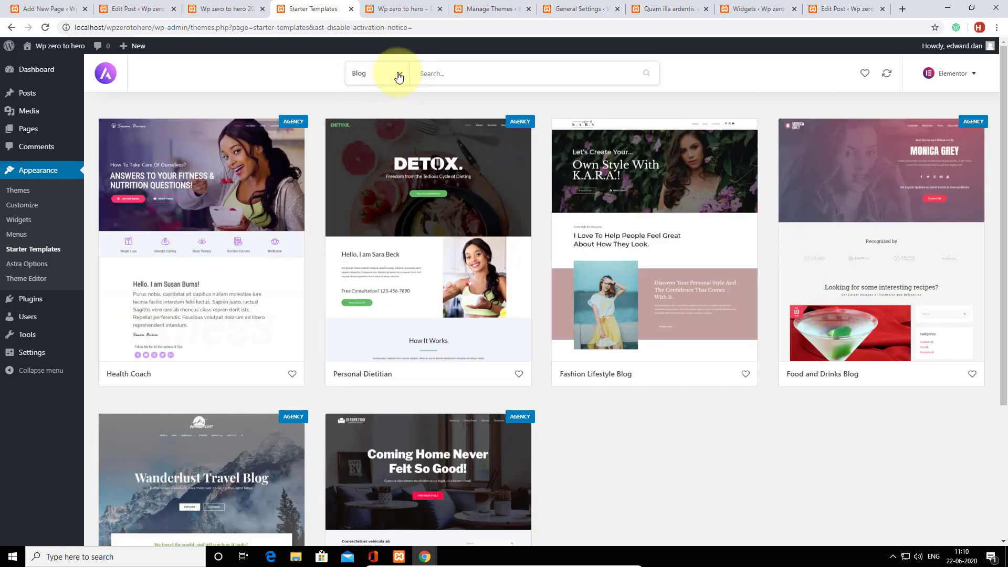
scroll(658, 388, "down", 1)
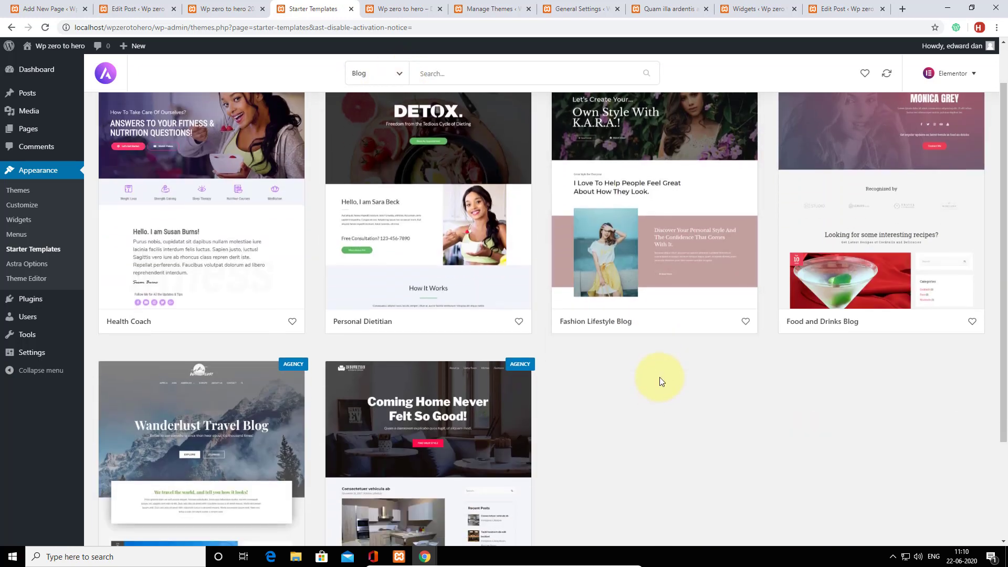
scroll(659, 377, "up", 1)
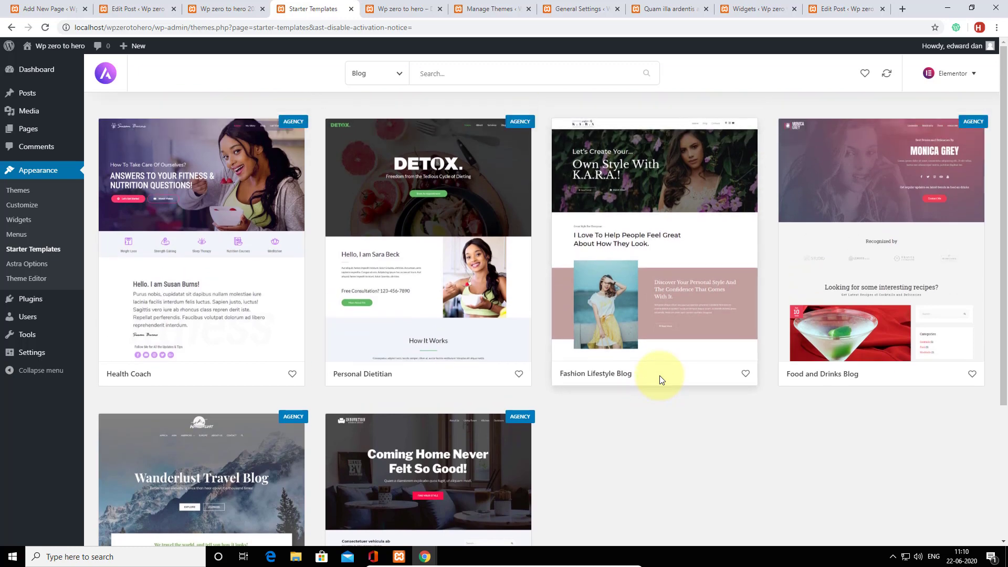
scroll(660, 377, "down", 2)
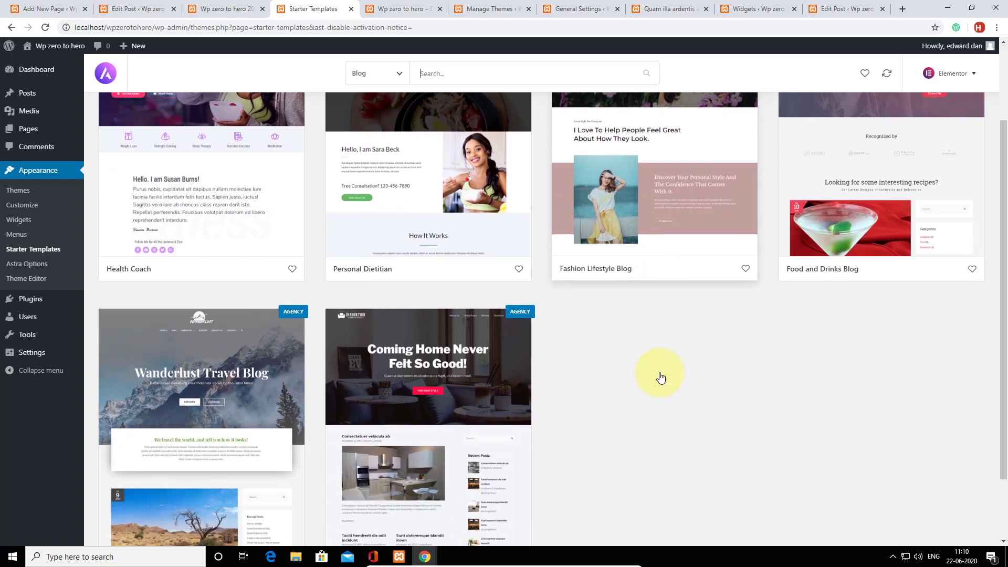
scroll(661, 376, "up", 2)
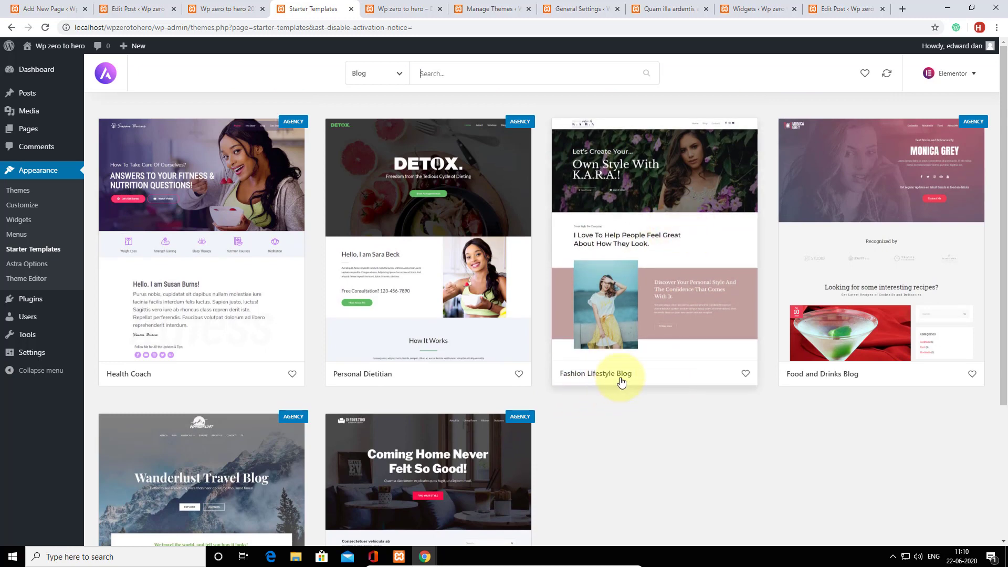
Import the complete Fashion Lifestyle Blog site, deleting the previously imported site.
left_click(656, 262)
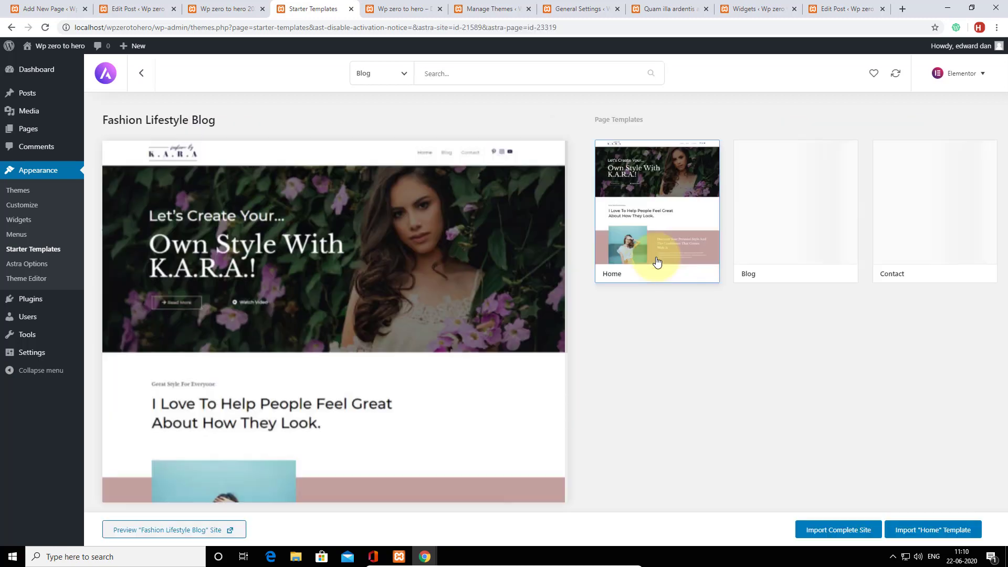
left_click(829, 531)
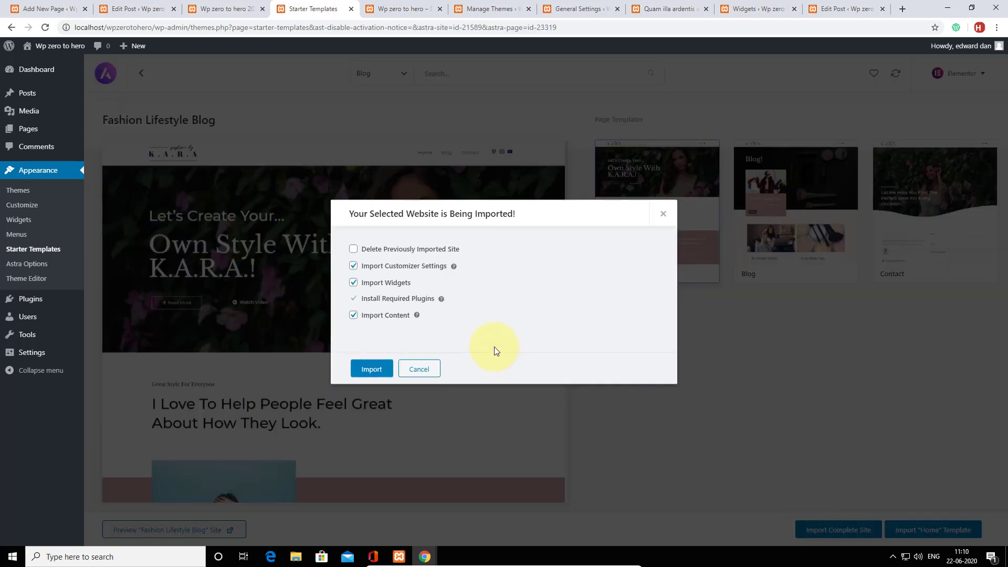
left_click(354, 250)
left_click(370, 370)
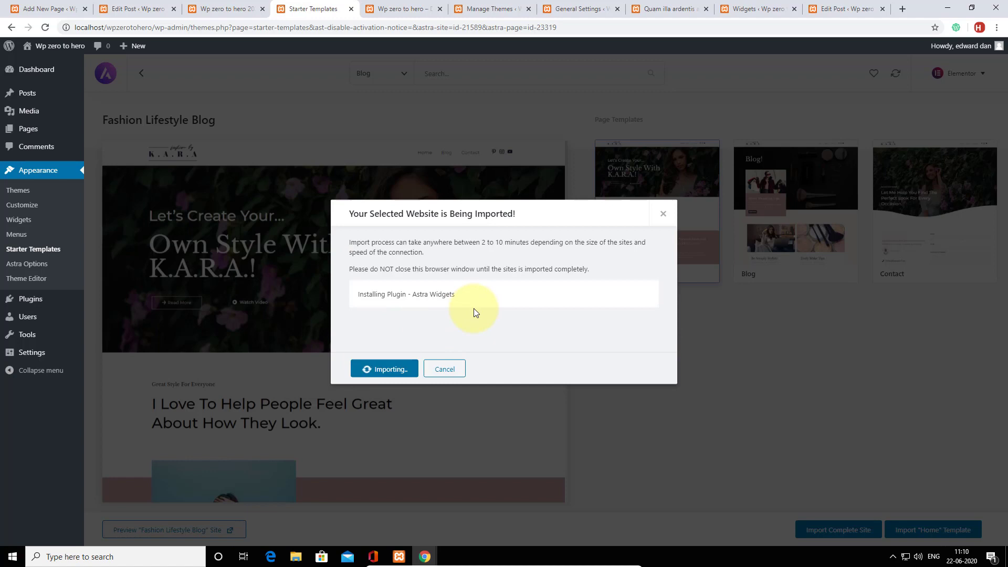
Close the six extra browser tabs, then open the imported site.
left_click(440, 9)
left_click(440, 9)
left_click(440, 9)
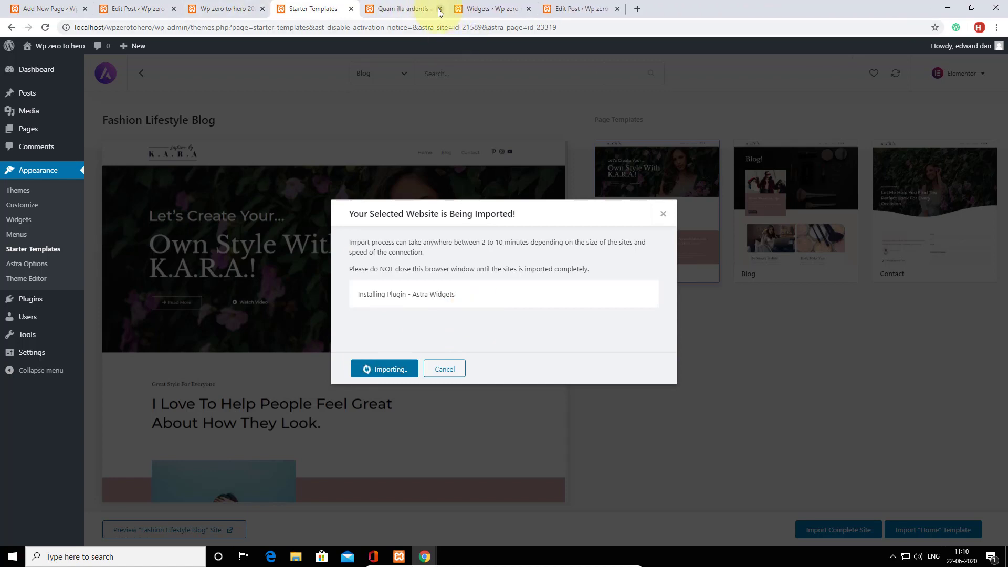
left_click(440, 9)
left_click(440, 9)
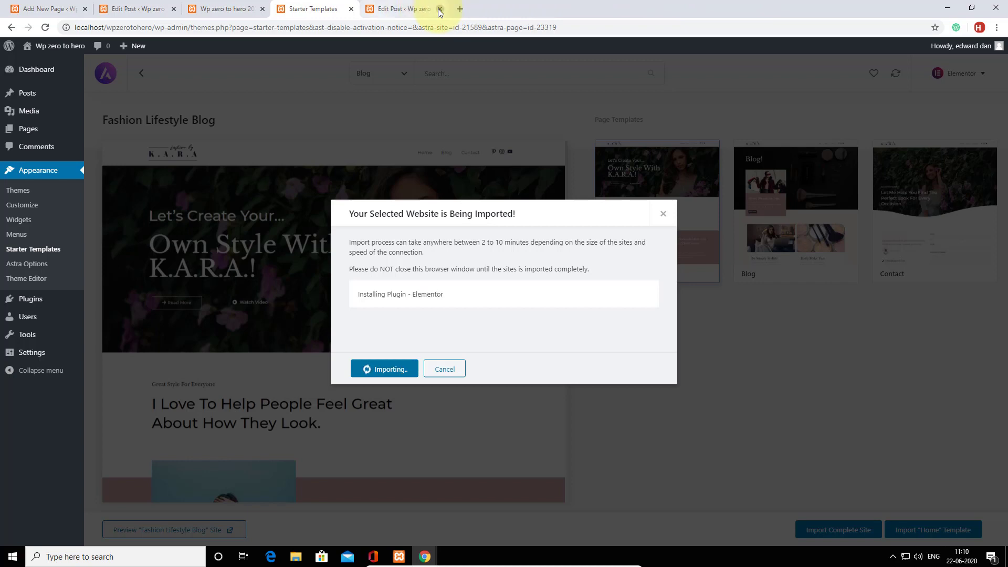
left_click(440, 9)
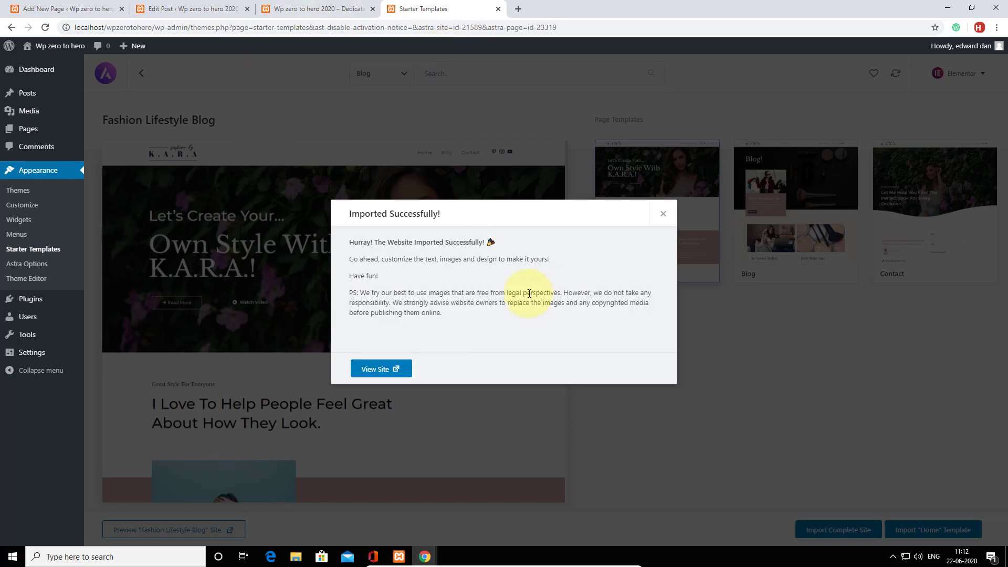
left_click(382, 369)
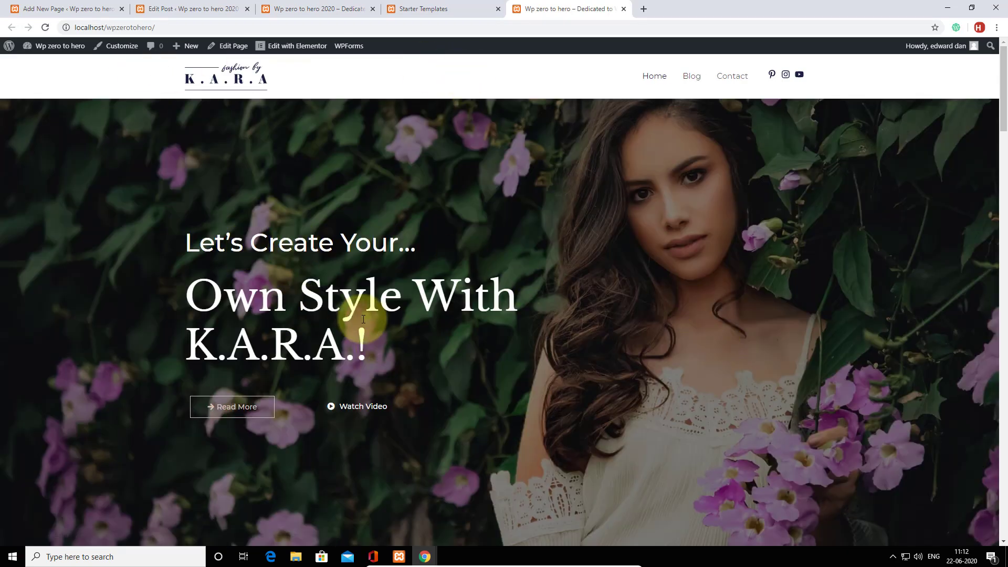
Scroll through the K.A.R.A homepage sections, then go to its Blog page.
scroll(642, 329, "down", 7)
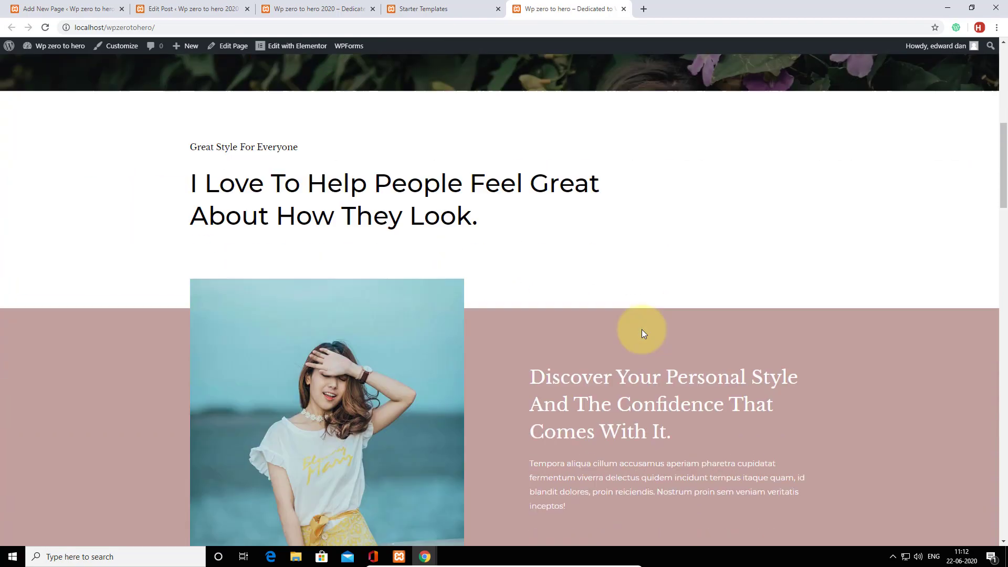
scroll(641, 329, "down", 20)
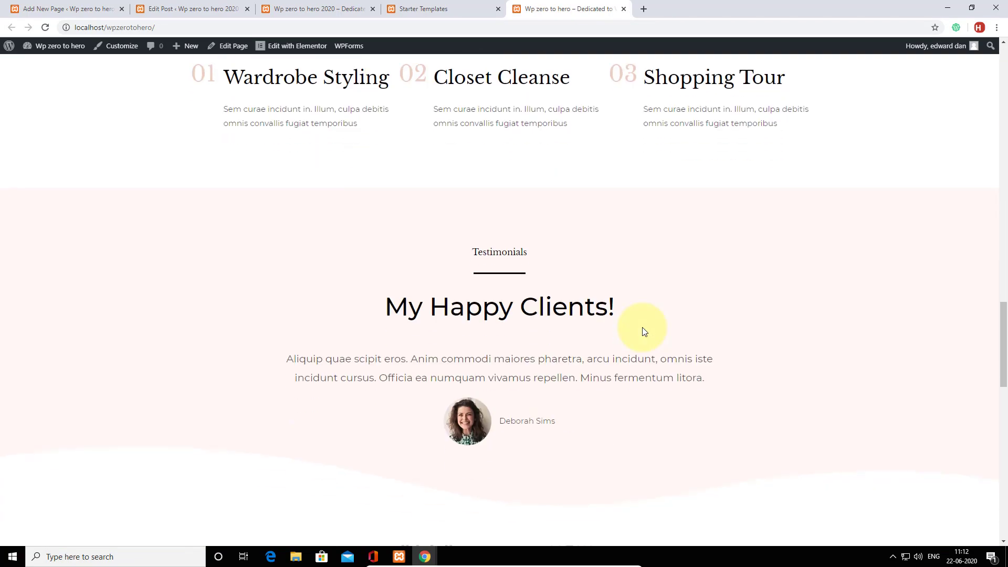
scroll(645, 330, "down", 12)
scroll(644, 331, "up", 7)
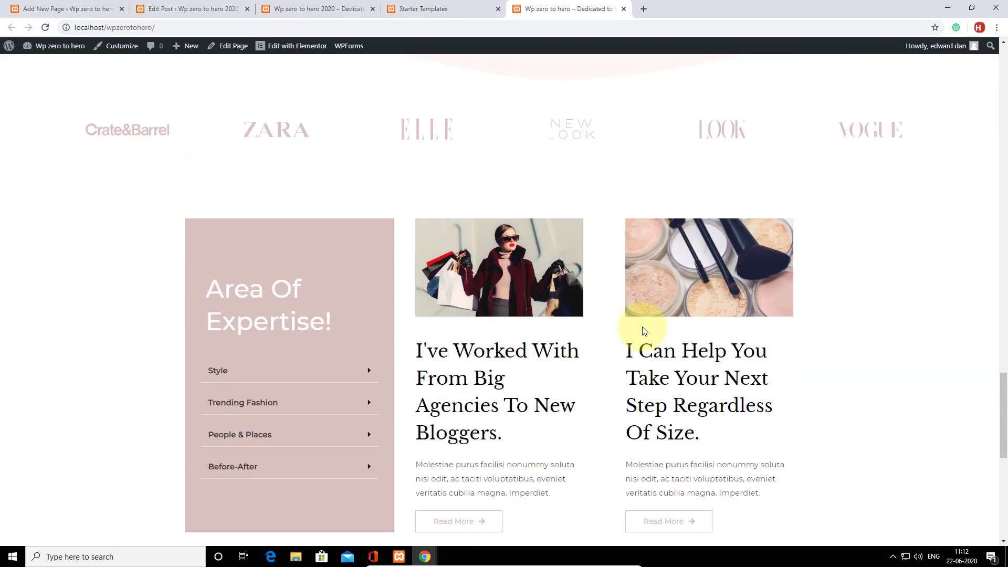
scroll(646, 329, "up", 20)
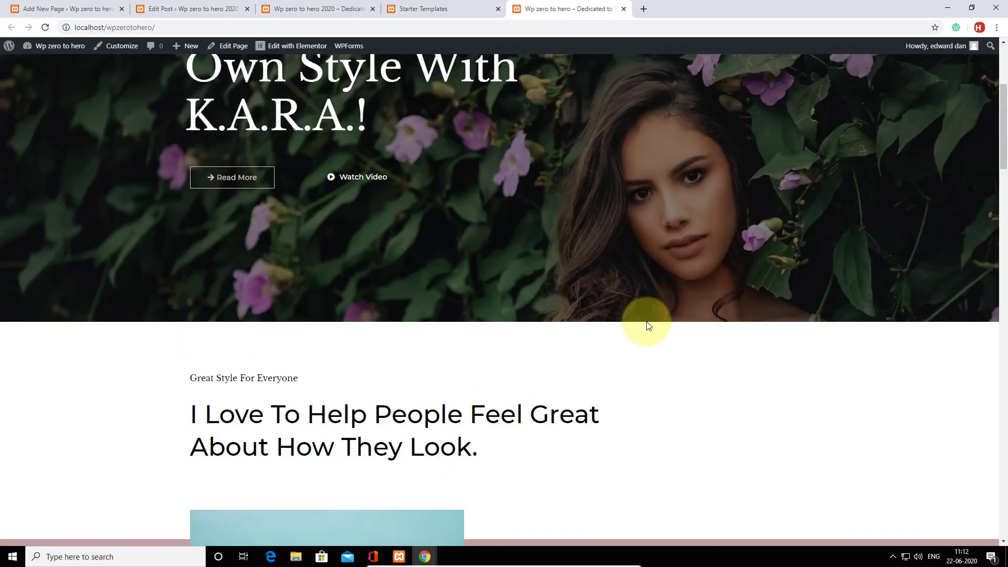
scroll(646, 322, "up", 5)
left_click(690, 78)
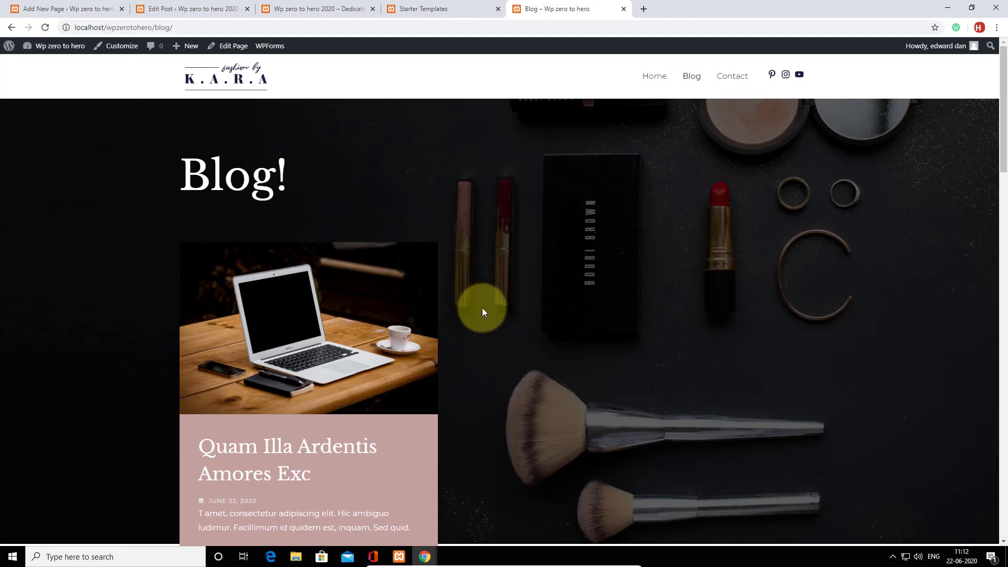
Browse posts like 'Be Simply Stylish', then return home via the K.A.R.A logo.
scroll(482, 310, "down", 9)
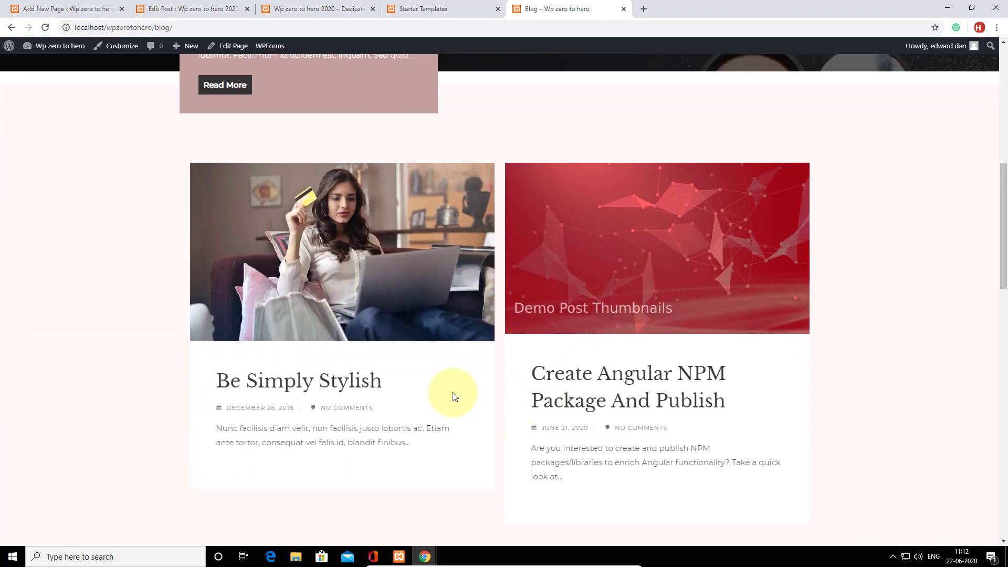
scroll(454, 396, "down", 10)
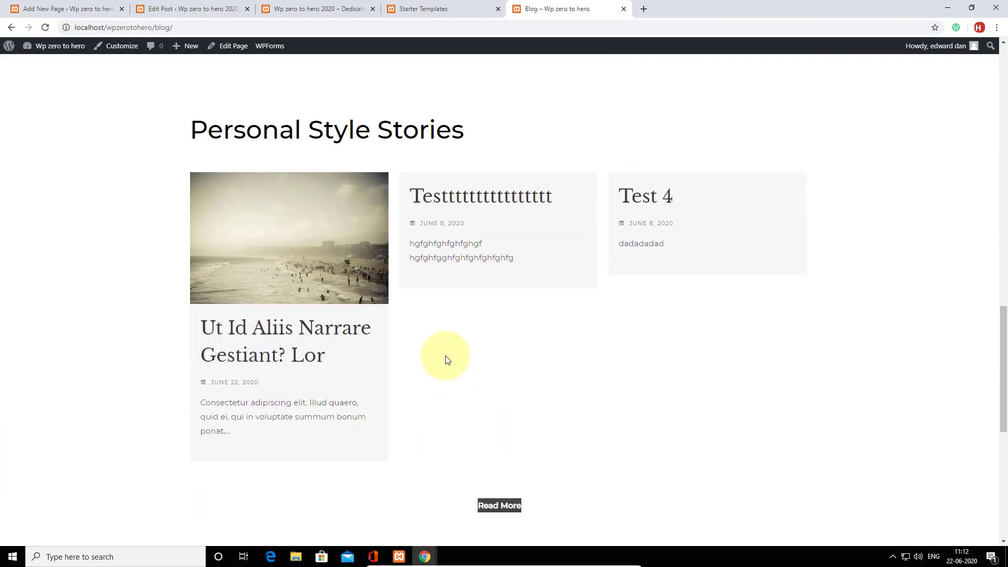
scroll(487, 341, "down", 8)
scroll(489, 339, "up", 5)
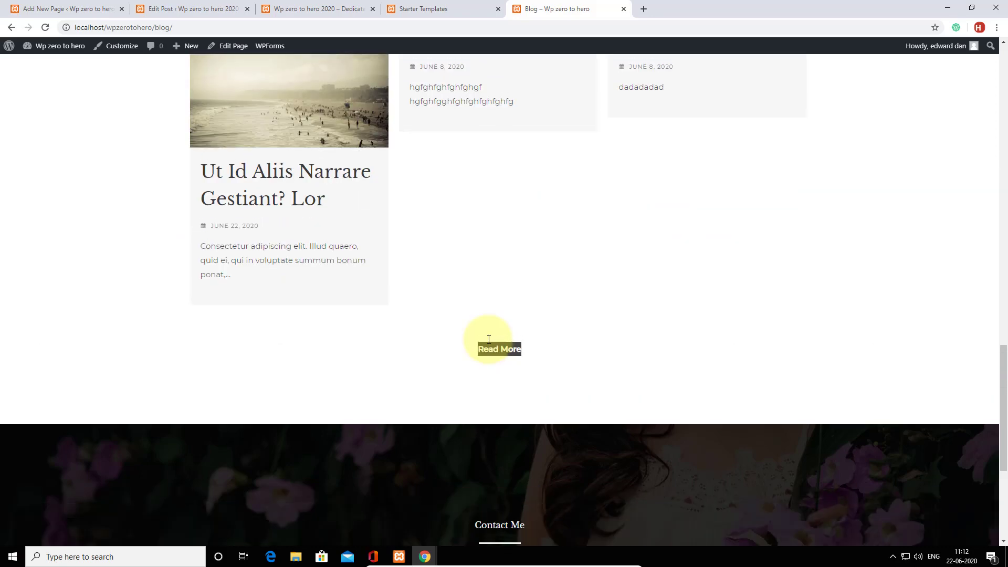
scroll(488, 339, "up", 20)
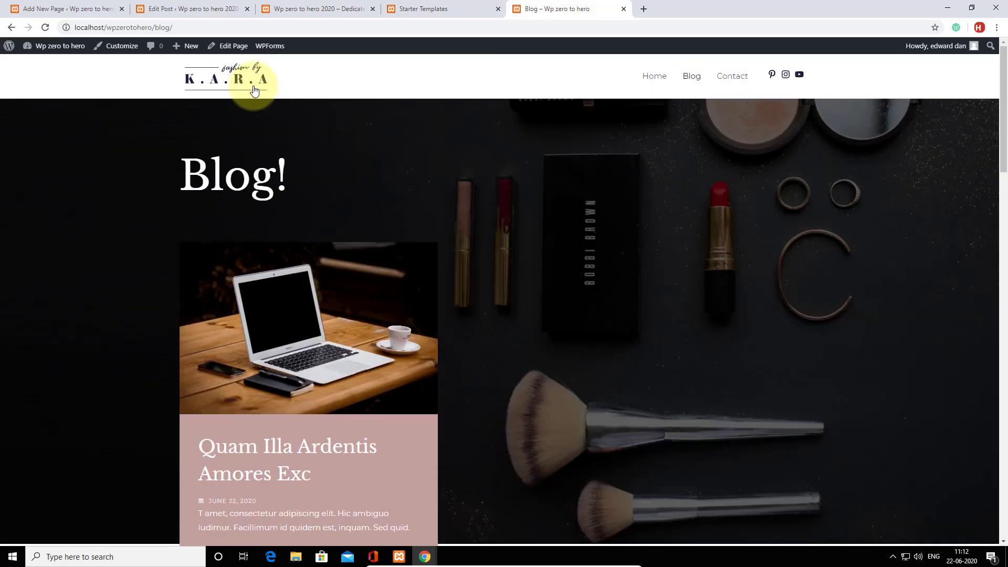
left_click(254, 88)
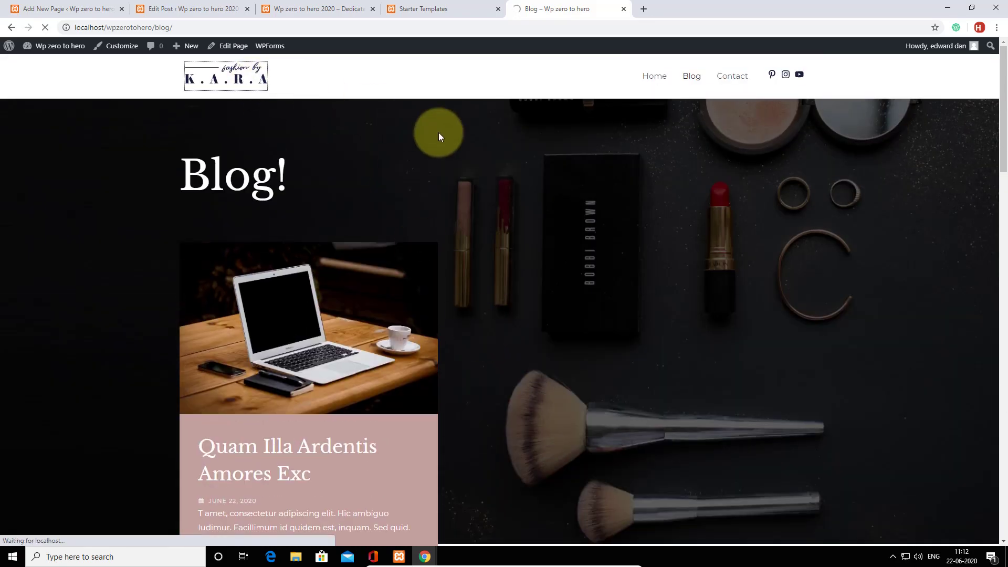
scroll(666, 247, "down", 4)
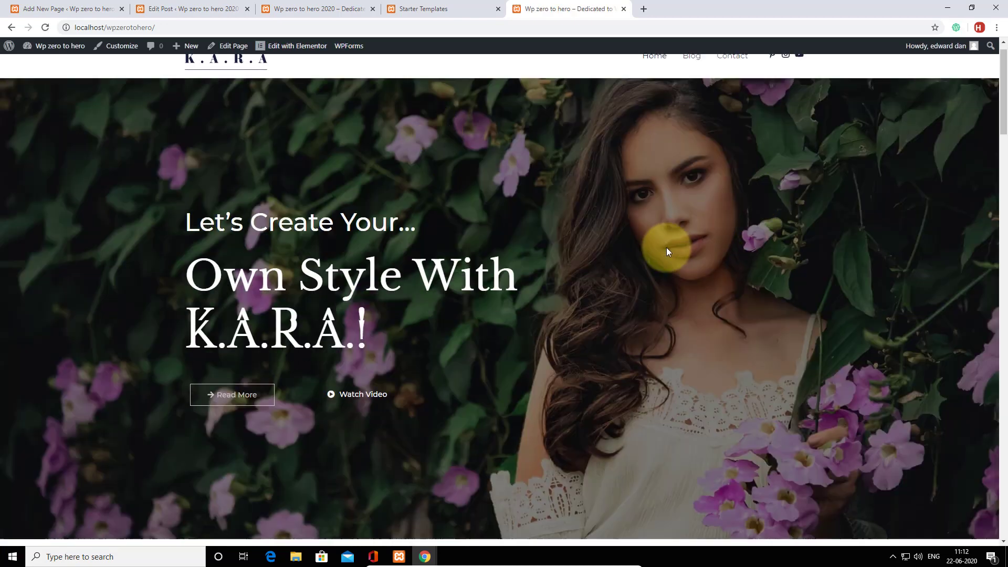
scroll(666, 247, "up", 4)
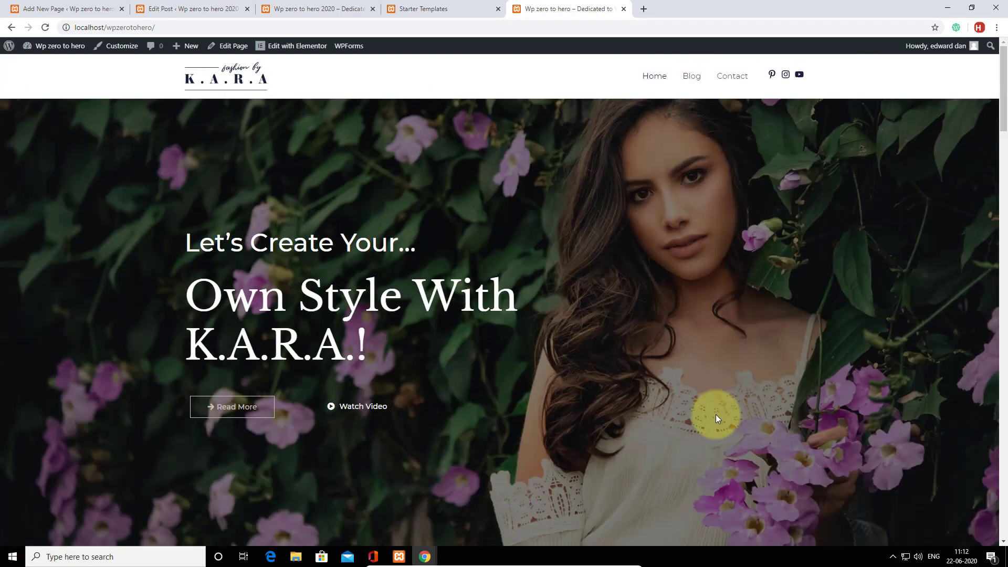
left_click_drag(187, 283, 368, 347)
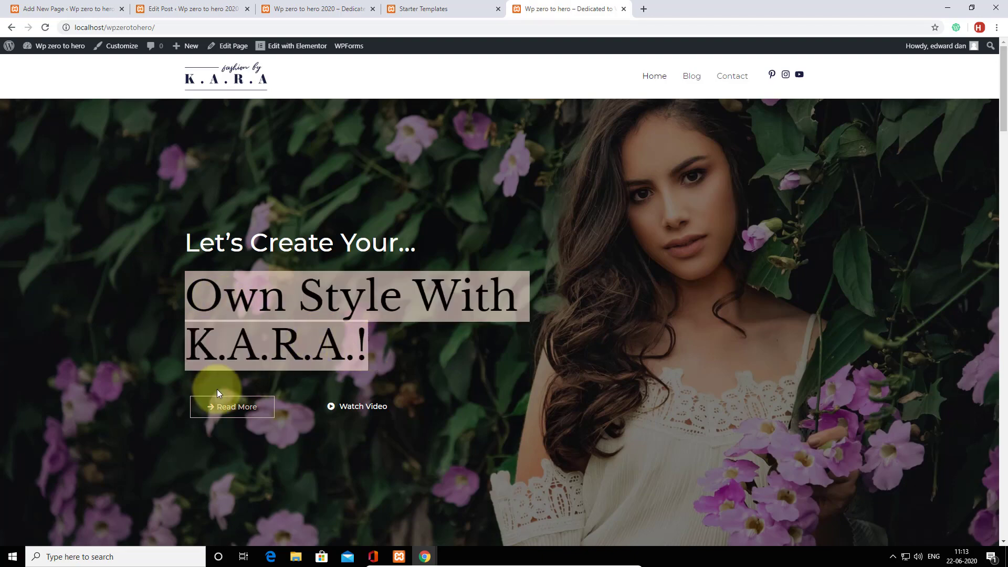
scroll(556, 366, "down", 5)
scroll(574, 360, "down", 5)
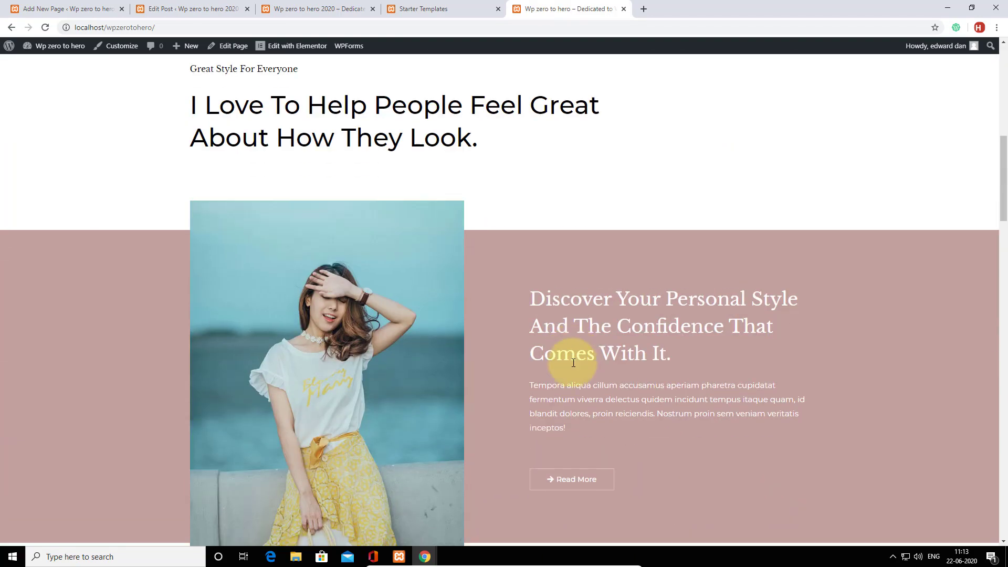
scroll(573, 360, "up", 10)
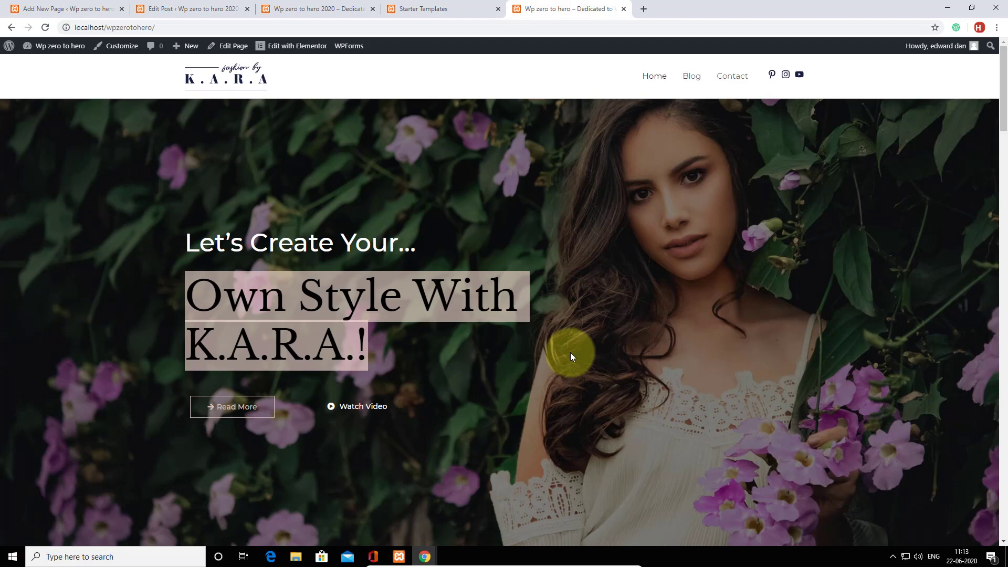
scroll(532, 307, "down", 8)
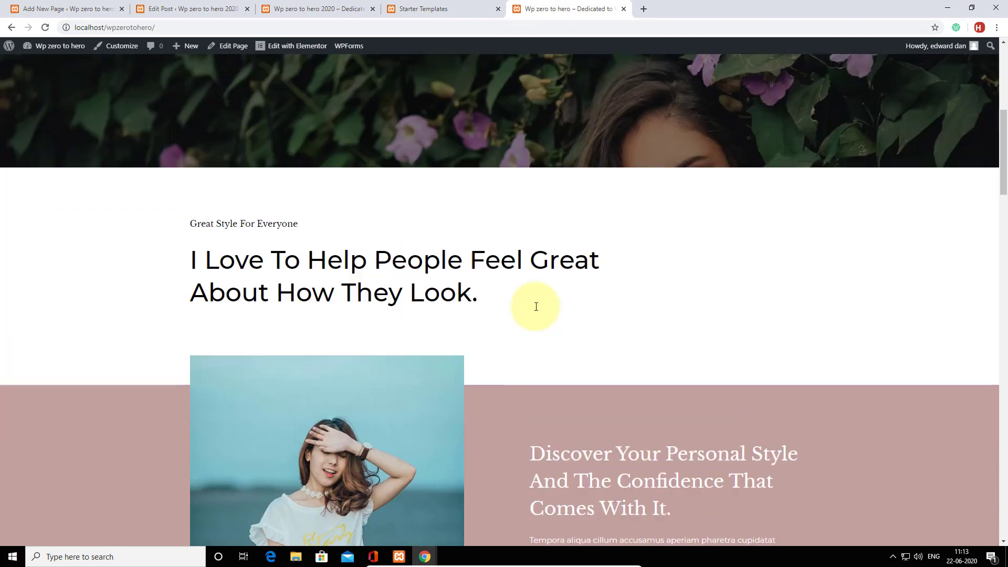
scroll(536, 307, "up", 8)
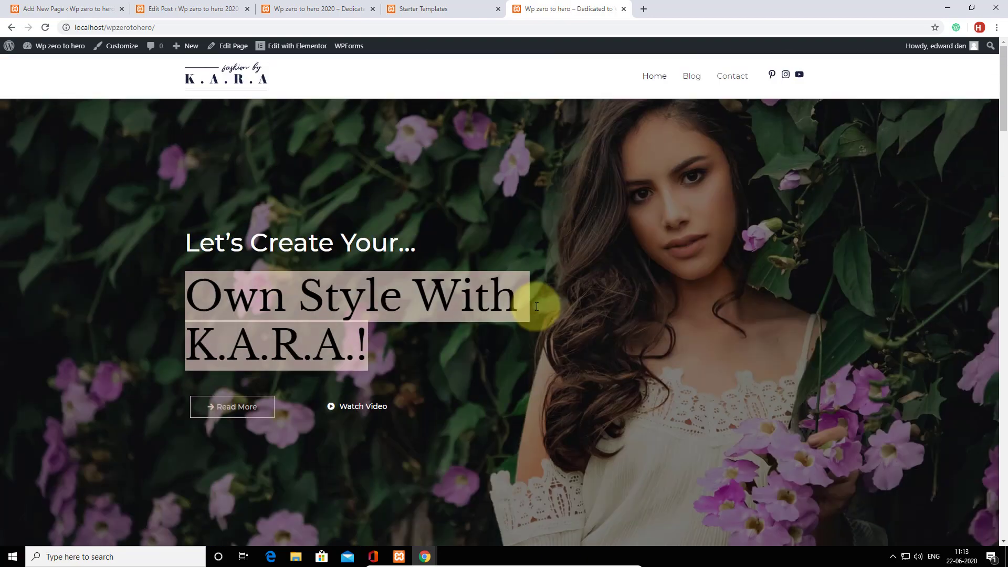
mouse_move(60, 47)
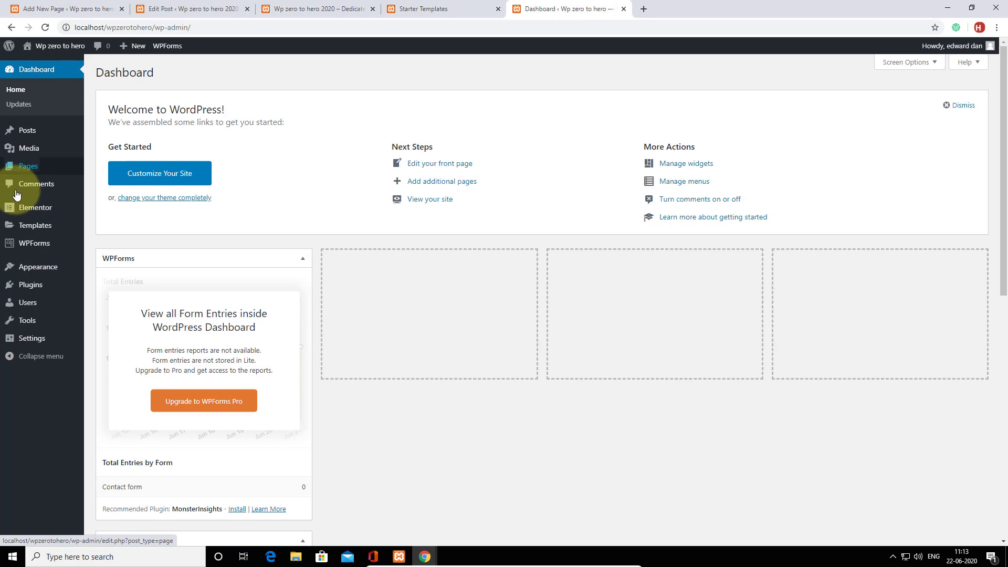
Go to Appearance > Themes to see the four installed themes.
mouse_move(17, 215)
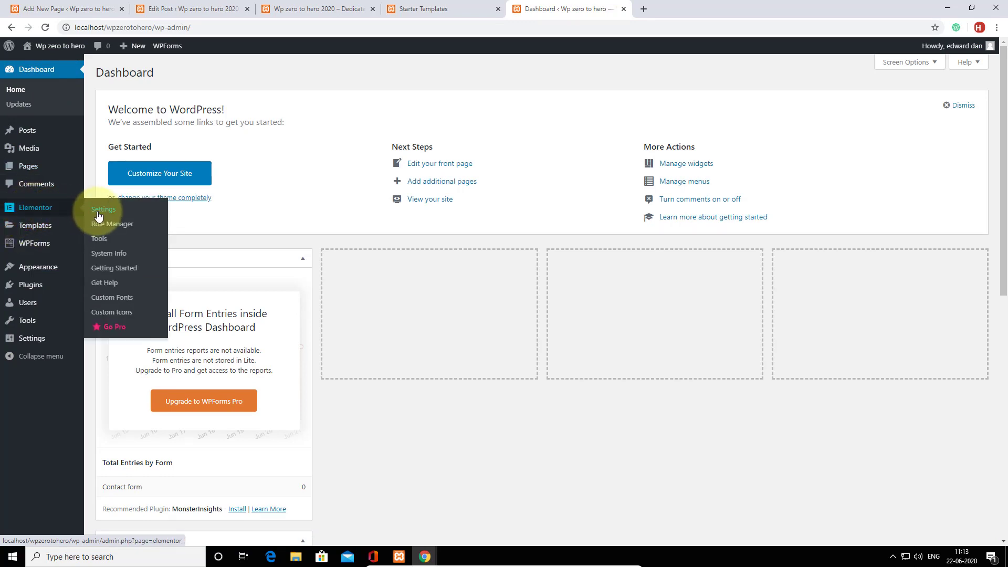
left_click(104, 271)
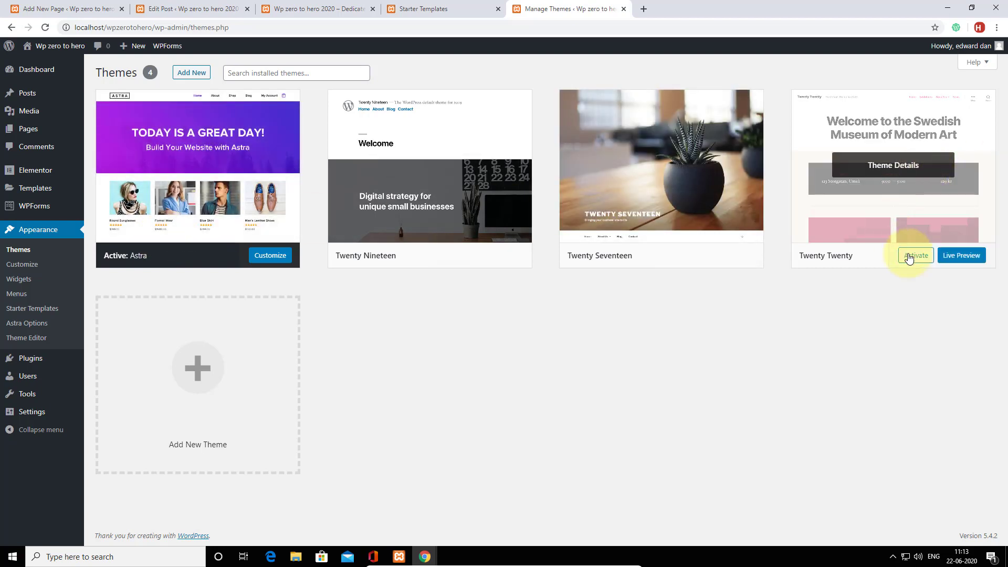
Activate the Twenty Twenty theme in place of Astra.
left_click(914, 259)
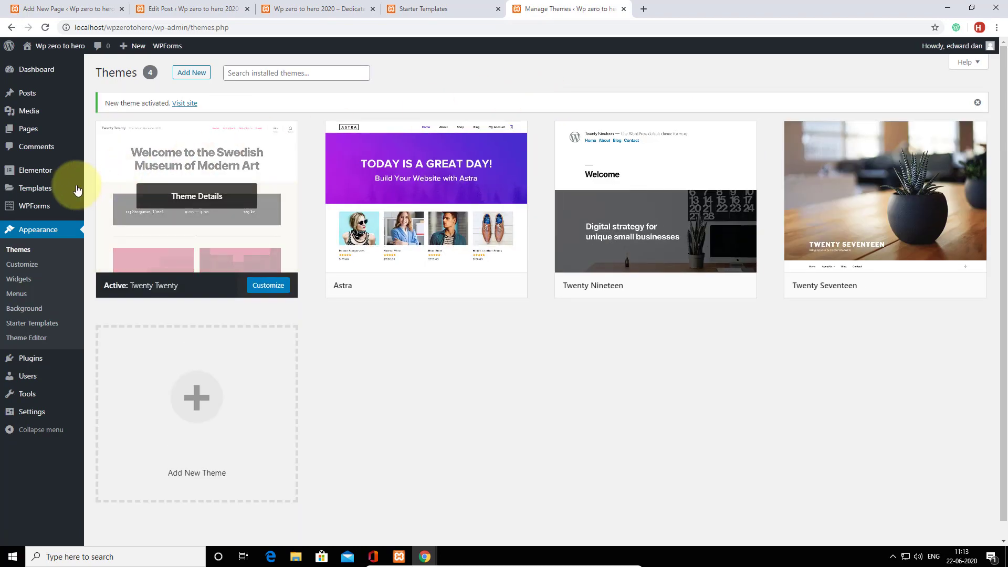
mouse_move(46, 176)
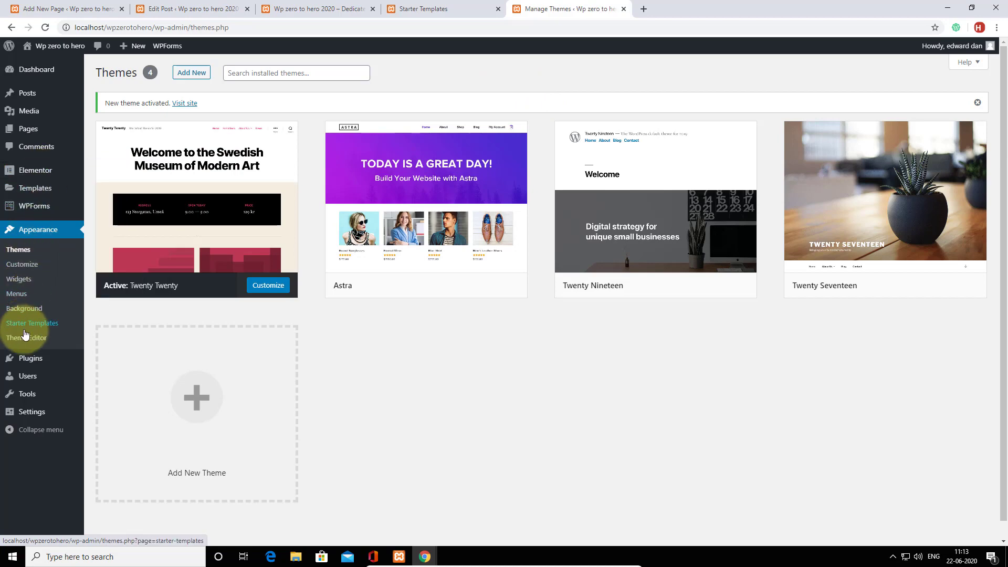
Bulk-deactivate Elementor, Starter Templates and Ultimate Addons for Gutenberg on the Plugins page.
left_click(97, 366)
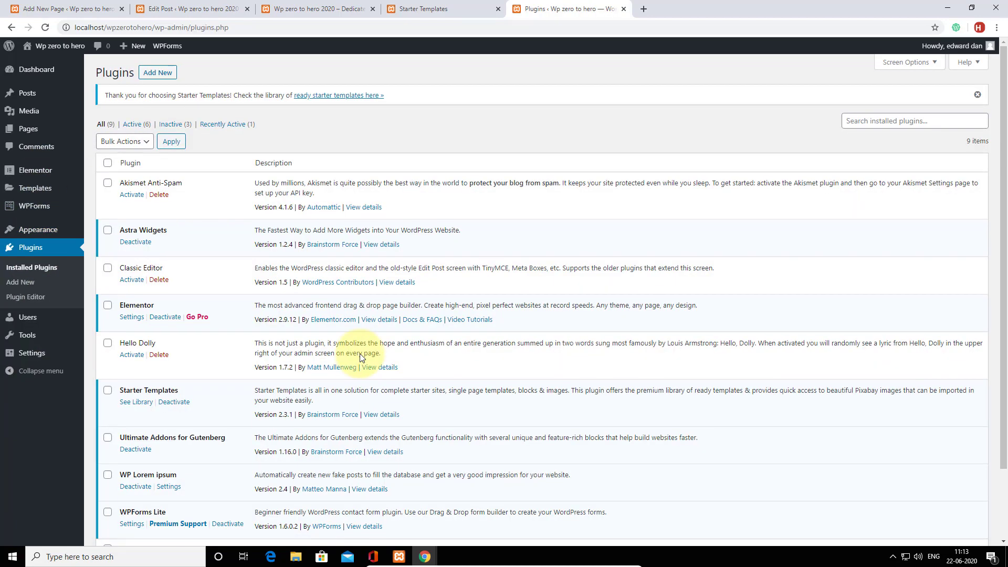
scroll(218, 287, "down", 2)
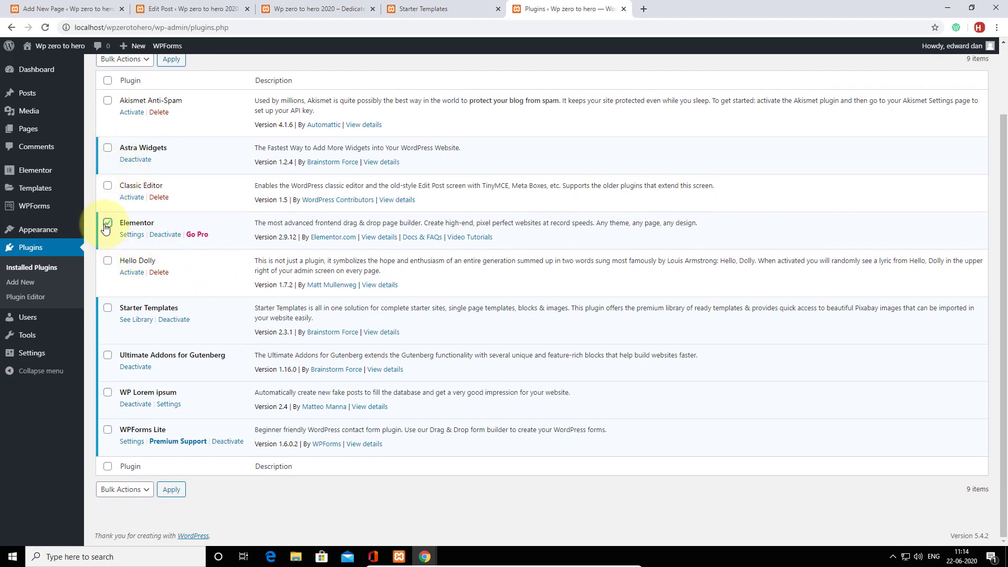
left_click(108, 307)
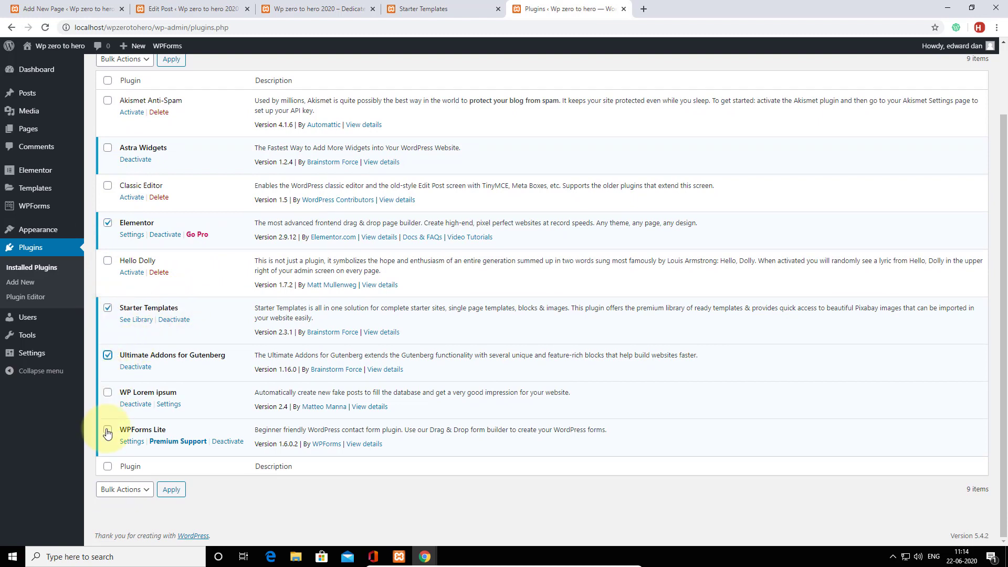
scroll(151, 236, "up", 2)
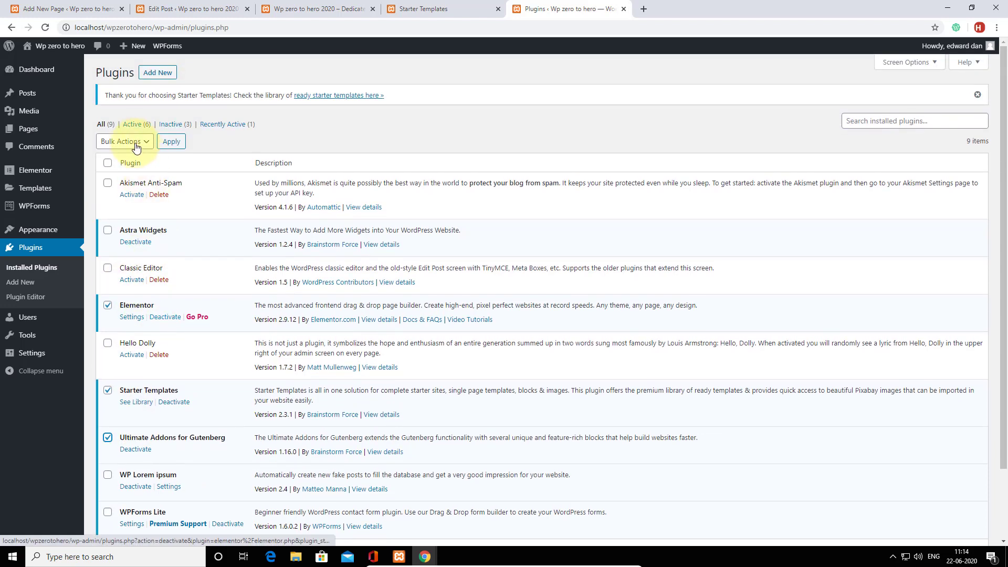
left_click(135, 141)
left_click(118, 176)
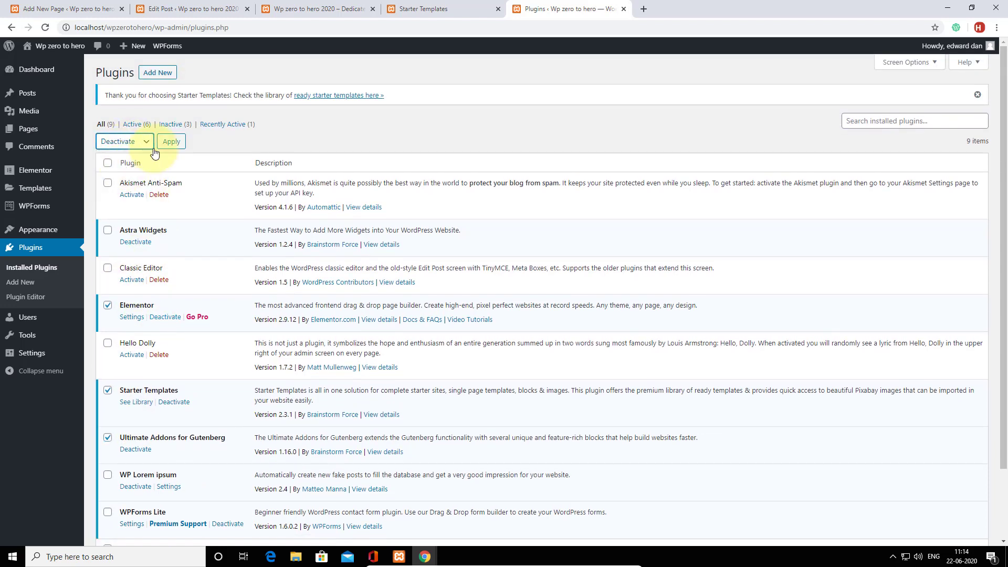
left_click(171, 141)
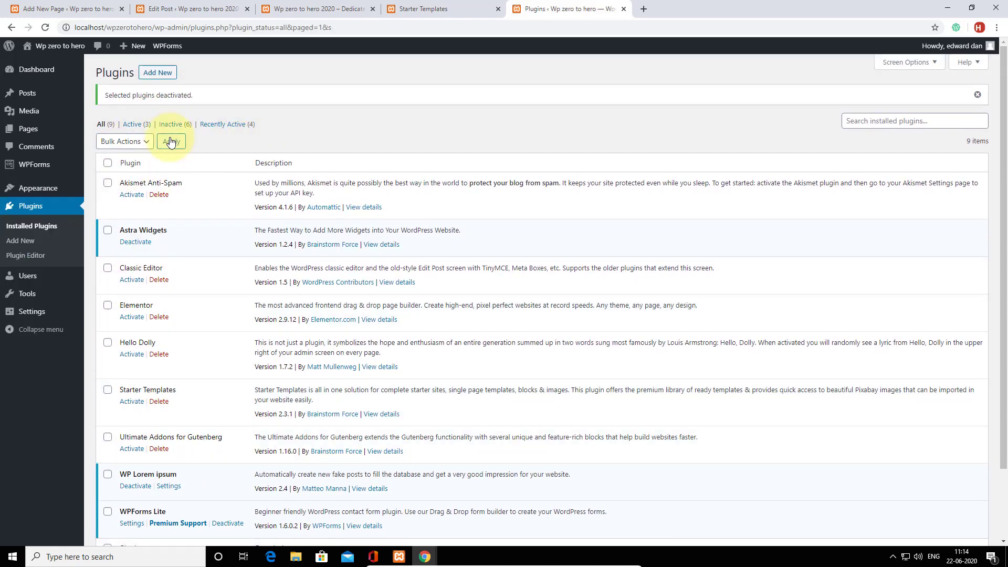
Open the live site in a new tab and view its Twenty Twenty homepage.
right_click(42, 65)
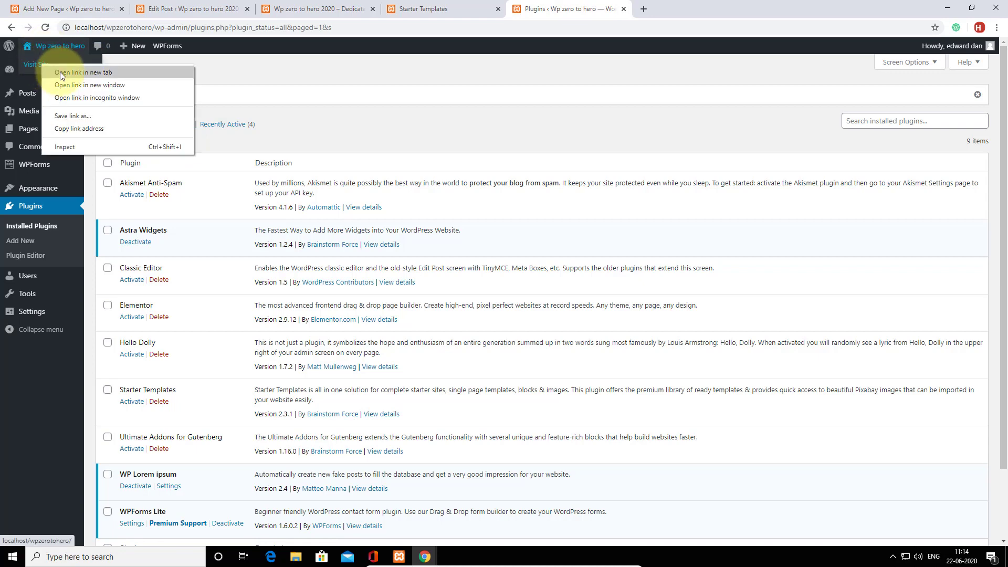
left_click(60, 72)
left_click(674, 6)
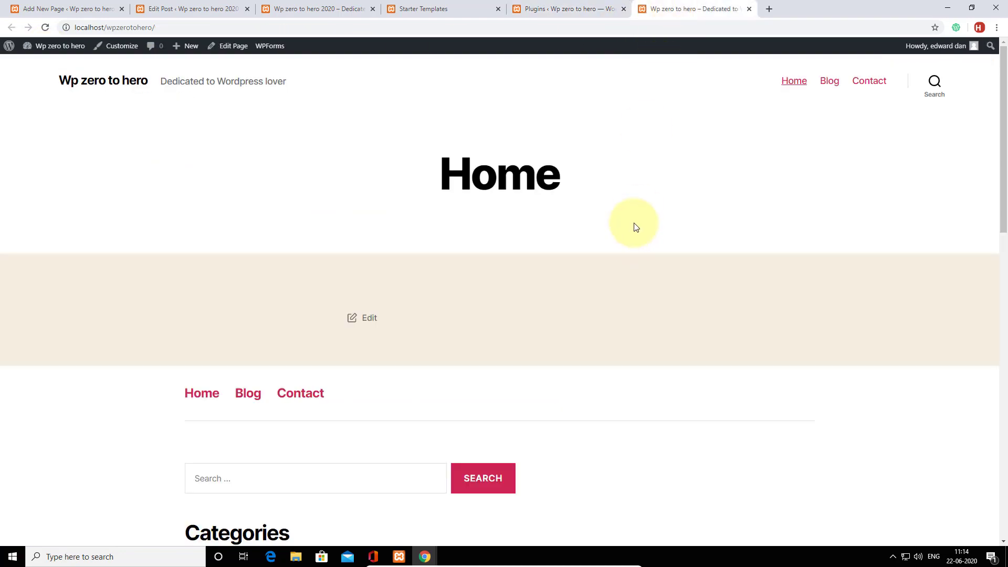
scroll(633, 220, "down", 15)
scroll(631, 218, "up", 15)
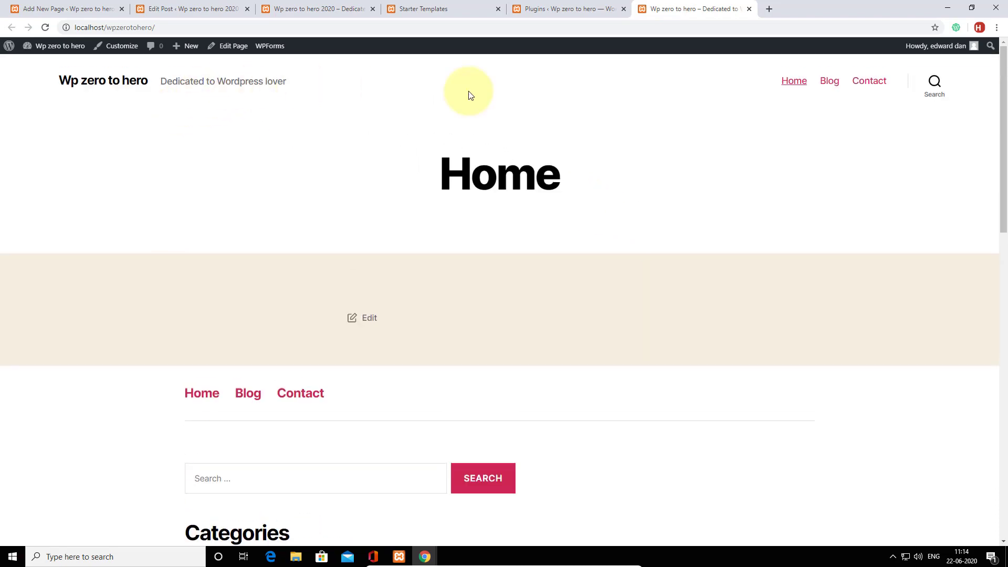
Visit the Blog and Contact pages, then return to the Home page.
left_click(831, 81)
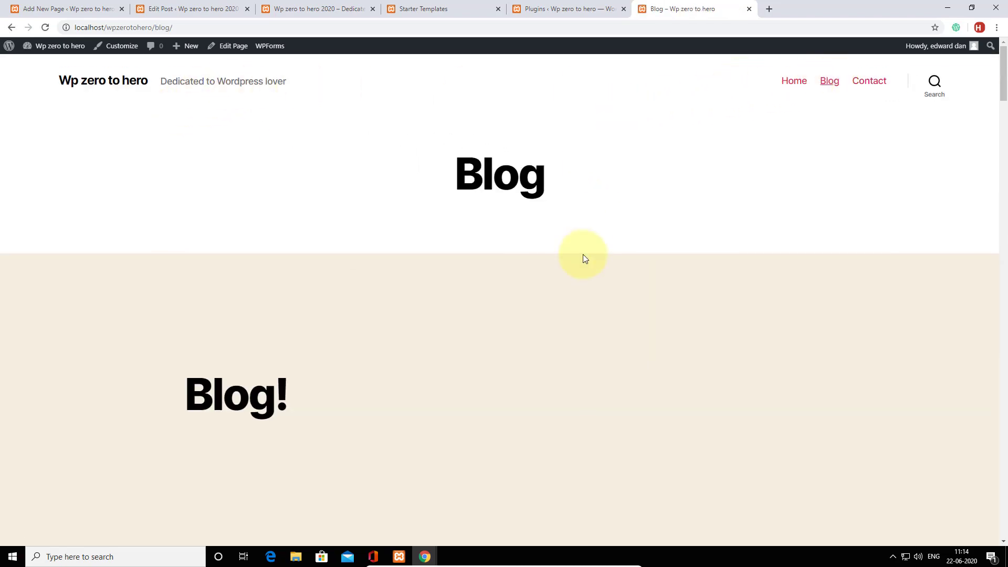
scroll(587, 245, "down", 15)
scroll(588, 245, "down", 5)
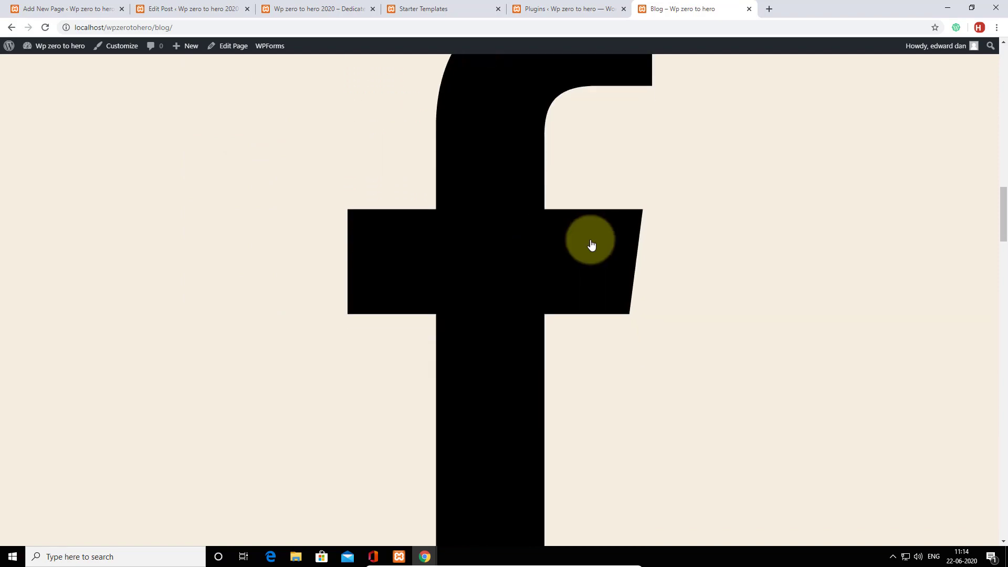
scroll(593, 241, "up", 20)
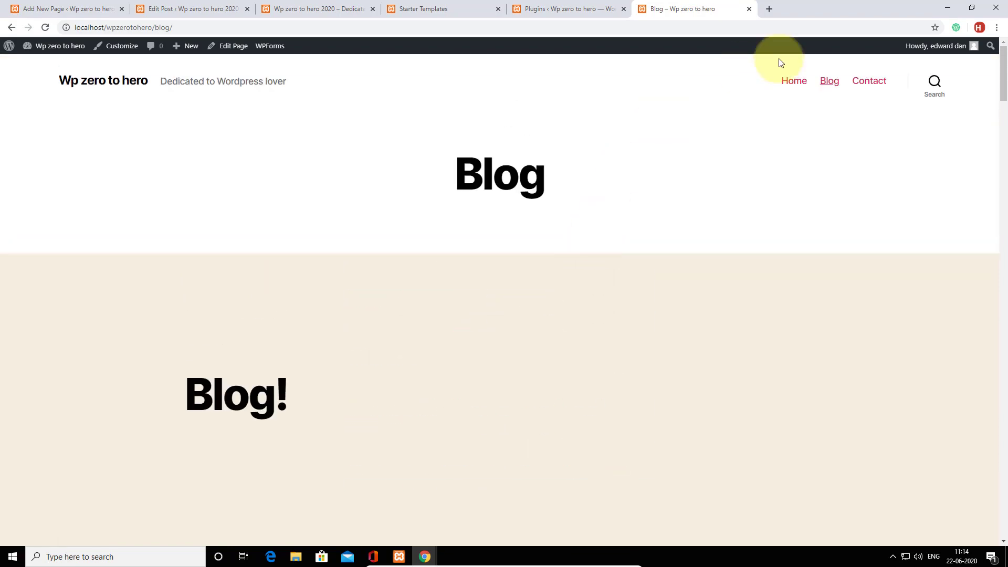
left_click(869, 81)
scroll(609, 212, "down", 10)
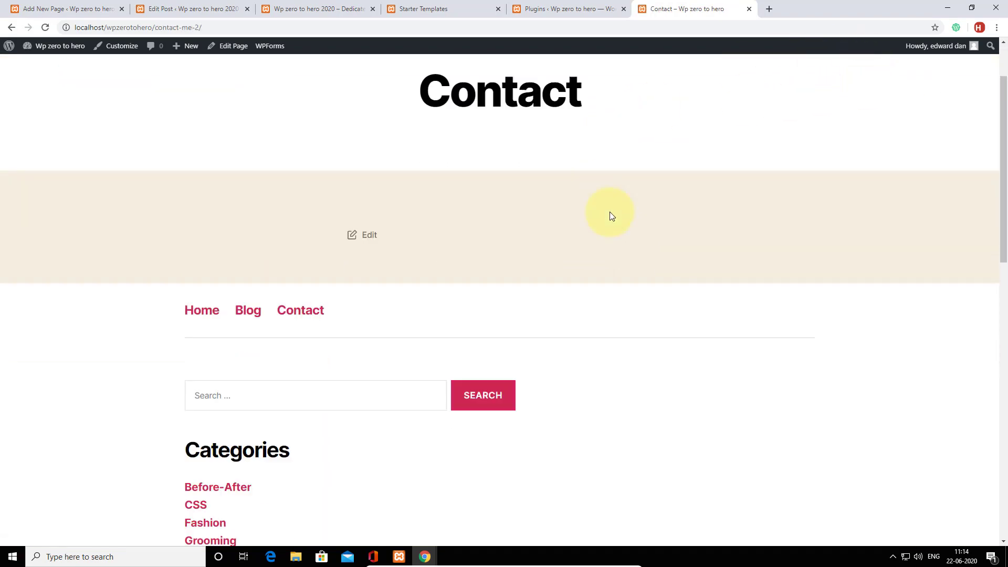
scroll(611, 213, "up", 10)
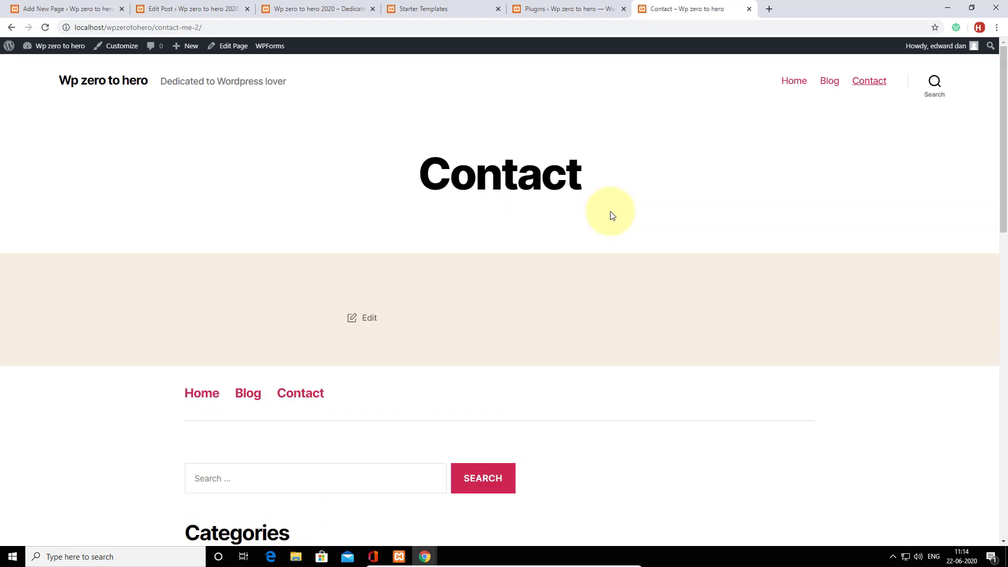
left_click(111, 81)
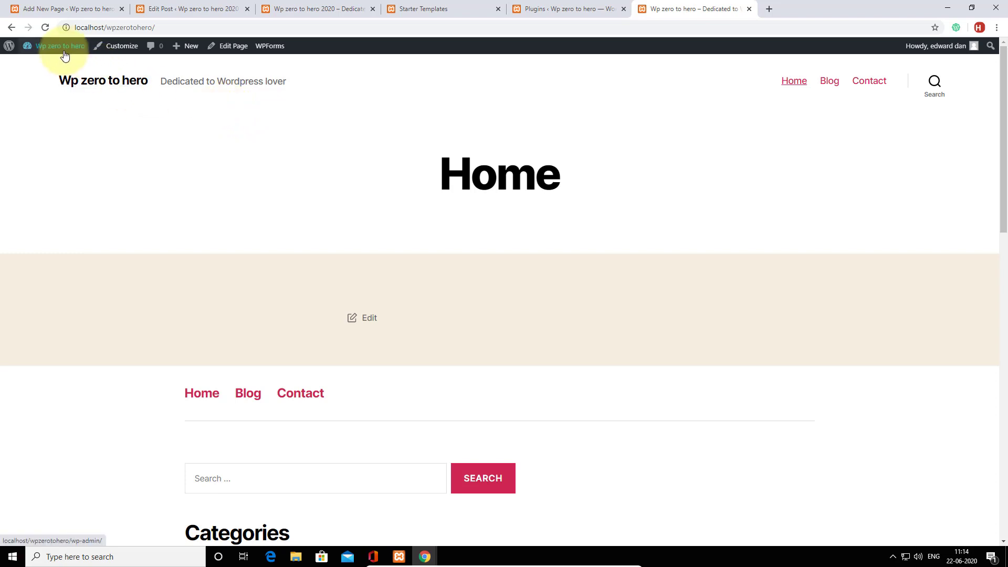
Set Reading Settings' static homepage to Blog, save, and open the live site in a new tab.
left_click(46, 66)
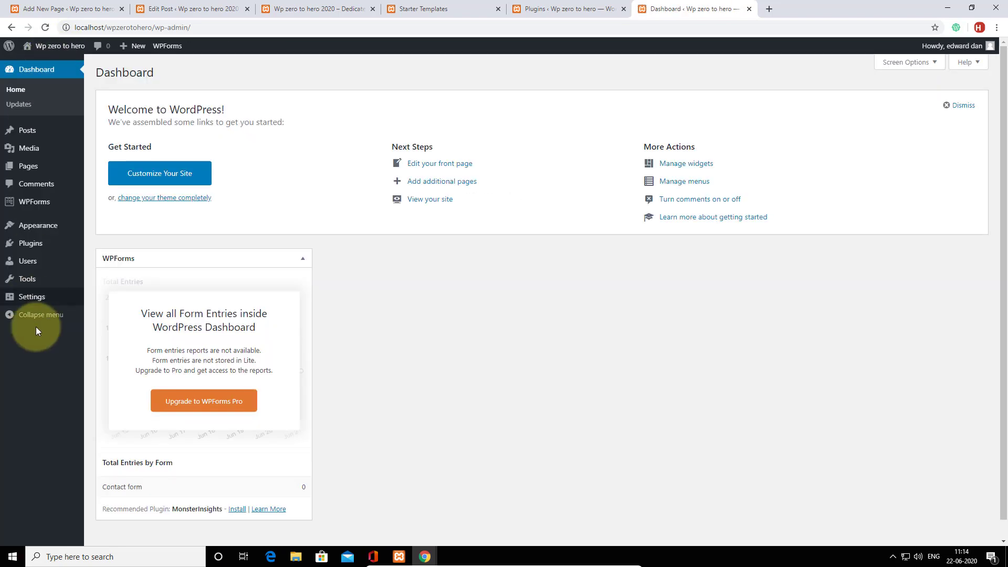
mouse_move(35, 301)
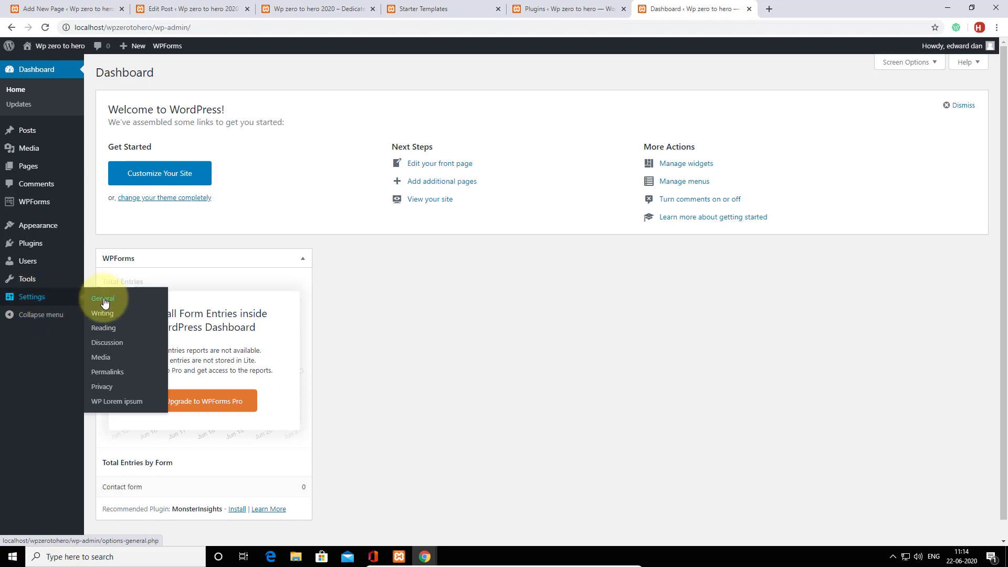
left_click(103, 328)
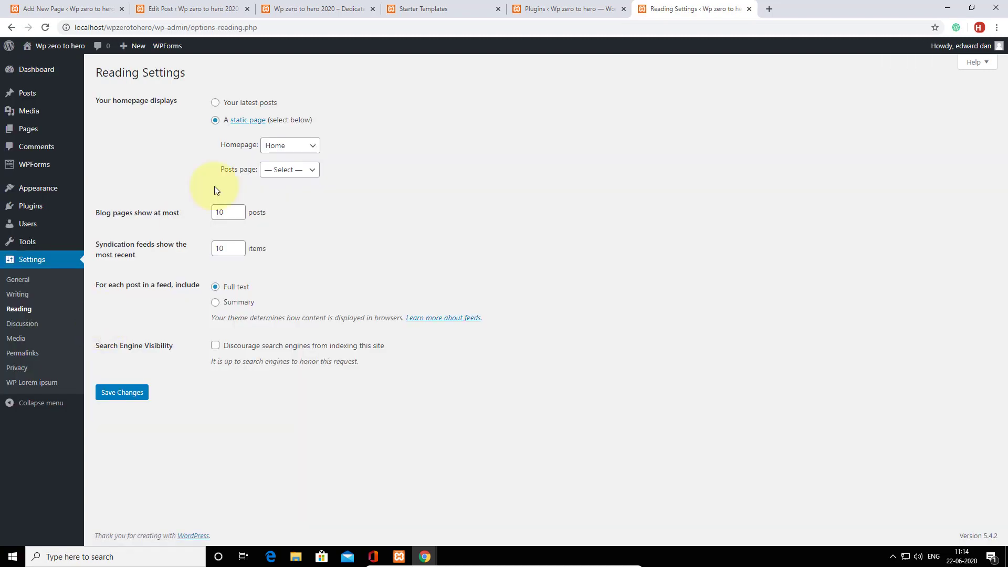
left_click(286, 146)
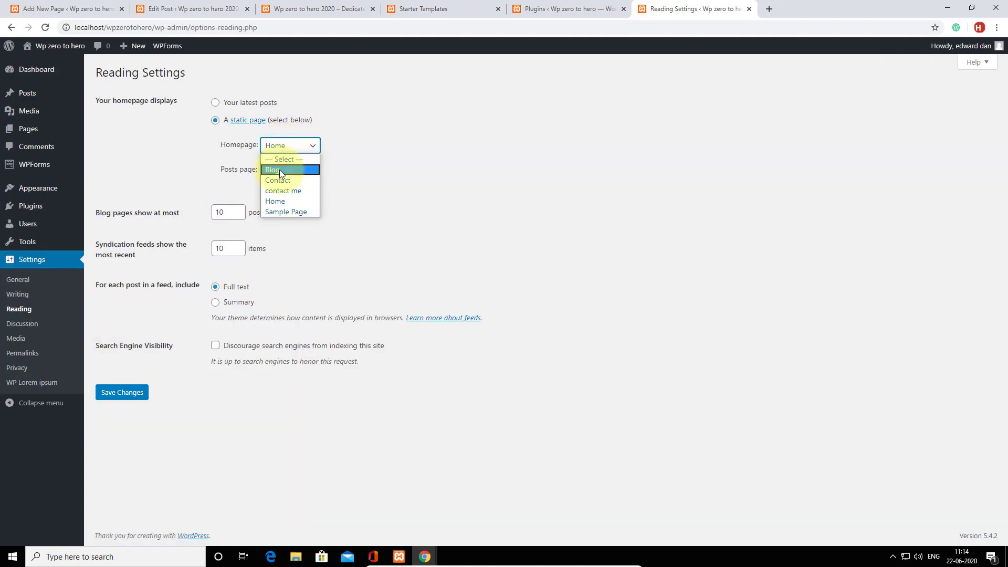
left_click(279, 169)
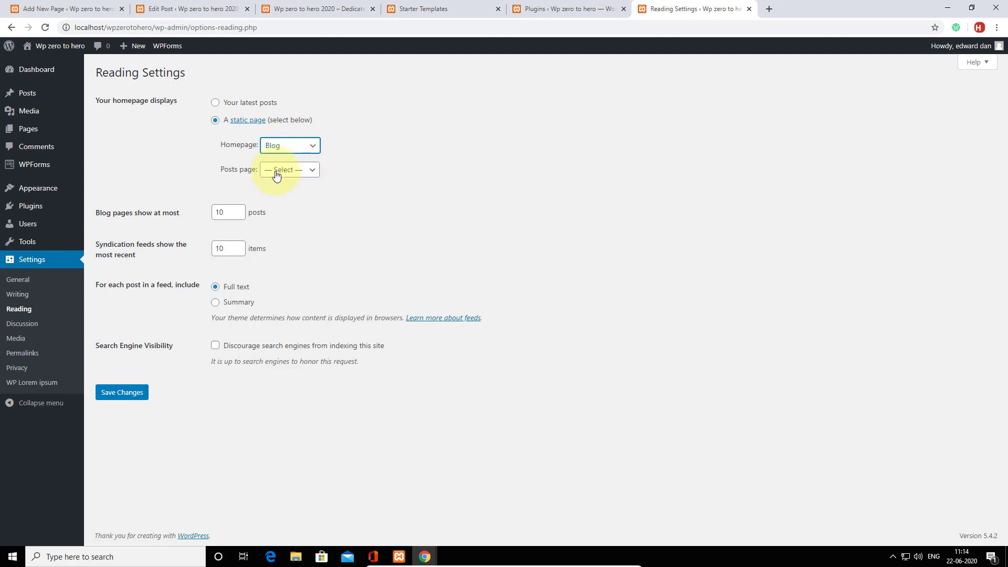
left_click(123, 394)
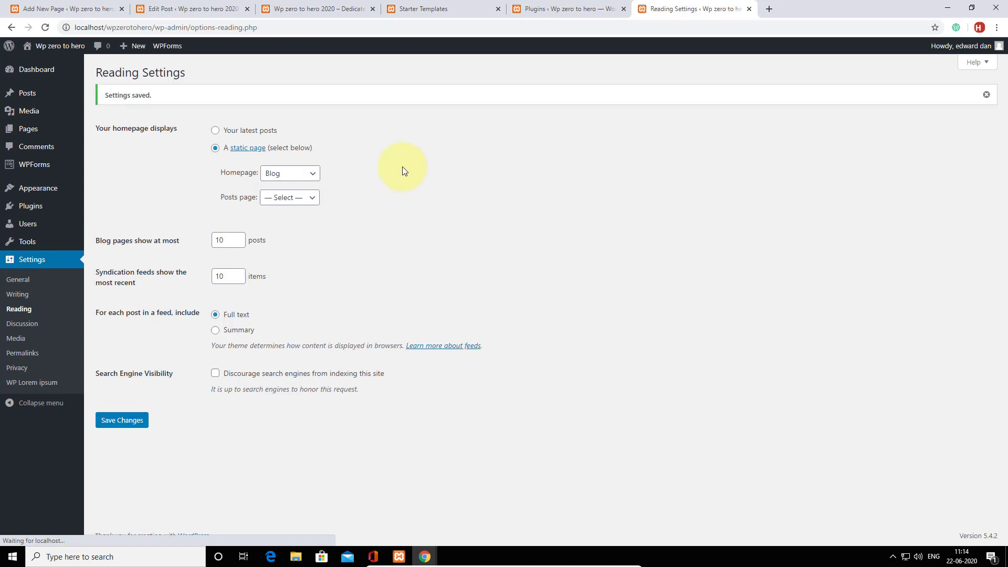
right_click(40, 62)
left_click(93, 70)
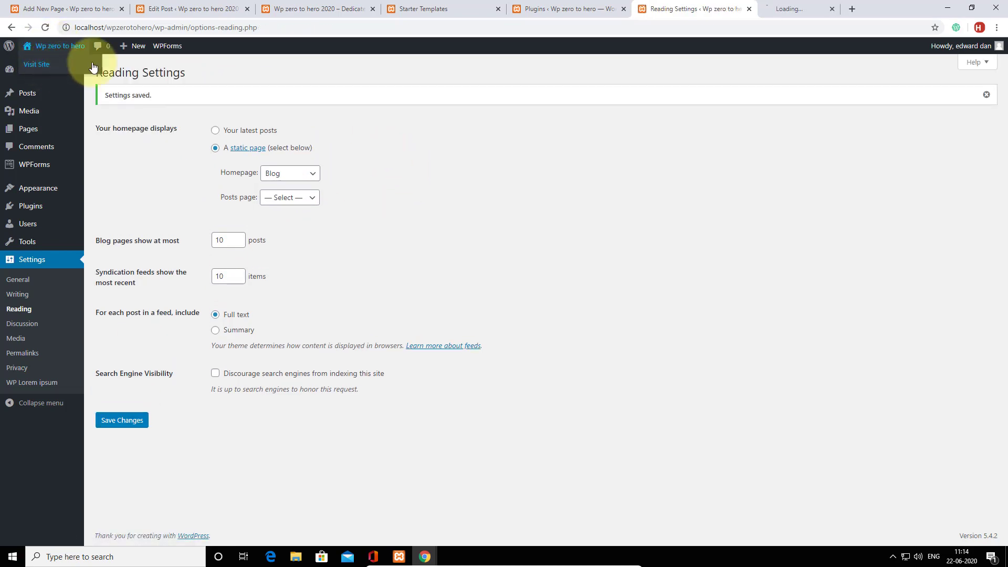
Scroll the live front page to confirm it shows the Blog page, then return to the Dashboard.
left_click(799, 2)
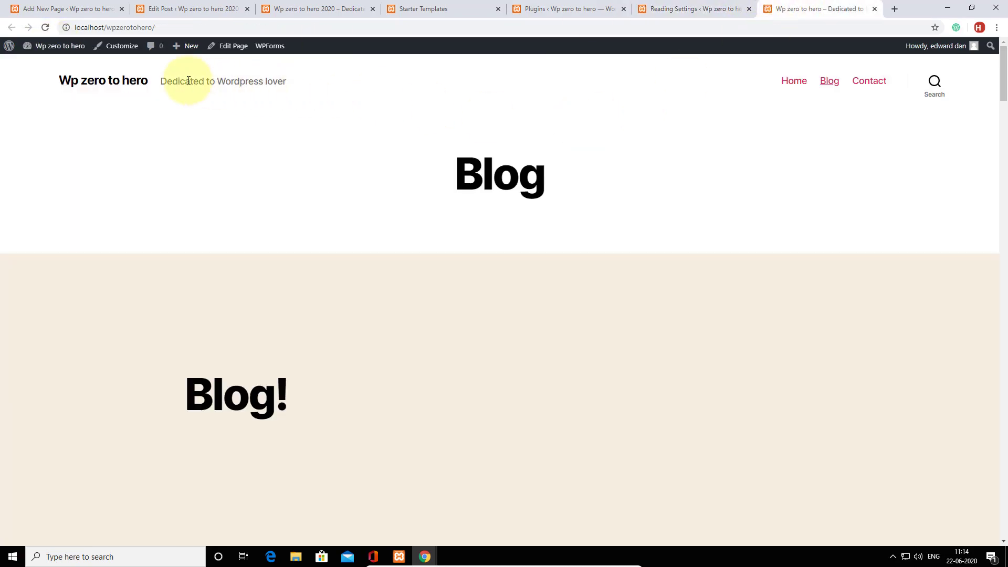
scroll(565, 151, "down", 20)
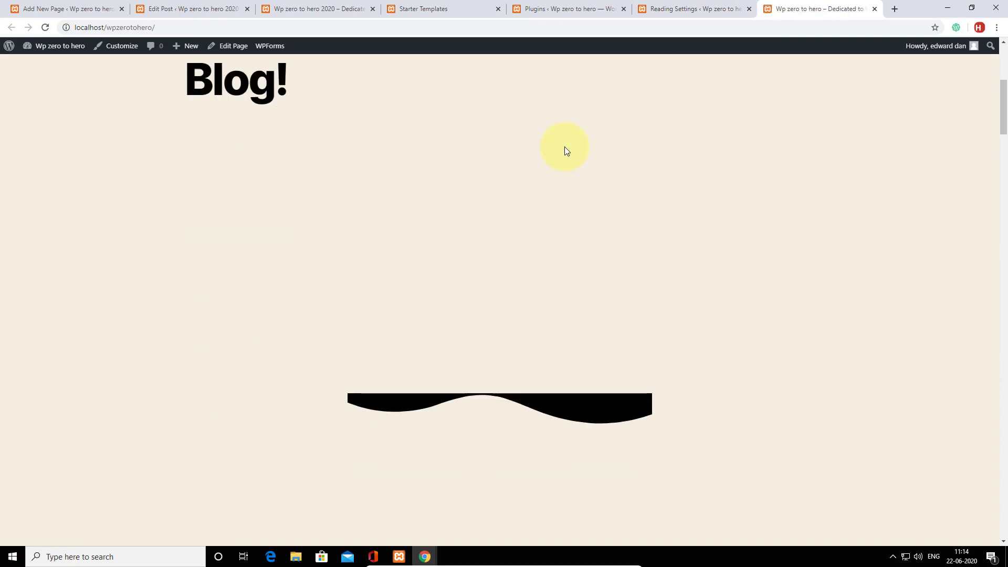
scroll(566, 151, "down", 20)
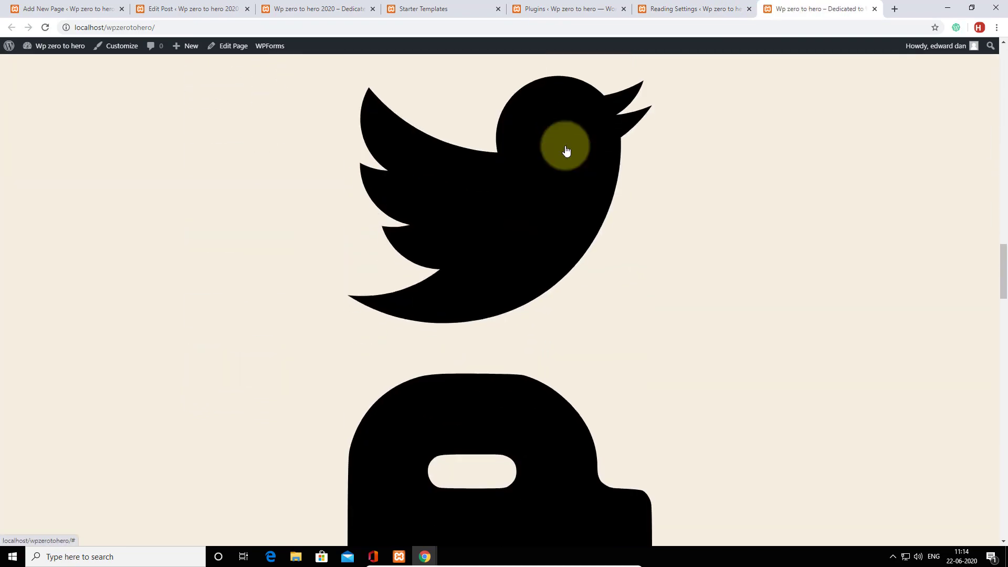
scroll(567, 148, "down", 5)
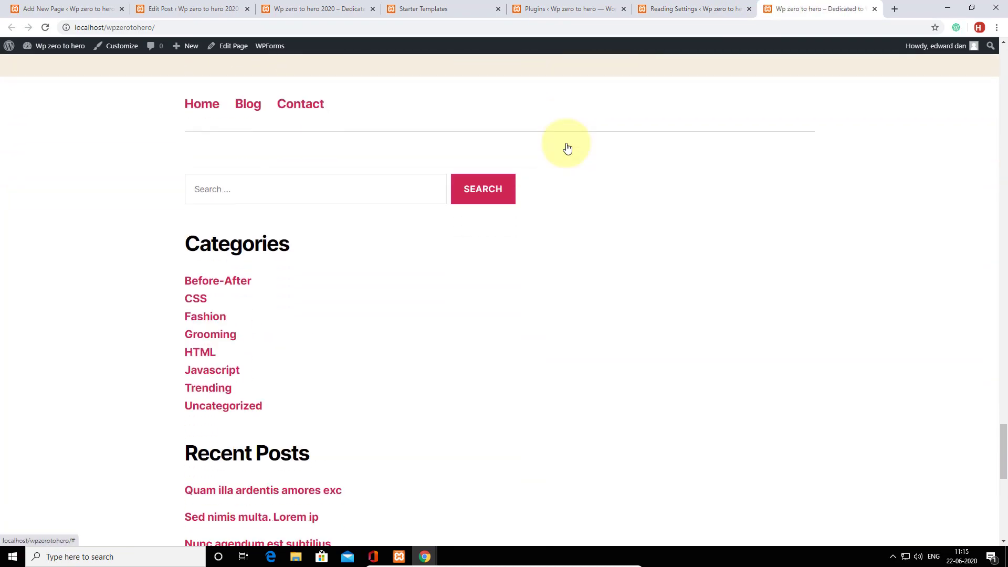
scroll(567, 148, "up", 20)
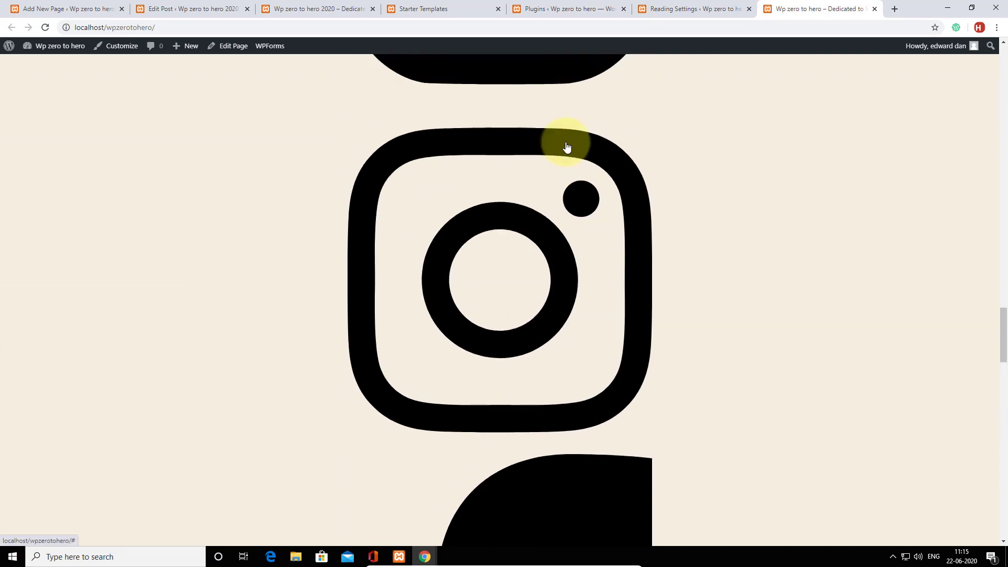
scroll(566, 147, "up", 20)
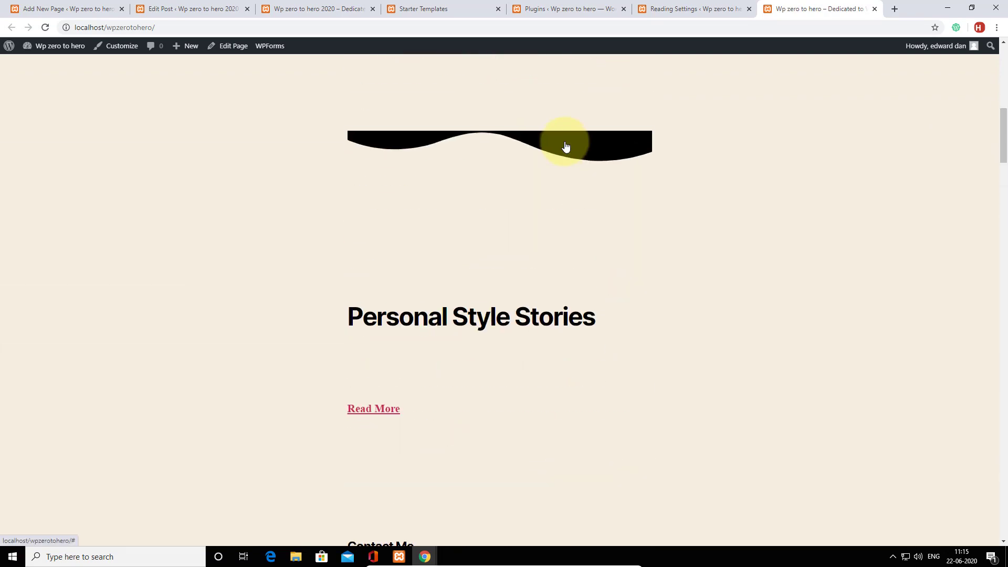
scroll(566, 147, "up", 3)
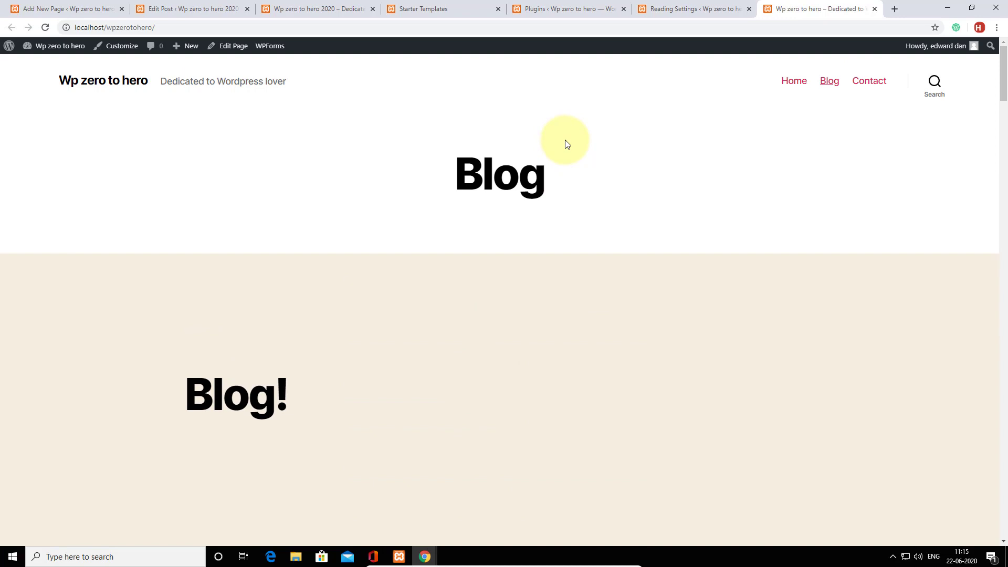
mouse_move(53, 45)
left_click(45, 66)
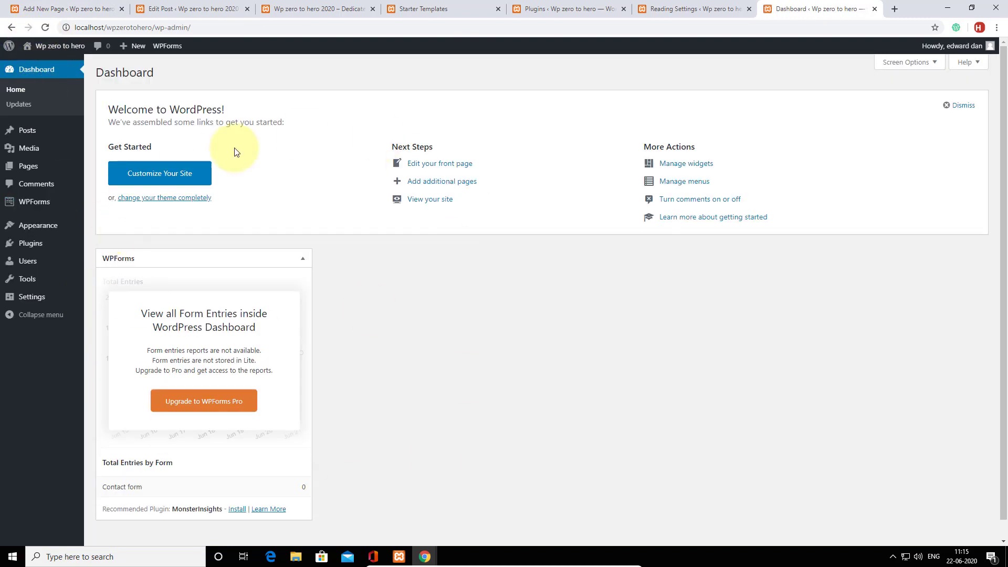
Search the plugin directory for 'reset' and install Advanced WordPress Reset.
mouse_move(73, 247)
left_click(109, 247)
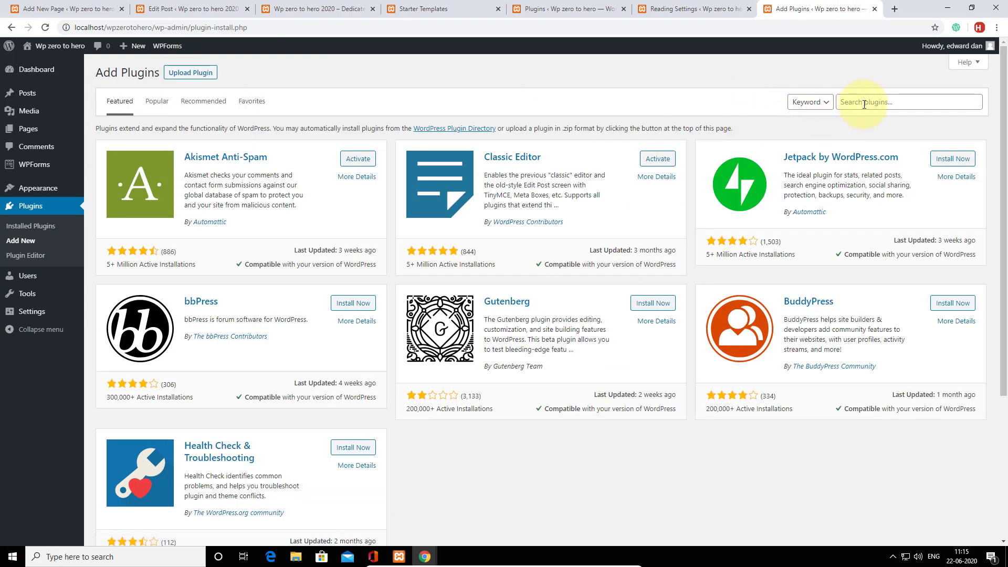
left_click(864, 104)
type("reset")
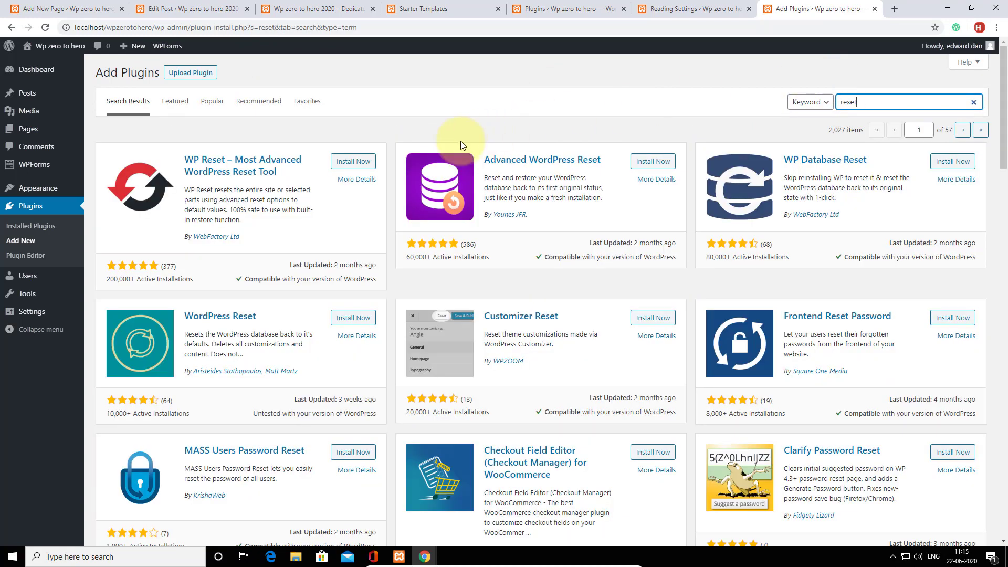
left_click(646, 162)
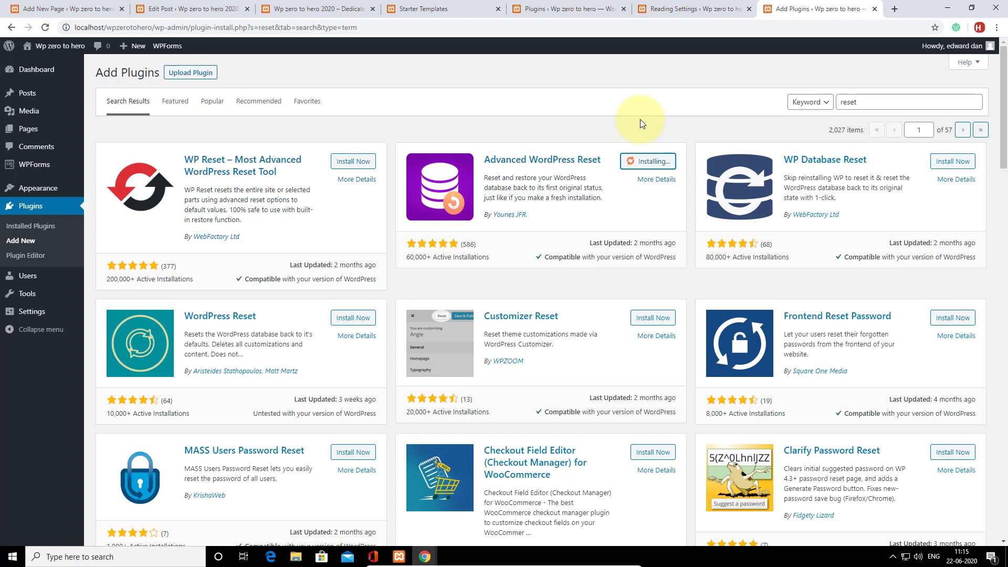
Return to the 'reset' search results and activate Advanced WordPress Reset.
left_click(682, 8)
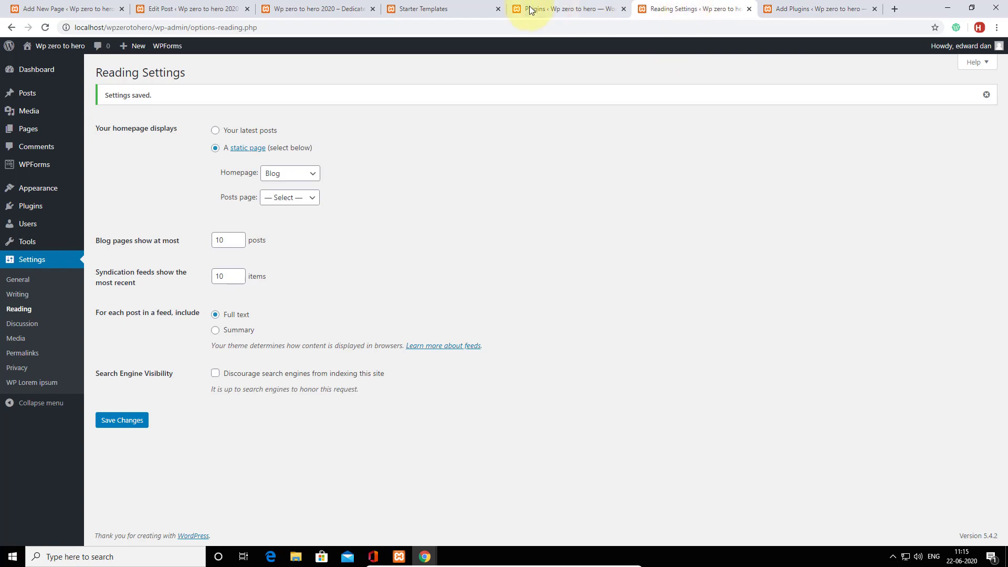
left_click(530, 10)
left_click(450, 7)
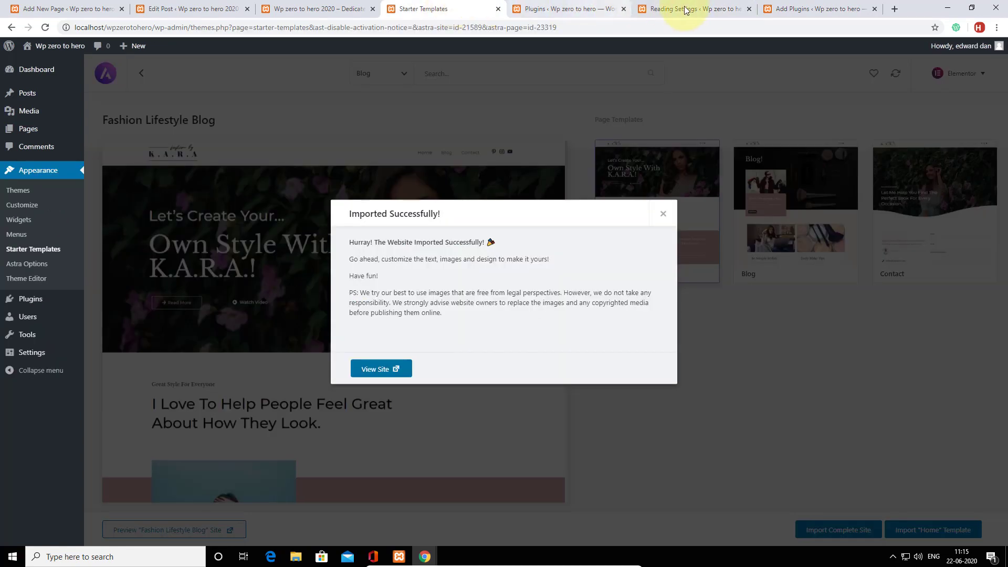
left_click(787, 5)
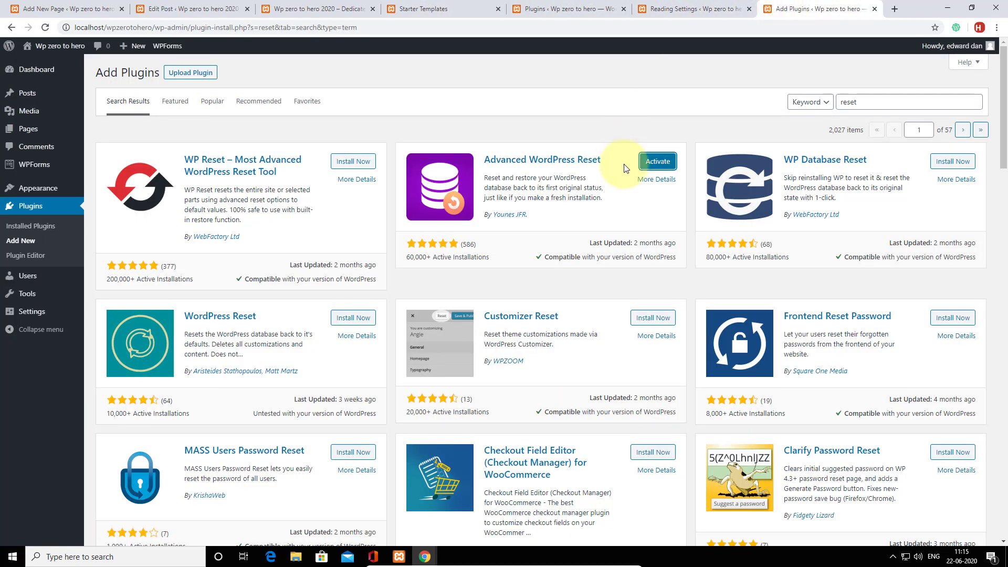
left_click(647, 164)
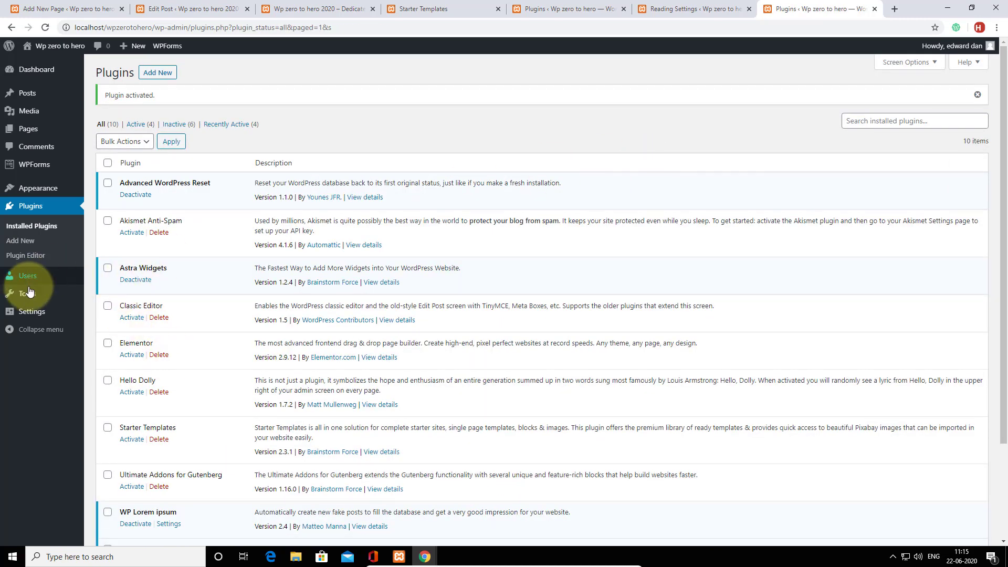
Enter 'reset' in the confirmation field and run the database reset.
mouse_move(29, 295)
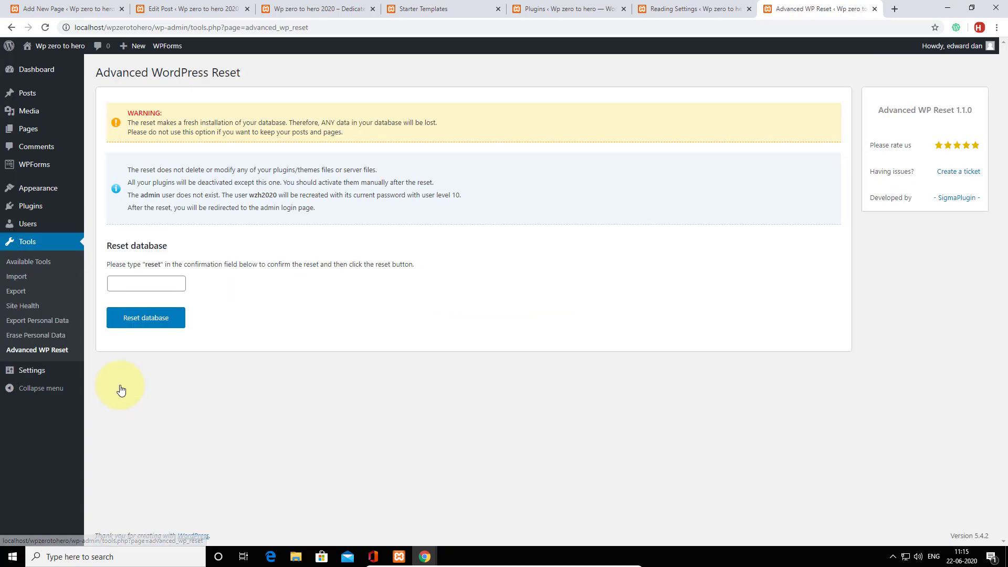
left_click(128, 287)
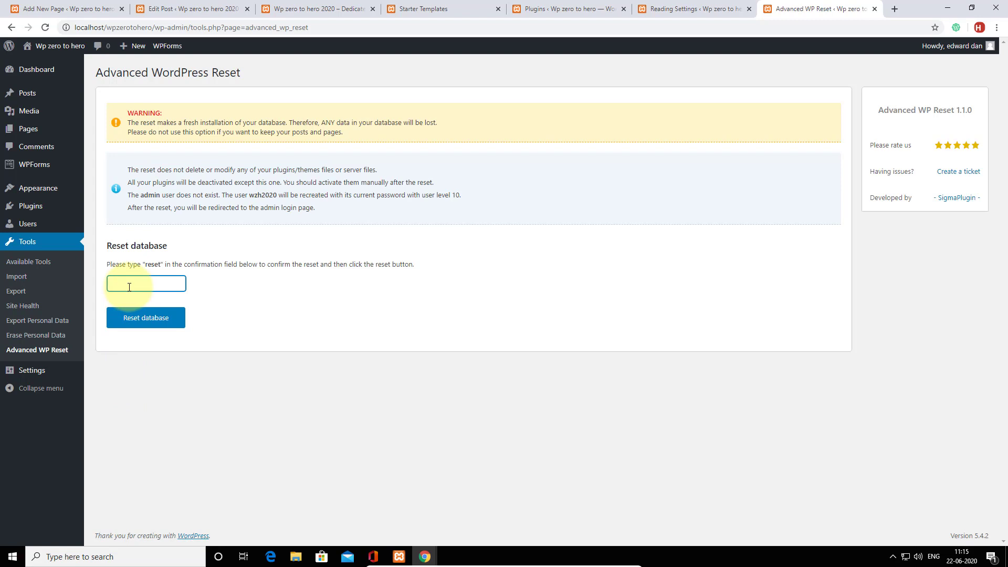
type("reset")
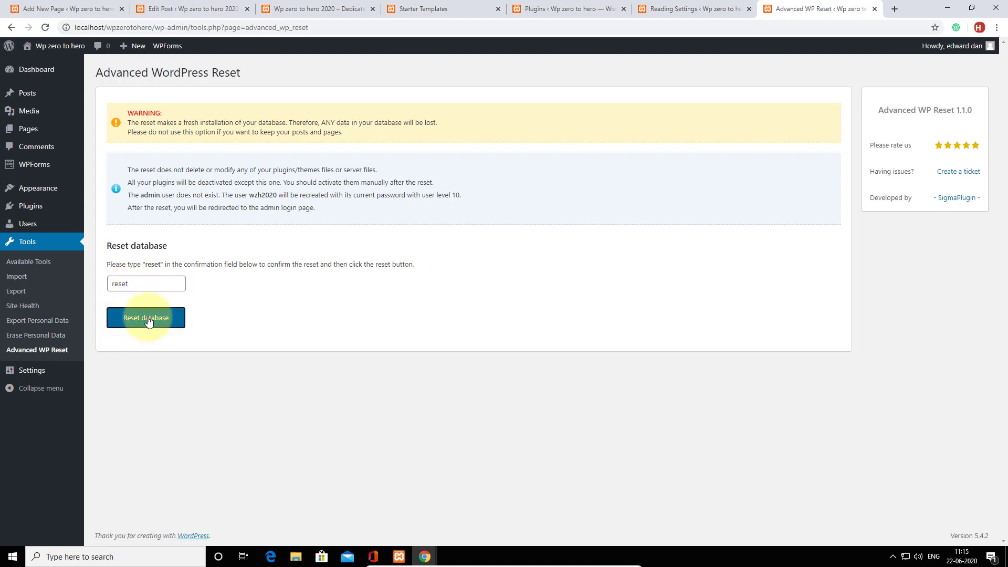
left_click(147, 319)
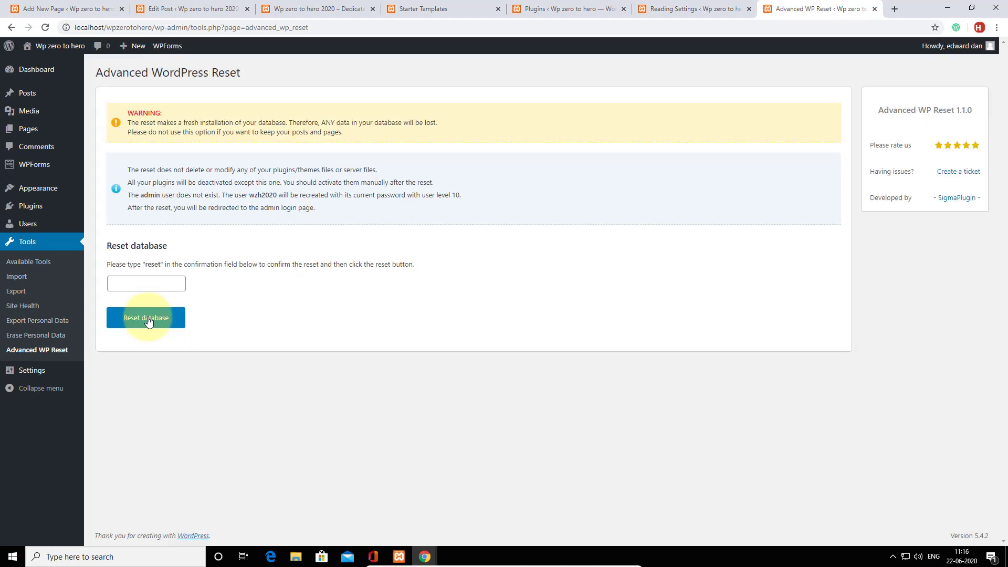
Reload after the reset, log in as the recreated admin user, and go to the Dashboard.
left_click(44, 27)
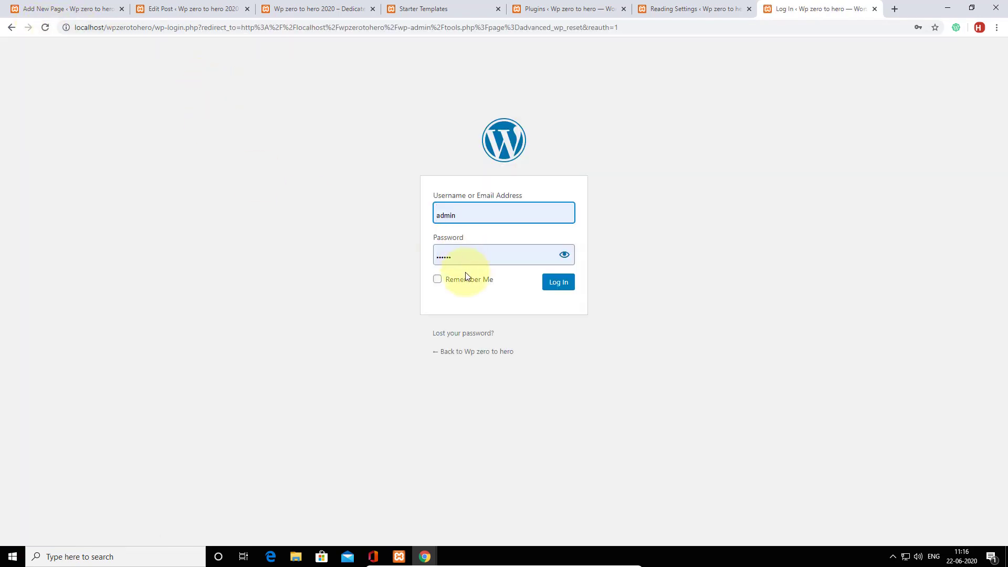
left_click(551, 283)
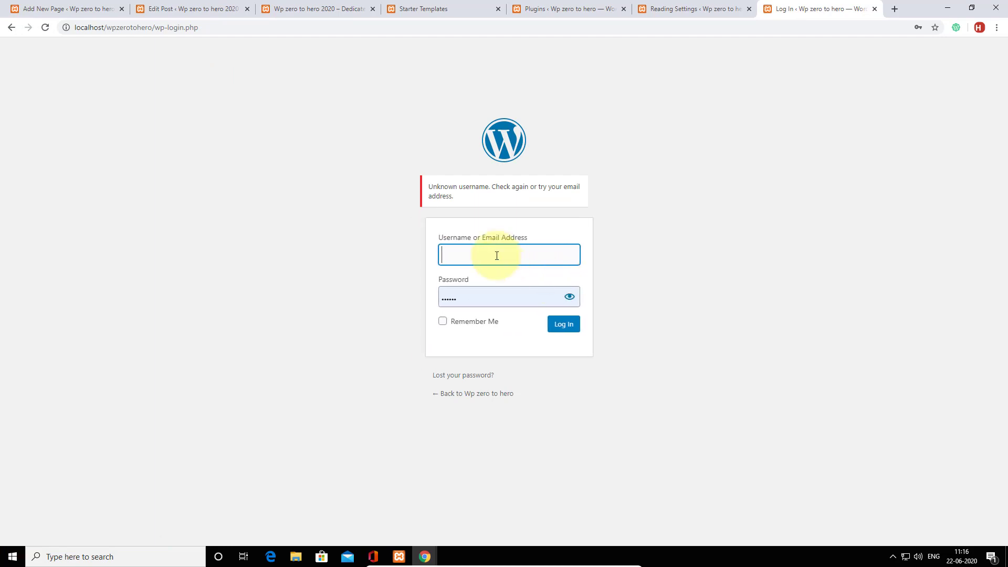
left_click(465, 254)
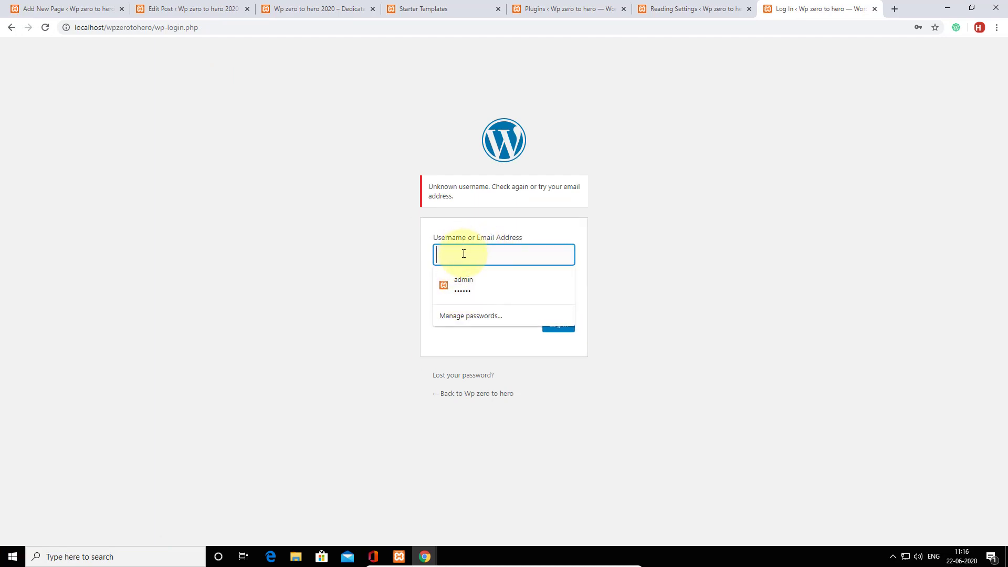
type("whm")
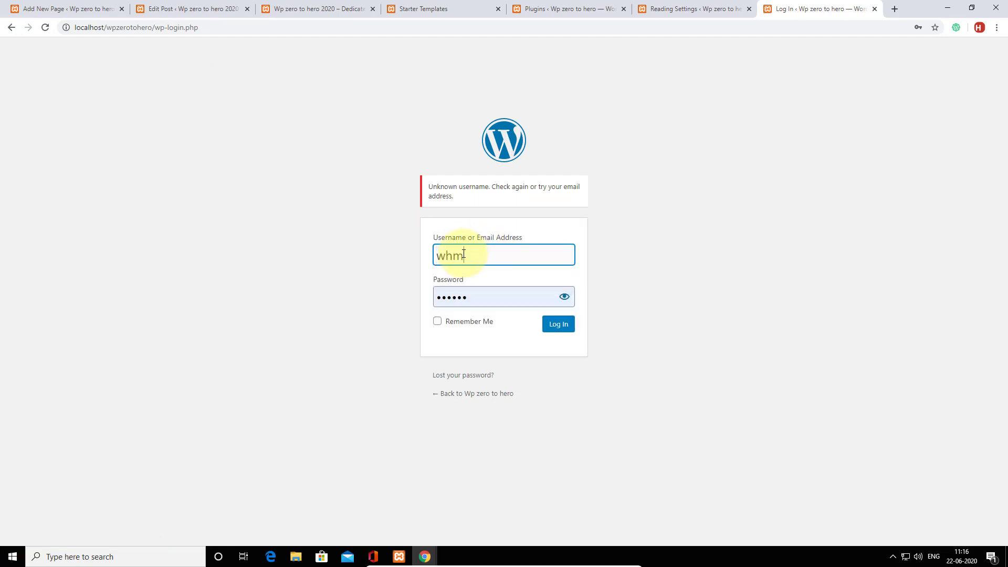
key("BackSpace")
key("BackSpace")
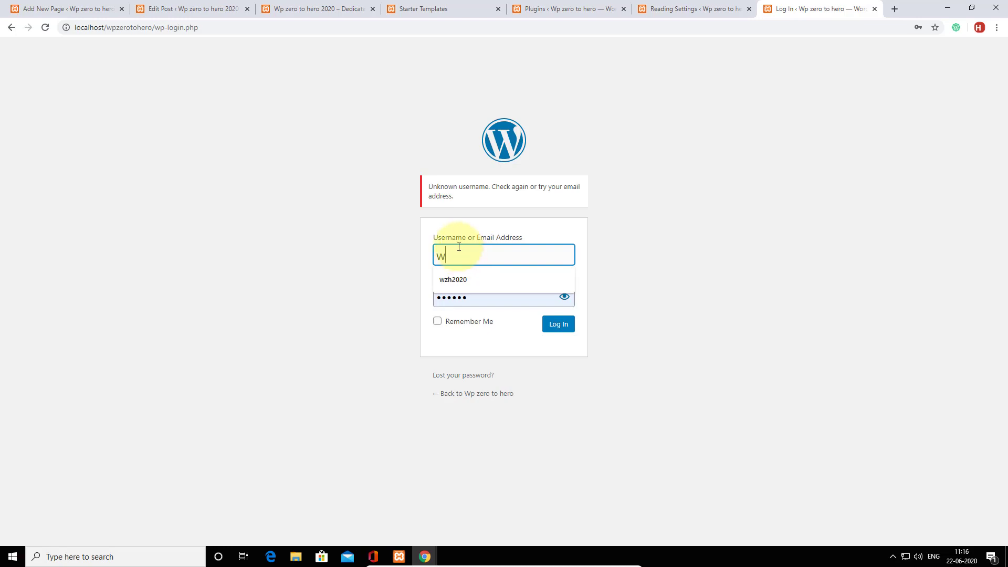
left_click(464, 276)
left_click(556, 325)
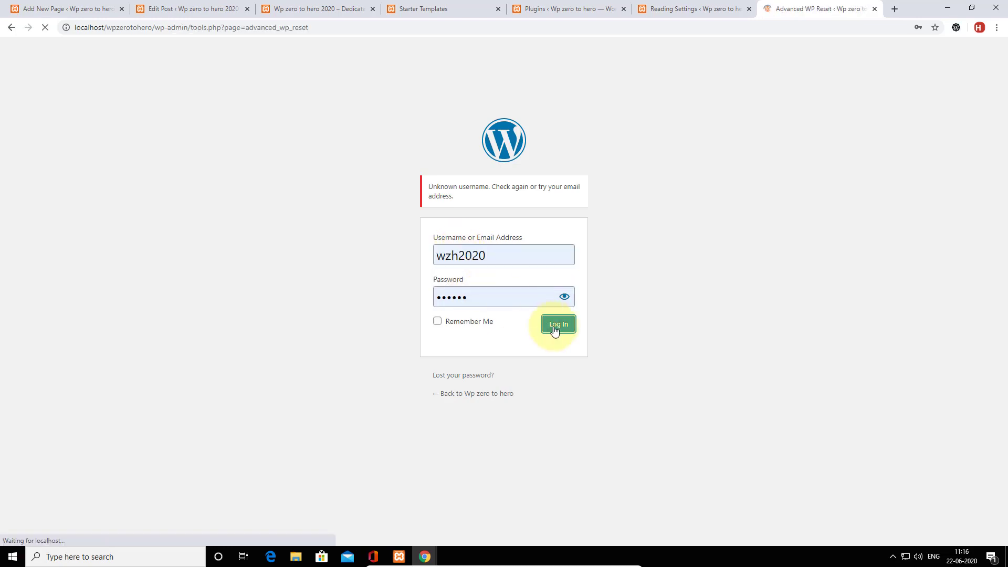
left_click(37, 78)
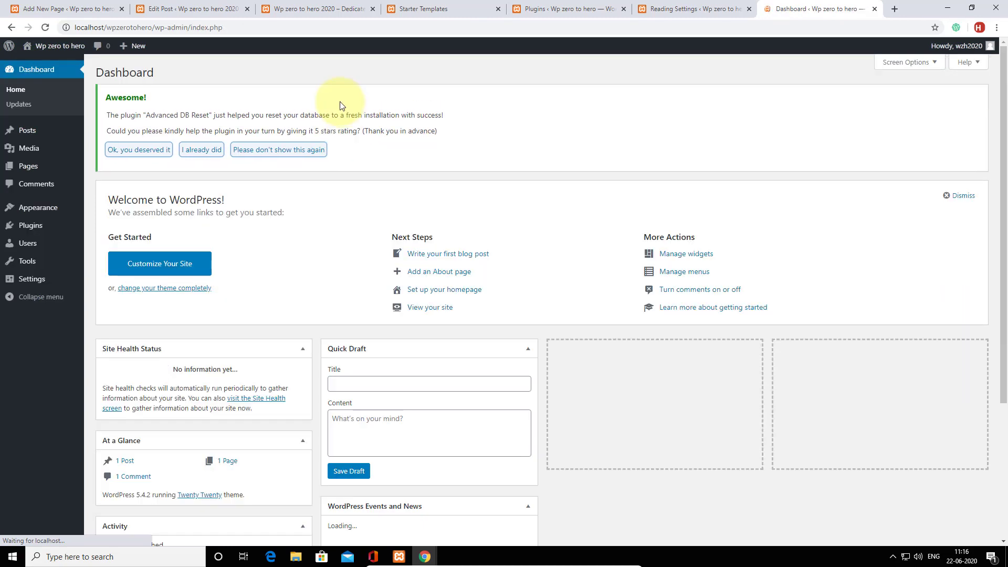
Open the reset site's front page in a new tab and switch to it.
mouse_move(50, 47)
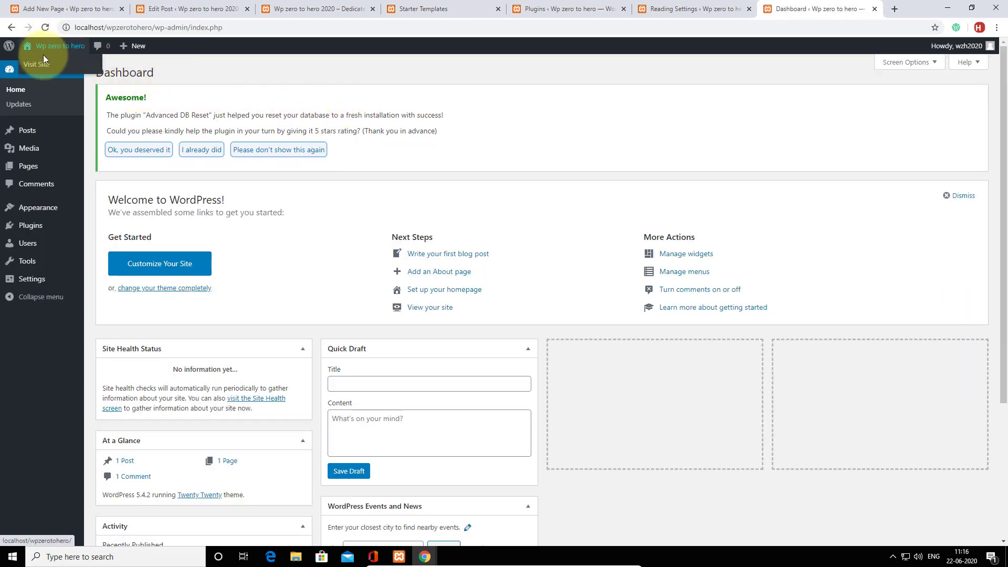
right_click(42, 64)
left_click(74, 71)
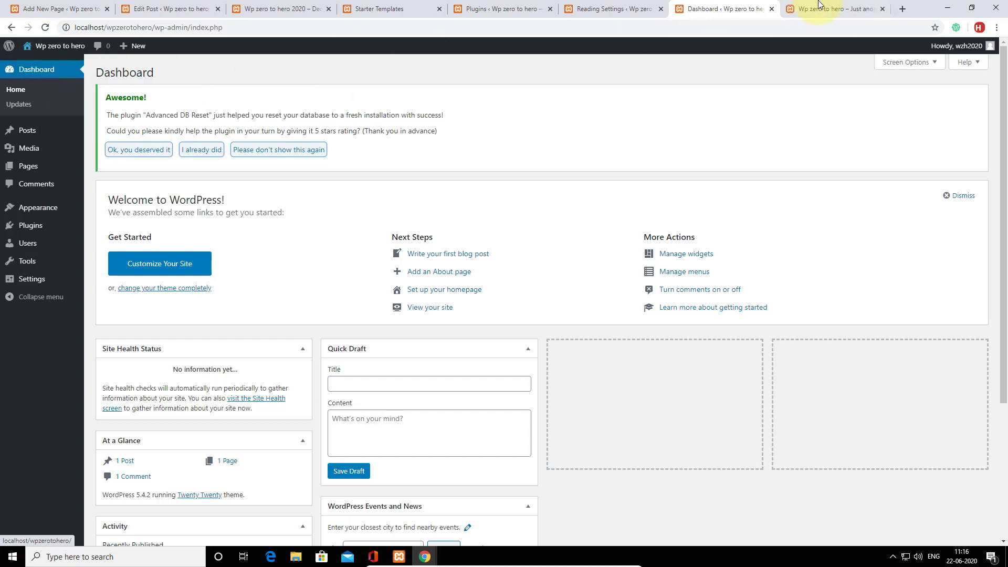
left_click(825, 9)
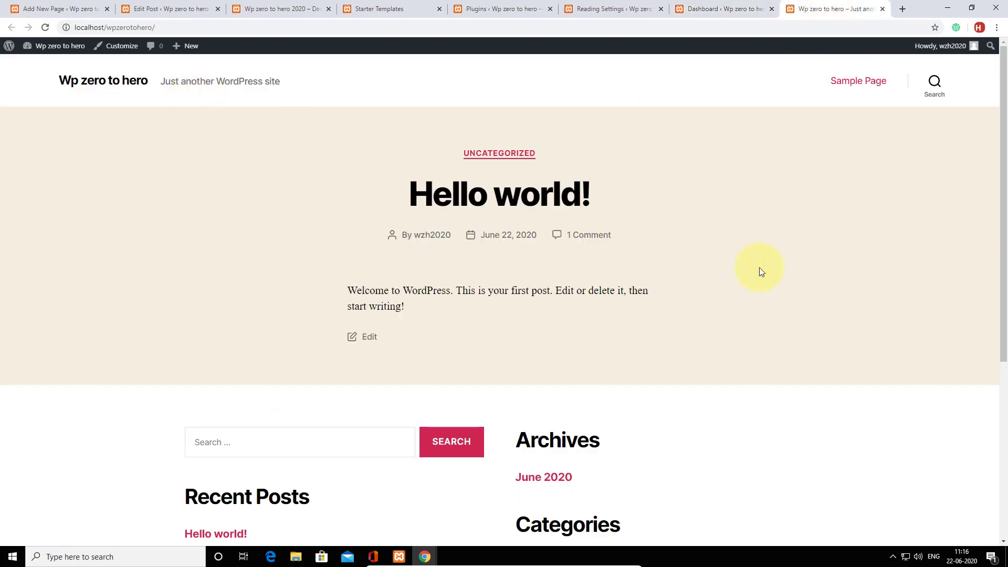
Scroll the front page to confirm only the default 'Hello world!' post remains.
scroll(756, 271, "down", 5)
scroll(755, 277, "up", 5)
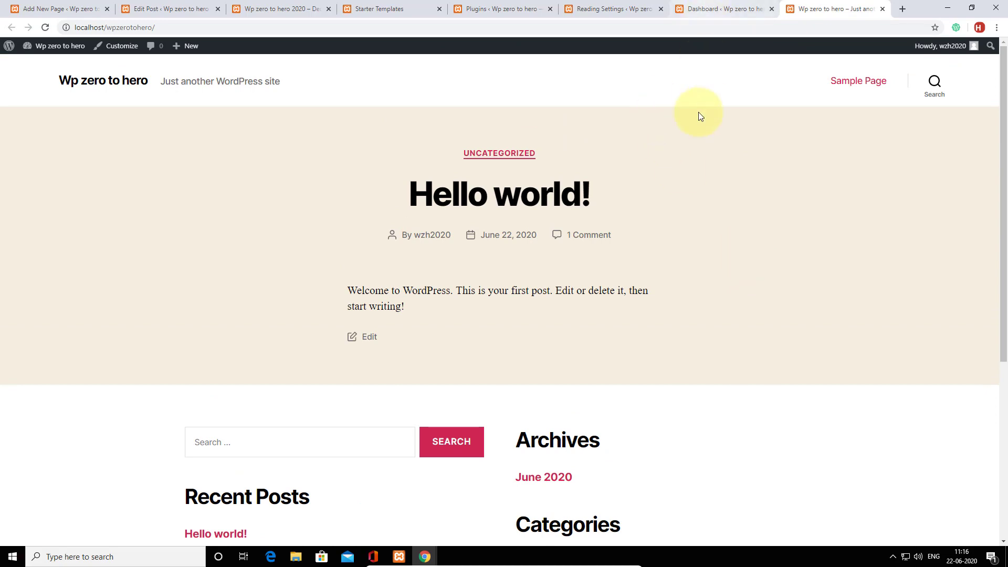
scroll(697, 118, "down", 5)
scroll(698, 121, "up", 5)
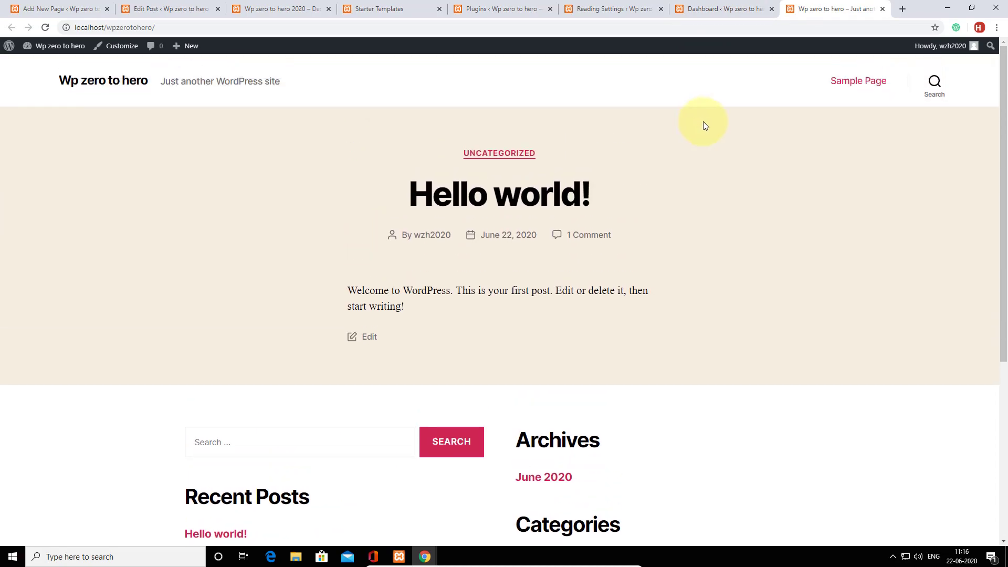
scroll(713, 123, "down", 5)
scroll(718, 124, "up", 5)
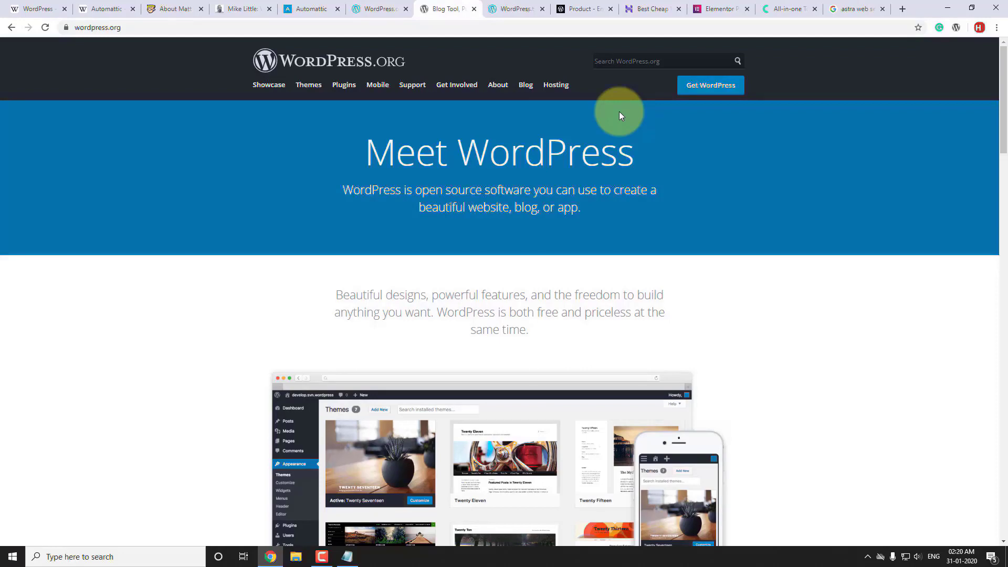
Review the Hostinger Single, Premium and Business hosting plans starting at ₹45.00/mo.
left_click(647, 8)
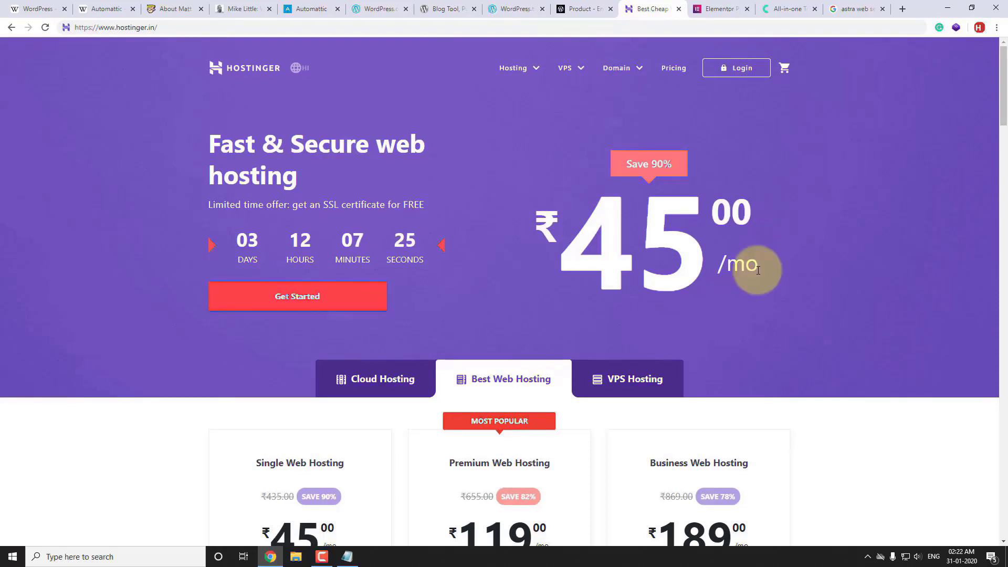
scroll(758, 270, "down", 12)
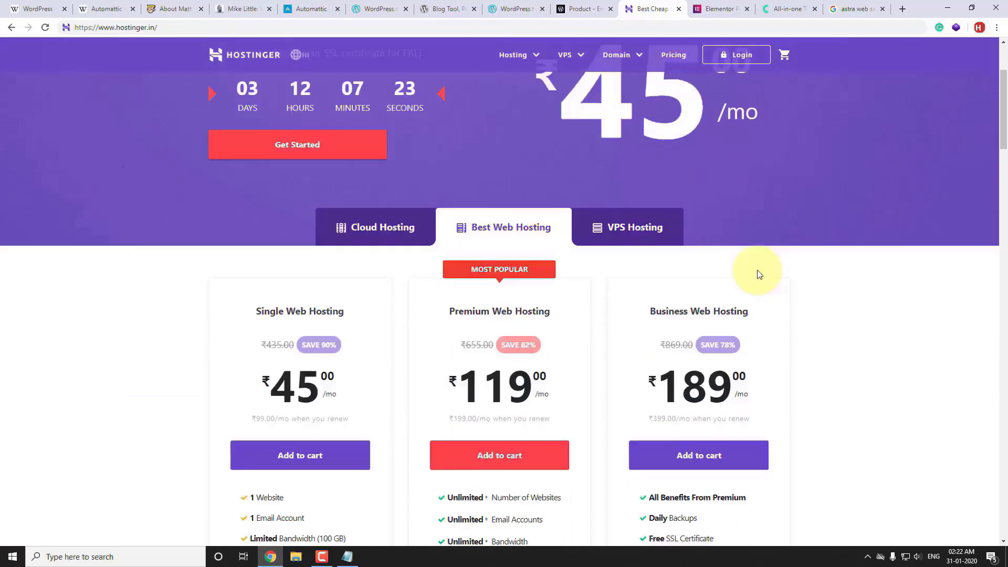
scroll(757, 270, "up", 6)
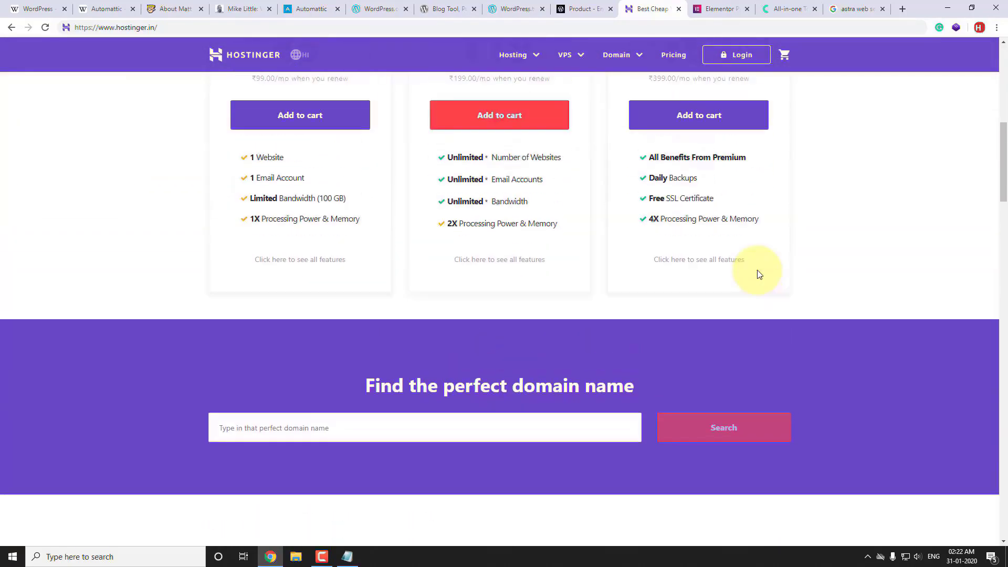
scroll(757, 270, "up", 5)
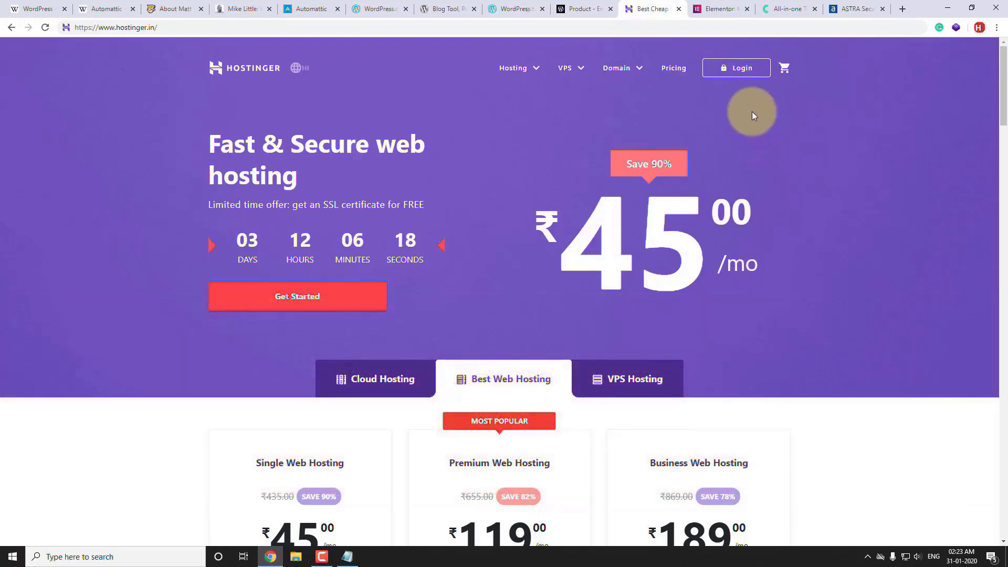
Look through the Elementor, Crocoblock and Astra Security pages in turn.
left_click(717, 9)
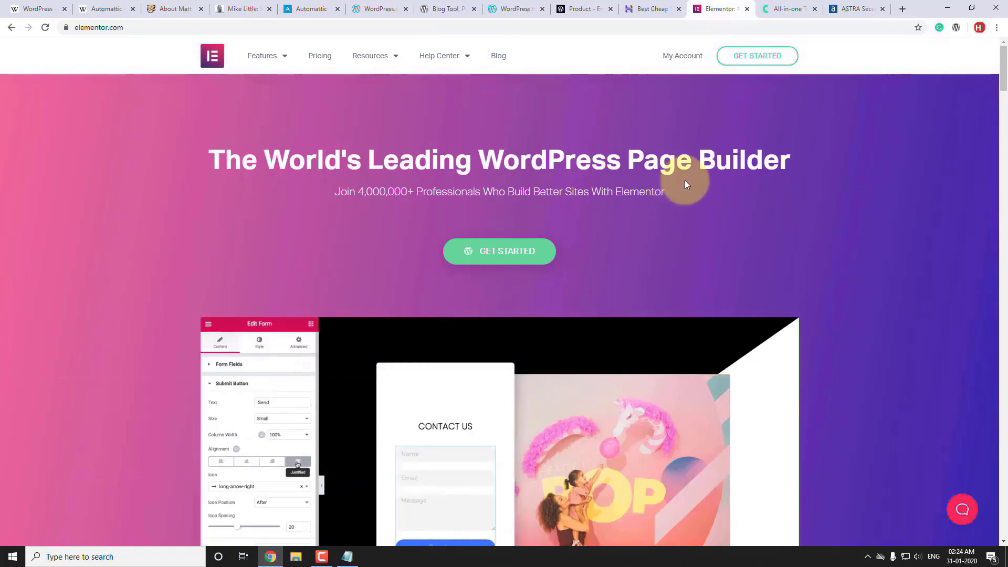
left_click(777, 9)
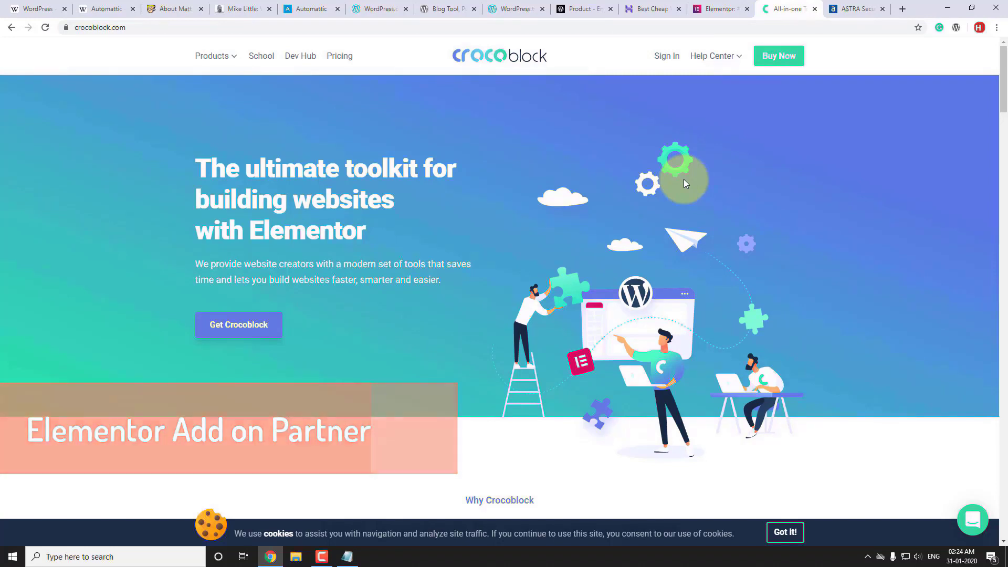
key("ctrl+Tab")
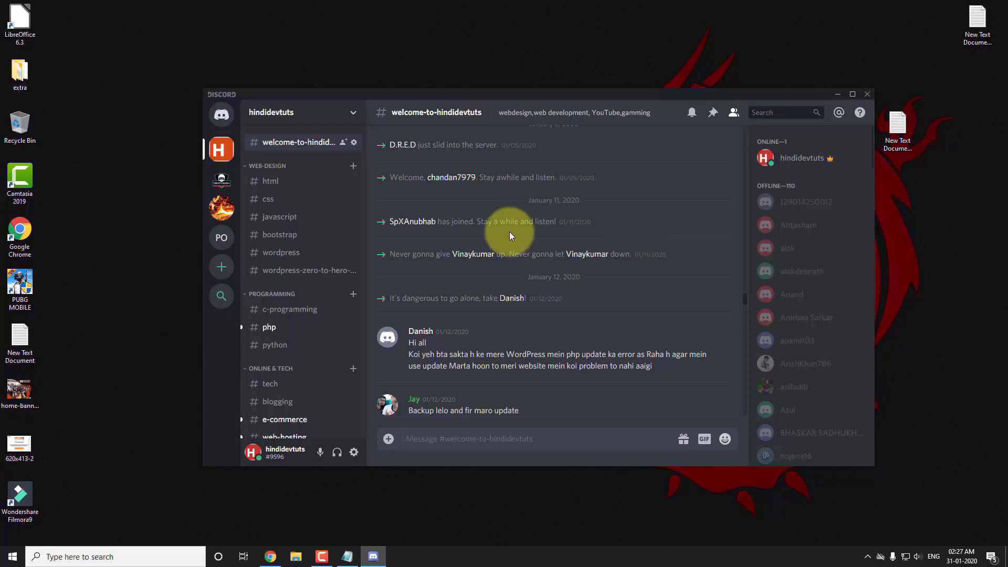
View the #wordpress-zero-to-hero-2020 Discord channel, then the woo-commerce tutorial playlist.
left_click(317, 274)
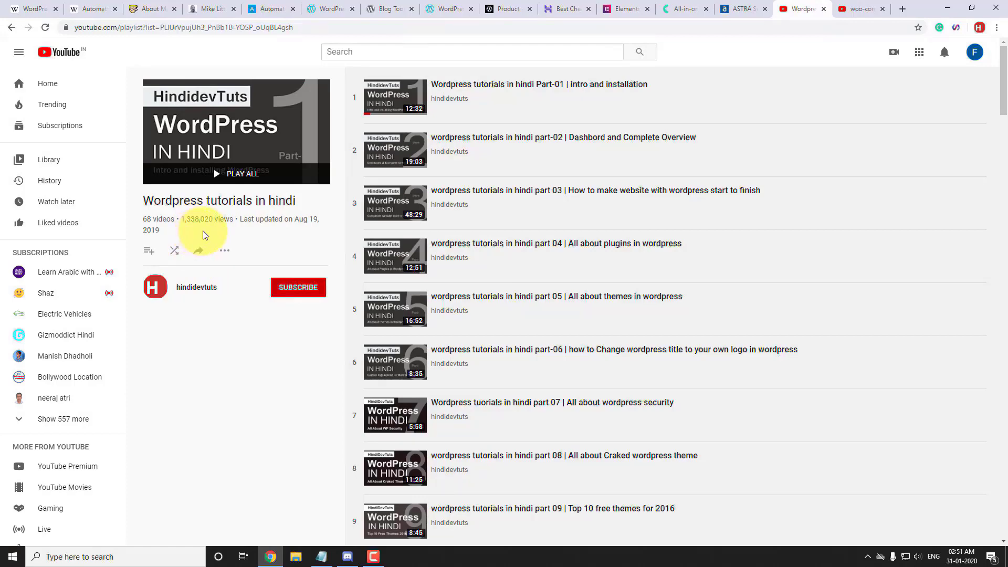
left_click(848, 9)
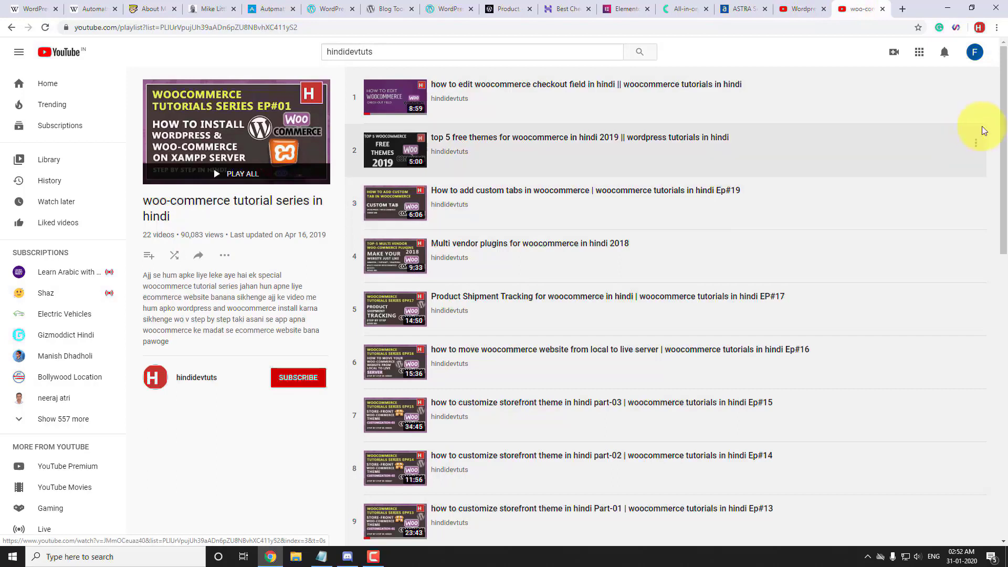